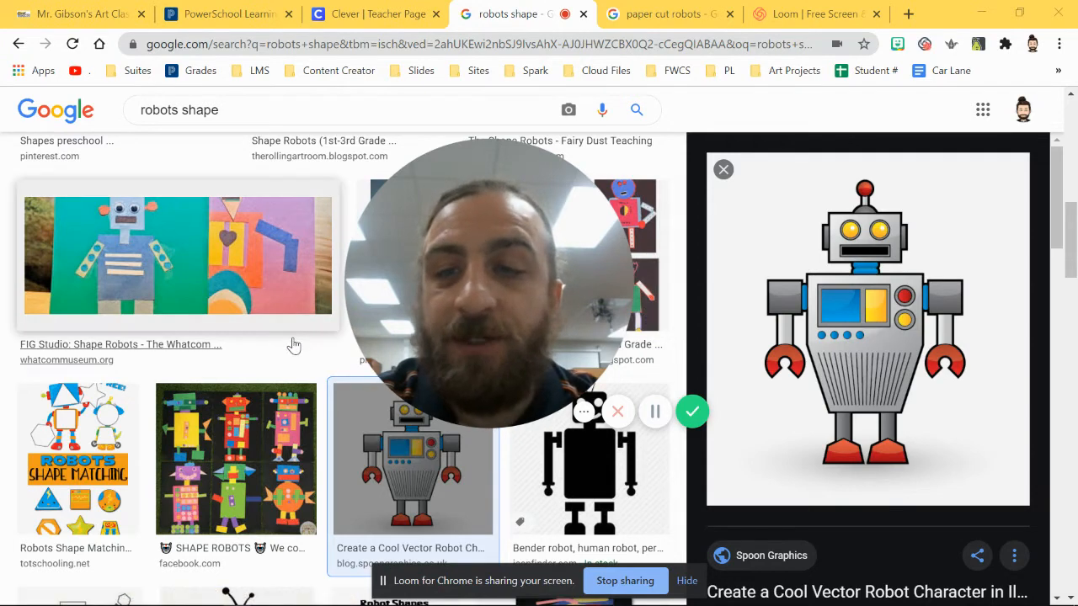
# Step: Look through the shape-robot image results for drawing ideas
pyautogui.scroll(-1, 655, 364)
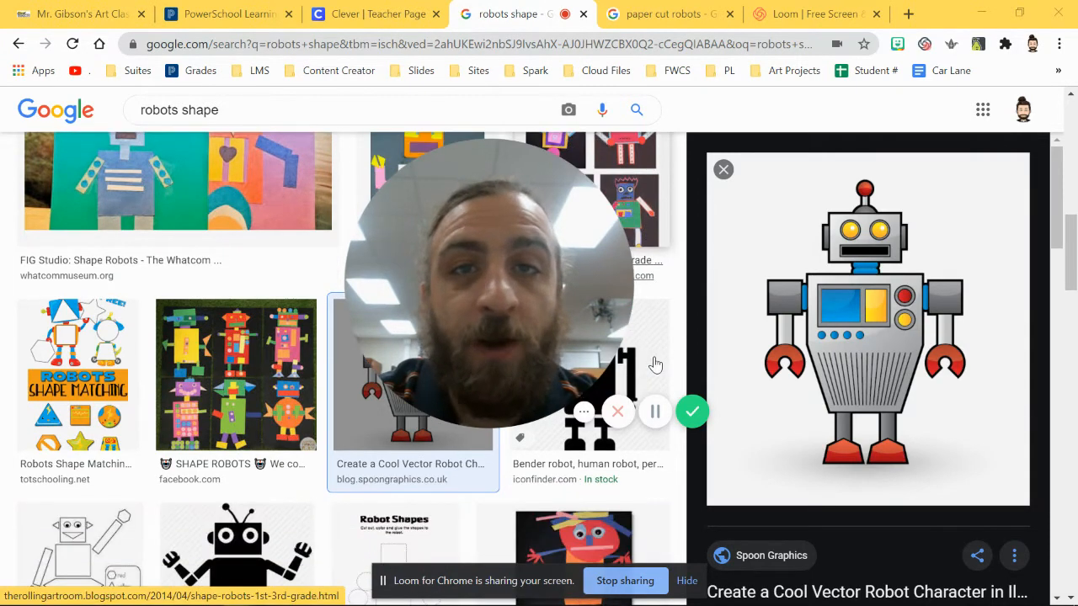
pyautogui.scroll(-3, 654, 364)
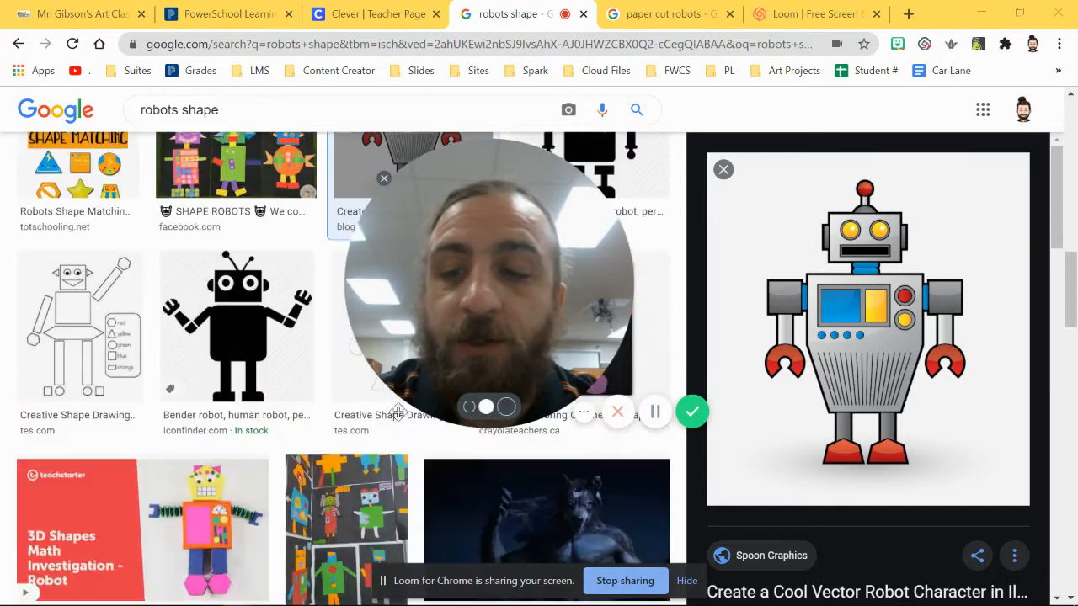
pyautogui.scroll(-1, 357, 427)
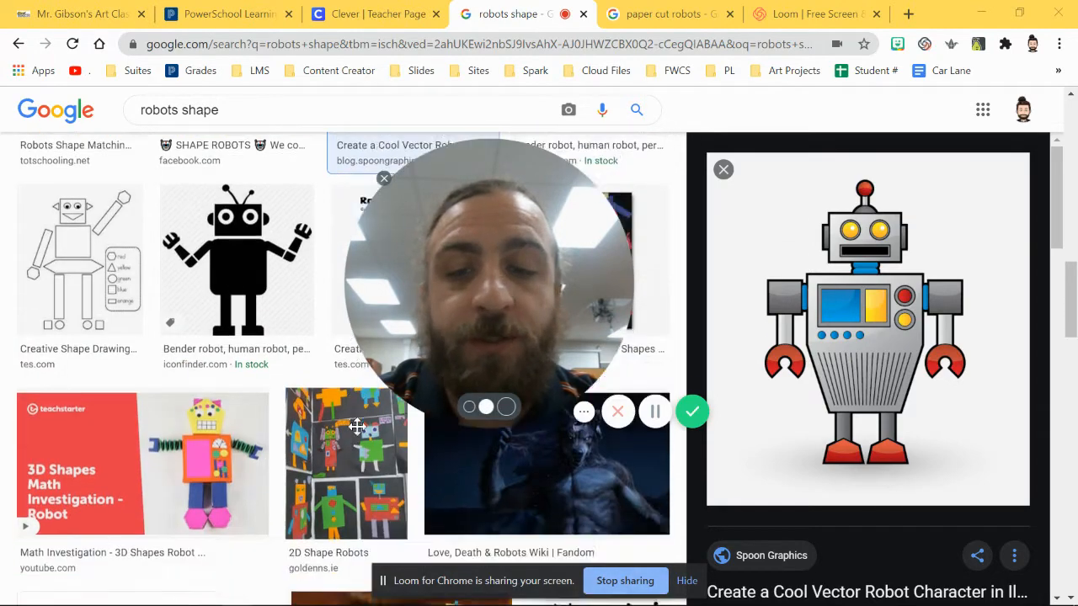
pyautogui.scroll(4, 383, 459)
pyautogui.scroll(2, 387, 469)
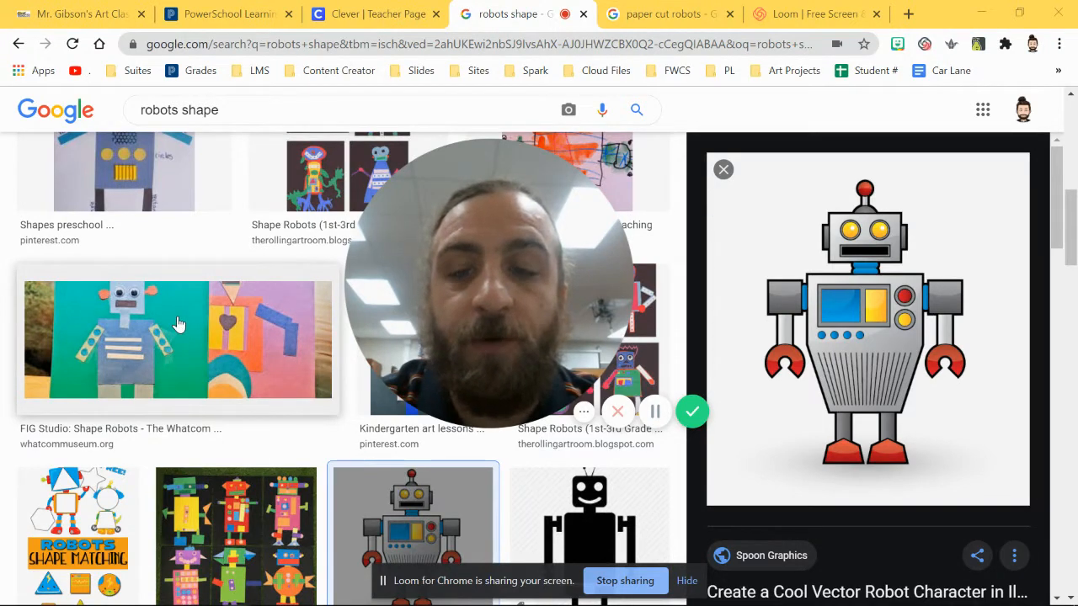
# Step: Hide the screen-sharing notice, minimize the browser and switch to SketchBook
pyautogui.click(686, 581)
pyautogui.click(981, 13)
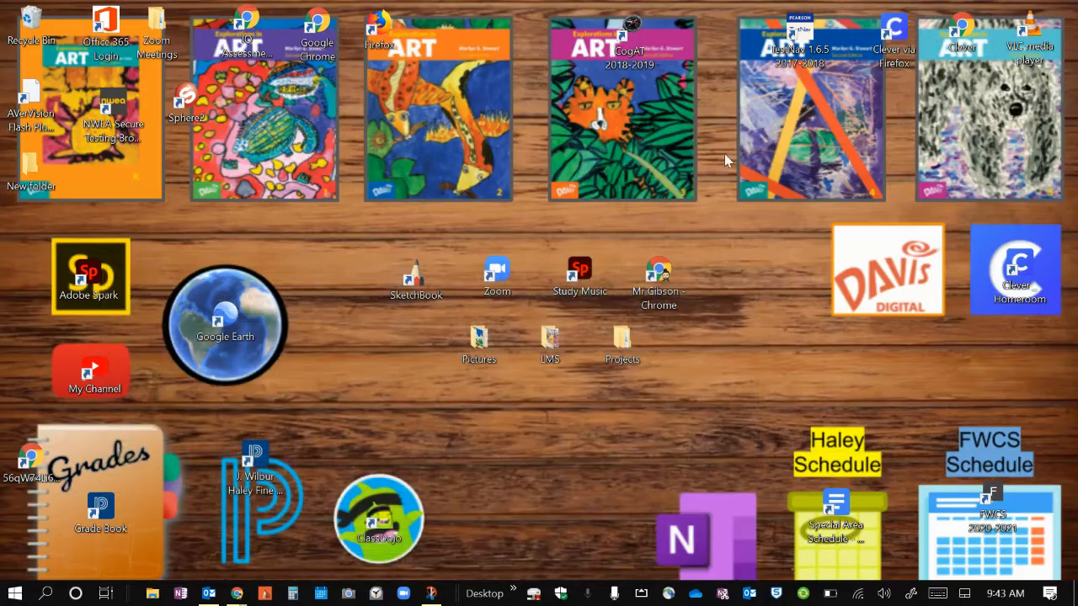
pyautogui.click(264, 593)
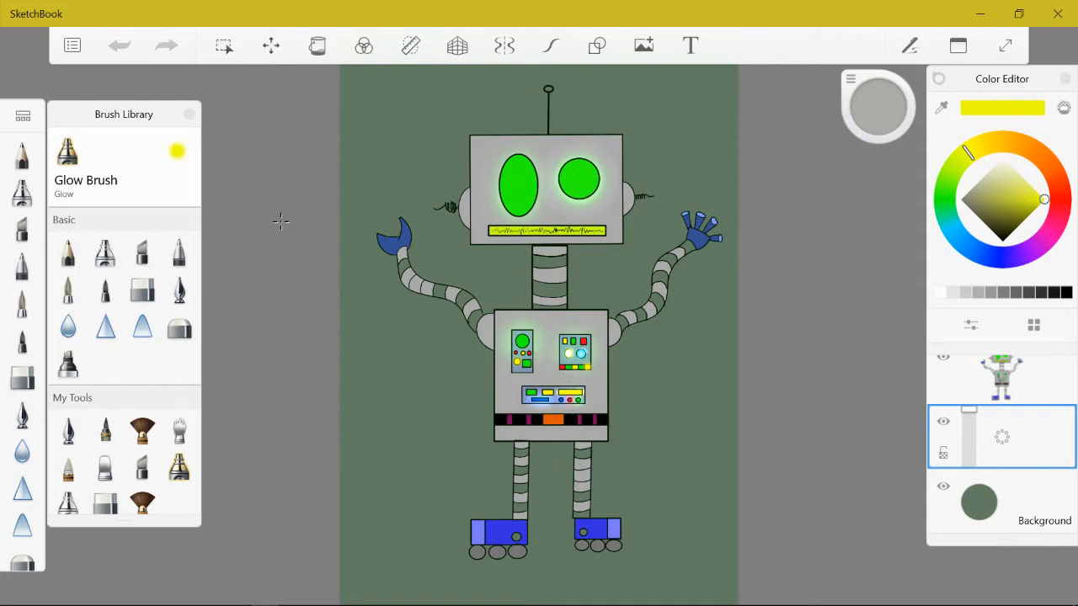
# Step: Start a new sketch, saving the current drawing as the TIFF file Robot 2, and postpone rating the program
pyautogui.click(71, 47)
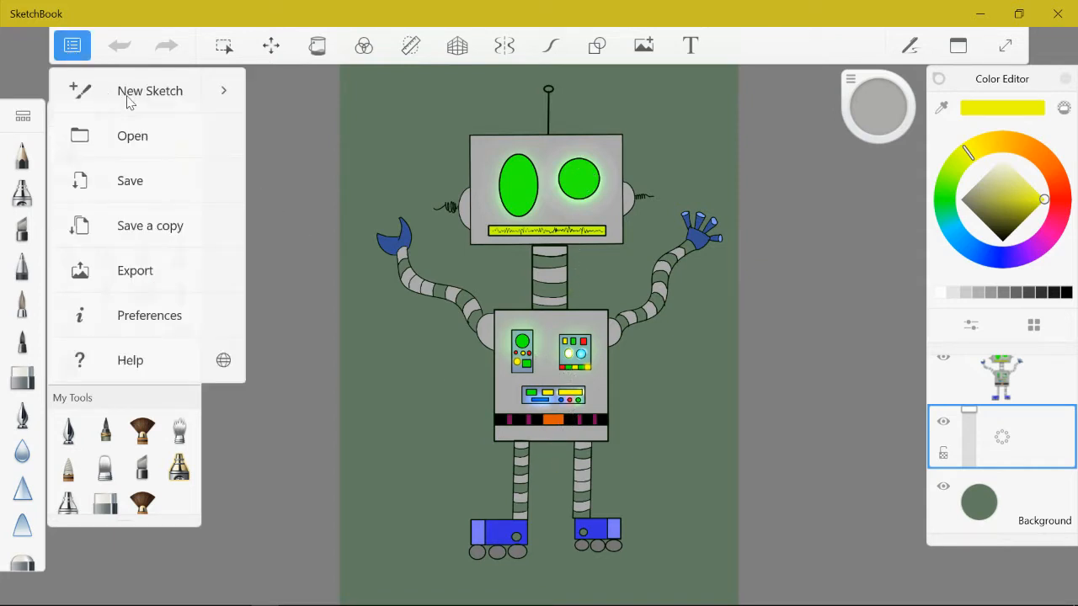
pyautogui.click(165, 91)
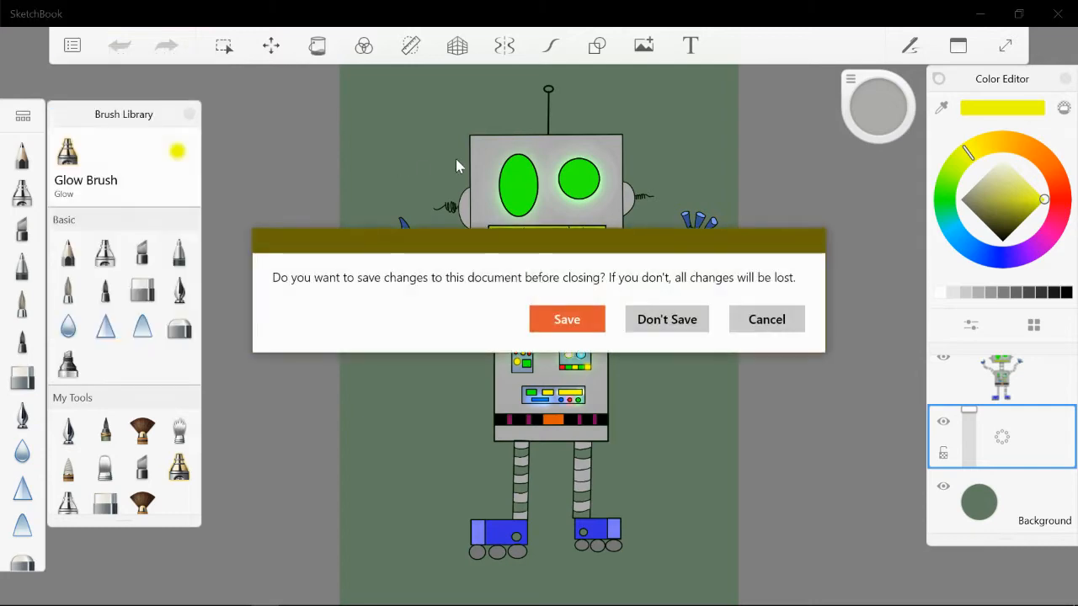
pyautogui.click(579, 325)
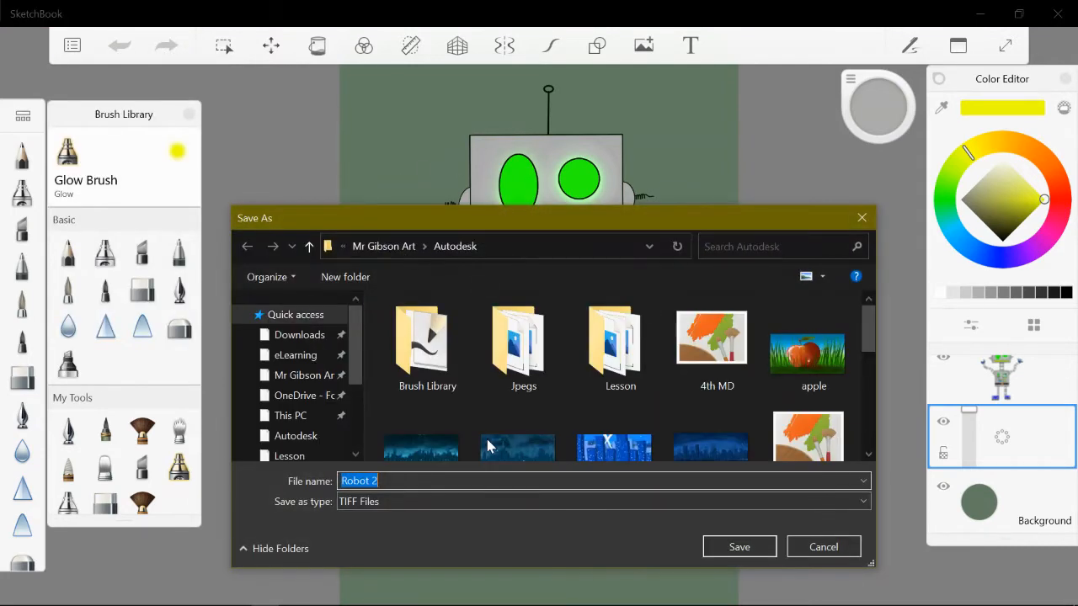
pyautogui.scroll(-1, 559, 365)
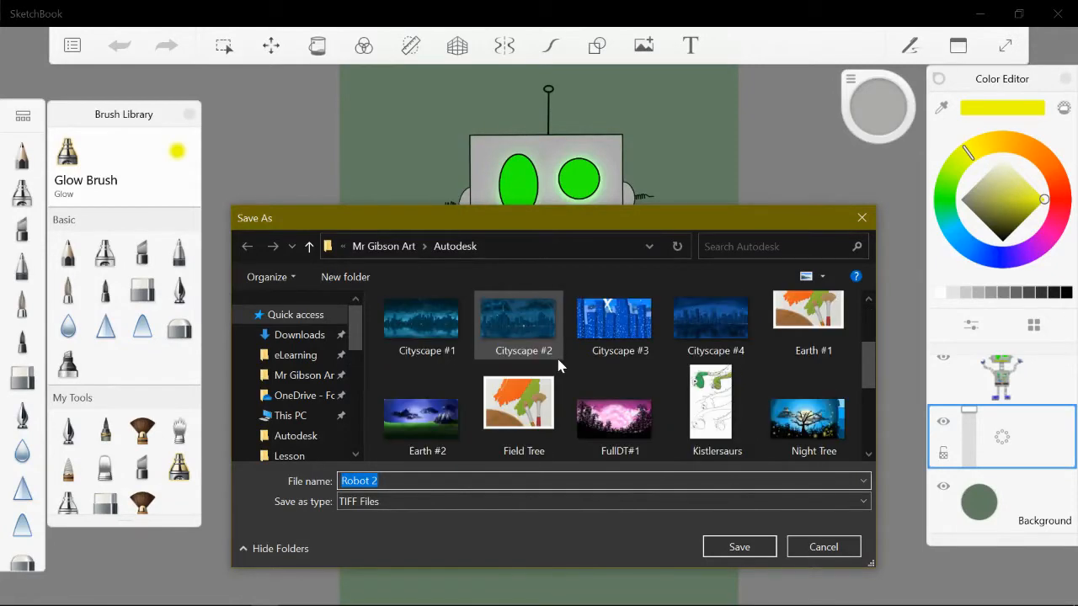
pyautogui.click(729, 545)
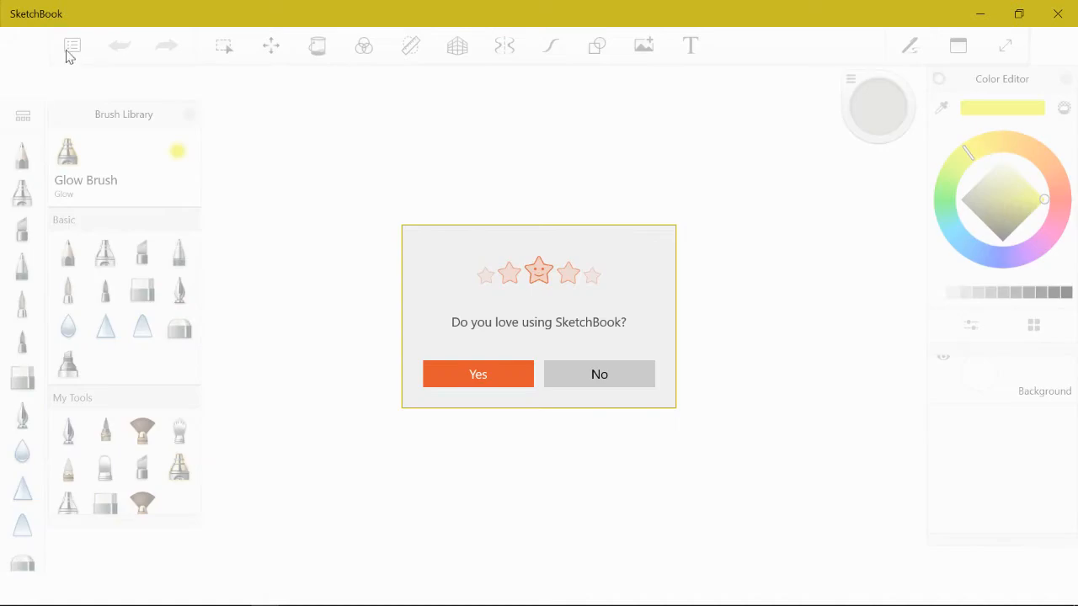
pyautogui.click(501, 375)
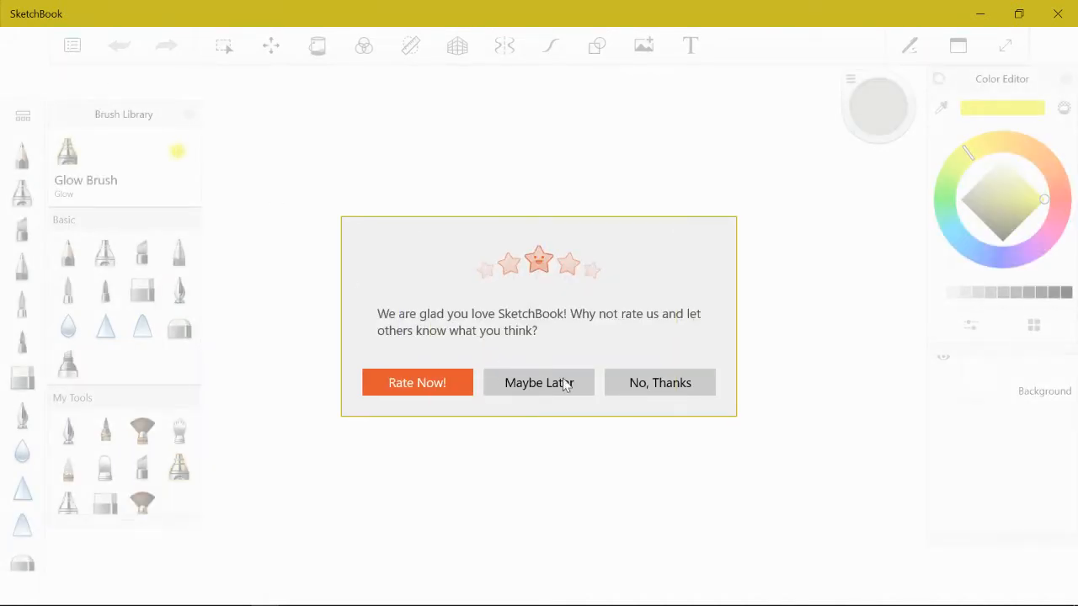
pyautogui.click(540, 387)
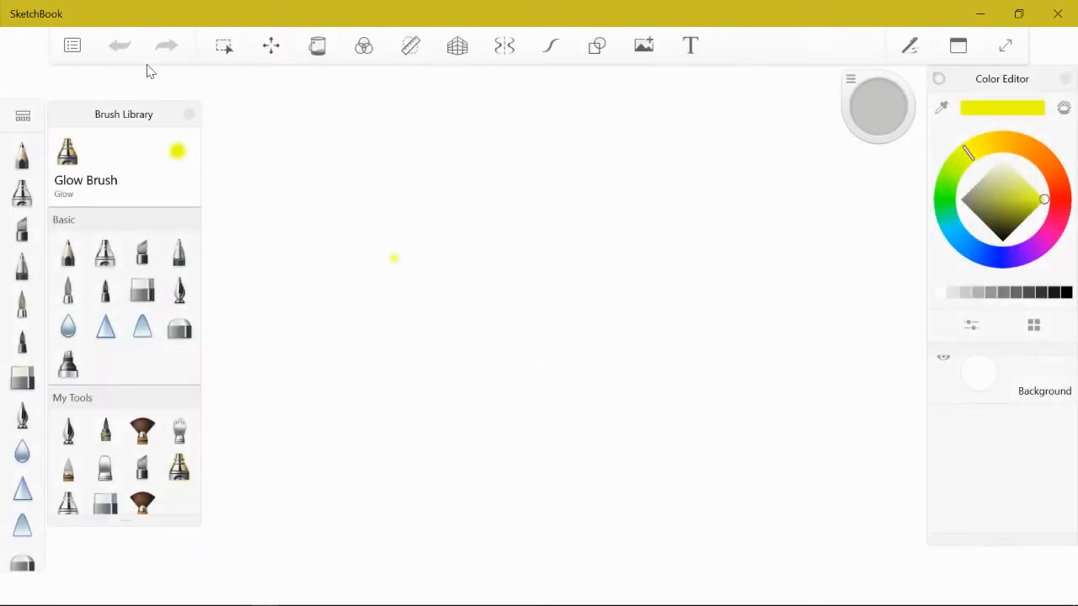
# Step: Set up a new sketch with a custom size and rotate the canvas to portrait orientation, 1032 × 1920 pixels
pyautogui.click(74, 46)
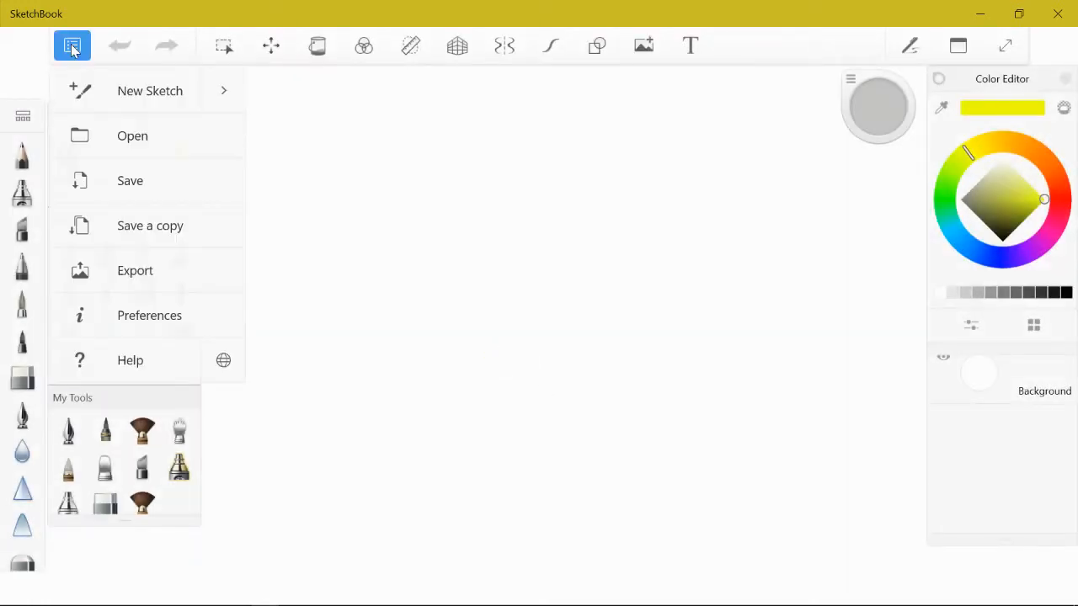
pyautogui.click(135, 93)
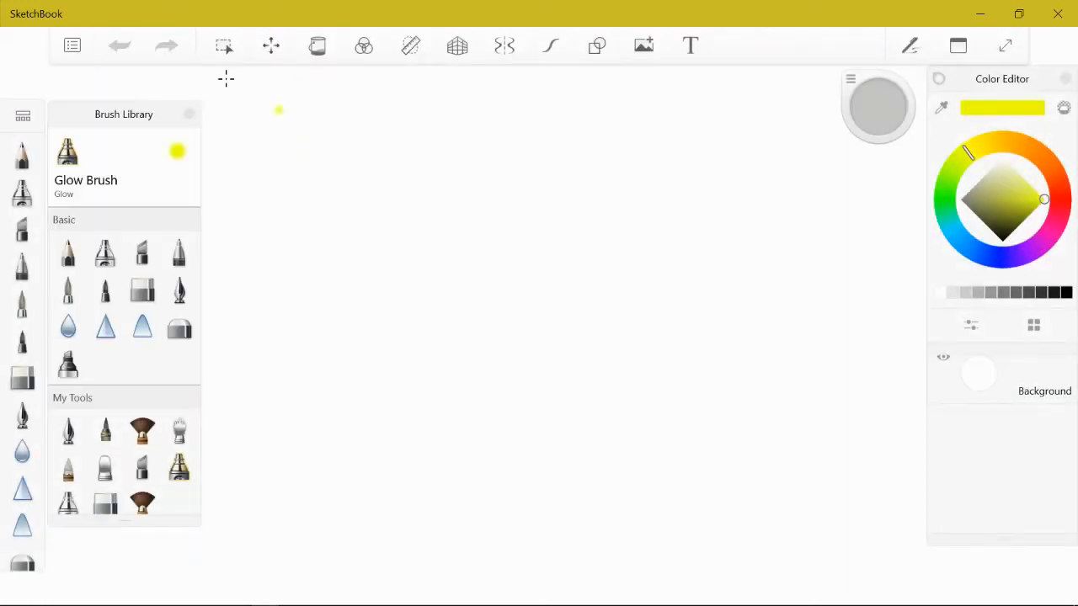
pyautogui.click(74, 47)
pyautogui.click(227, 94)
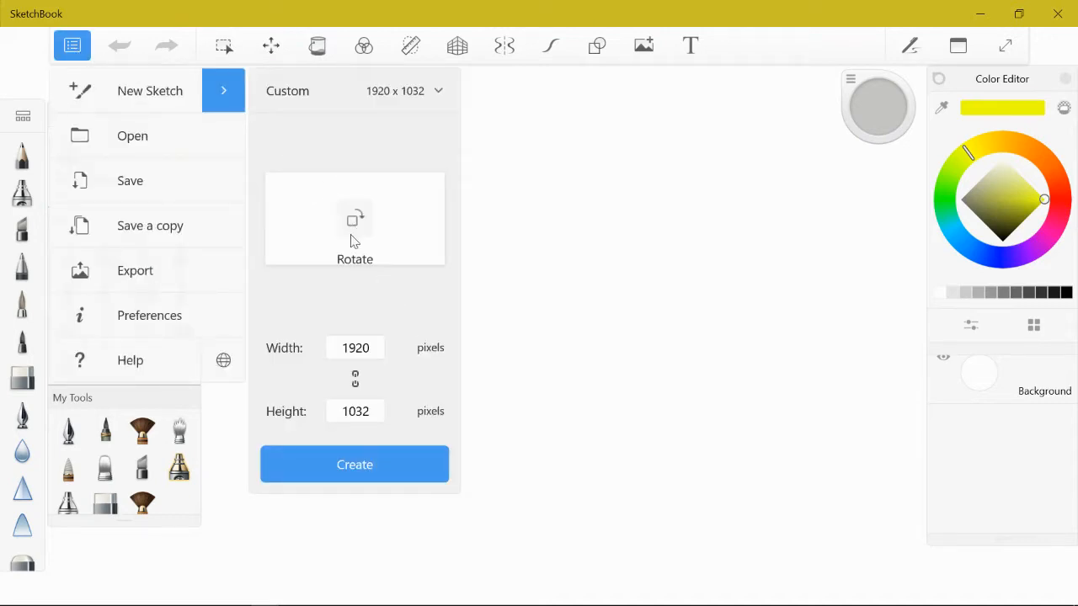
pyautogui.click(394, 109)
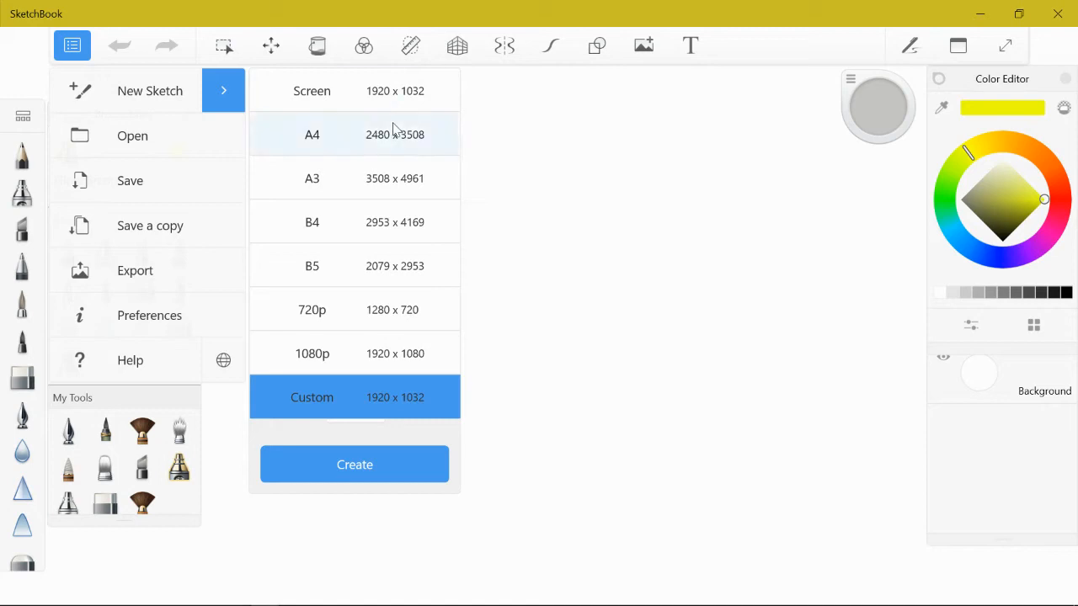
pyautogui.click(354, 391)
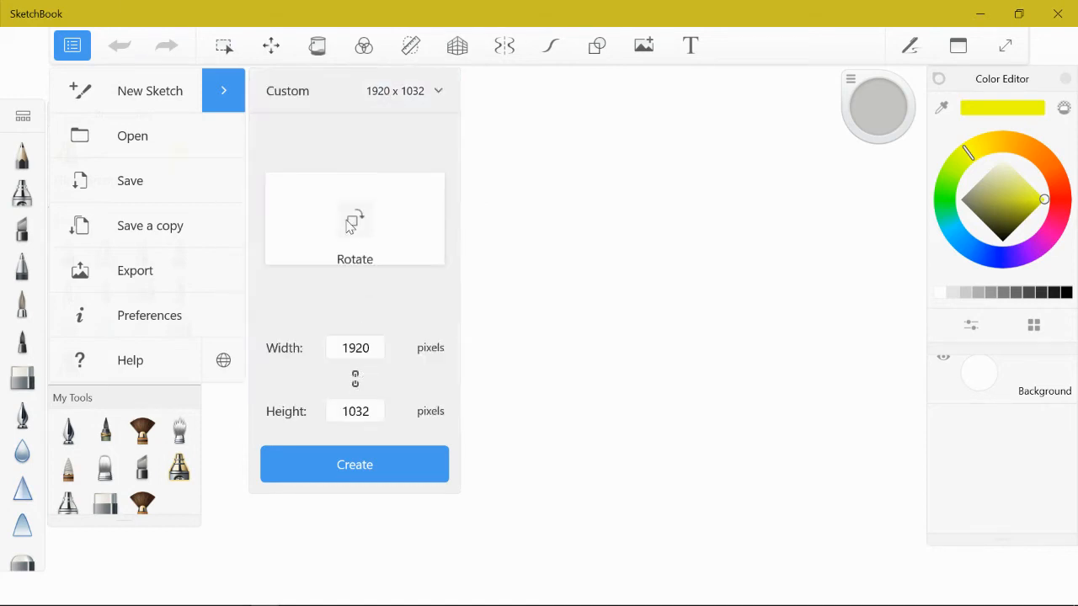
pyautogui.click(355, 217)
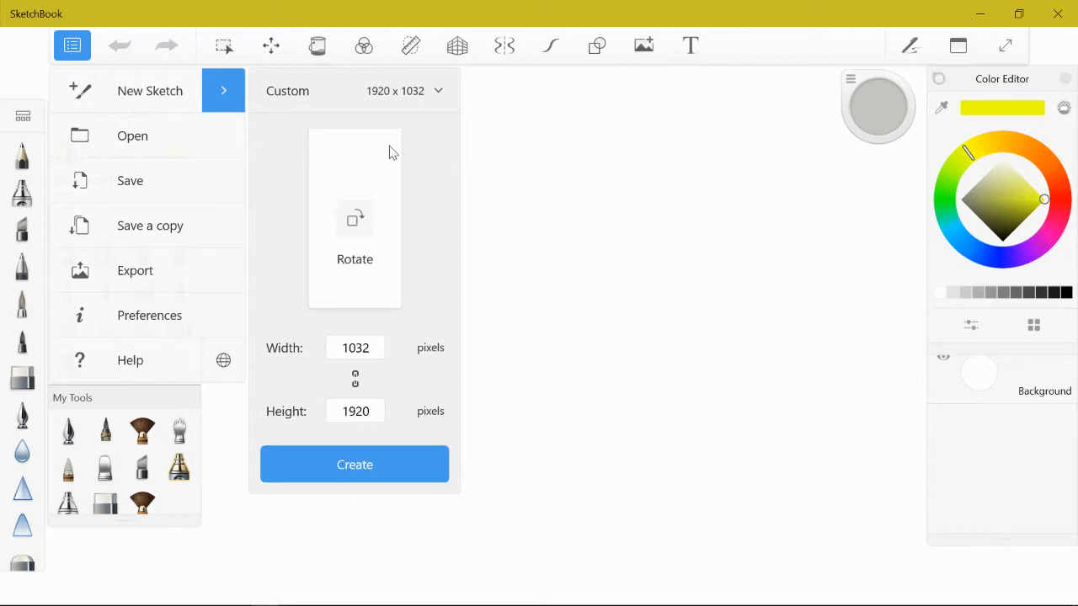
# Step: Set the new canvas height to 1500 pixels and create the 1032 × 1500 pixel sketch
pyautogui.click(360, 418)
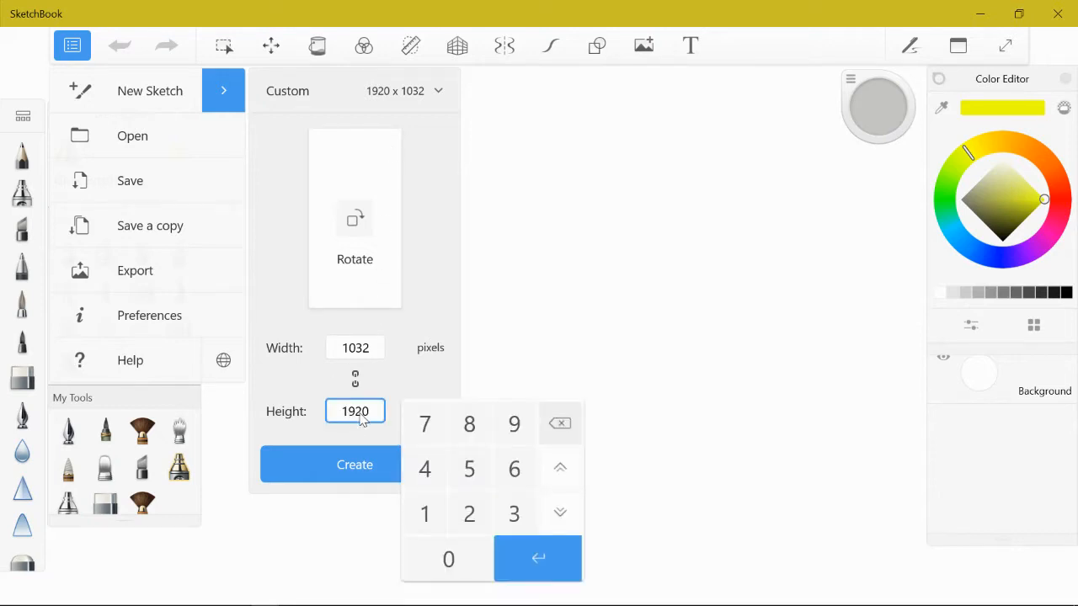
pyautogui.click(426, 513)
pyautogui.click(469, 469)
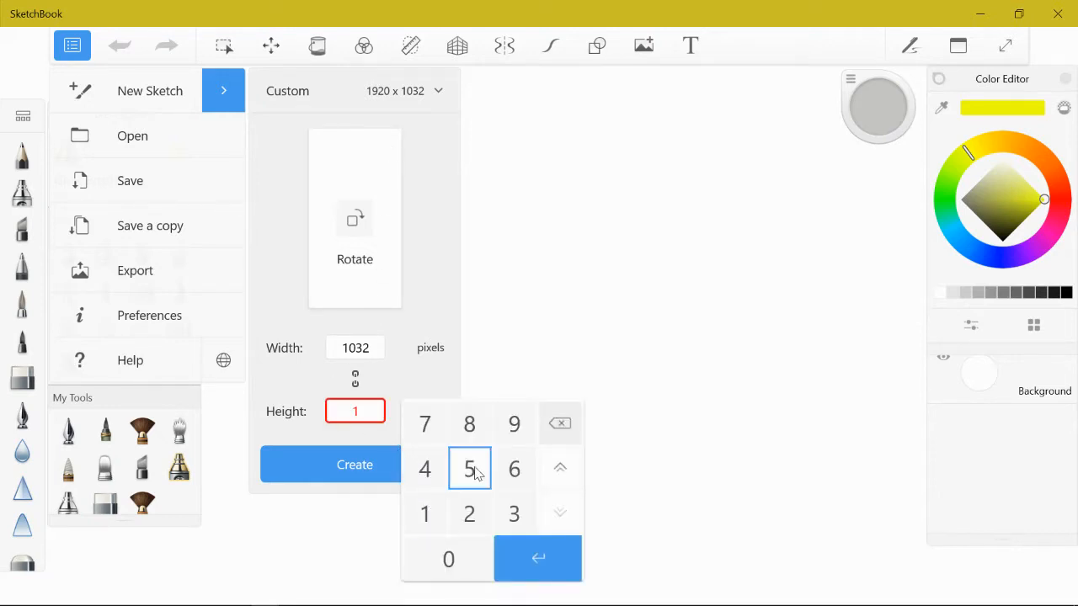
pyautogui.click(448, 559)
pyautogui.click(449, 559)
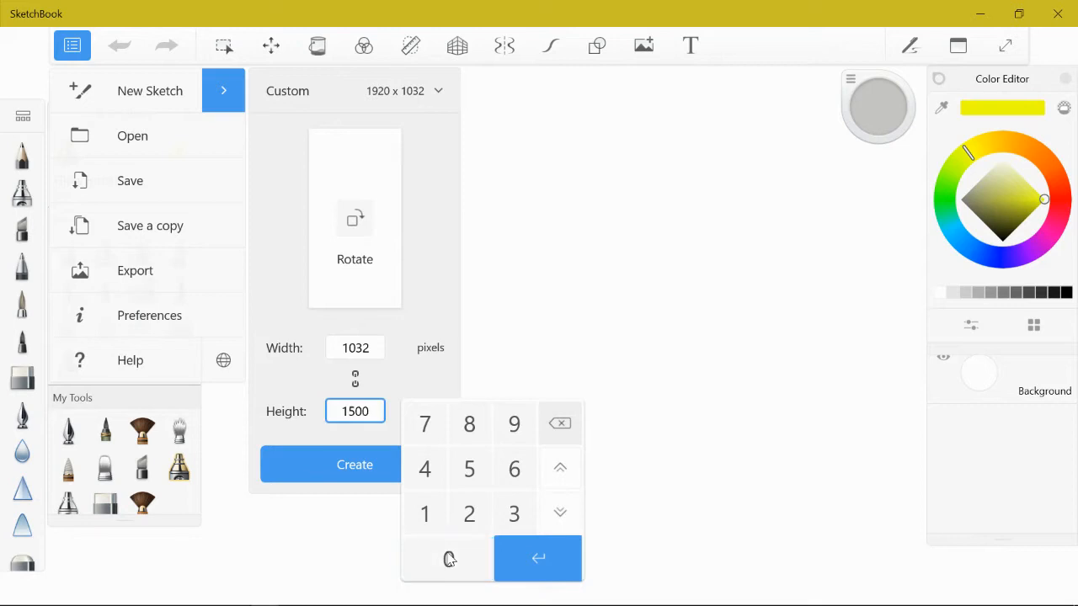
pyautogui.click(541, 569)
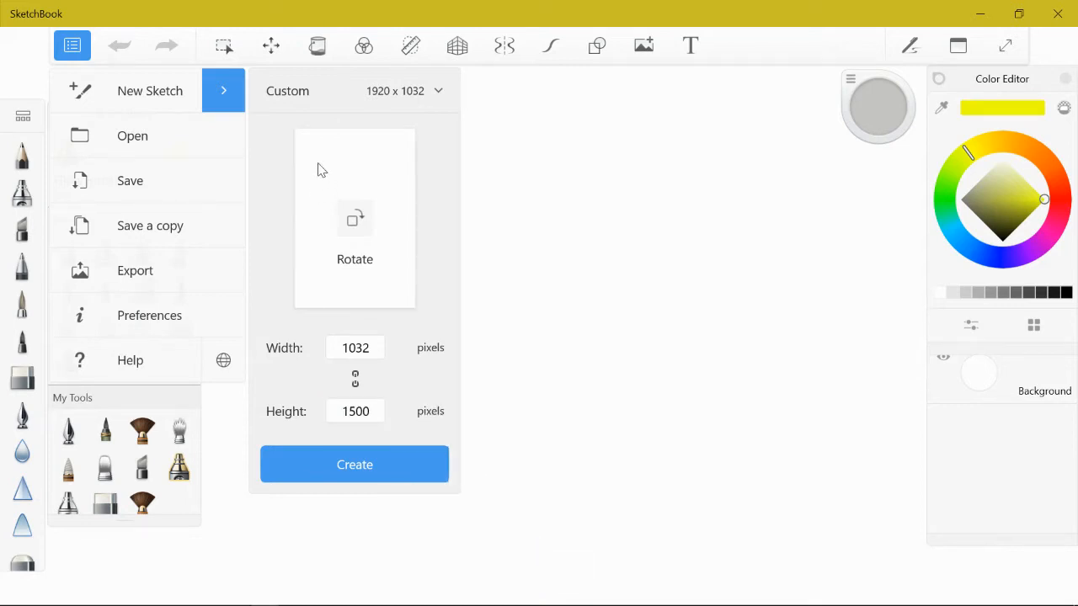
pyautogui.click(372, 463)
pyautogui.scroll(-5, 533, 373)
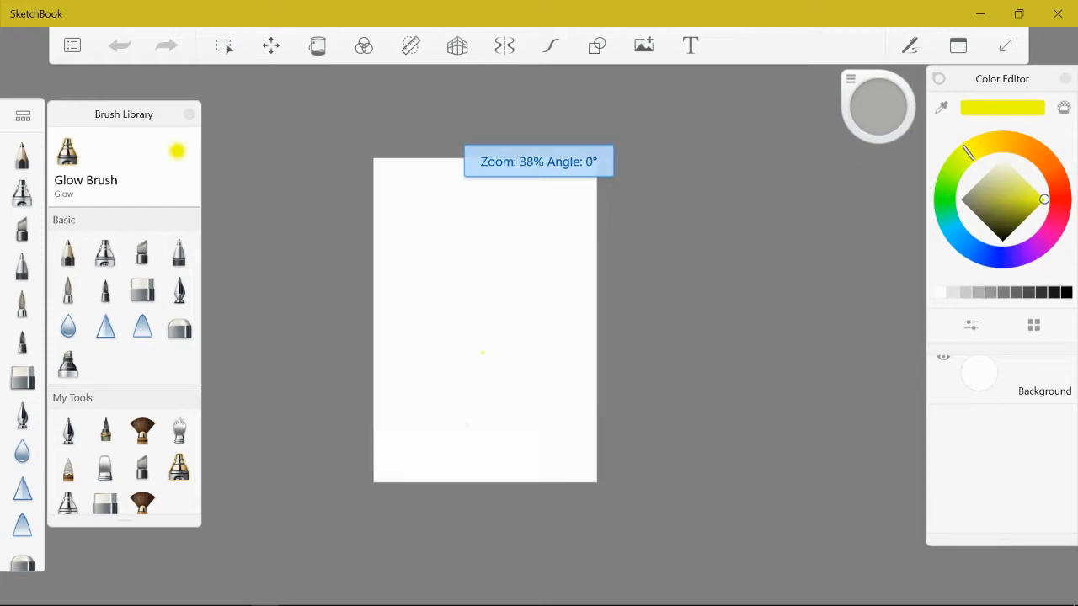
pyautogui.scroll(2, 534, 373)
pyautogui.scroll(1, 516, 315)
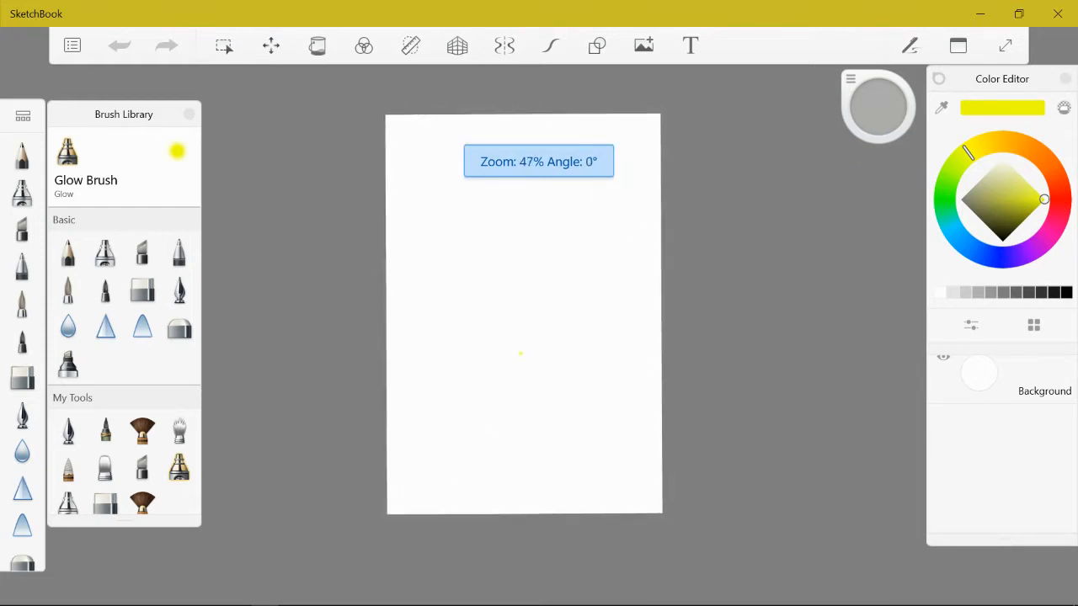
pyautogui.scroll(-1, 516, 315)
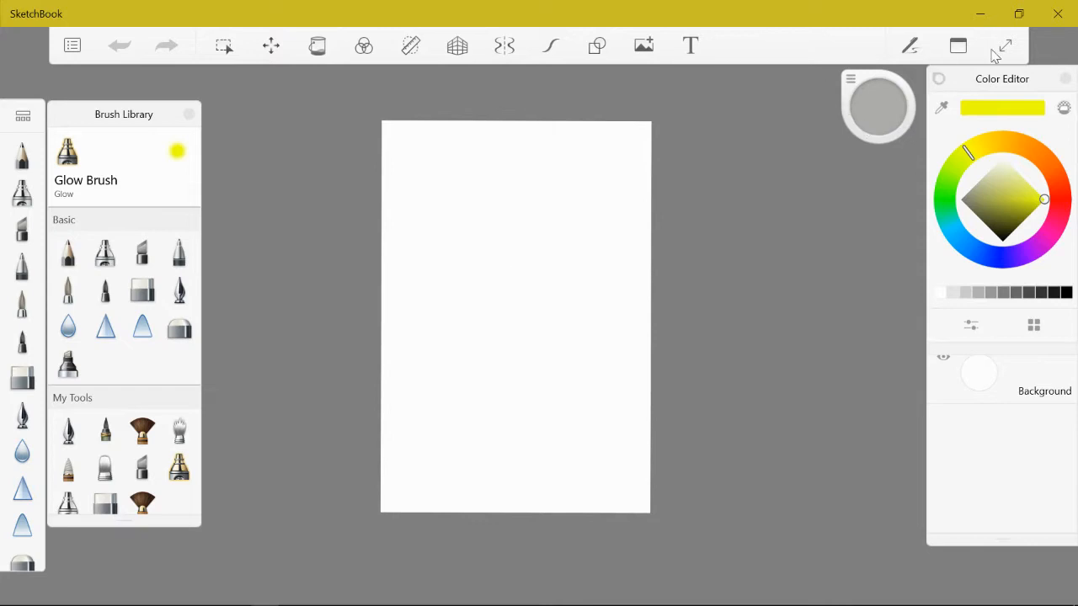
# Step: Rearrange the workspace by hiding the Brush Library, placing the puck beside the brush palette and showing the full Layer Editor
pyautogui.click(965, 46)
pyautogui.click(920, 368)
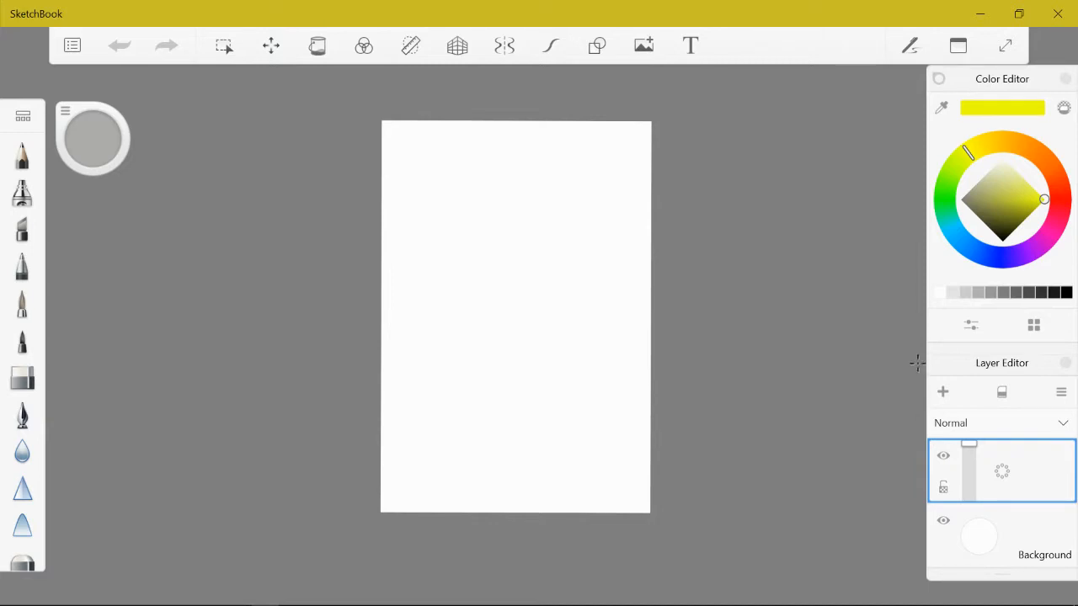
# Step: Examine the line, circle and rectangle options of the Shape tool, leaving the rectangle as the chosen shape
pyautogui.click(599, 50)
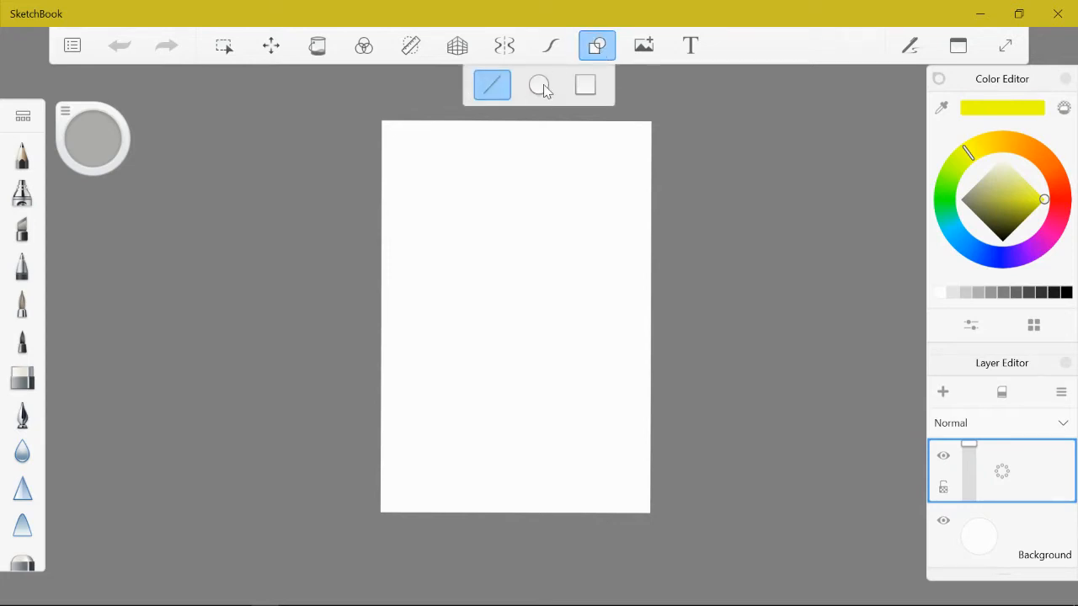
pyautogui.click(580, 91)
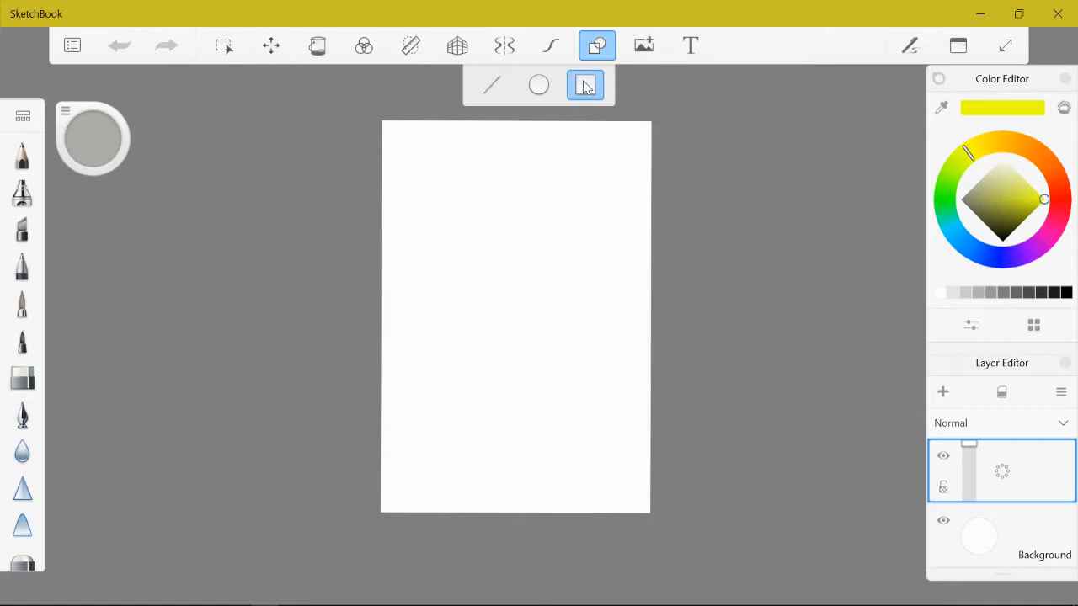
pyautogui.click(539, 87)
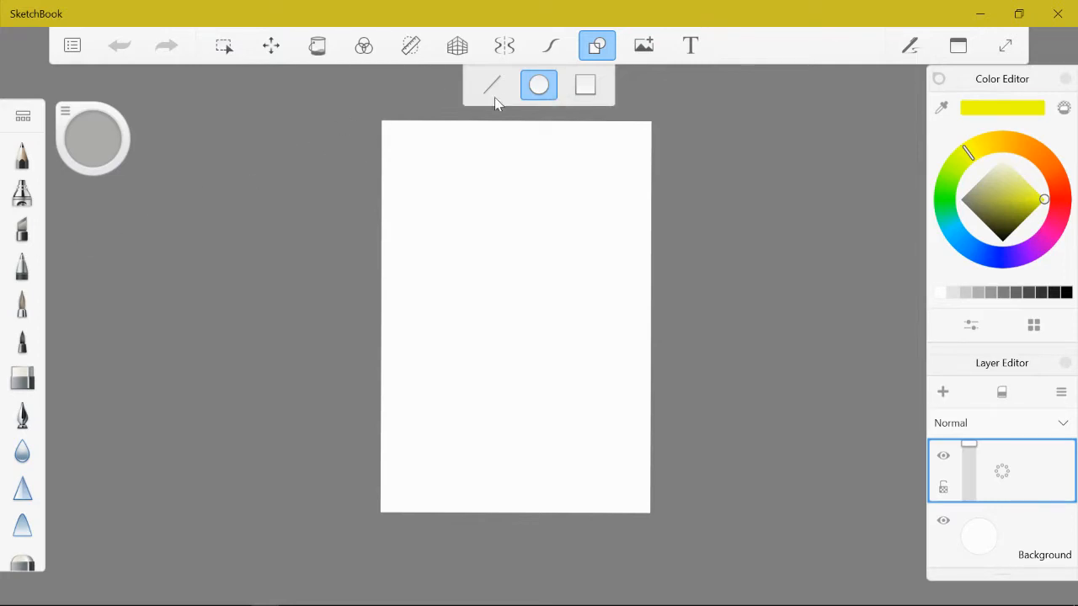
pyautogui.click(598, 88)
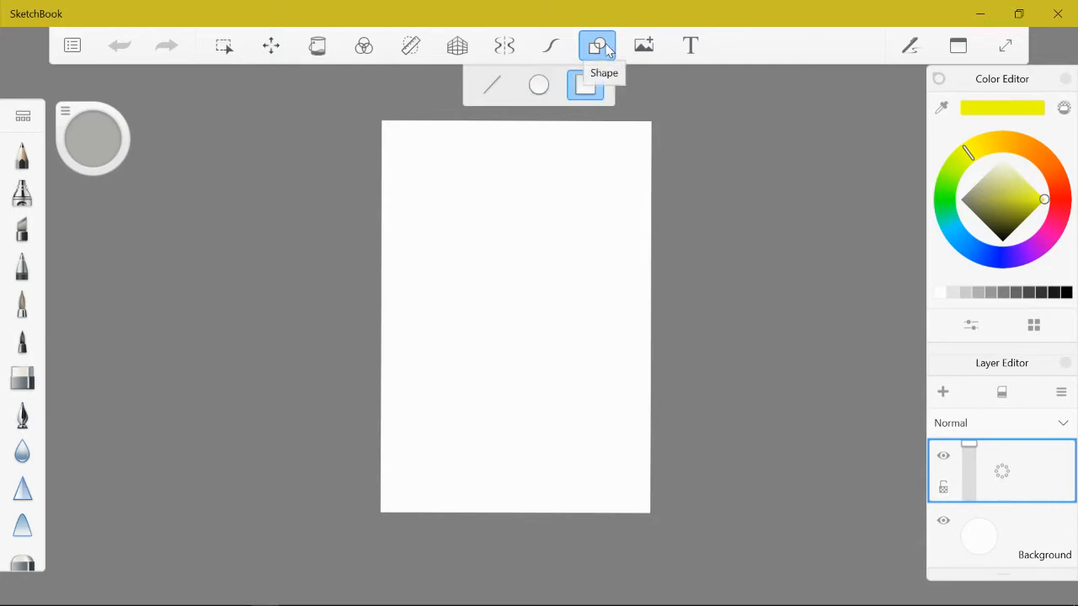
pyautogui.click(606, 49)
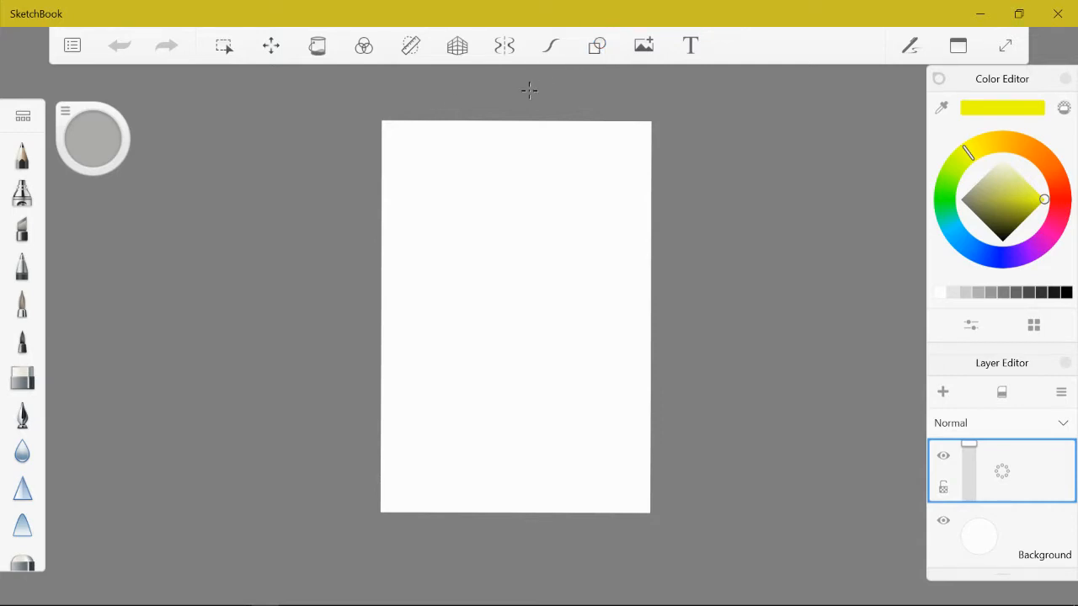
# Step: Move the puck slightly farther from the brush palette and review the Shape tool's options again
pyautogui.moveTo(67, 115)
pyautogui.mouseDown()
pyautogui.moveTo(109, 126)
pyautogui.moveTo(108, 115)
pyautogui.mouseUp()
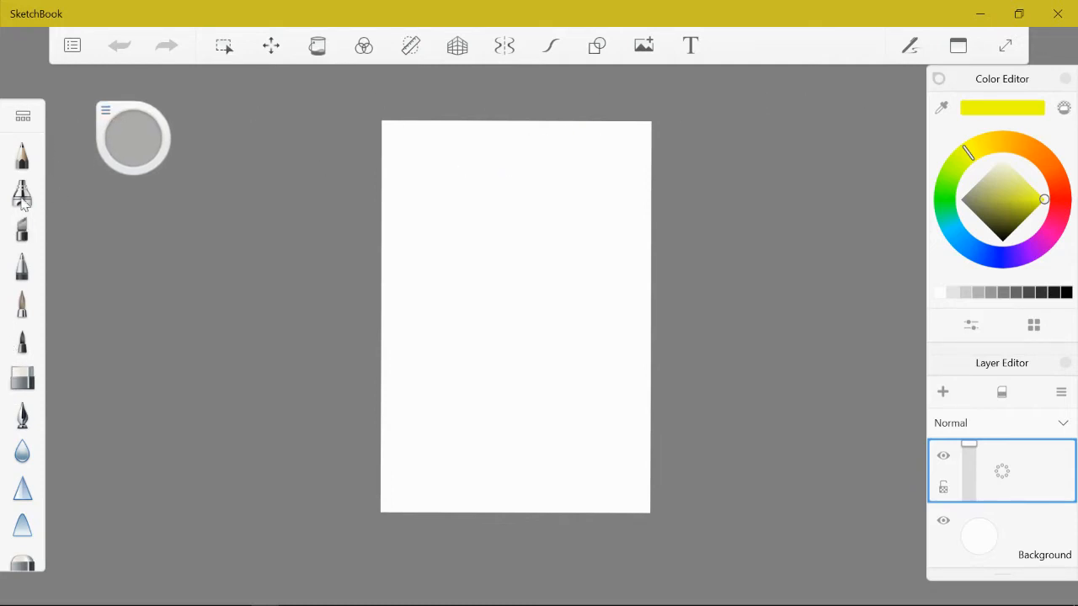
pyautogui.click(601, 47)
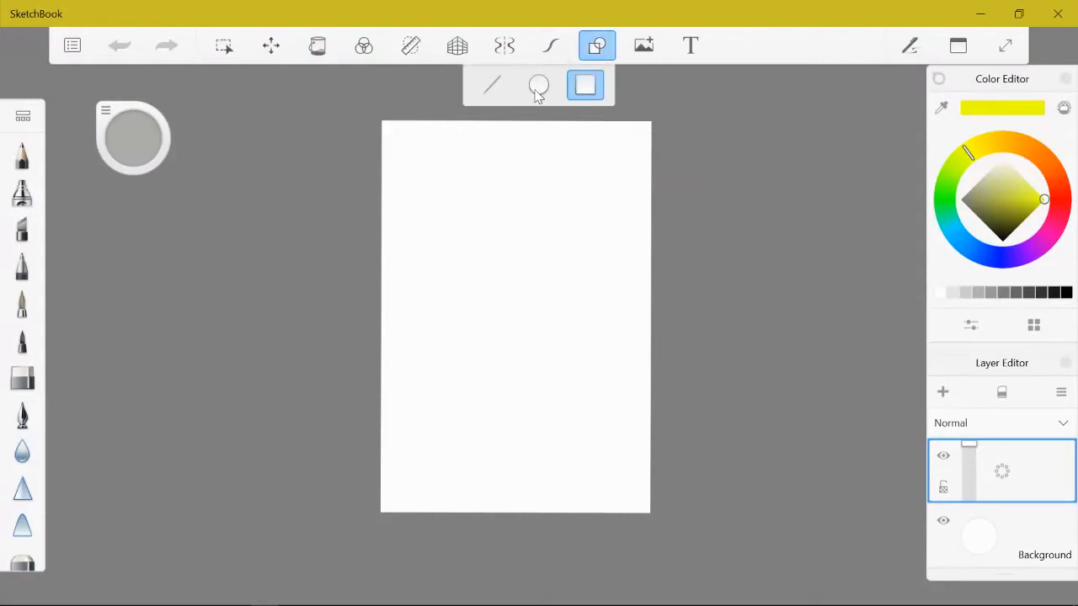
pyautogui.click(608, 46)
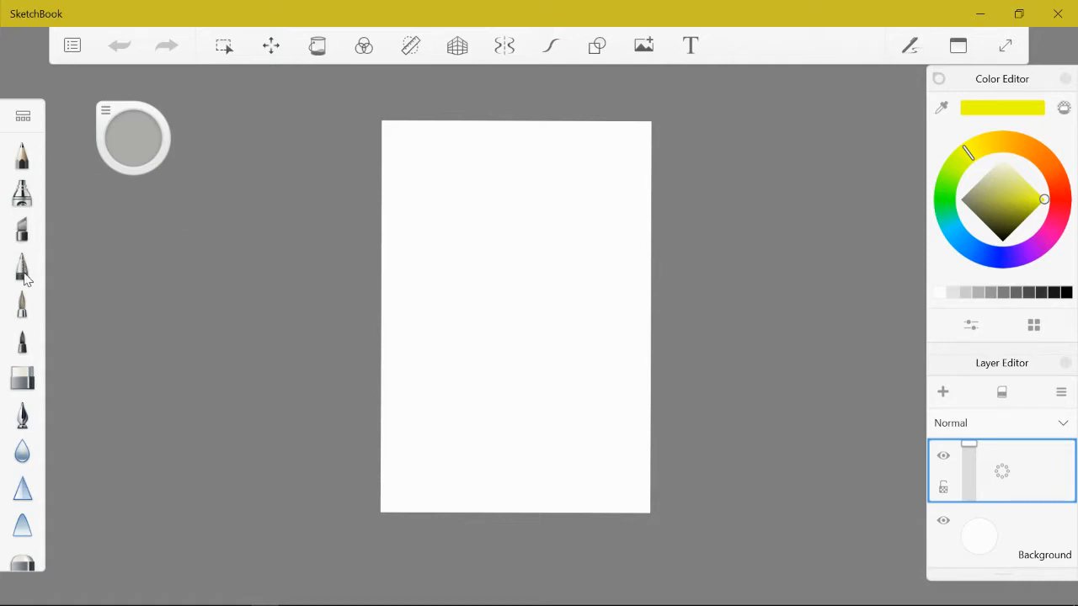
# Step: Choose the Inking Pen as the brush and review how the Brush Library is shown and hidden, leaving it hidden
pyautogui.click(23, 414)
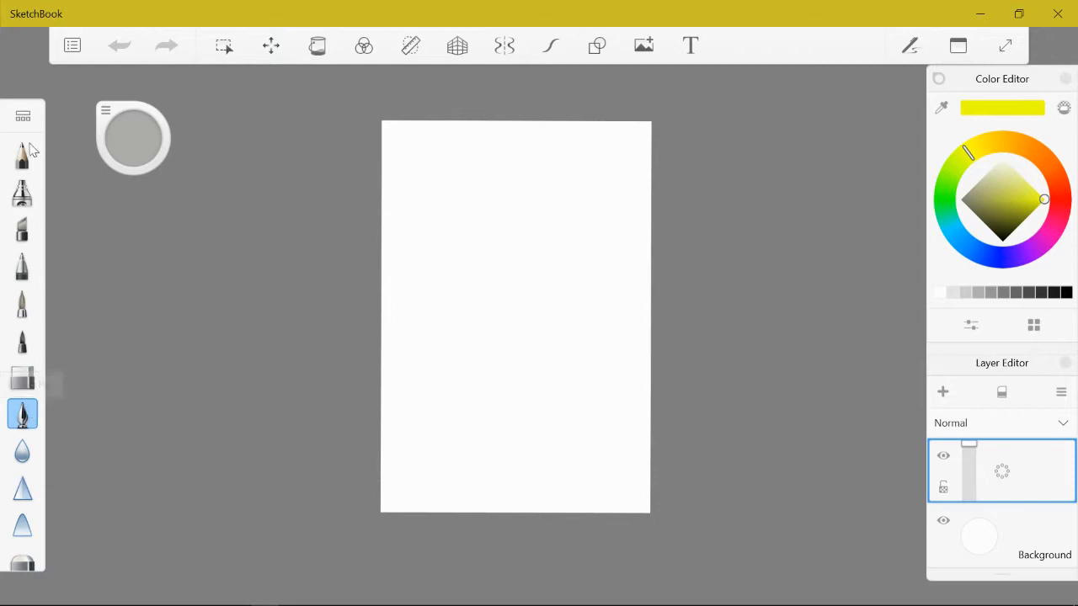
pyautogui.click(24, 117)
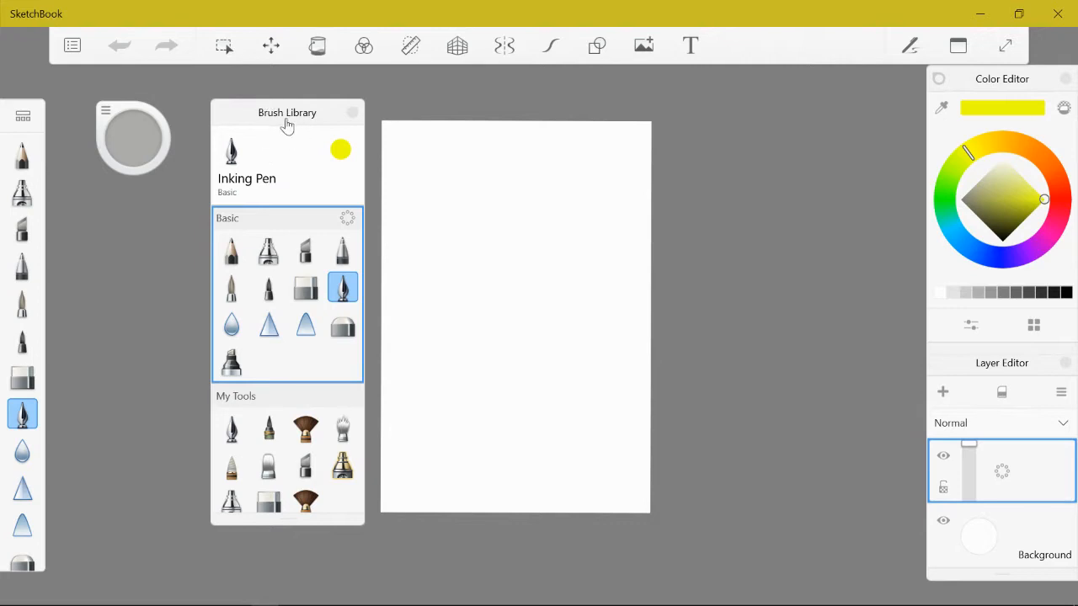
pyautogui.click(352, 115)
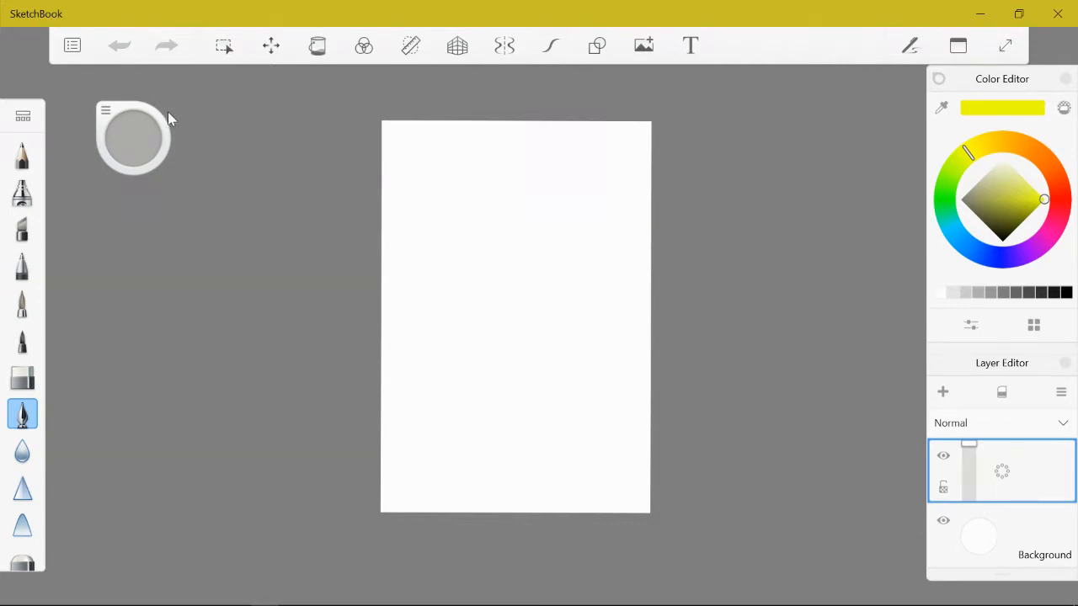
pyautogui.click(24, 123)
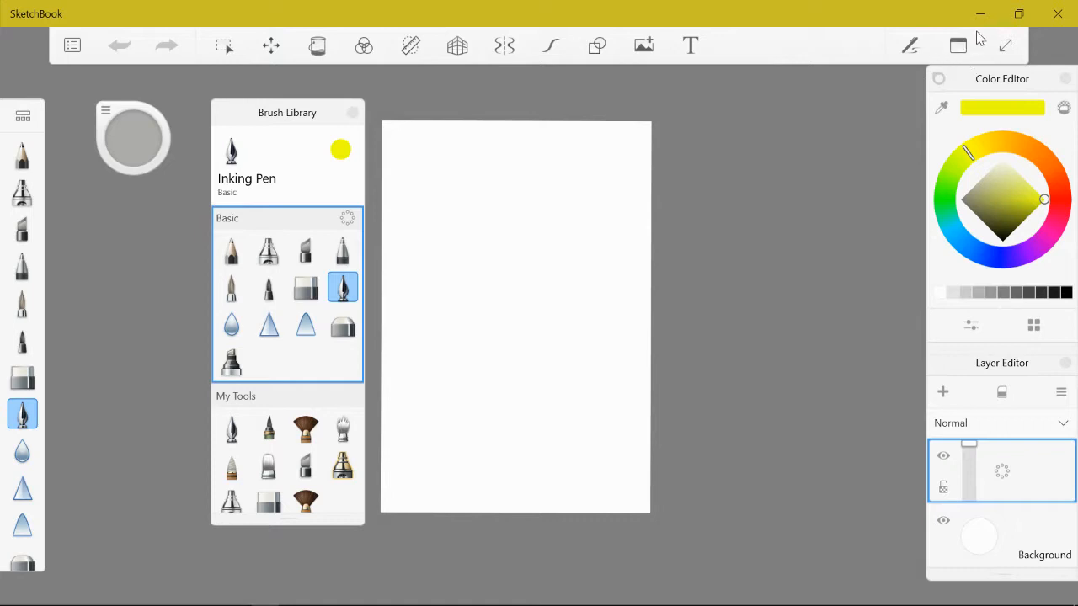
pyautogui.click(958, 45)
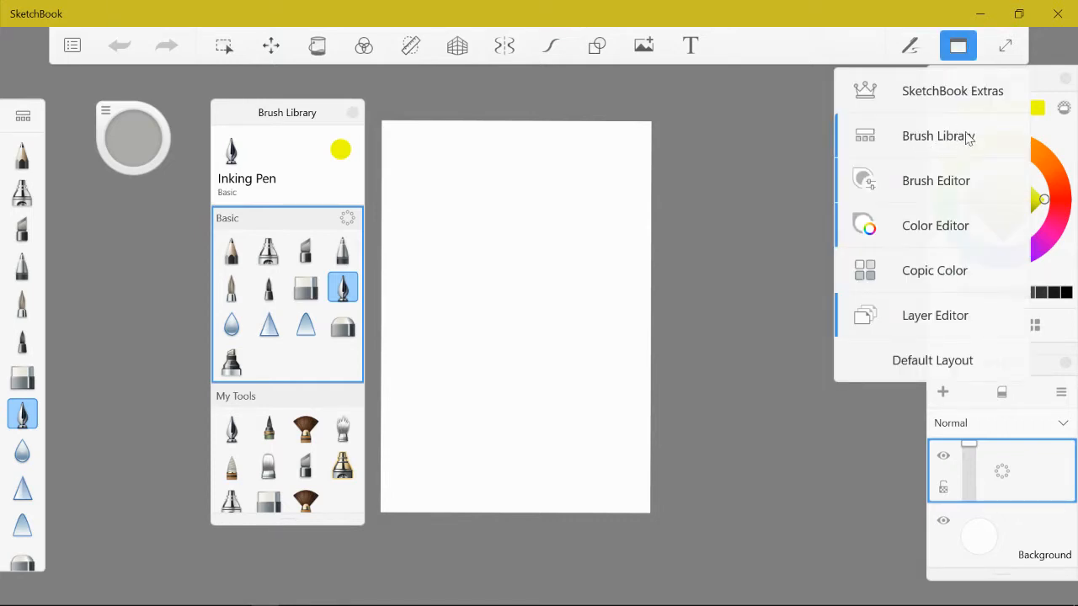
pyautogui.click(956, 52)
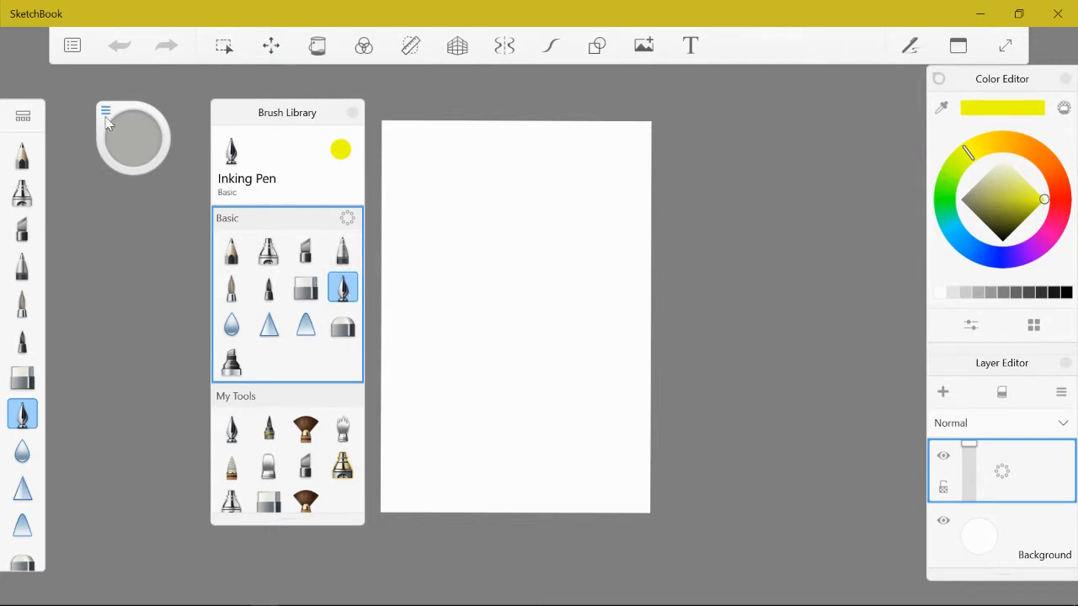
pyautogui.click(352, 115)
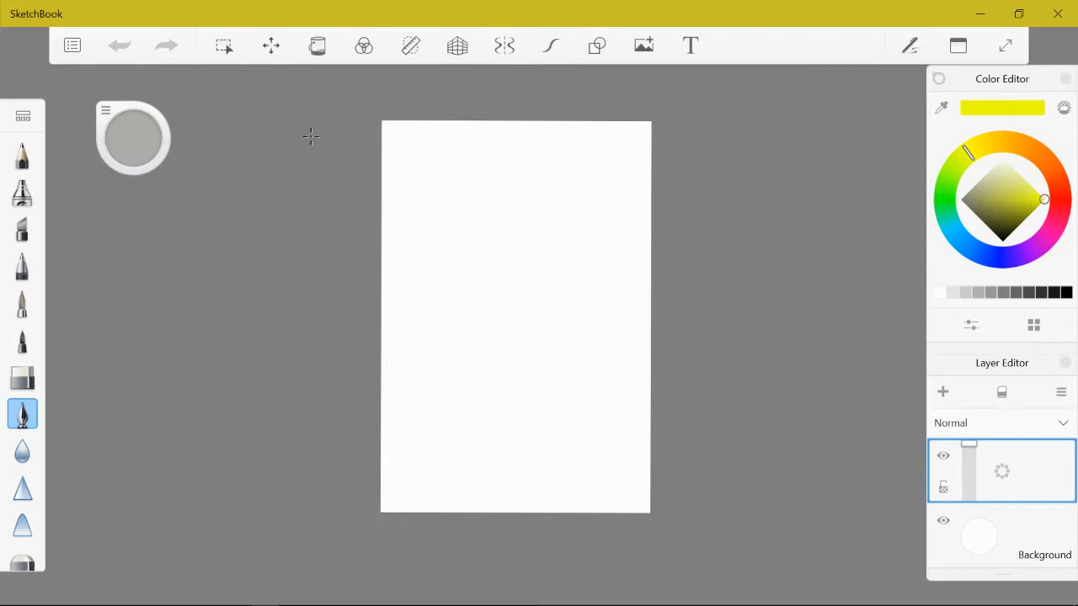
# Step: Activate the Shape tool with the rectangle option and set the Inking Pen to size 9.9 and bright green
pyautogui.scroll(5, 517, 316)
pyautogui.scroll(-3, 517, 316)
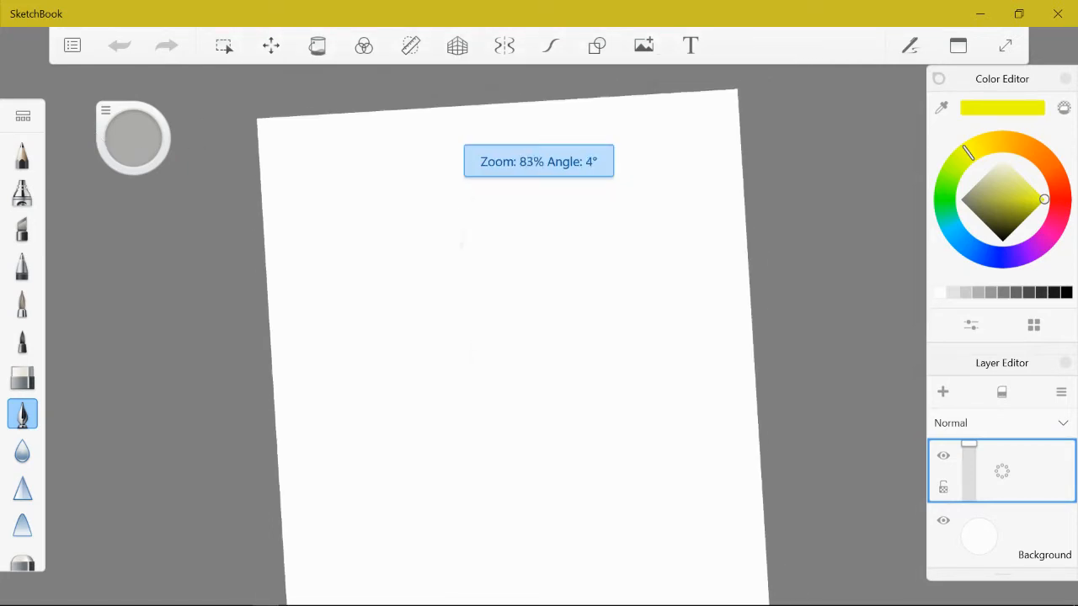
pyautogui.click(596, 46)
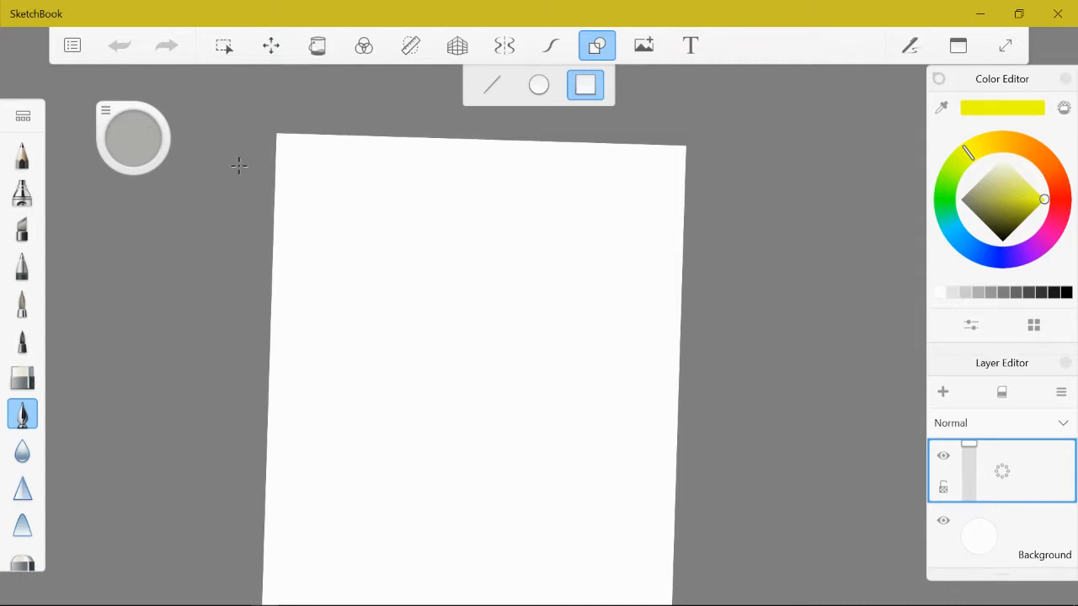
pyautogui.click(102, 111)
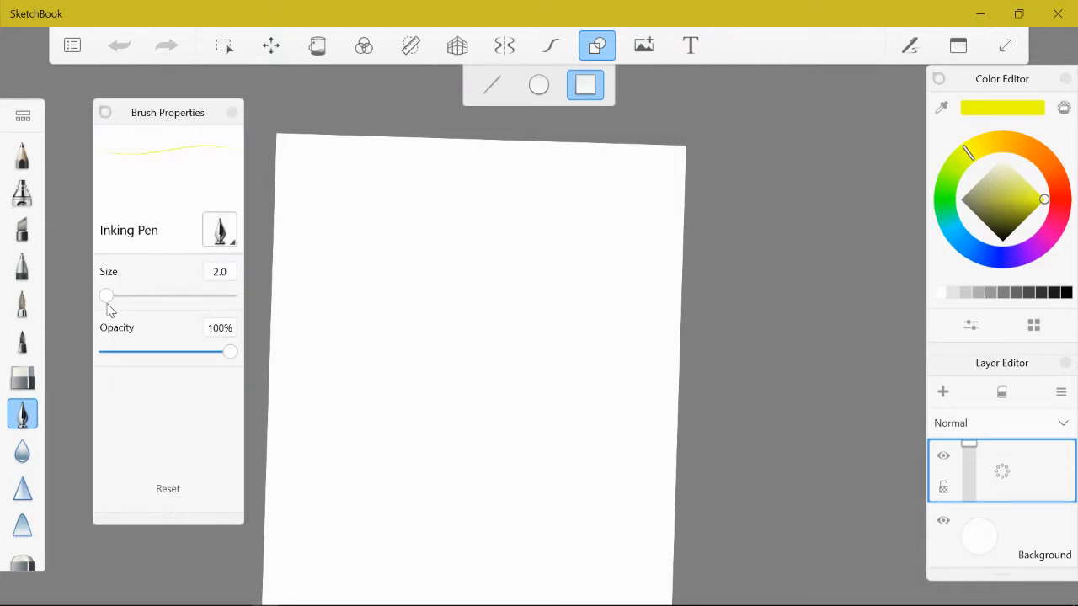
pyautogui.moveTo(108, 309); pyautogui.dragTo(183, 313)
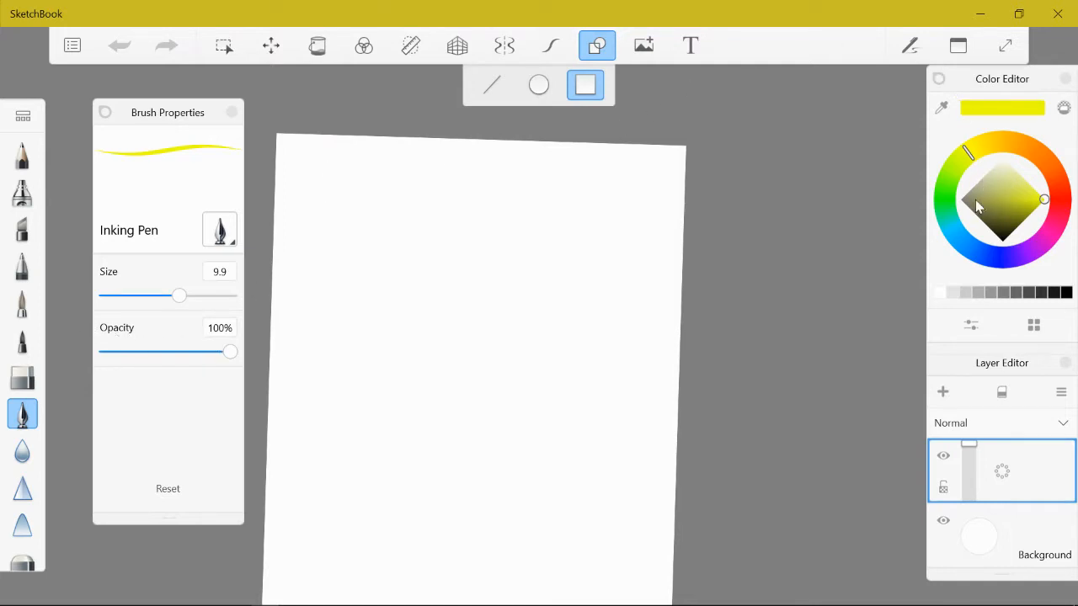
pyautogui.click(938, 189)
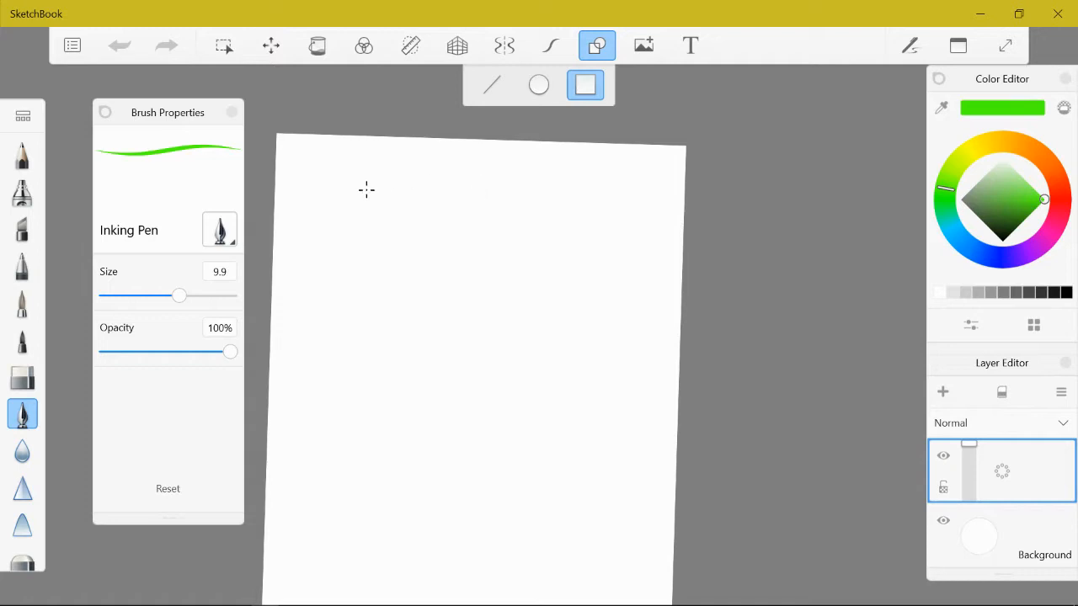
# Step: Draw a green square, a larger circle overlapping it and a diagonal line across the circle on the upper canvas
pyautogui.moveTo(450, 296); pyautogui.dragTo(354, 419)
pyautogui.click(539, 86)
pyautogui.click(491, 85)
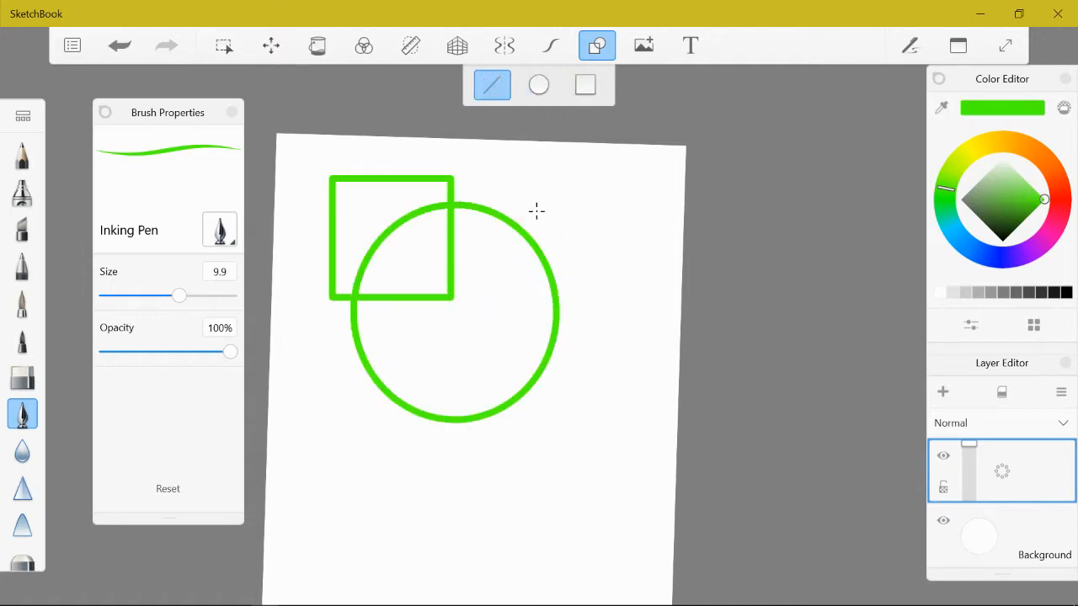
pyautogui.moveTo(518, 308); pyautogui.dragTo(454, 430)
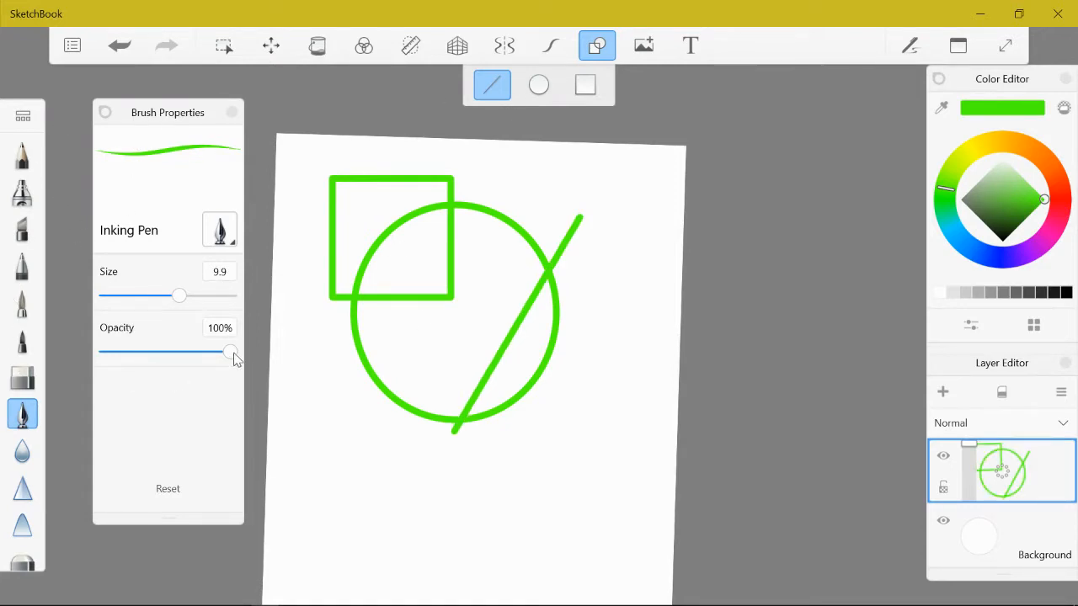
# Step: Test brush transparency by drawing two crossing lines at 38% opacity and two fainter lines at 11% opacity
pyautogui.moveTo(234, 359); pyautogui.dragTo(154, 382)
pyautogui.moveTo(338, 489)
pyautogui.mouseDown()
pyautogui.moveTo(445, 380)
pyautogui.moveTo(510, 350)
pyautogui.mouseUp()
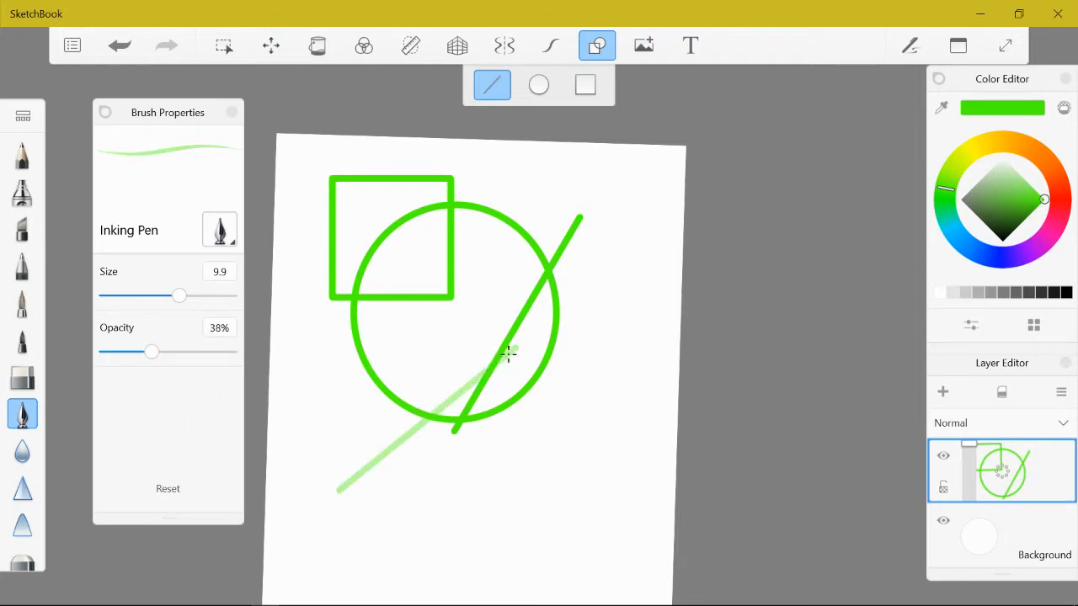
pyautogui.moveTo(327, 396); pyautogui.dragTo(488, 477)
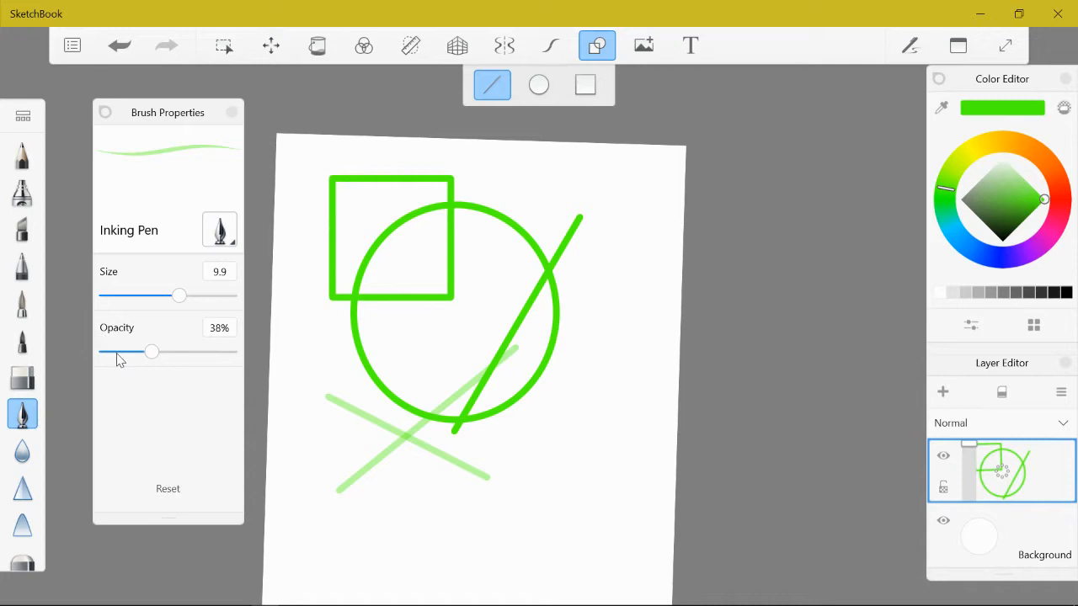
pyautogui.click(117, 352)
pyautogui.moveTo(301, 337); pyautogui.dragTo(553, 444)
pyautogui.scroll(5, 450, 398)
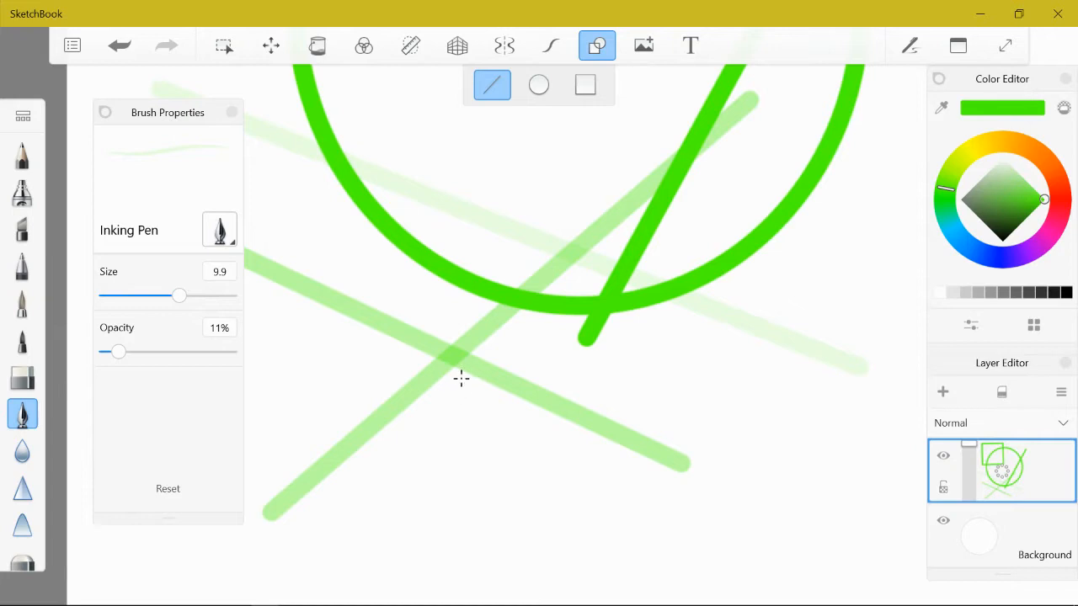
pyautogui.moveTo(309, 384); pyautogui.dragTo(511, 525)
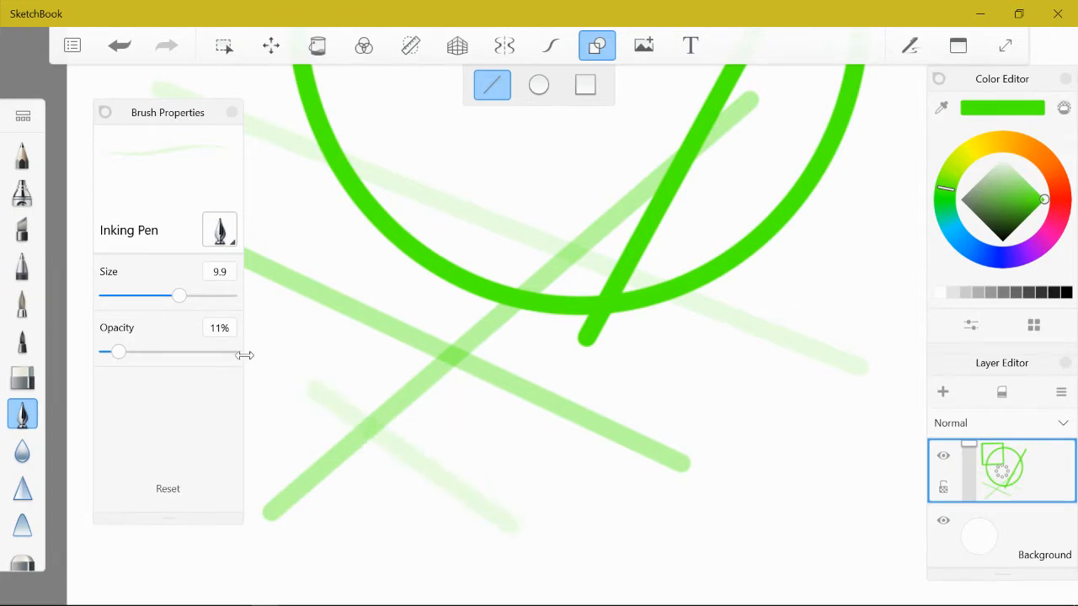
# Step: Add two lines at 48% opacity and two more at 62% opacity over the lower part of the large circle
pyautogui.click(166, 351)
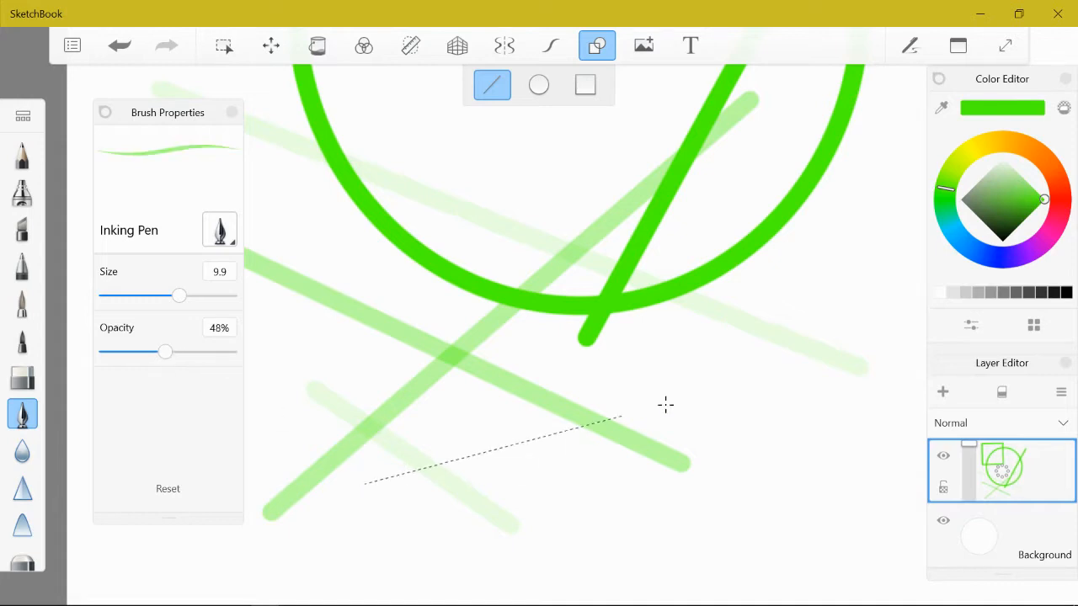
pyautogui.moveTo(665, 405); pyautogui.dragTo(707, 395)
pyautogui.moveTo(402, 278); pyautogui.dragTo(532, 492)
pyautogui.click(183, 351)
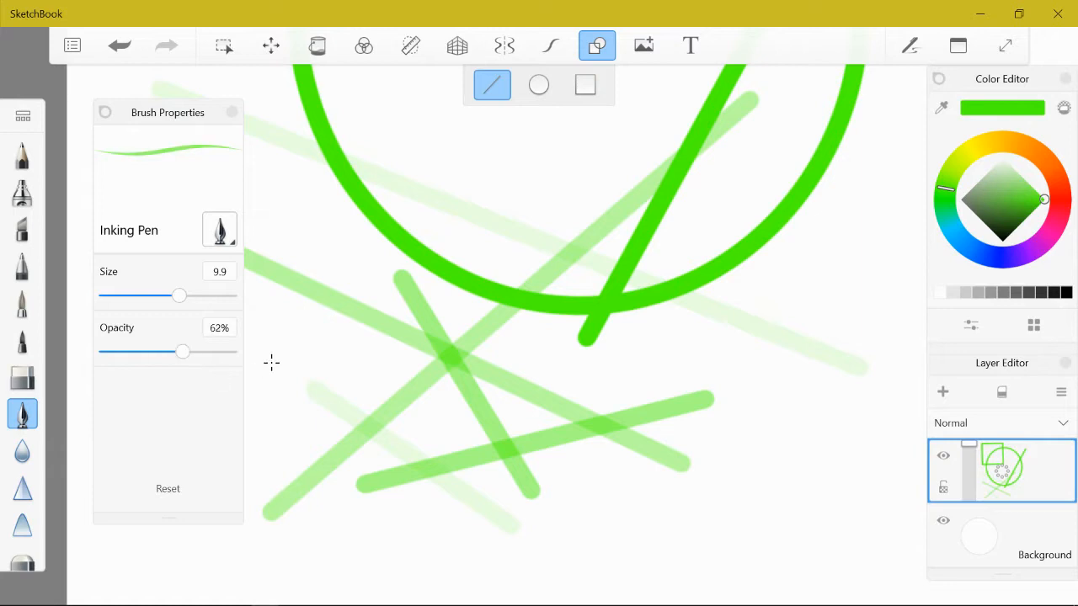
pyautogui.moveTo(296, 355); pyautogui.dragTo(543, 482)
pyautogui.moveTo(532, 164); pyautogui.dragTo(780, 314)
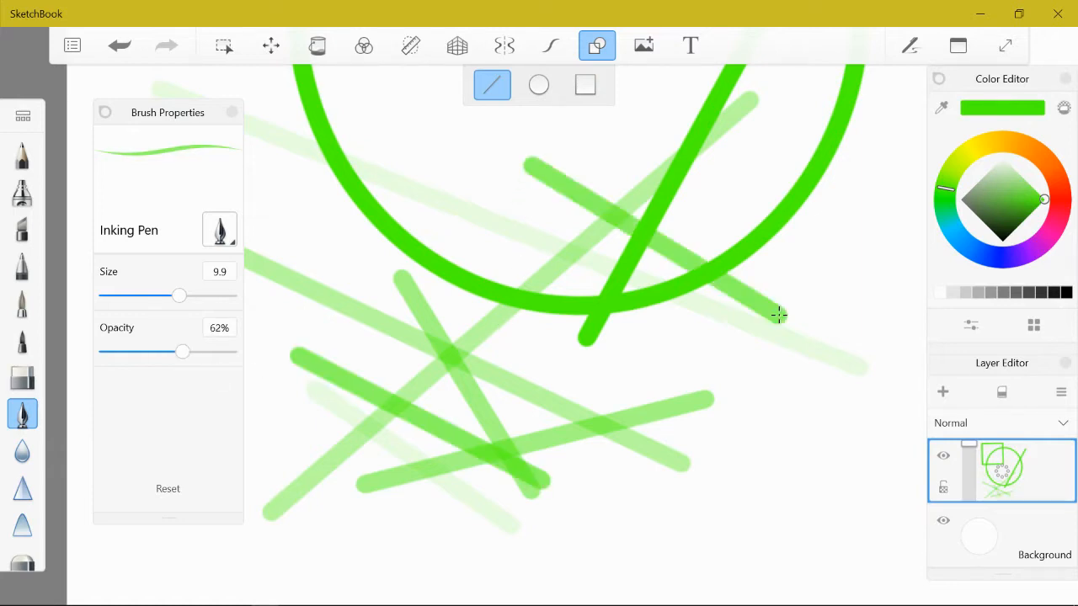
# Step: Draw a line and an ellipse at 33% opacity over the test lines, and another ellipse at 100% opacity
pyautogui.click(147, 352)
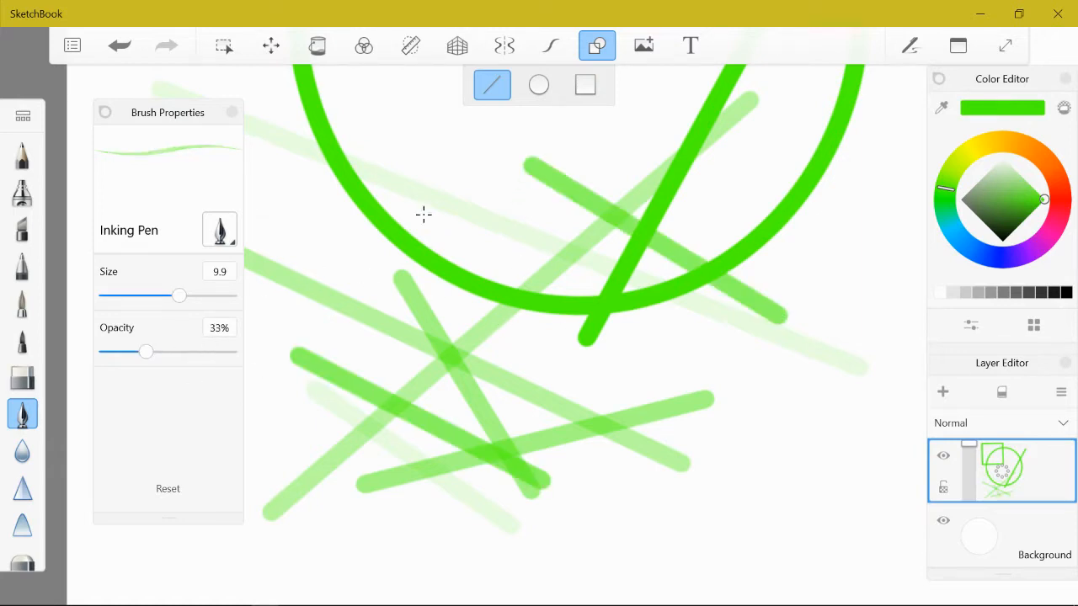
pyautogui.moveTo(440, 186); pyautogui.dragTo(301, 447)
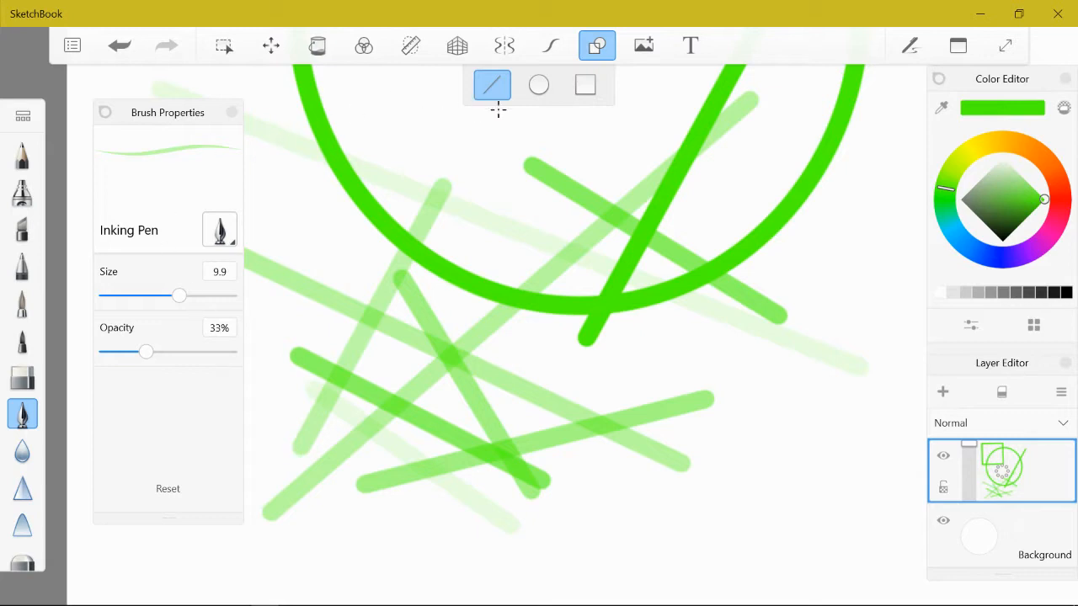
pyautogui.click(538, 85)
pyautogui.moveTo(479, 197); pyautogui.dragTo(639, 456)
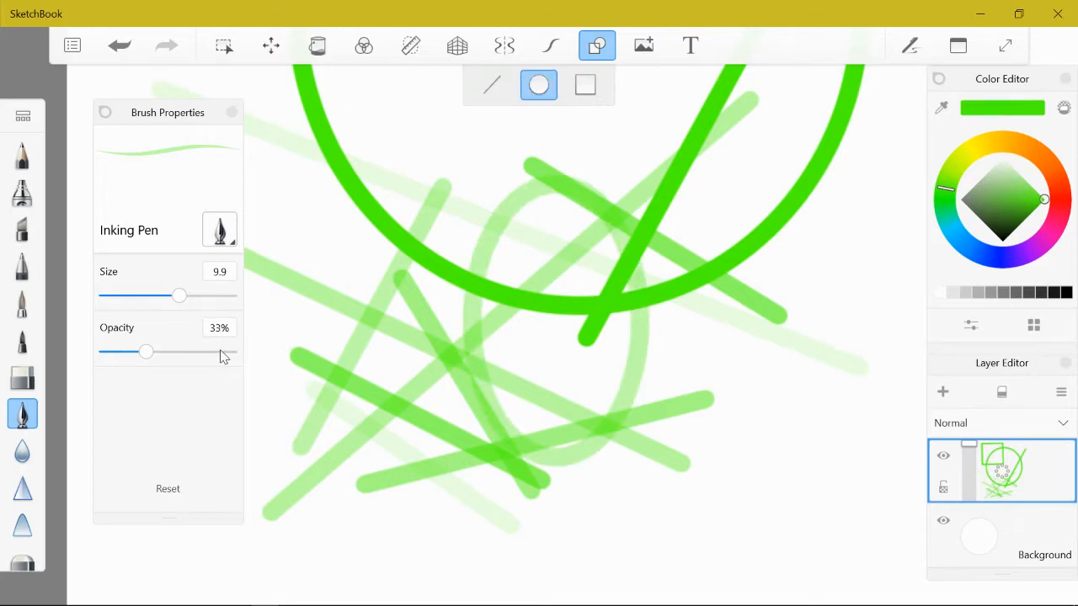
pyautogui.moveTo(220, 352); pyautogui.dragTo(233, 351)
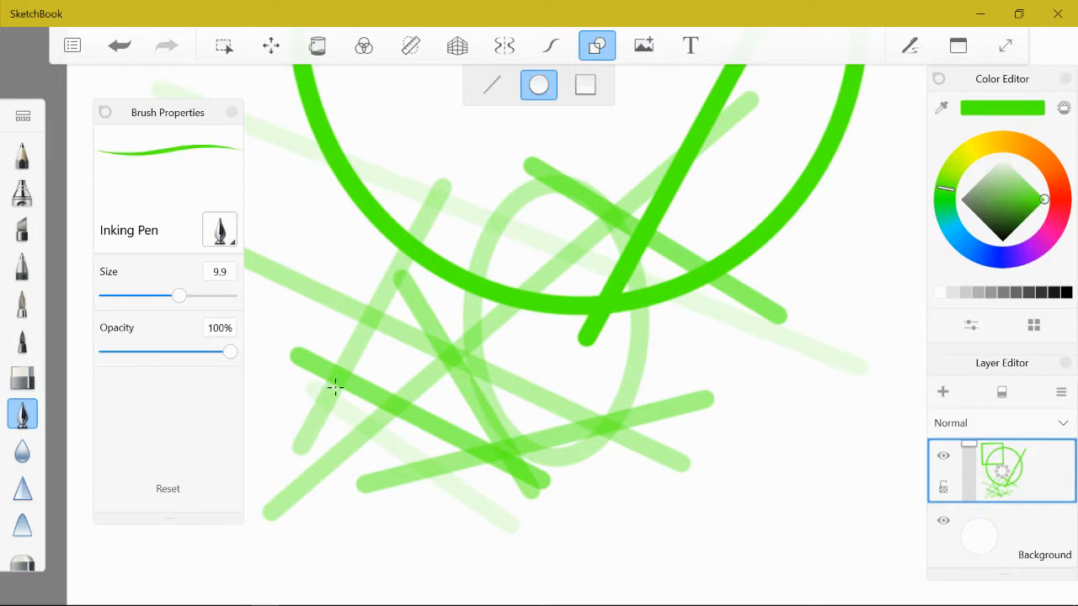
pyautogui.moveTo(331, 209); pyautogui.dragTo(499, 424)
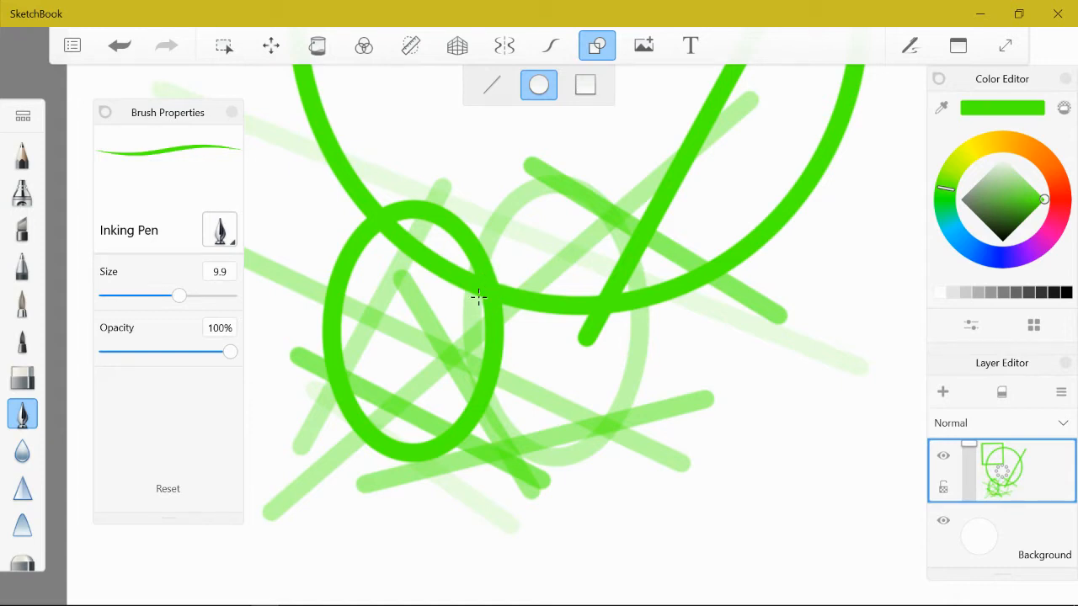
pyautogui.scroll(-8, 471, 379)
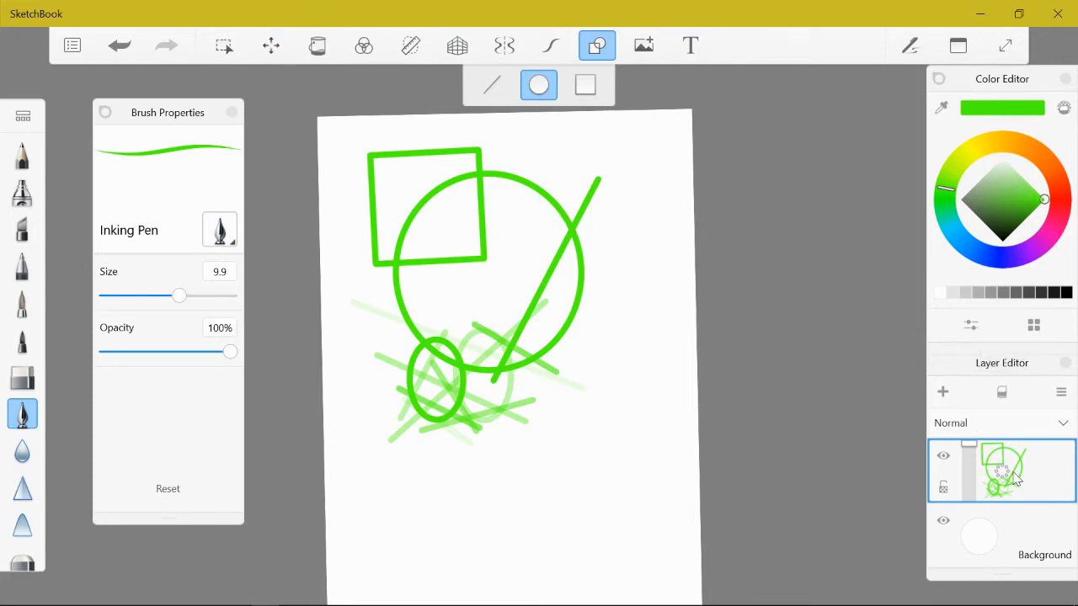
# Step: Clear all test shapes from the layer and change the brush colour to black
pyautogui.click(1001, 392)
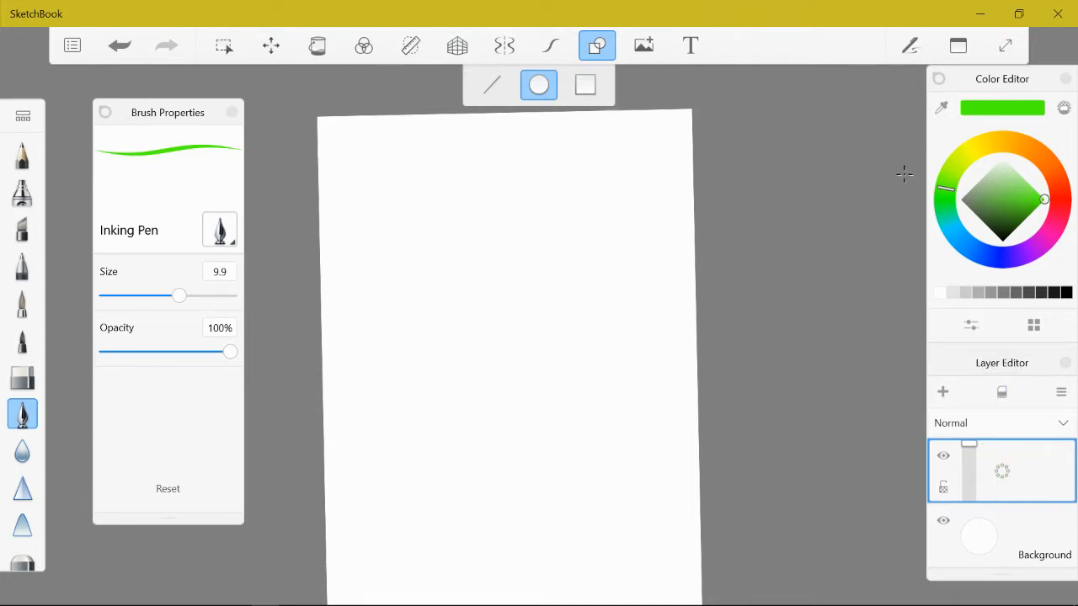
pyautogui.click(1011, 232)
pyautogui.moveTo(1023, 265)
pyautogui.mouseDown()
pyautogui.moveTo(988, 292)
pyautogui.moveTo(1005, 301)
pyautogui.moveTo(1013, 266)
pyautogui.mouseUp()
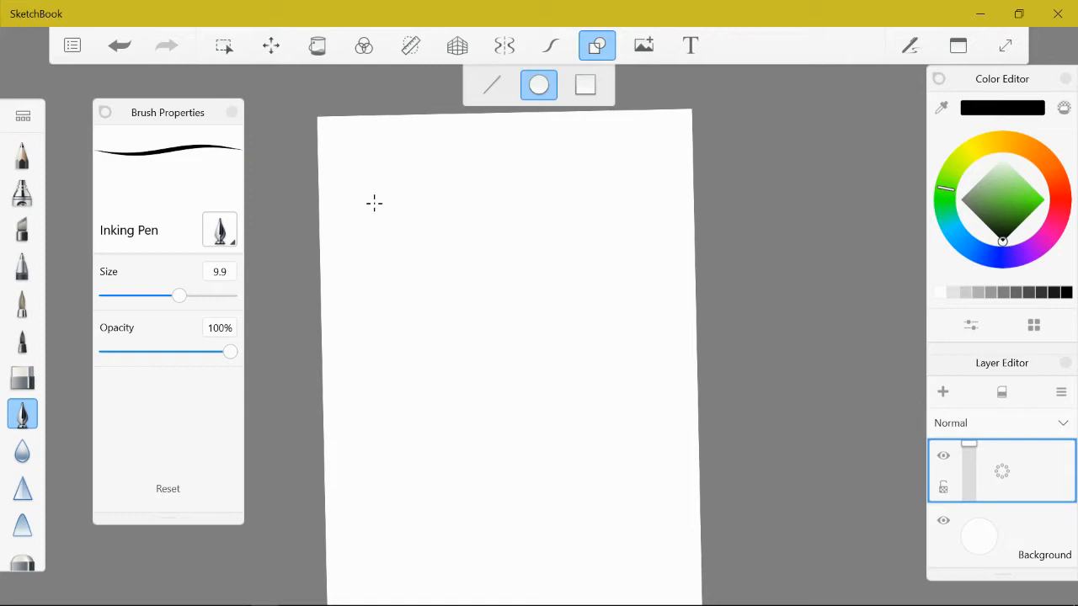
# Step: Test a black circle at the current thickness and an ellipse with the brush size reduced to 4.1, undoing both
pyautogui.moveTo(406, 176); pyautogui.dragTo(557, 337)
pyautogui.click(142, 296)
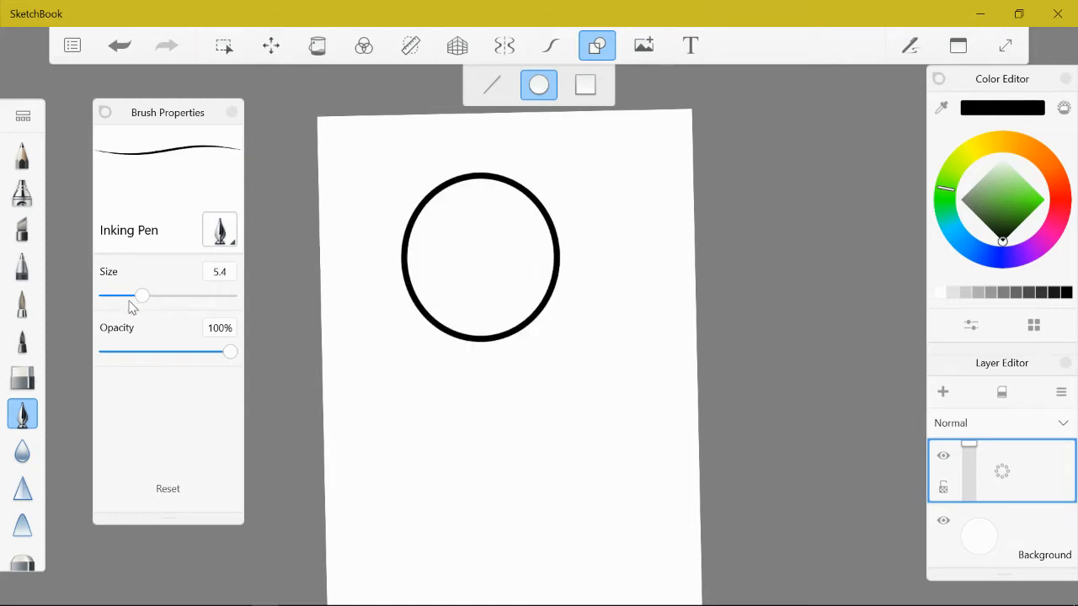
pyautogui.click(129, 296)
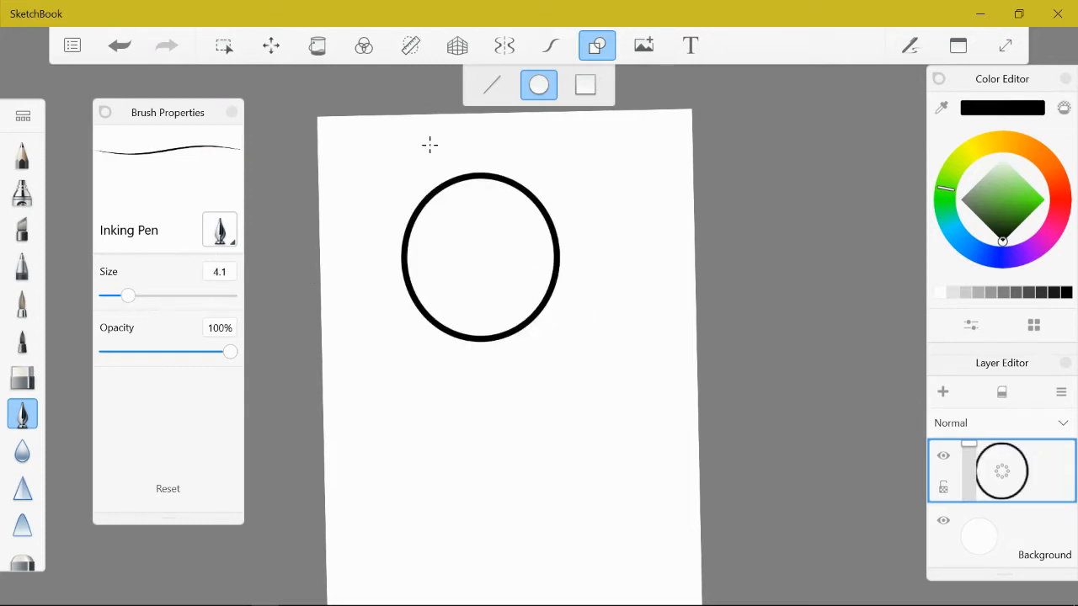
pyautogui.click(119, 46)
pyautogui.moveTo(445, 200); pyautogui.dragTo(546, 328)
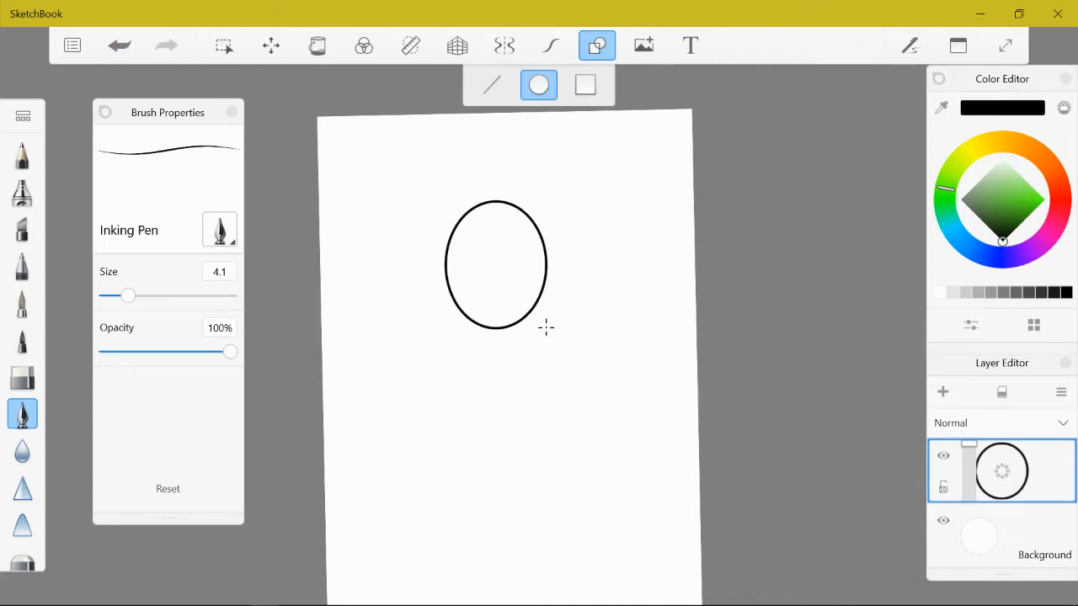
pyautogui.click(117, 52)
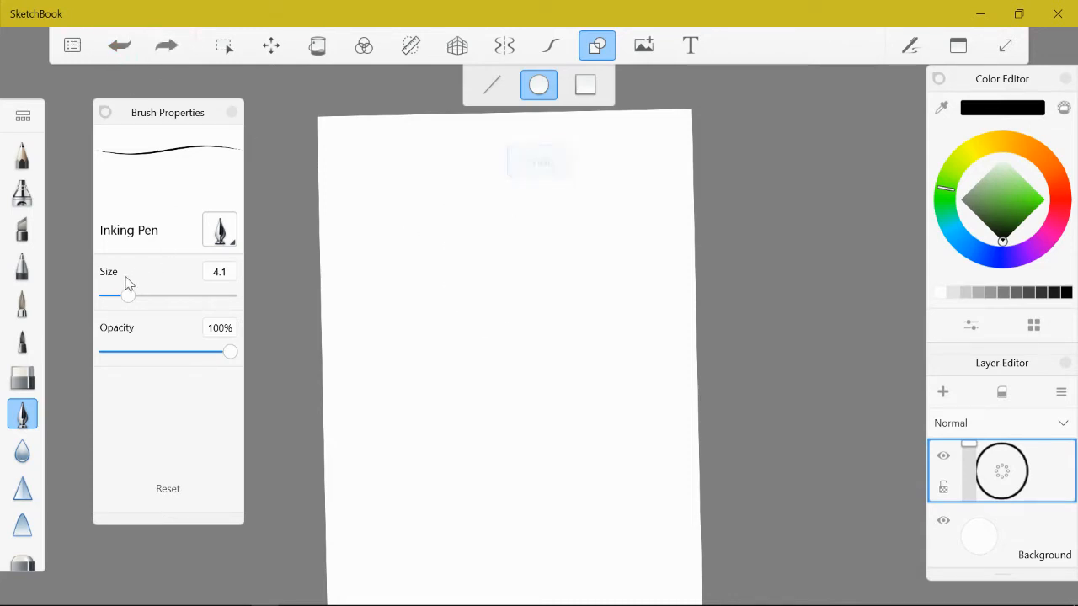
# Step: Set the Inking Pen's size to 3.3, test it with an ellipse on the upper canvas and undo the ellipse
pyautogui.moveTo(125, 298); pyautogui.dragTo(119, 296)
pyautogui.moveTo(419, 158); pyautogui.dragTo(539, 312)
pyautogui.click(122, 52)
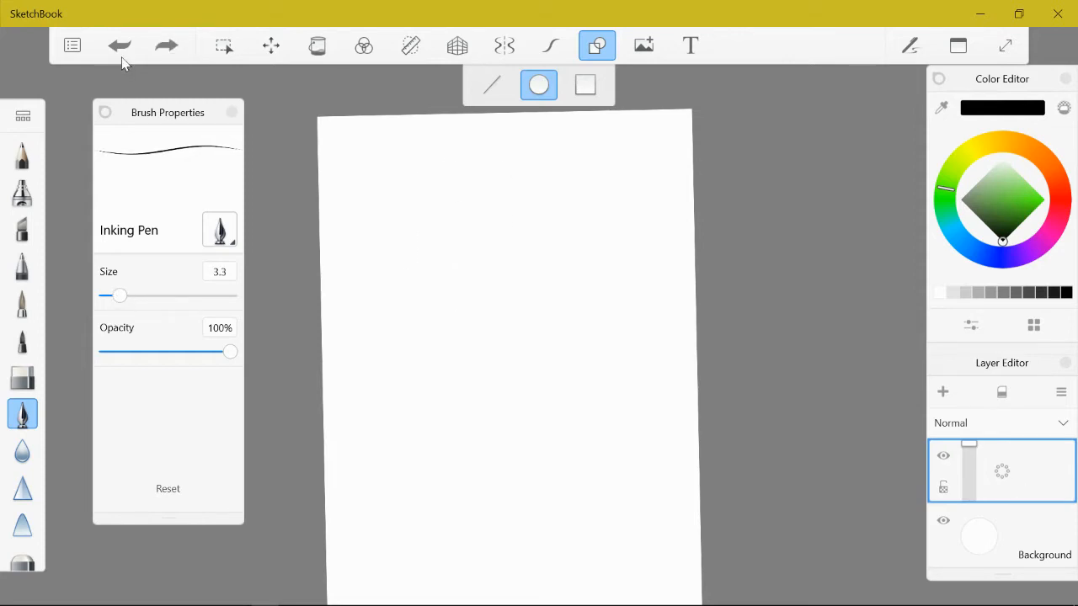
pyautogui.scroll(-2, 520, 373)
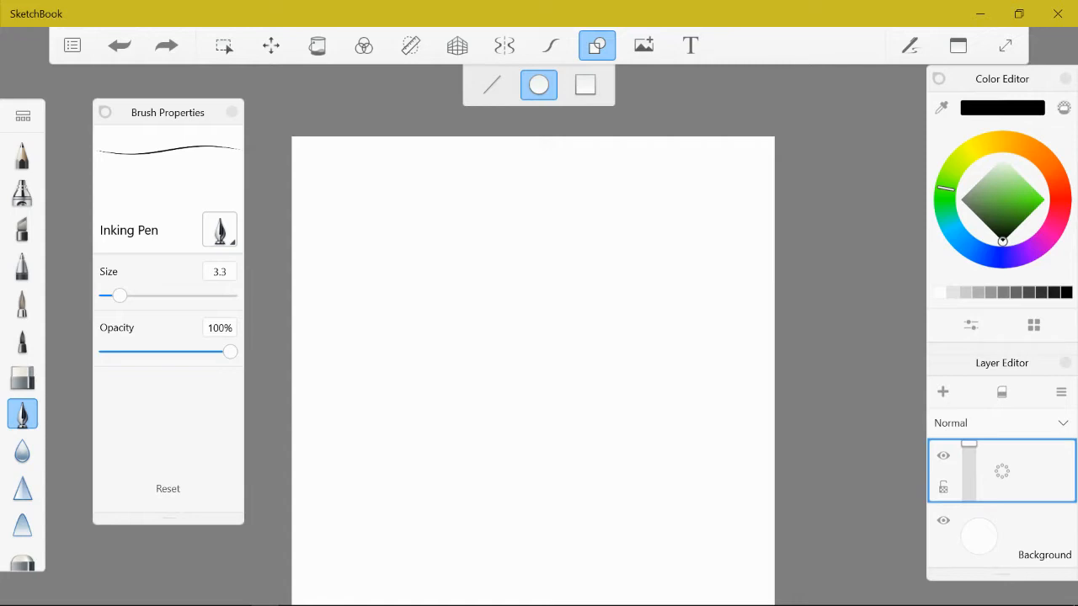
# Step: Try an ellipse and a rectangle on the upper part of the canvas and undo both
pyautogui.moveTo(519, 255); pyautogui.dragTo(611, 331)
pyautogui.click(120, 49)
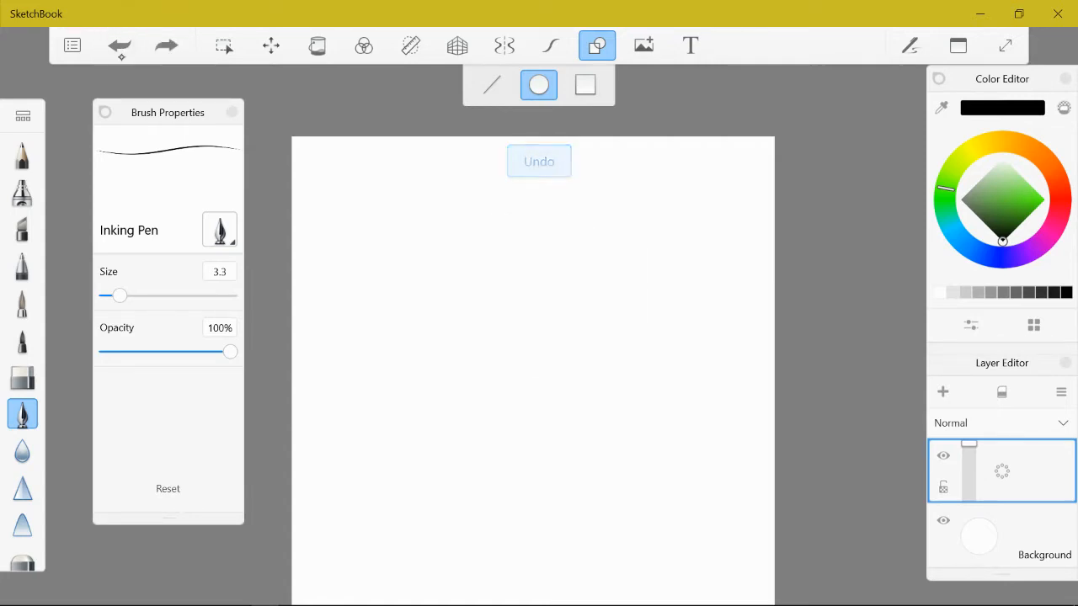
pyautogui.click(585, 85)
pyautogui.moveTo(515, 249); pyautogui.dragTo(633, 354)
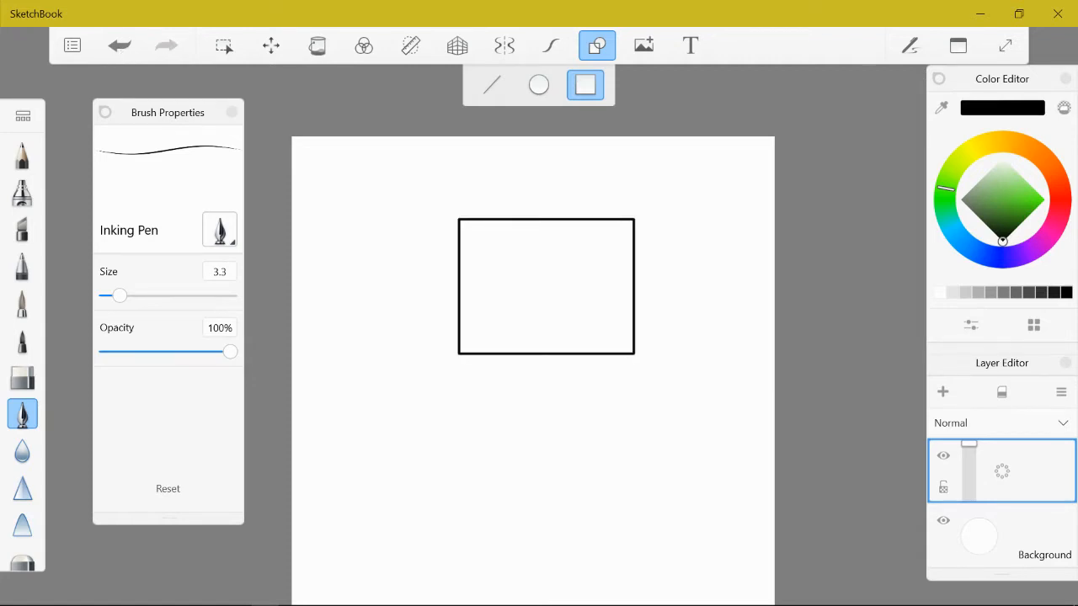
pyautogui.scroll(-5, 602, 336)
pyautogui.scroll(2, 602, 336)
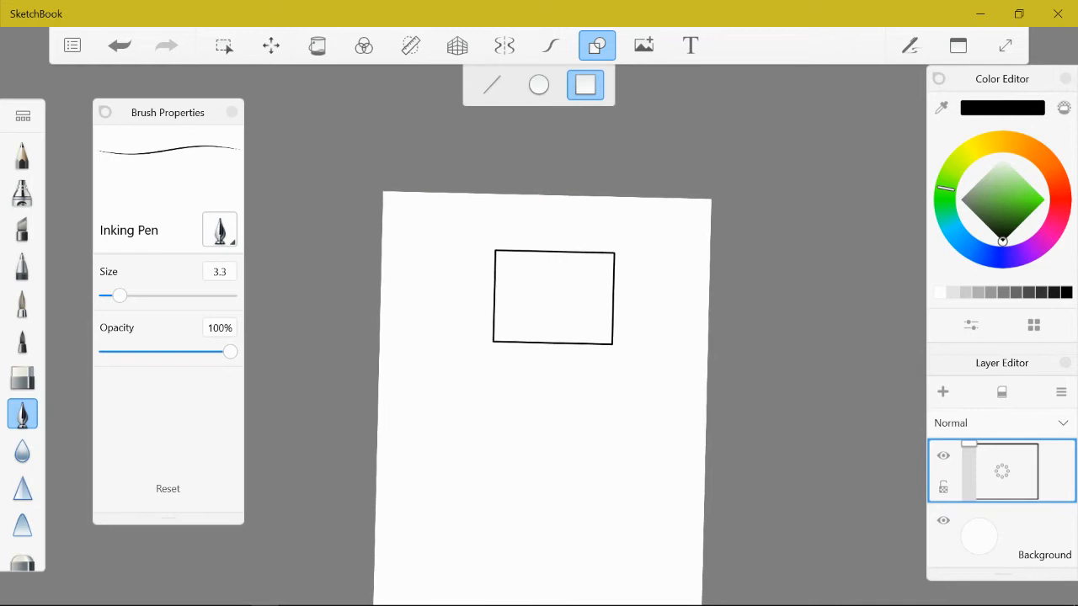
pyautogui.scroll(1, 547, 337)
pyautogui.scroll(-3, 547, 337)
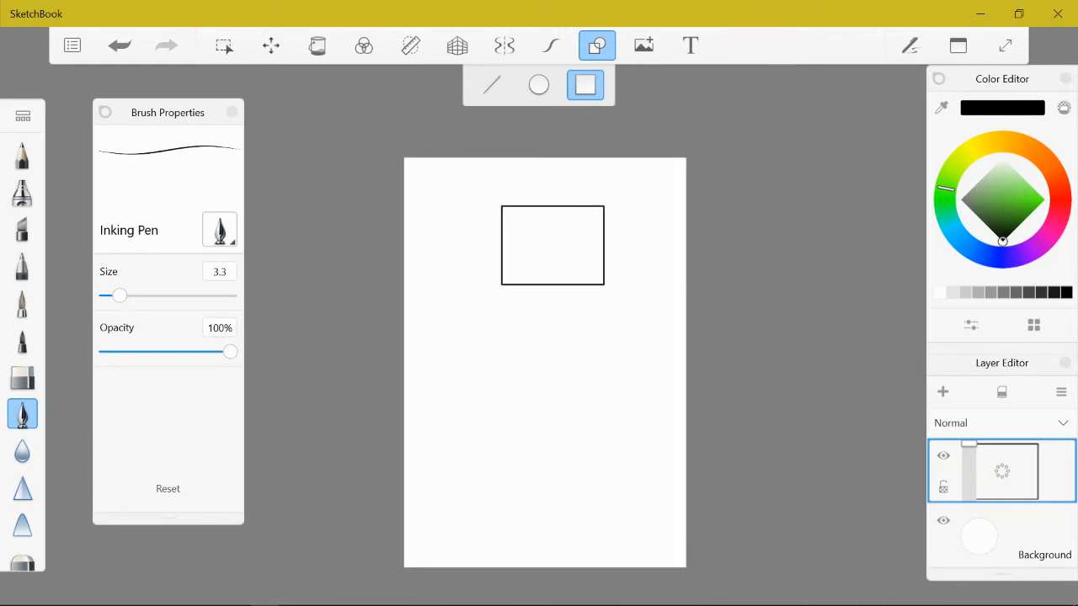
pyautogui.click(120, 47)
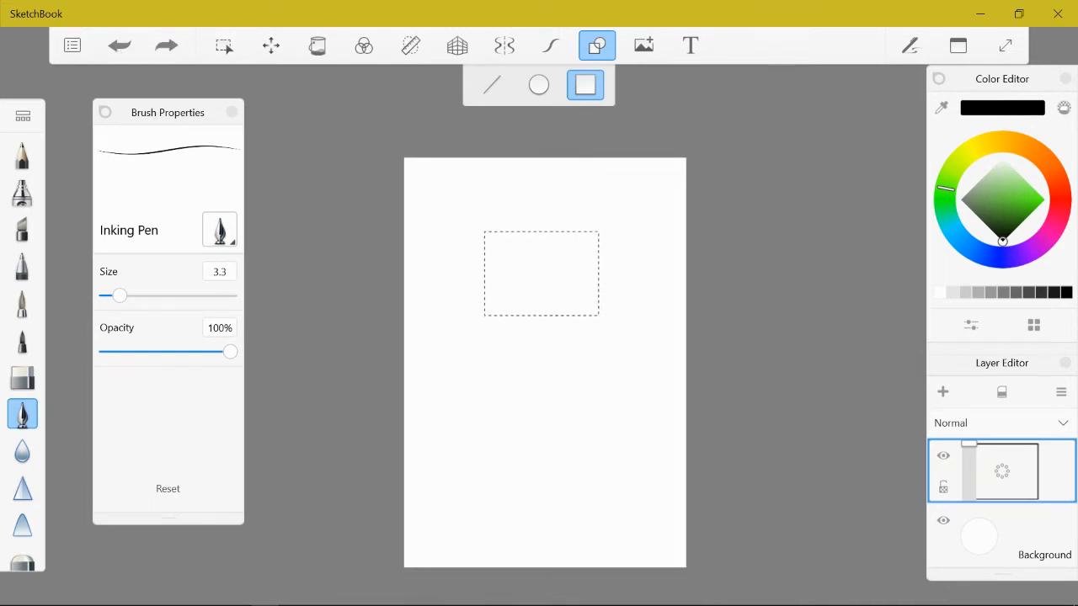
# Step: Draw the robot's head, narrow neck and body as three stacked rectangles, starting near the upper end of the canvas
pyautogui.moveTo(598, 316)
pyautogui.mouseDown()
pyautogui.moveTo(614, 305)
pyautogui.moveTo(615, 315)
pyautogui.mouseUp()
pyautogui.scroll(3, 544, 286)
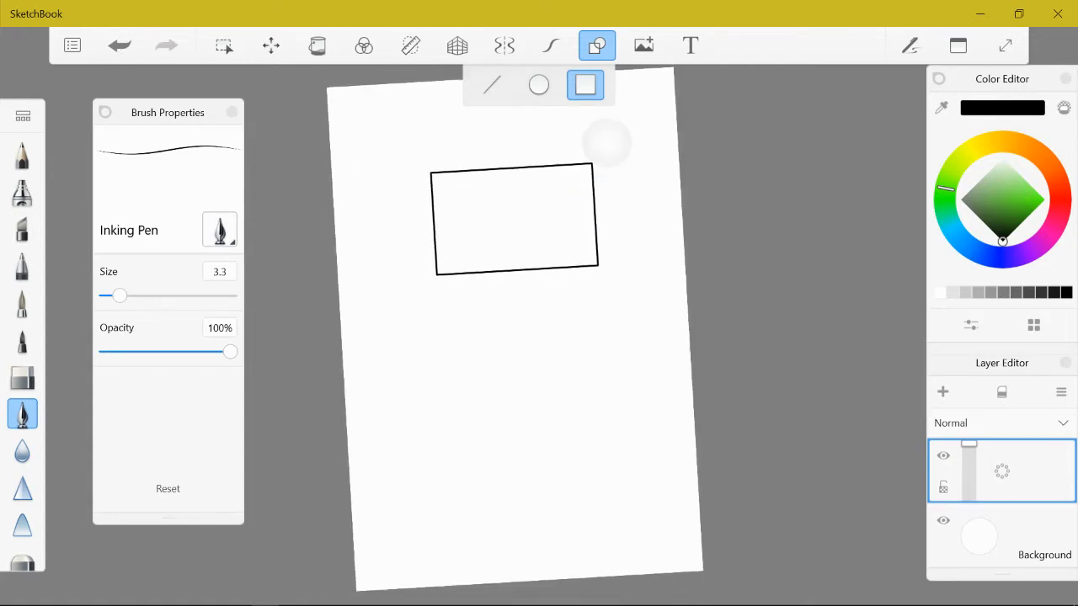
pyautogui.scroll(3, 576, 405)
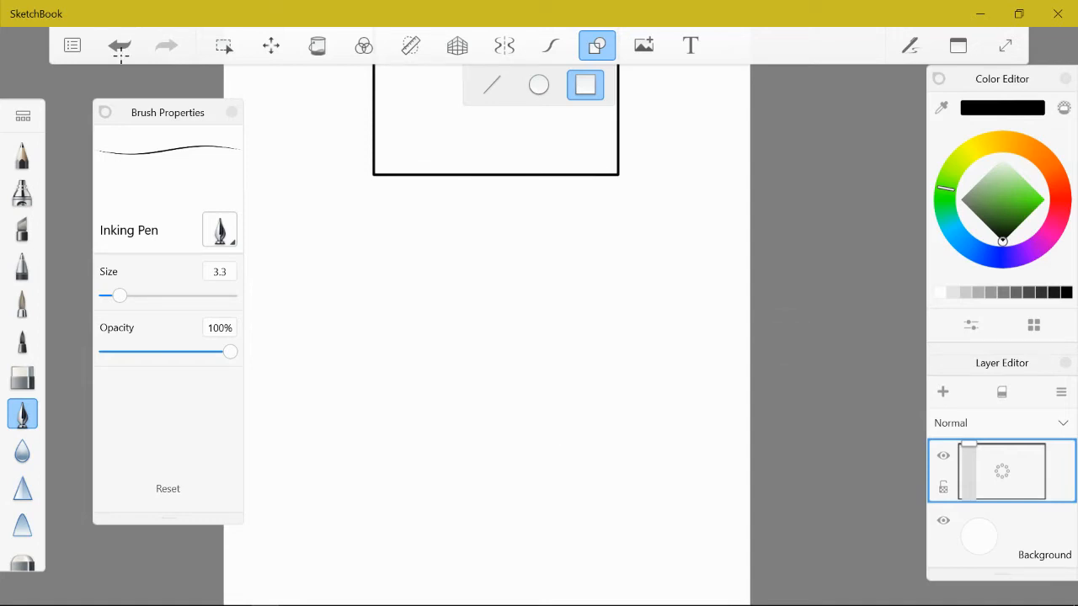
pyautogui.moveTo(485, 174); pyautogui.dragTo(601, 448)
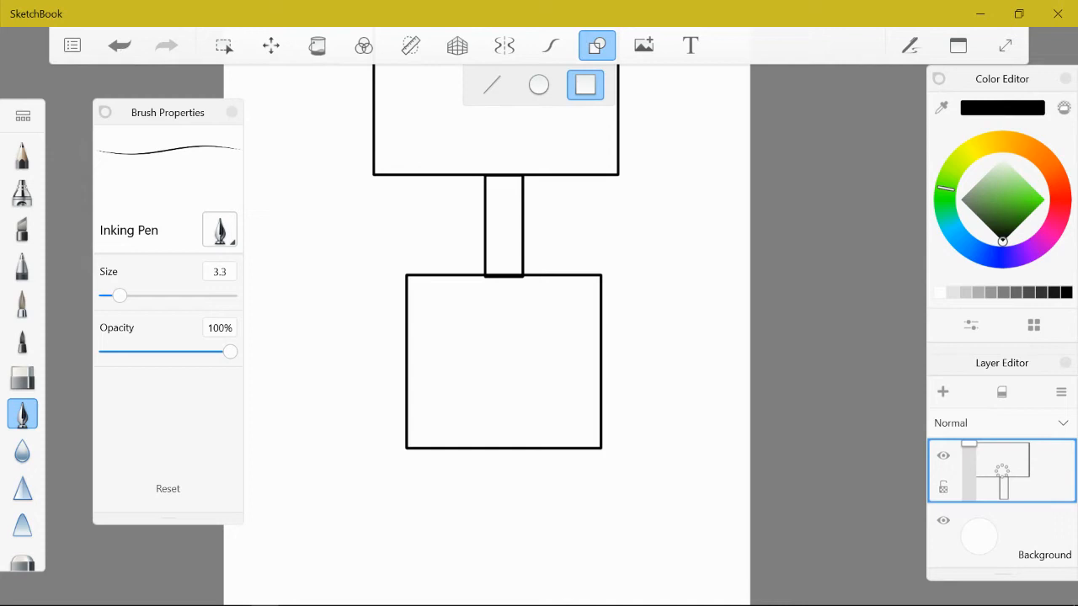
# Step: Add a new layer and draw two elliptical eyes inside the robot's head
pyautogui.scroll(-5, 503, 277)
pyautogui.click(943, 392)
pyautogui.scroll(5, 522, 252)
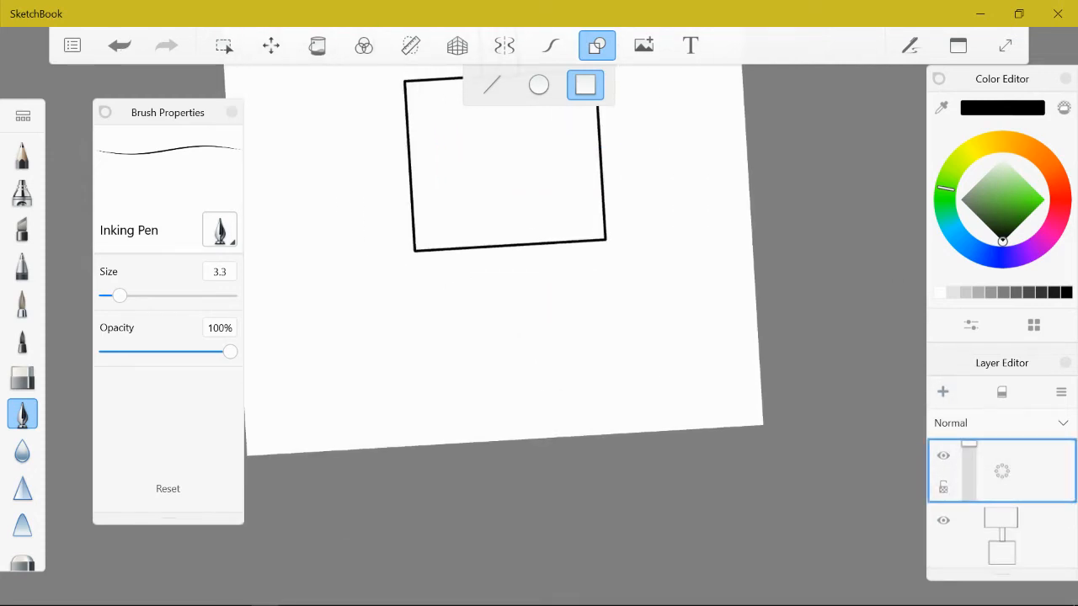
pyautogui.scroll(-5, 514, 253)
pyautogui.scroll(3, 496, 278)
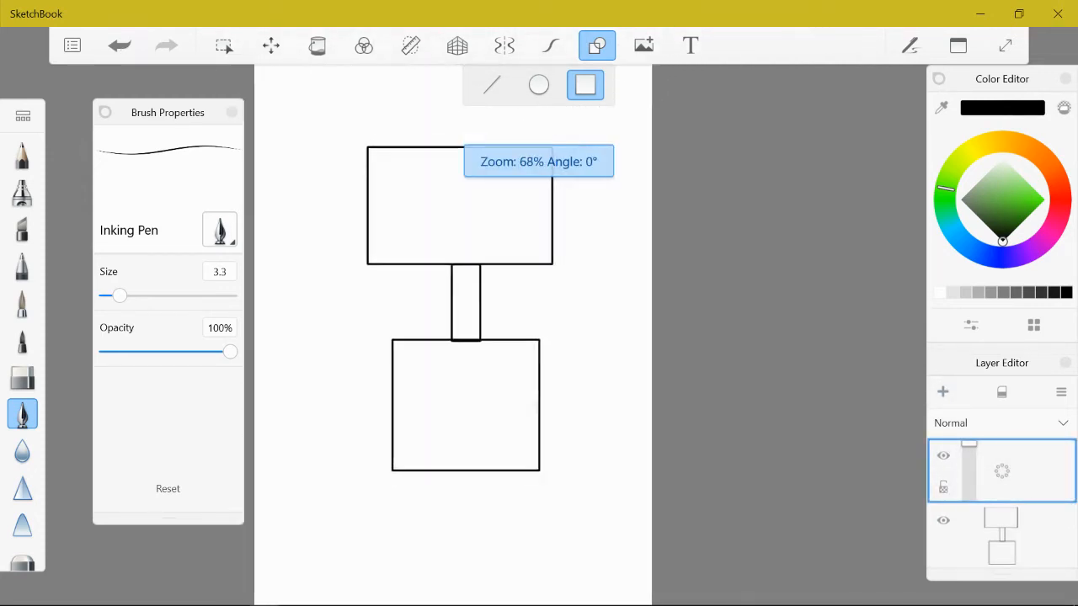
pyautogui.scroll(3, 497, 295)
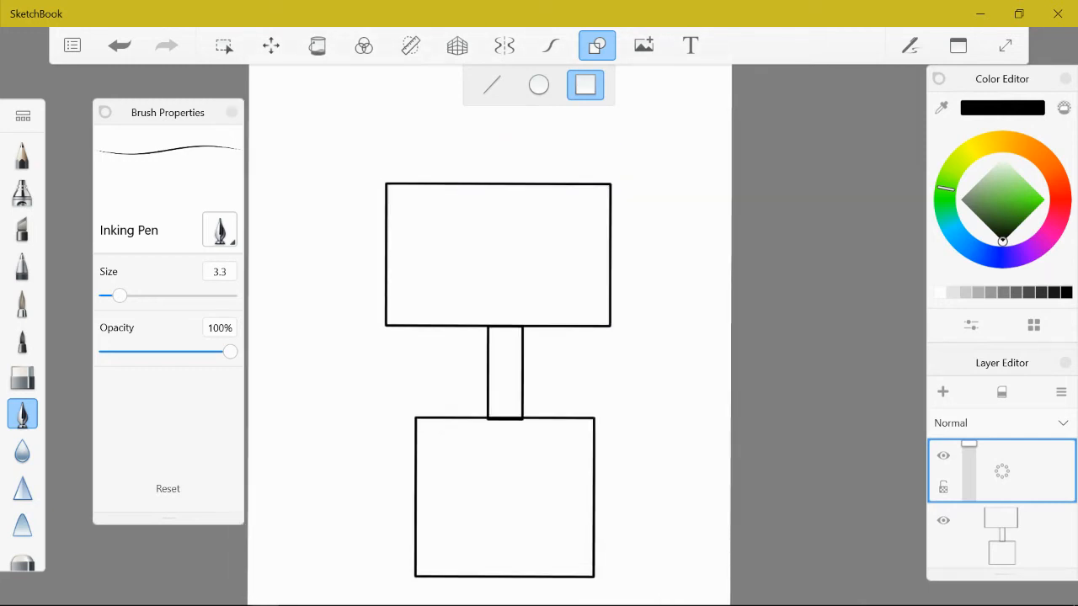
pyautogui.click(539, 85)
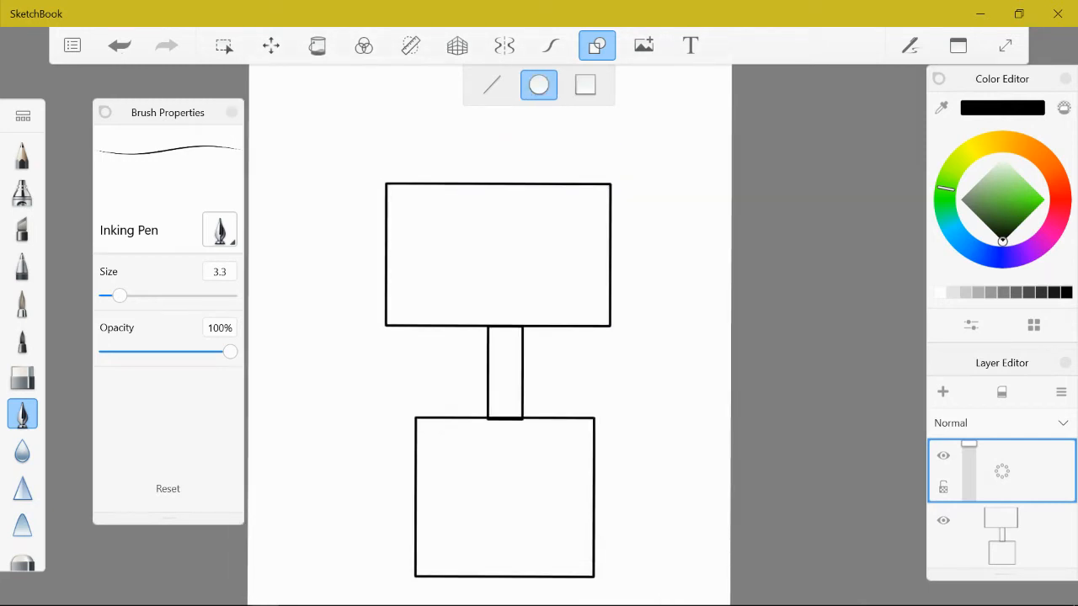
pyautogui.moveTo(415, 210); pyautogui.dragTo(479, 268)
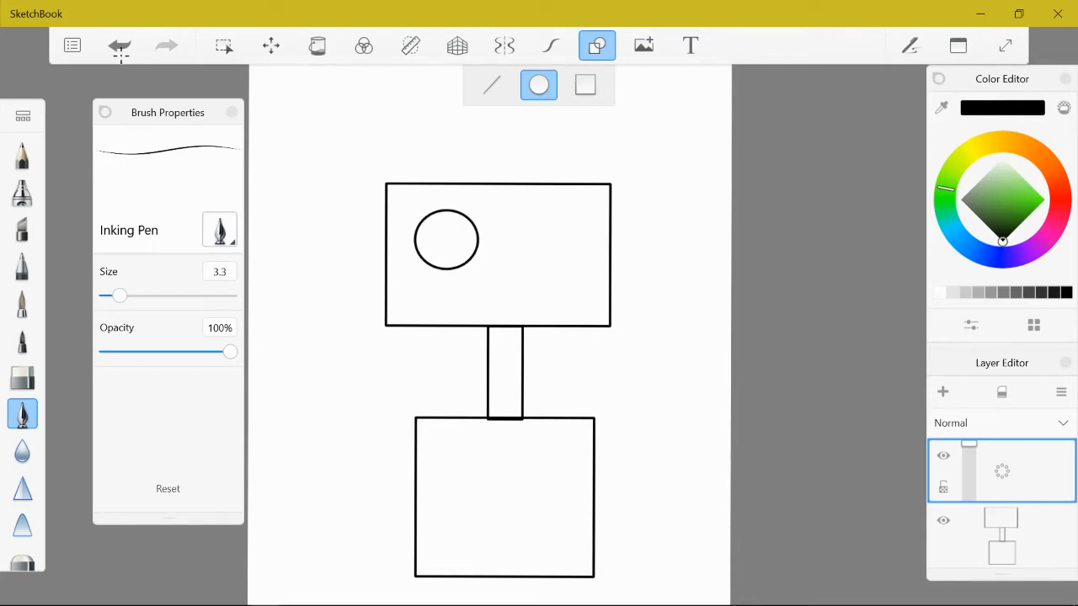
pyautogui.moveTo(521, 217); pyautogui.dragTo(577, 285)
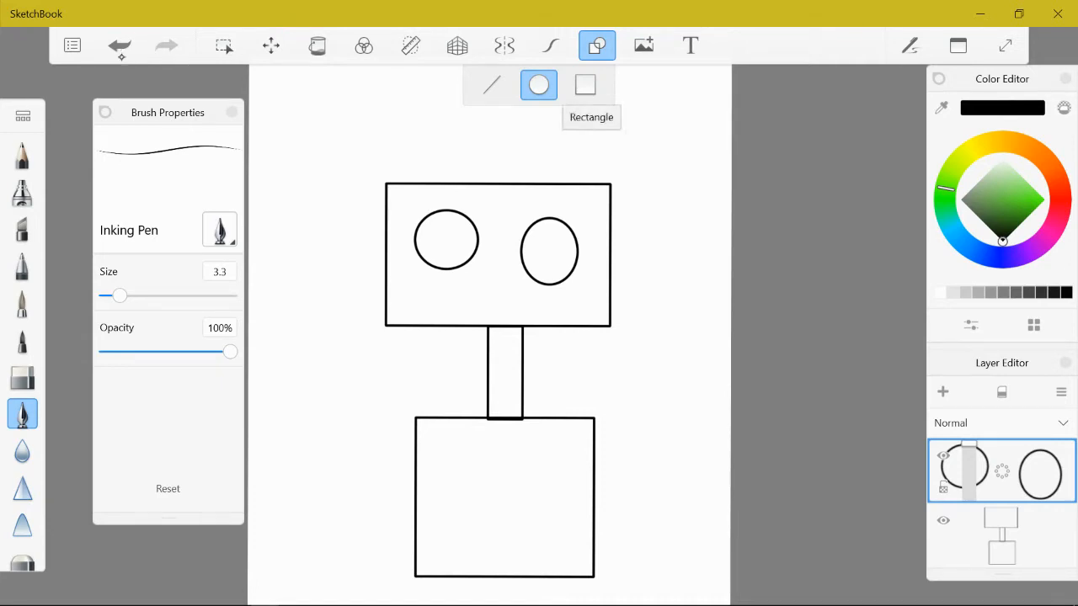
# Step: Draw a long, thin rectangular mouth across the head below the eyes
pyautogui.click(585, 84)
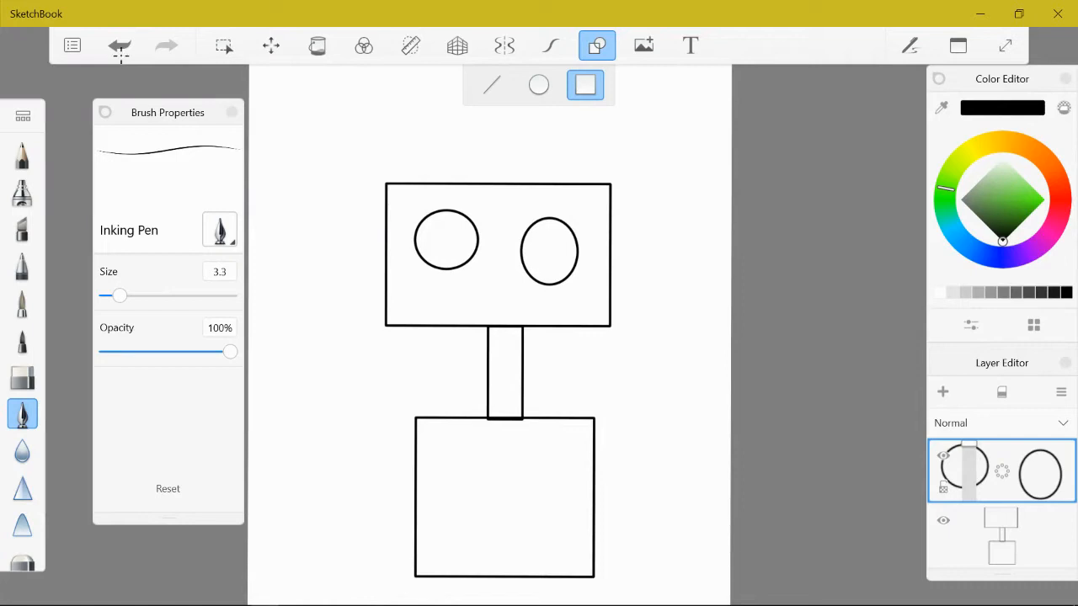
pyautogui.moveTo(537, 313); pyautogui.dragTo(580, 313)
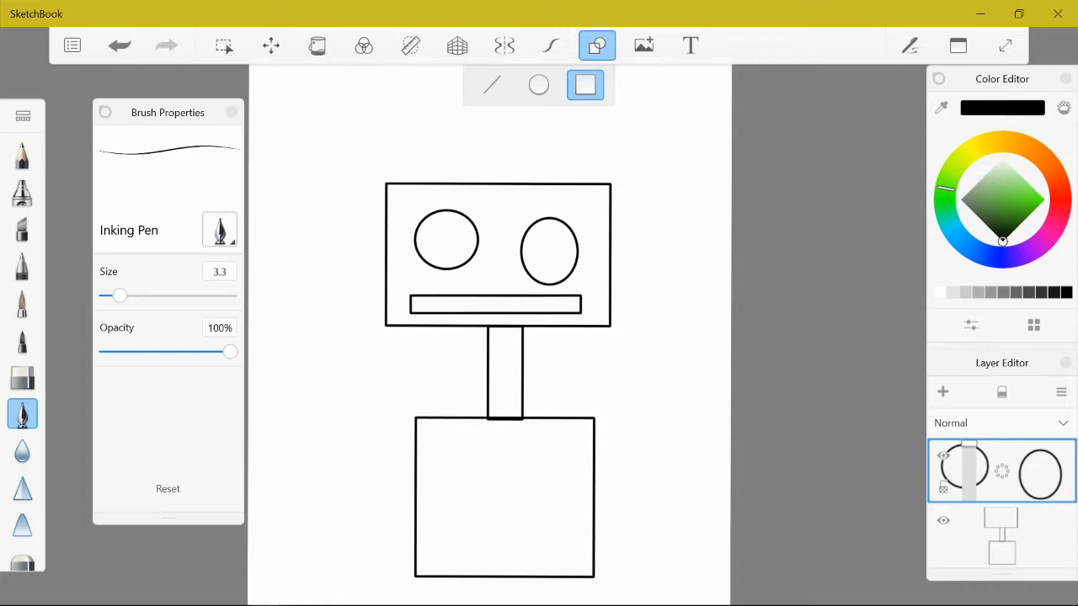
pyautogui.scroll(-4, 548, 309)
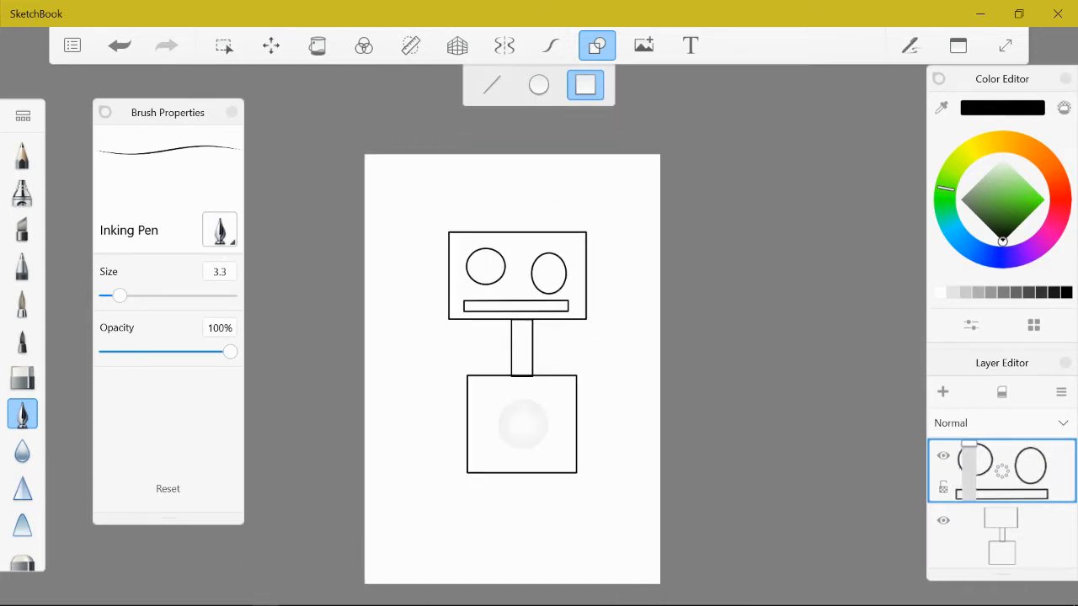
# Step: Draw a short vertical antenna line from the middle of the head's upper edge and cap it with a small flat ellipse, redrawing the ellipse once
pyautogui.click(492, 85)
pyautogui.scroll(5, 515, 307)
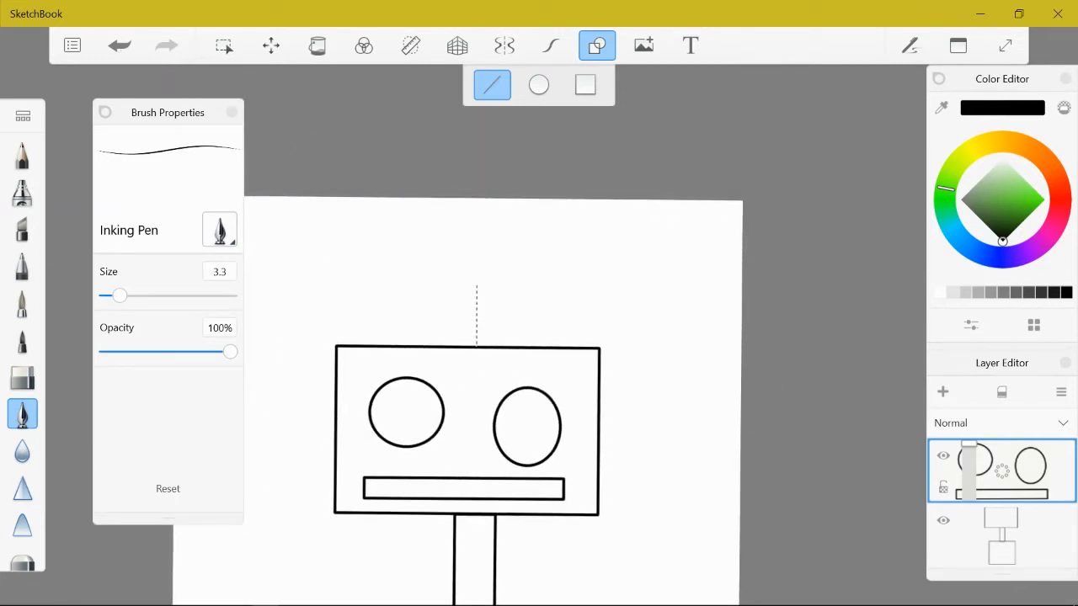
pyautogui.moveTo(477, 347); pyautogui.dragTo(476, 279)
pyautogui.click(539, 84)
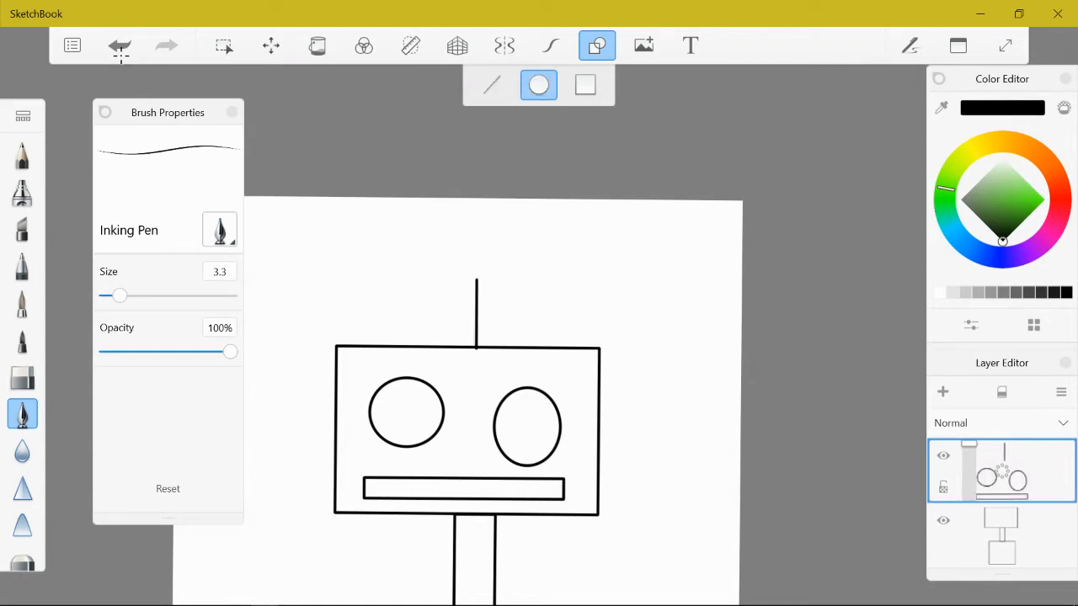
pyautogui.moveTo(462, 261); pyautogui.dragTo(494, 280)
pyautogui.click(118, 46)
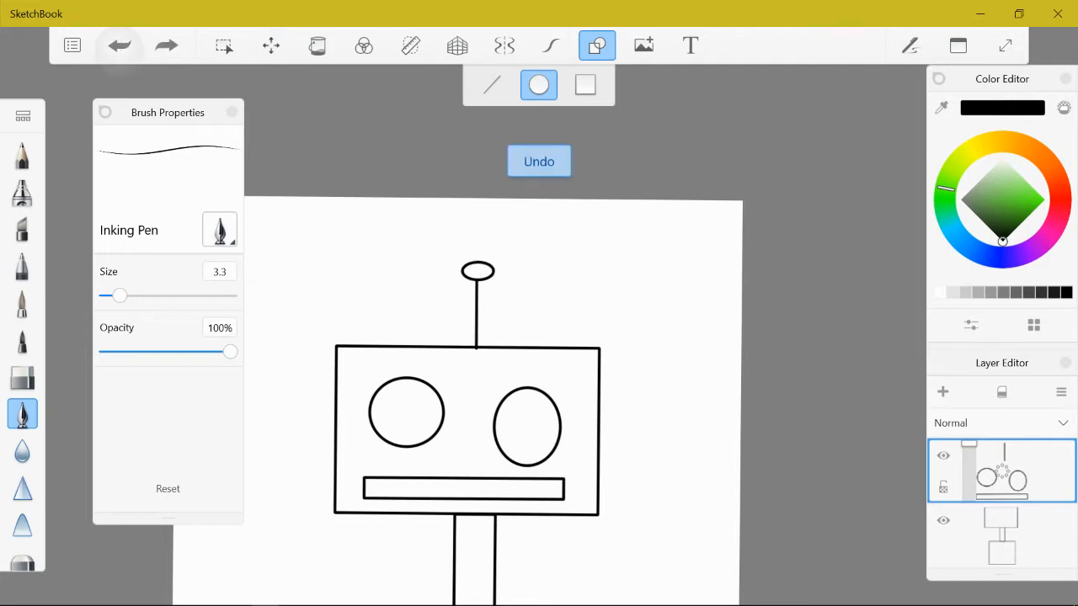
pyautogui.moveTo(466, 270); pyautogui.dragTo(491, 280)
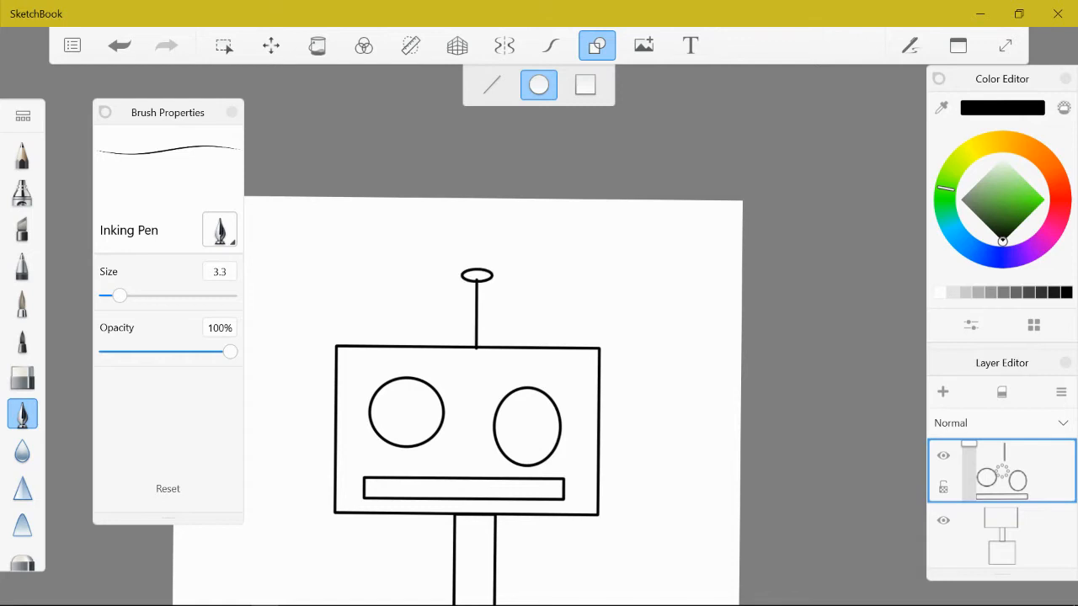
pyautogui.scroll(-5, 625, 362)
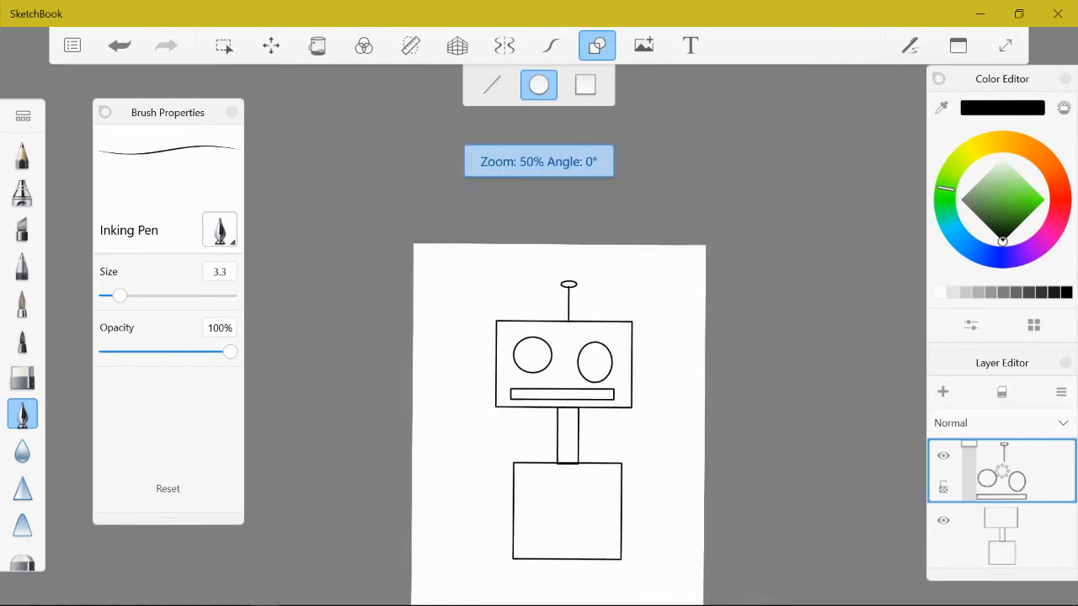
pyautogui.scroll(2, 626, 361)
pyautogui.scroll(5, 596, 561)
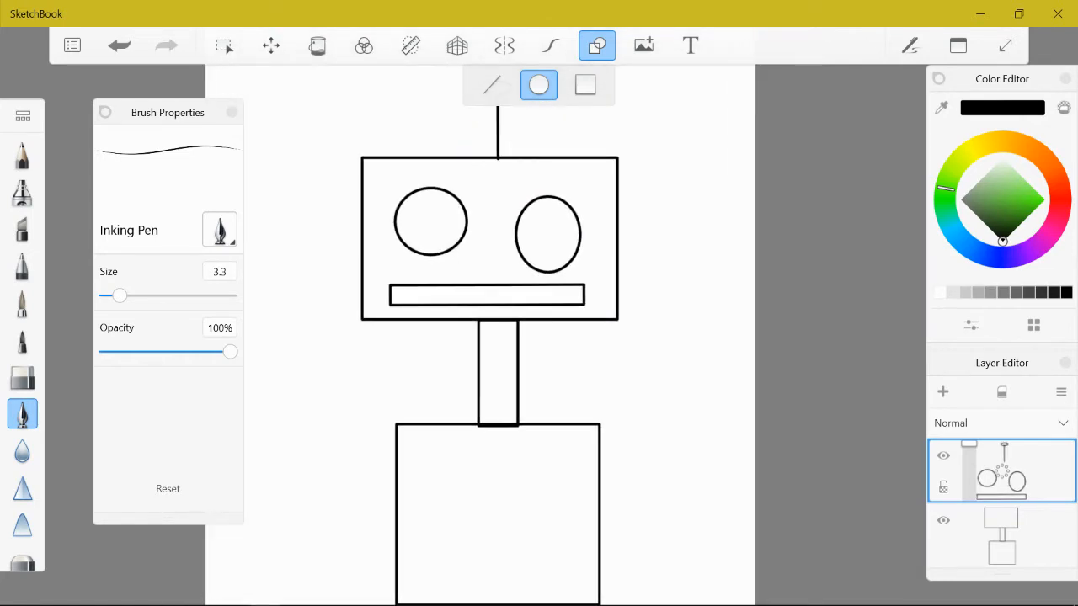
pyautogui.scroll(-1, 508, 324)
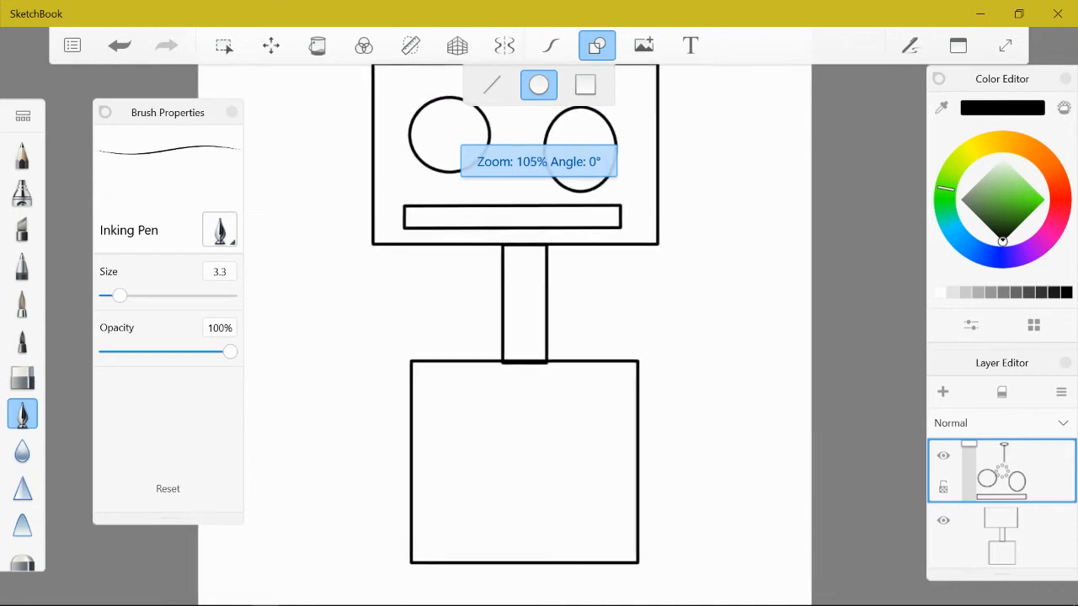
pyautogui.scroll(-1, 525, 324)
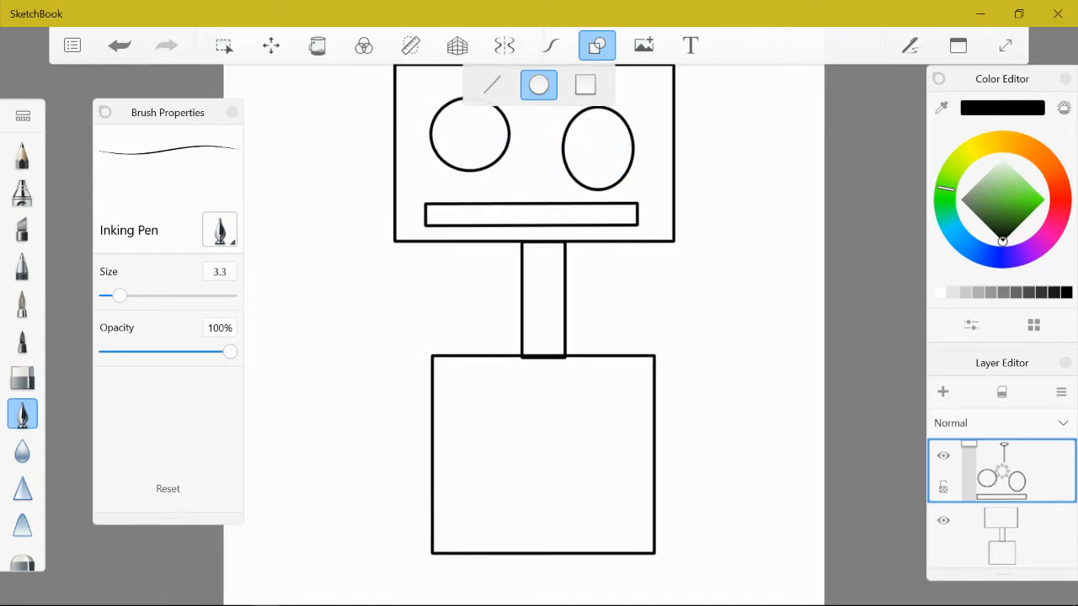
pyautogui.scroll(-3, 589, 295)
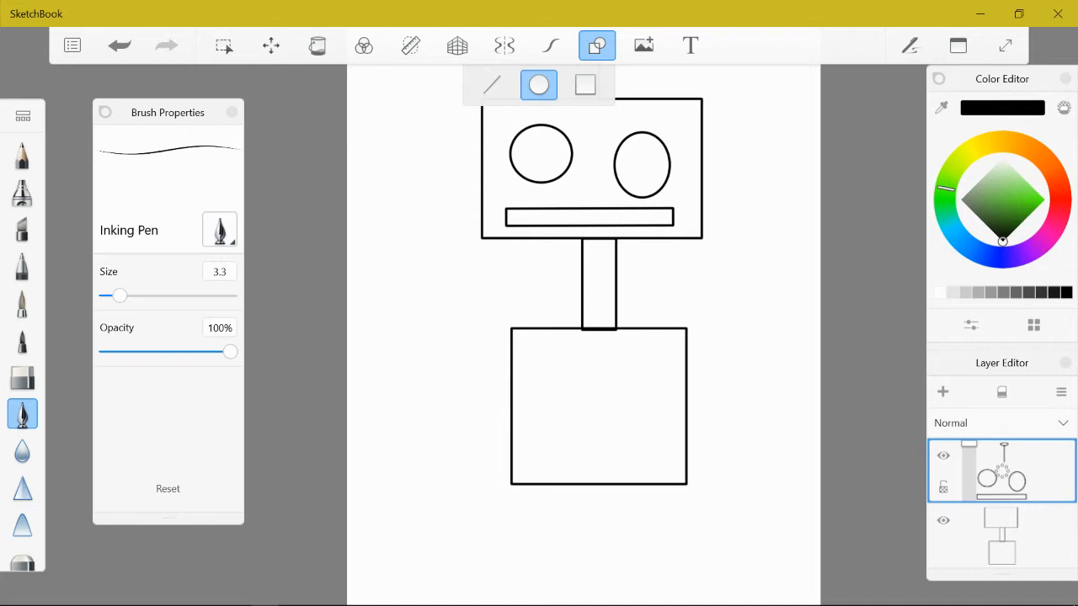
# Step: Turn off the Shape tool, try a freehand curved ear on the right edge of the head and undo it
pyautogui.click(597, 46)
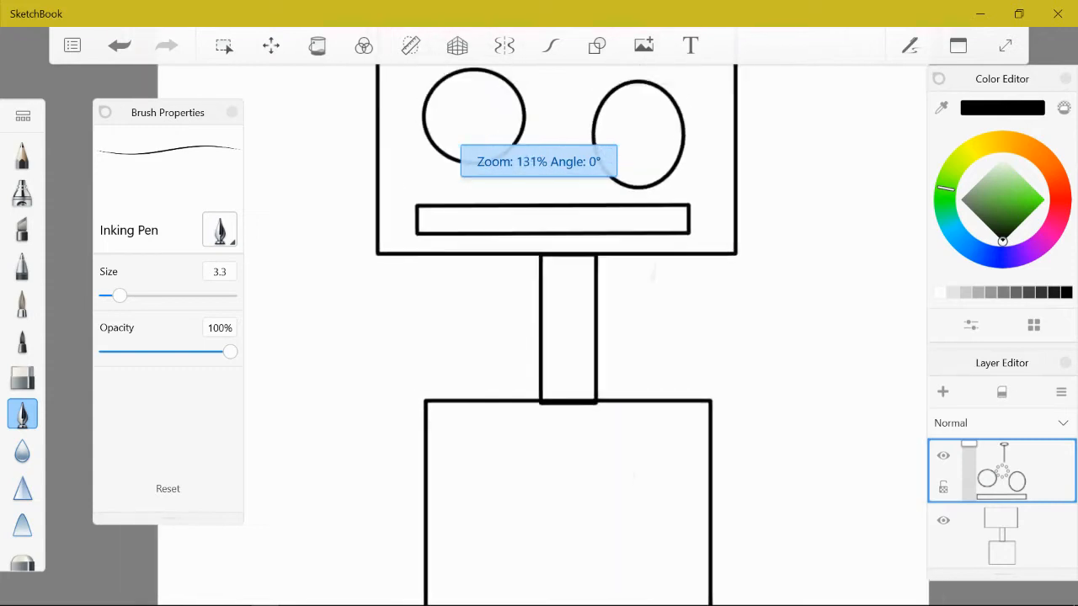
pyautogui.scroll(-3, 558, 337)
pyautogui.scroll(2, 538, 337)
pyautogui.scroll(-5, 542, 368)
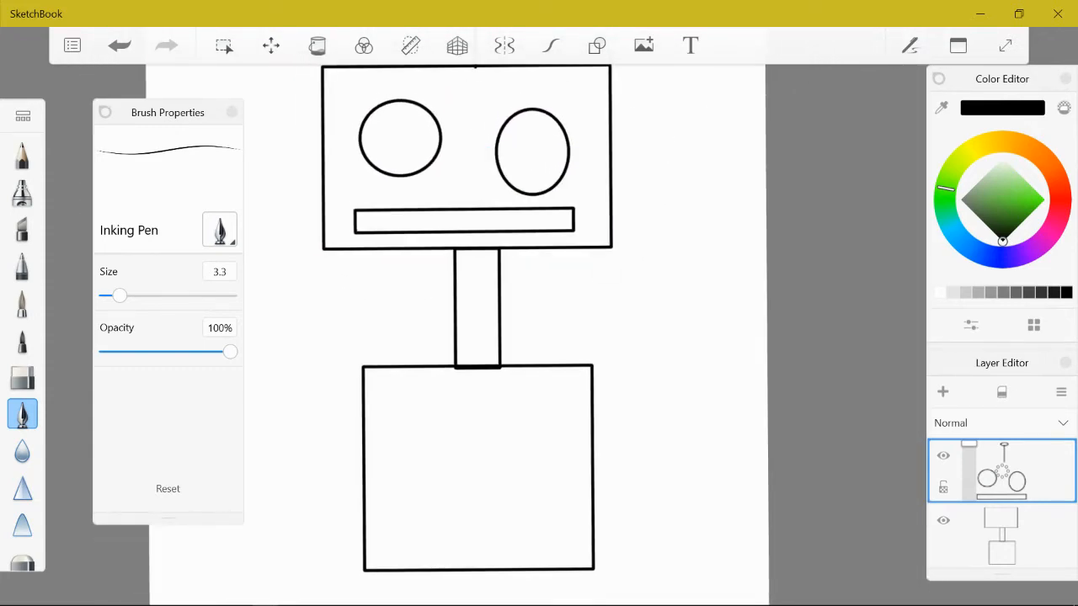
pyautogui.scroll(7, 563, 223)
pyautogui.scroll(1, 585, 301)
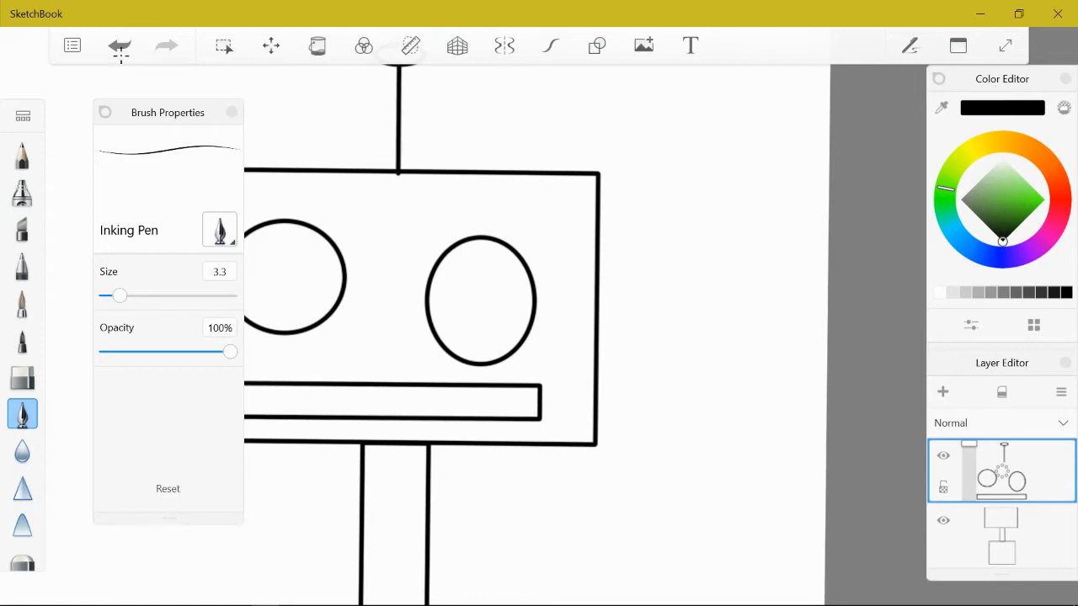
pyautogui.moveTo(600, 294)
pyautogui.mouseDown()
pyautogui.moveTo(622, 314)
pyautogui.moveTo(599, 381)
pyautogui.mouseUp()
pyautogui.scroll(5, 615, 356)
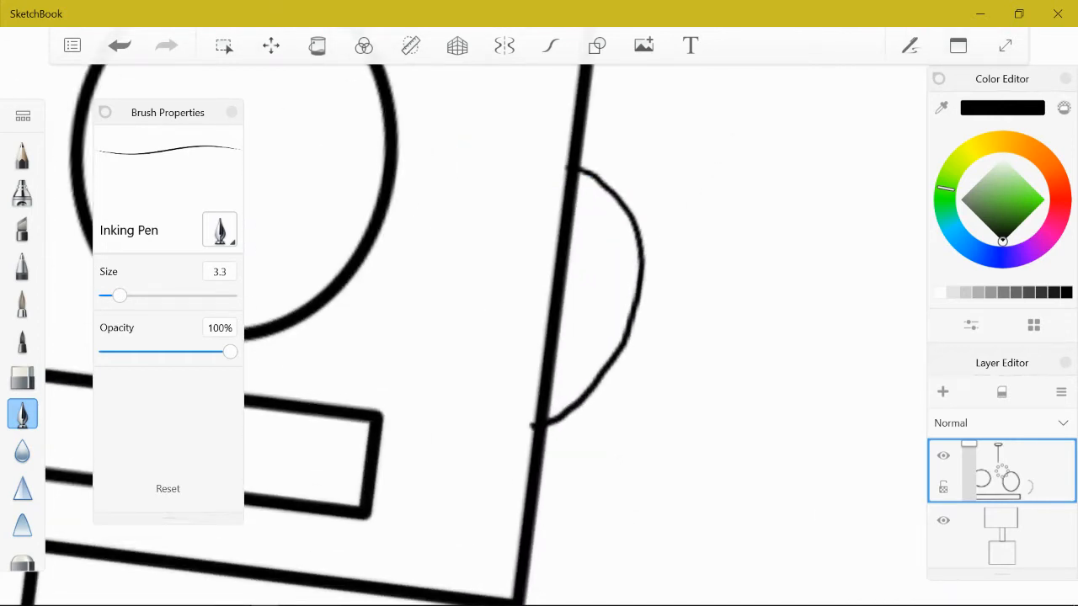
pyautogui.scroll(-4, 632, 303)
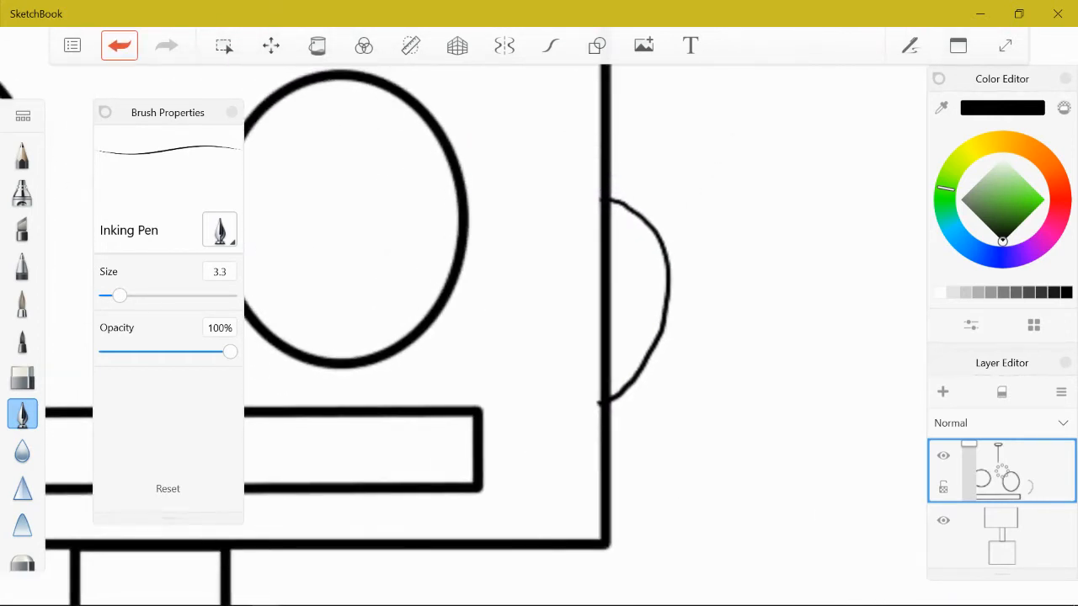
pyautogui.click(119, 46)
# Step: Draw a curved ear on the head's right edge with stroke smoothing on, and a comparison curve beside it with smoothing off
pyautogui.click(550, 46)
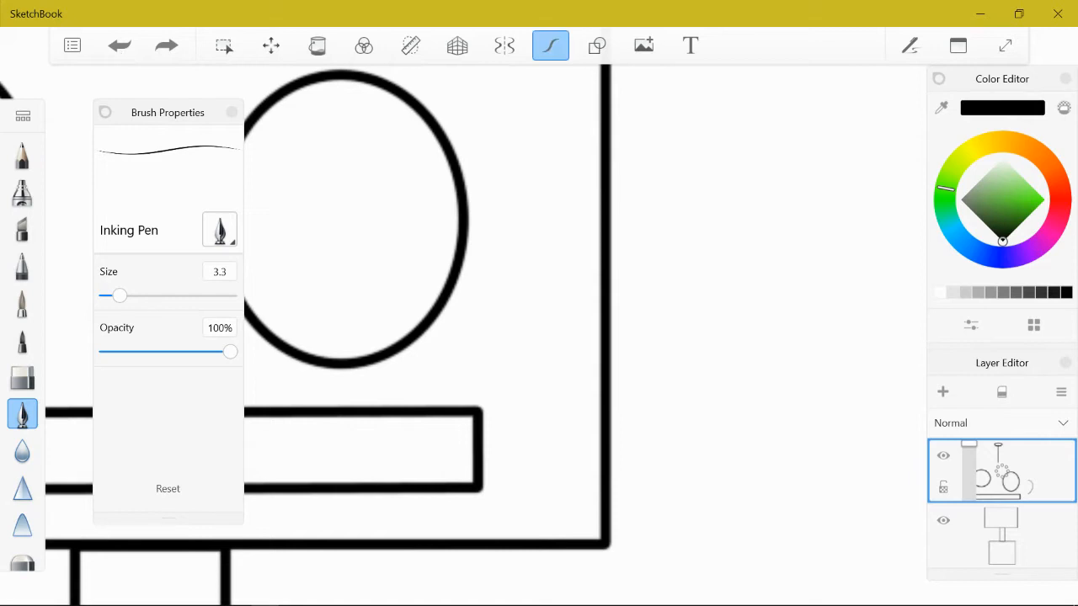
pyautogui.moveTo(610, 255)
pyautogui.mouseDown()
pyautogui.moveTo(643, 282)
pyautogui.moveTo(659, 336)
pyautogui.moveTo(609, 446)
pyautogui.mouseUp()
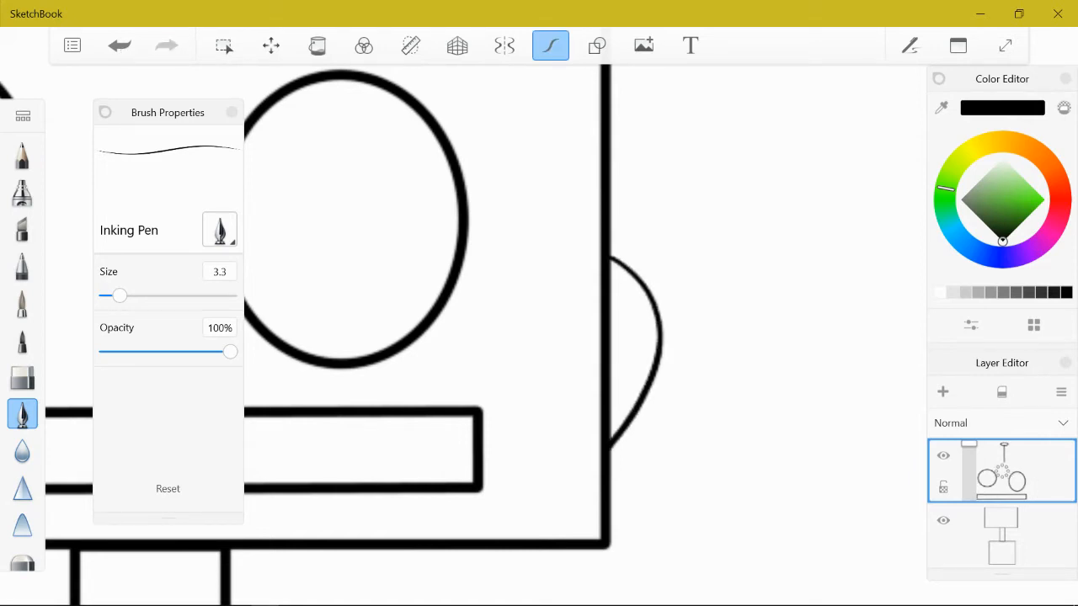
pyautogui.click(551, 45)
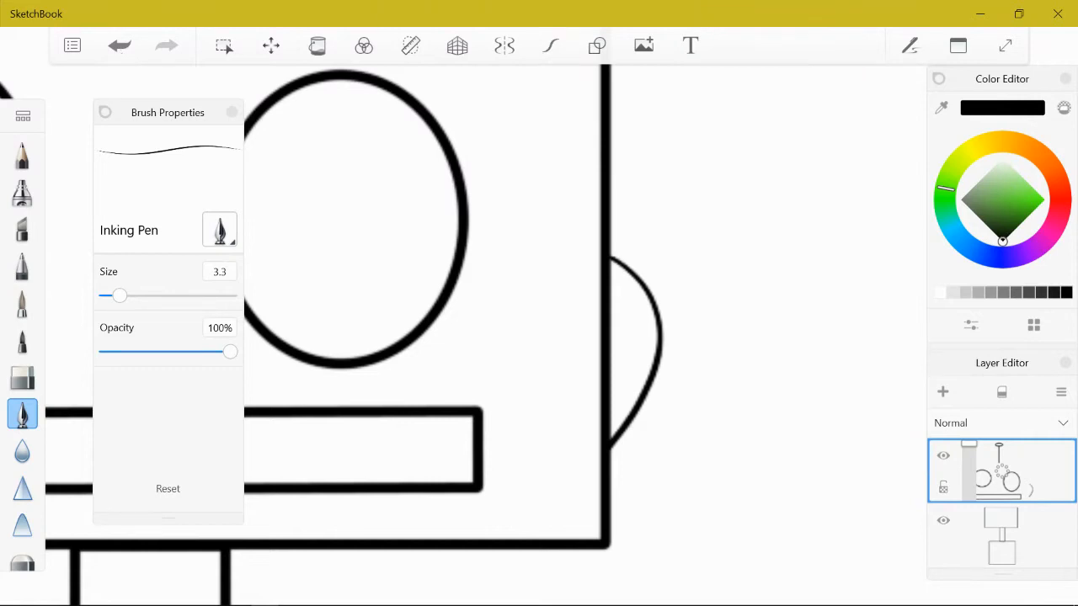
pyautogui.moveTo(692, 171)
pyautogui.mouseDown()
pyautogui.moveTo(741, 262)
pyautogui.moveTo(714, 279)
pyautogui.mouseUp()
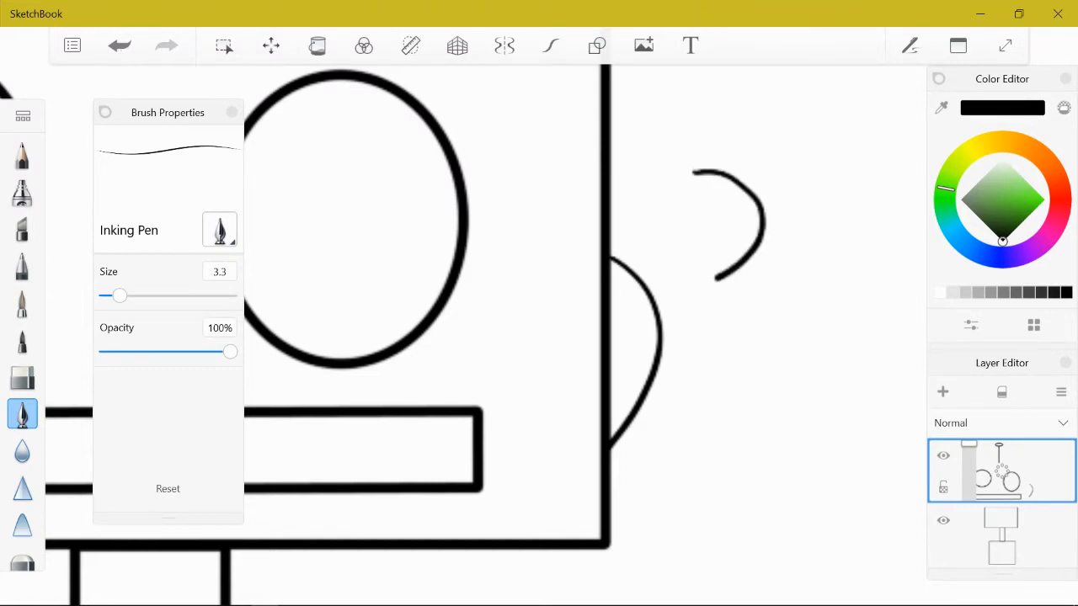
# Step: Turn on stroke smoothing, draw several practice strokes beside the head, and undo them along with the earlier comparison curve
pyautogui.click(551, 46)
pyautogui.moveTo(756, 156)
pyautogui.mouseDown()
pyautogui.moveTo(829, 194)
pyautogui.moveTo(801, 270)
pyautogui.mouseUp()
pyautogui.moveTo(783, 321)
pyautogui.mouseDown()
pyautogui.moveTo(729, 341)
pyautogui.moveTo(791, 322)
pyautogui.mouseUp()
pyautogui.moveTo(748, 432)
pyautogui.mouseDown()
pyautogui.moveTo(783, 515)
pyautogui.moveTo(787, 430)
pyautogui.moveTo(746, 431)
pyautogui.moveTo(673, 517)
pyautogui.moveTo(793, 495)
pyautogui.mouseUp()
pyautogui.hotkey('ctrl', 'z')
pyautogui.hotkey('ctrl', 'z')
pyautogui.hotkey('ctrl', 'z')
pyautogui.hotkey('ctrl', 'z')
pyautogui.hotkey('ctrl', 'z')
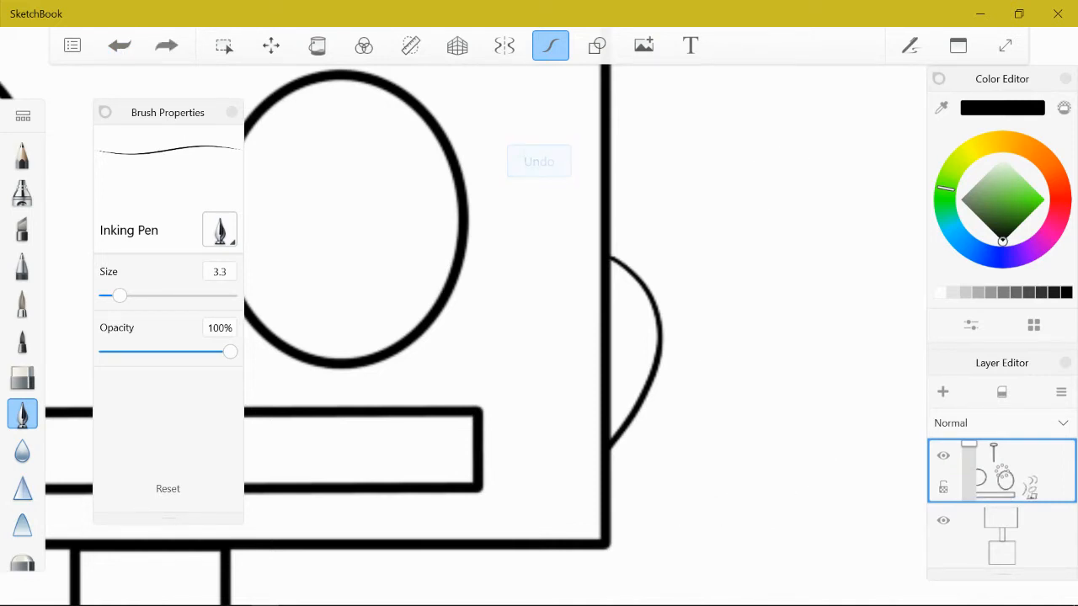
# Step: Draw a smoothed curved ear on the lower half of the head's left edge
pyautogui.scroll(-5, 539, 337)
pyautogui.scroll(5, 539, 337)
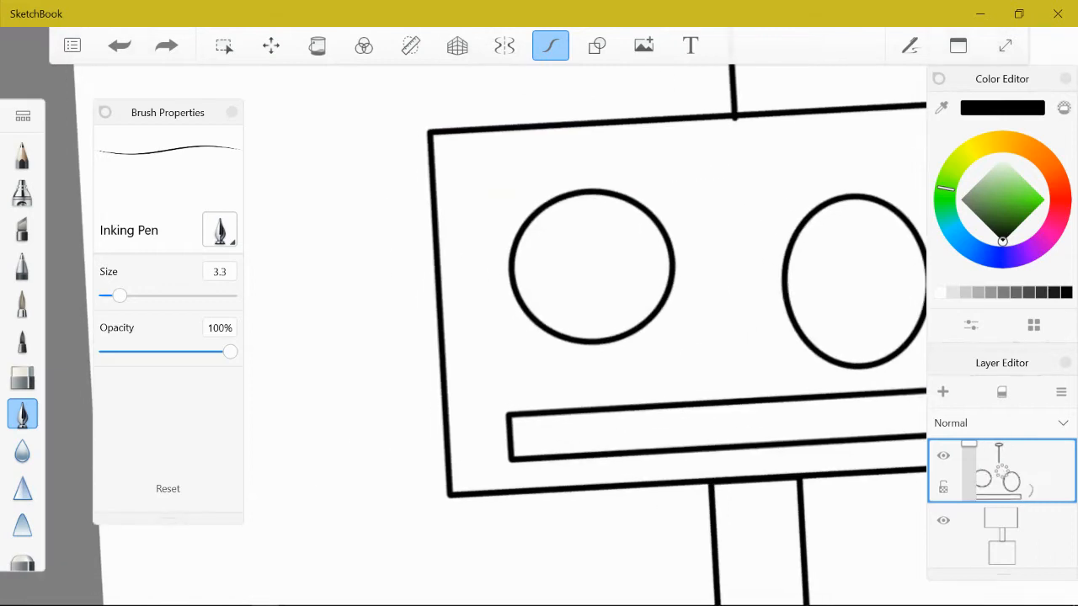
pyautogui.moveTo(439, 333)
pyautogui.mouseDown()
pyautogui.moveTo(407, 377)
pyautogui.moveTo(407, 426)
pyautogui.moveTo(446, 465)
pyautogui.mouseUp()
pyautogui.scroll(-5, 621, 315)
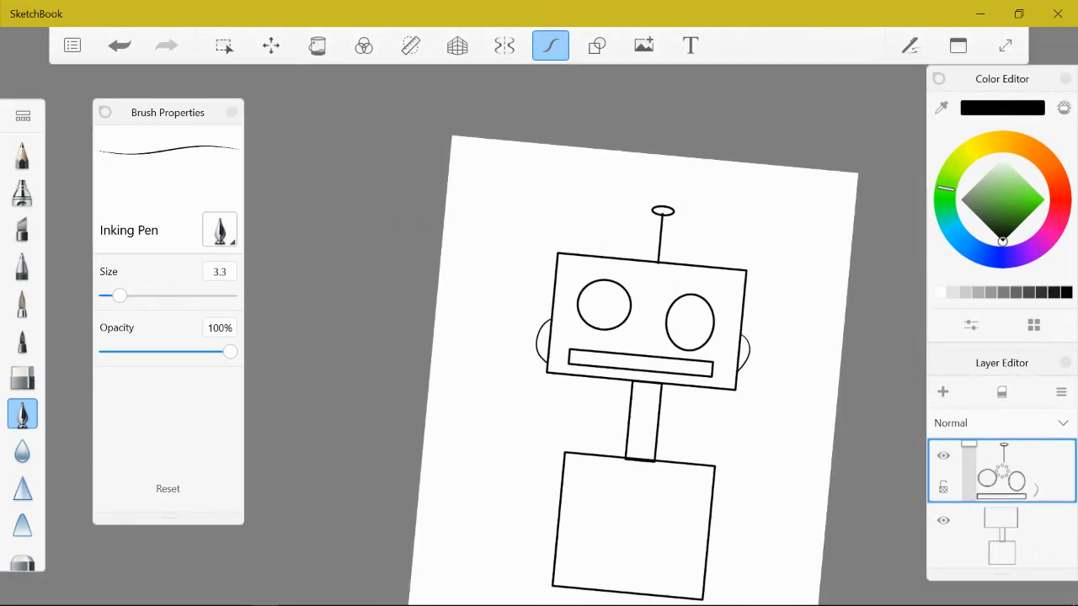
pyautogui.scroll(4, 555, 337)
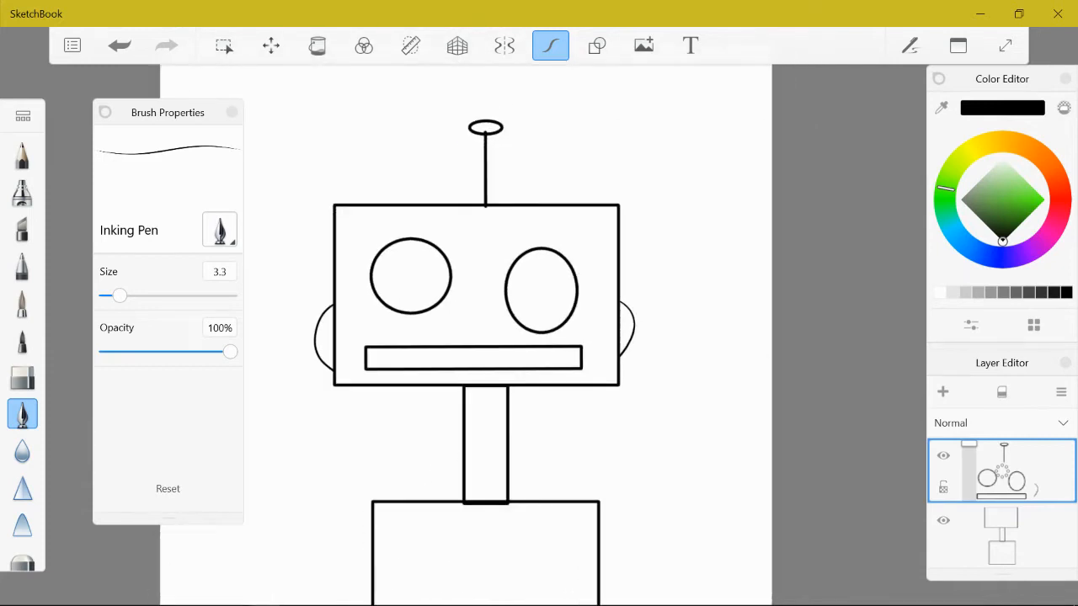
# Step: Turn off stroke smoothing and draw a freehand coiled wire sticking outward from each ear
pyautogui.click(550, 45)
pyautogui.scroll(5, 538, 317)
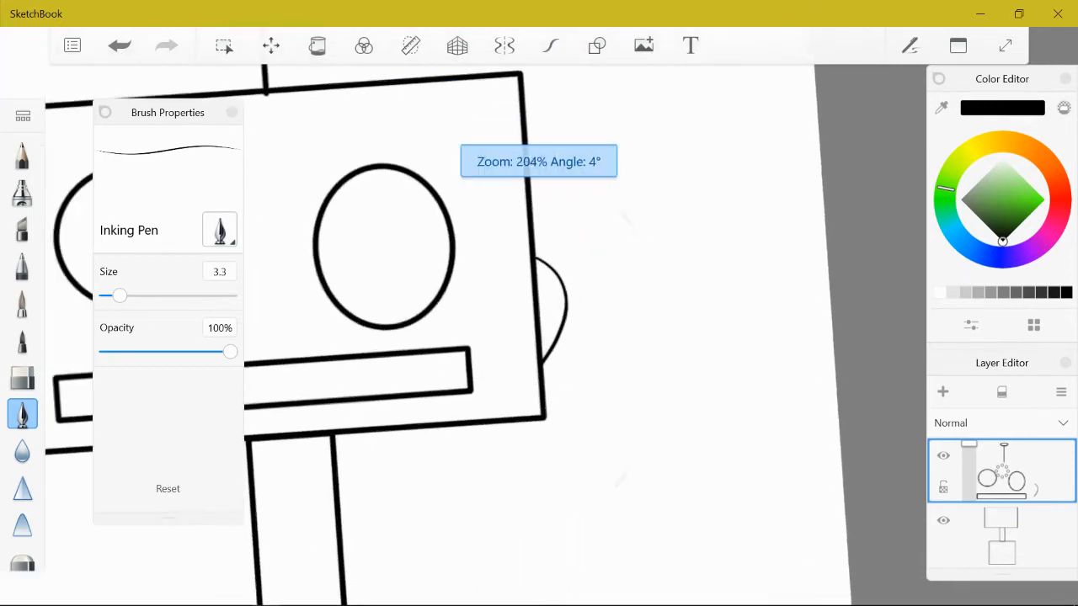
pyautogui.moveTo(557, 300)
pyautogui.mouseDown()
pyautogui.moveTo(568, 289)
pyautogui.moveTo(631, 286)
pyautogui.mouseUp()
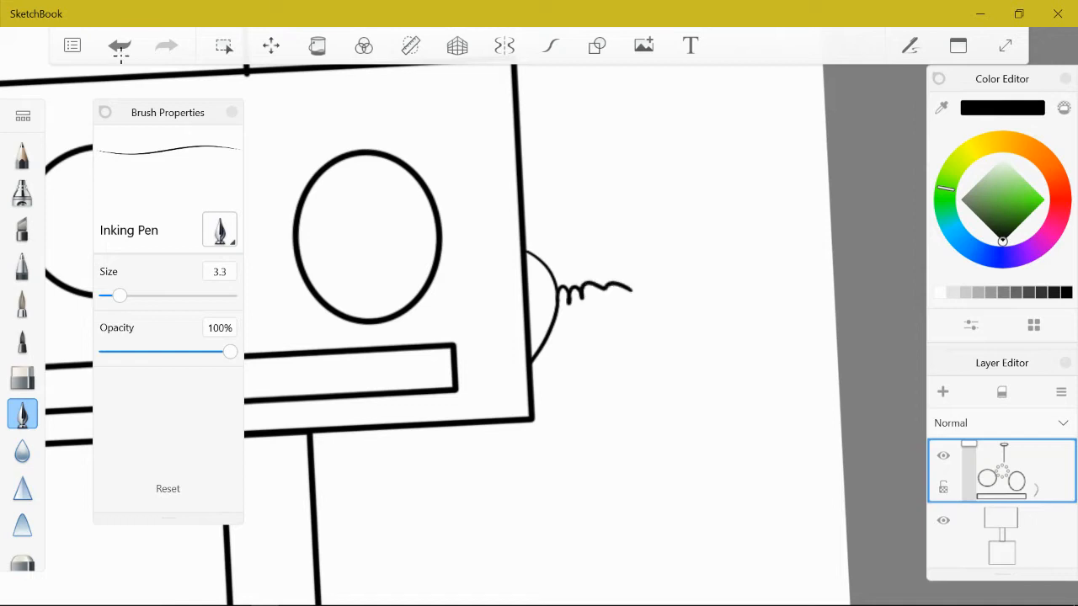
pyautogui.scroll(-5, 538, 337)
pyautogui.scroll(5, 517, 299)
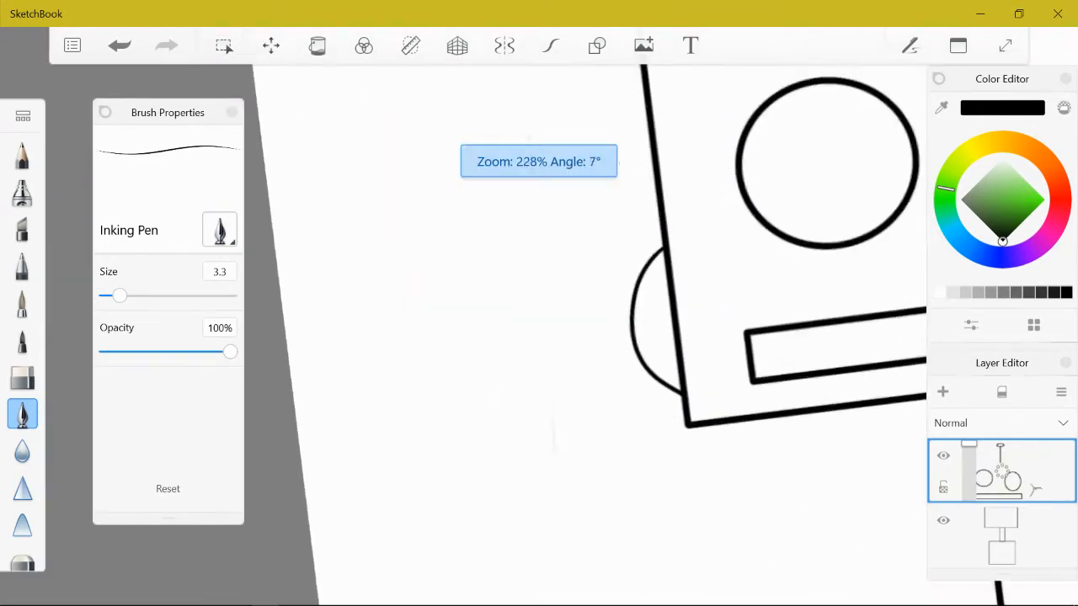
pyautogui.moveTo(641, 340)
pyautogui.mouseDown()
pyautogui.moveTo(596, 329)
pyautogui.moveTo(529, 354)
pyautogui.mouseUp()
pyautogui.scroll(-3, 539, 337)
pyautogui.scroll(-3, 539, 337)
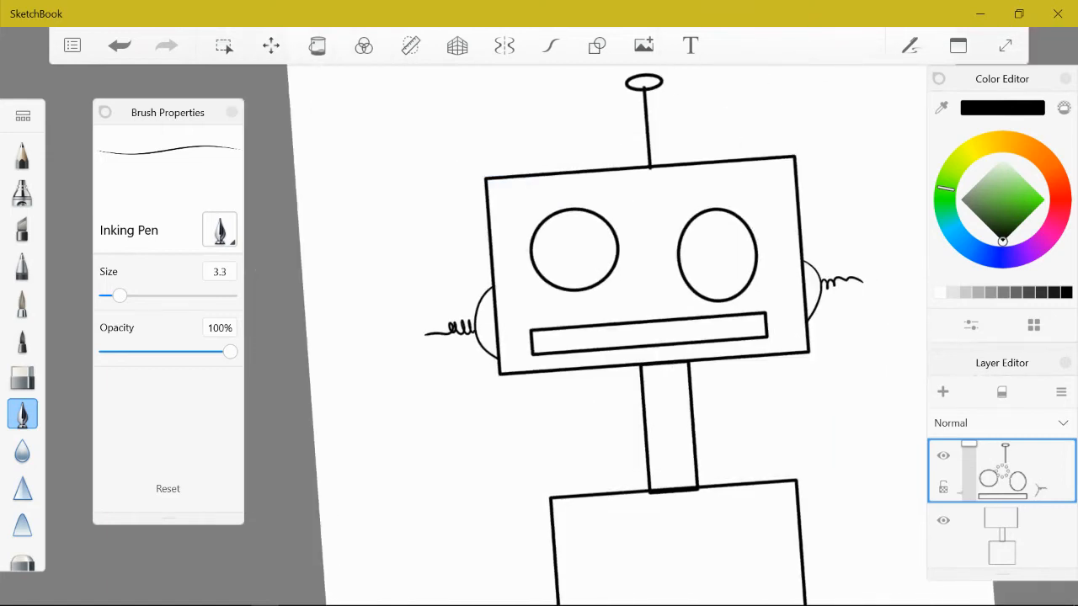
pyautogui.scroll(-3, 539, 336)
# Step: Try a zigzag of straight Line shapes inside the mouth's left end, undo it and turn off the Shape tool
pyautogui.scroll(5, 538, 336)
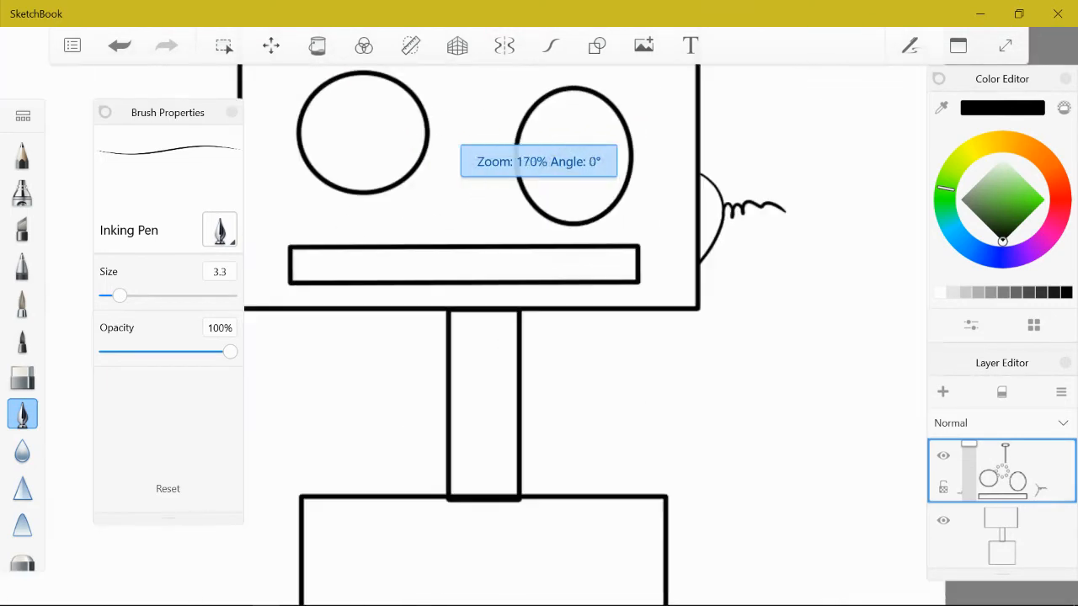
pyautogui.scroll(5, 539, 337)
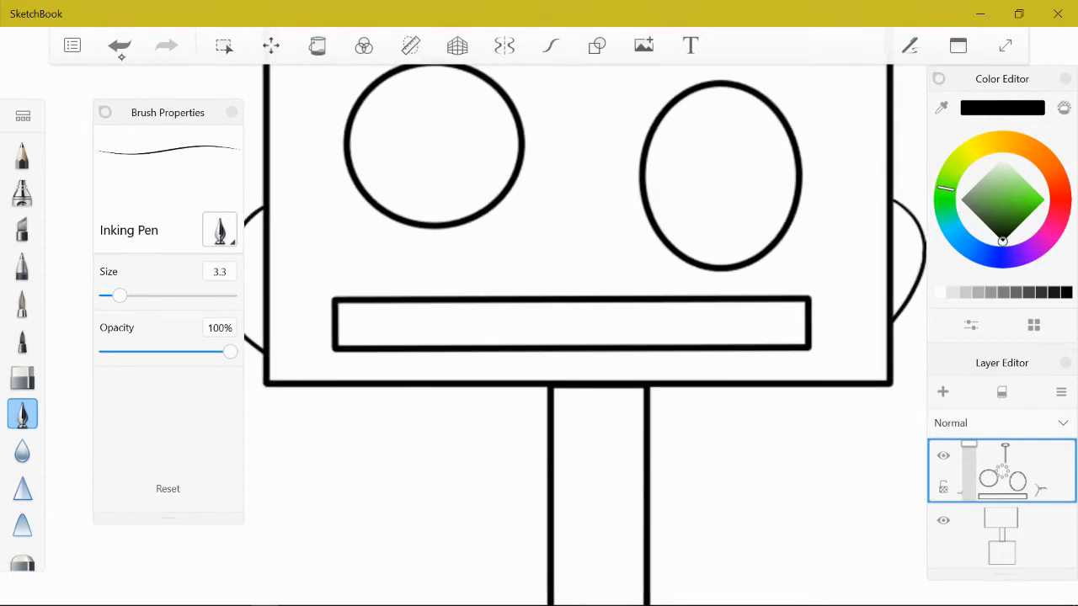
pyautogui.click(597, 46)
pyautogui.click(492, 86)
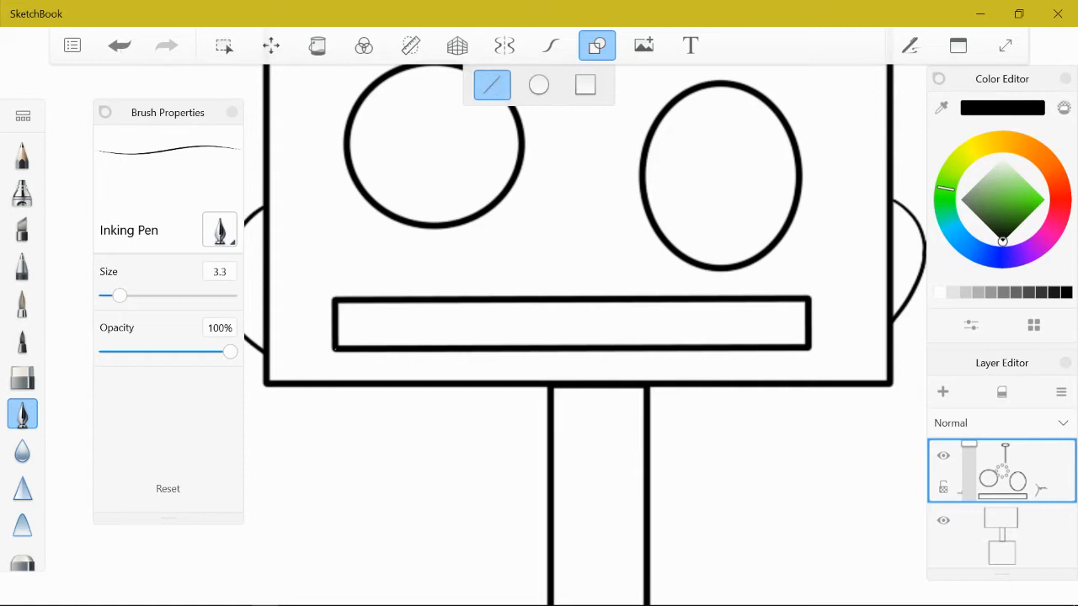
pyautogui.moveTo(374, 307); pyautogui.dragTo(383, 301)
pyautogui.moveTo(408, 344); pyautogui.dragTo(442, 308)
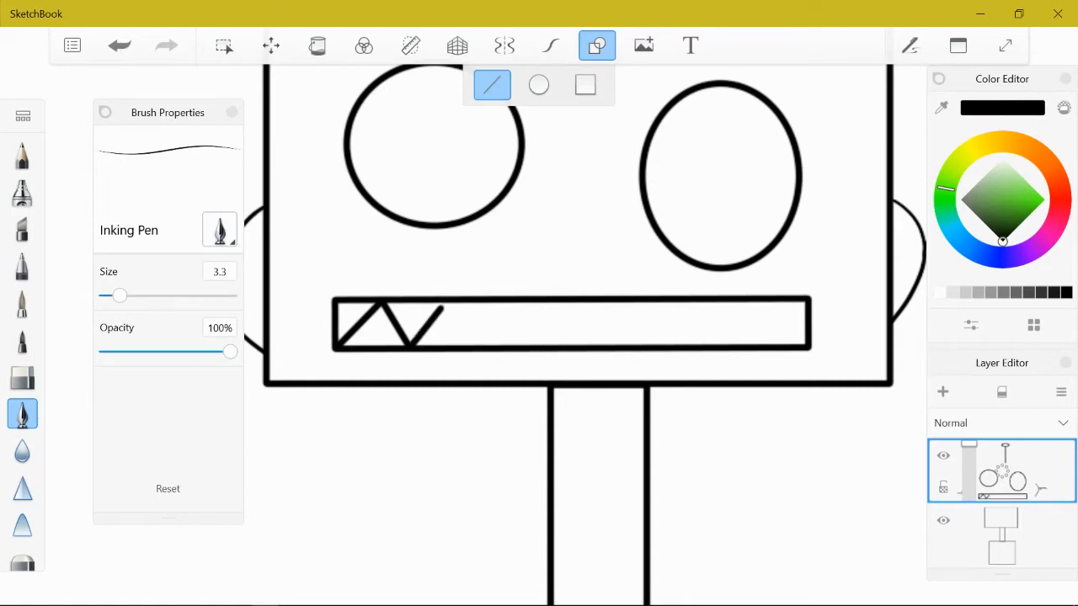
pyautogui.hotkey('ctrl', 'z')
pyautogui.hotkey('ctrl', 'z')
pyautogui.hotkey('ctrl', 'z')
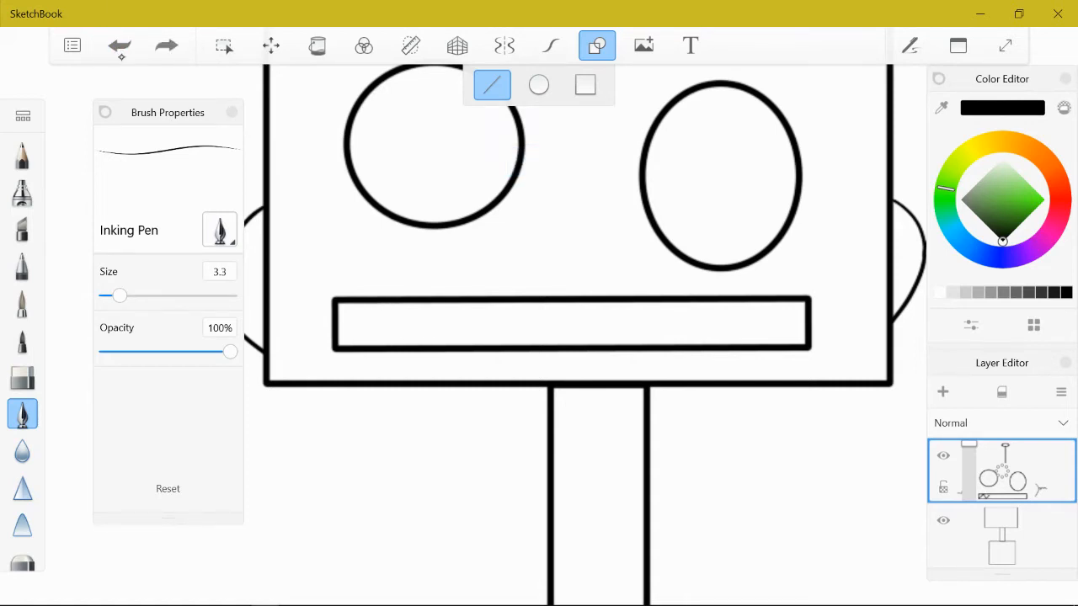
pyautogui.click(121, 53)
# Step: Hide the interface, draw a freehand jagged sound-wave line along the full length of the mouth, and restore the interface
pyautogui.scroll(3, 539, 337)
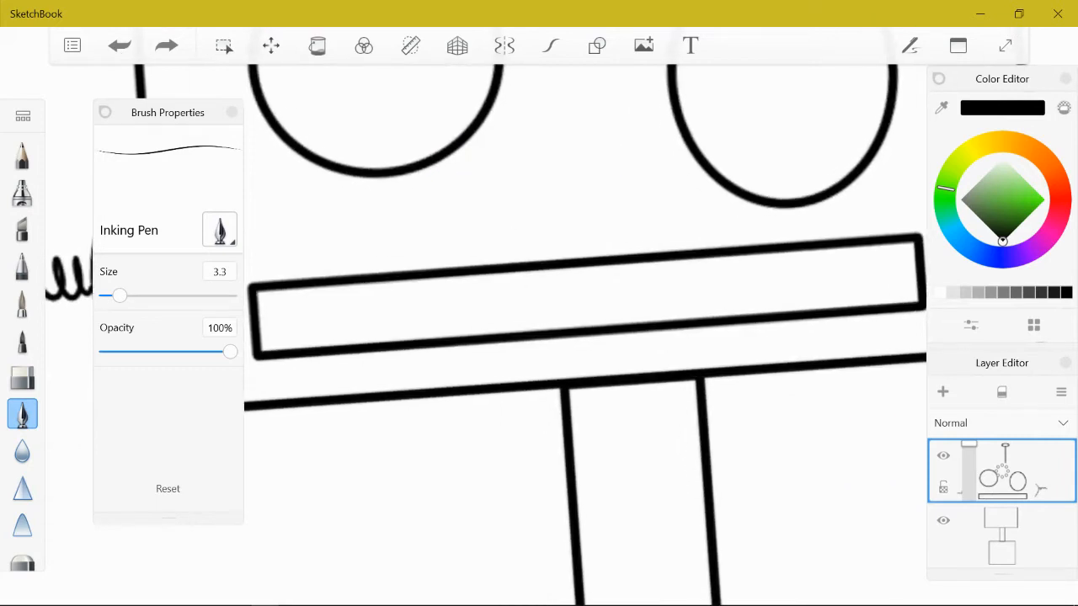
pyautogui.click(1005, 45)
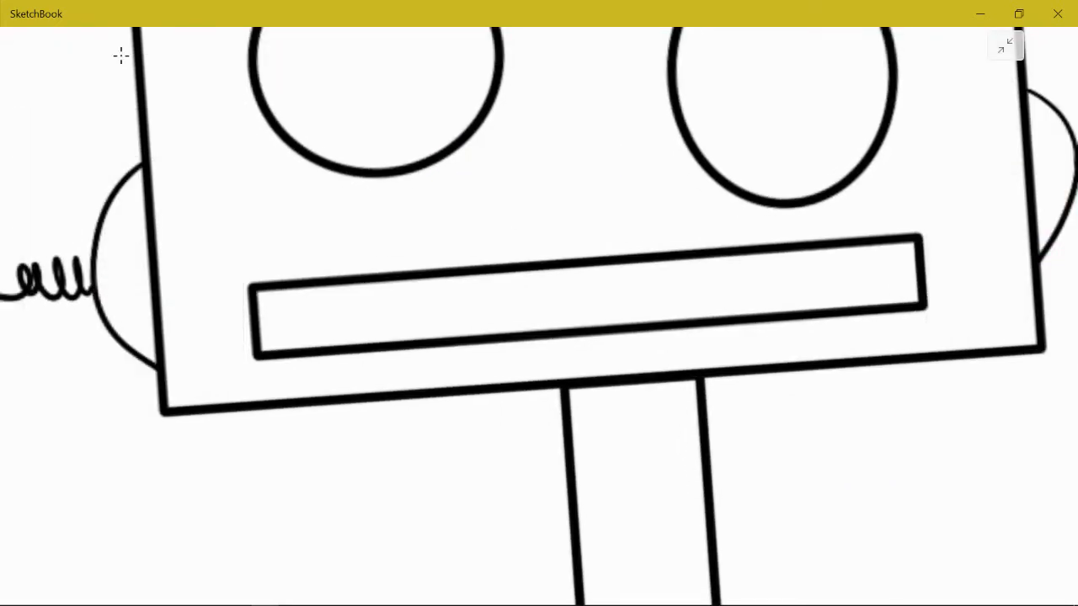
pyautogui.moveTo(258, 318)
pyautogui.mouseDown()
pyautogui.moveTo(465, 313)
pyautogui.moveTo(584, 292)
pyautogui.moveTo(633, 305)
pyautogui.moveTo(645, 278)
pyautogui.moveTo(685, 291)
pyautogui.moveTo(700, 271)
pyautogui.moveTo(741, 291)
pyautogui.moveTo(842, 271)
pyautogui.moveTo(874, 285)
pyautogui.moveTo(911, 275)
pyautogui.mouseUp()
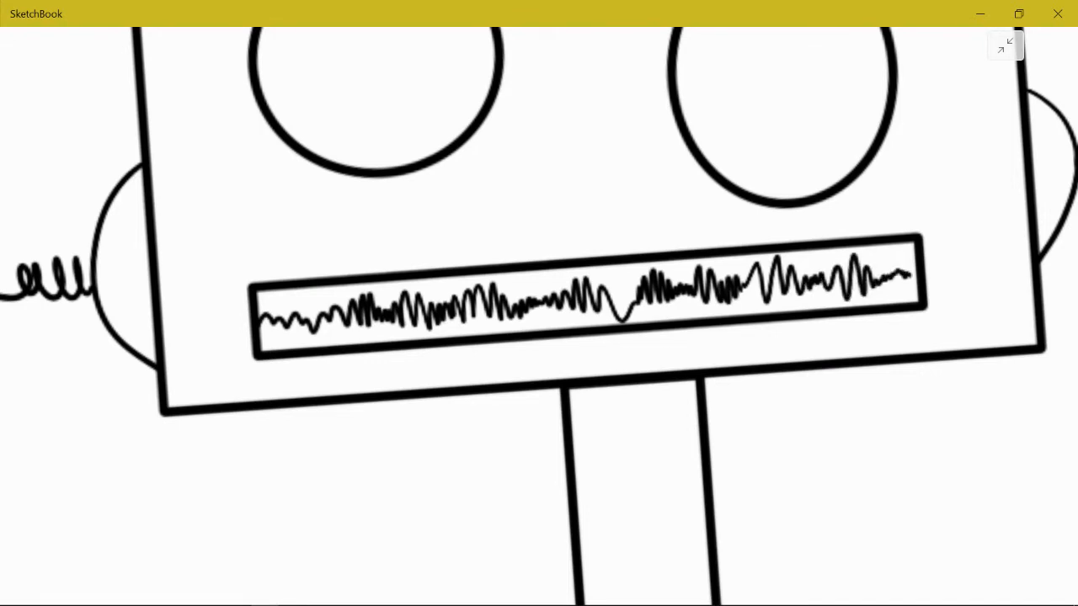
pyautogui.scroll(-5, 539, 317)
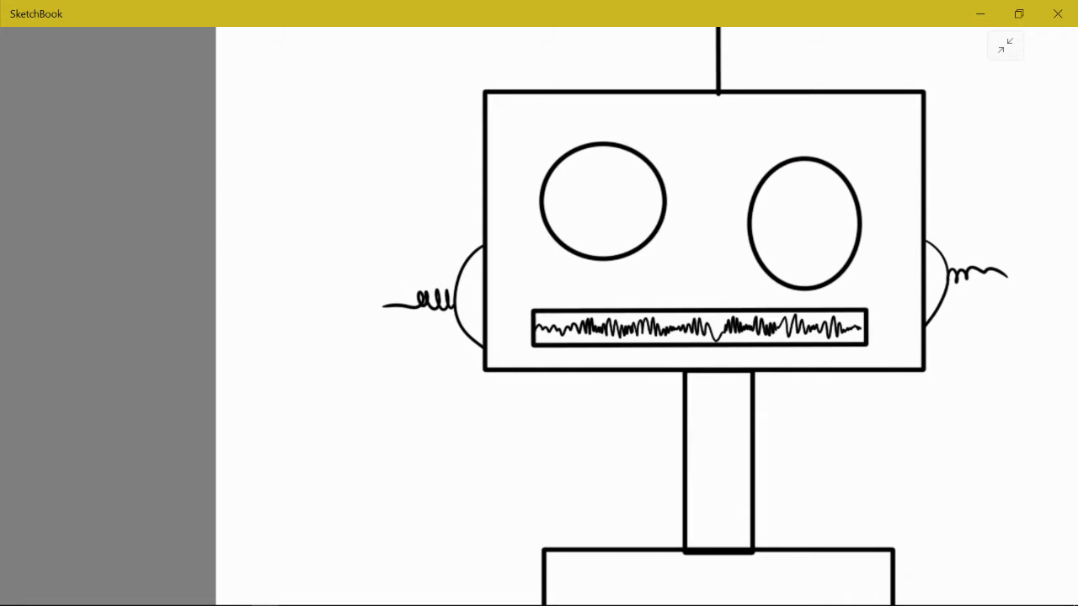
pyautogui.scroll(-5, 647, 316)
pyautogui.scroll(4, 647, 317)
pyautogui.scroll(-2, 647, 317)
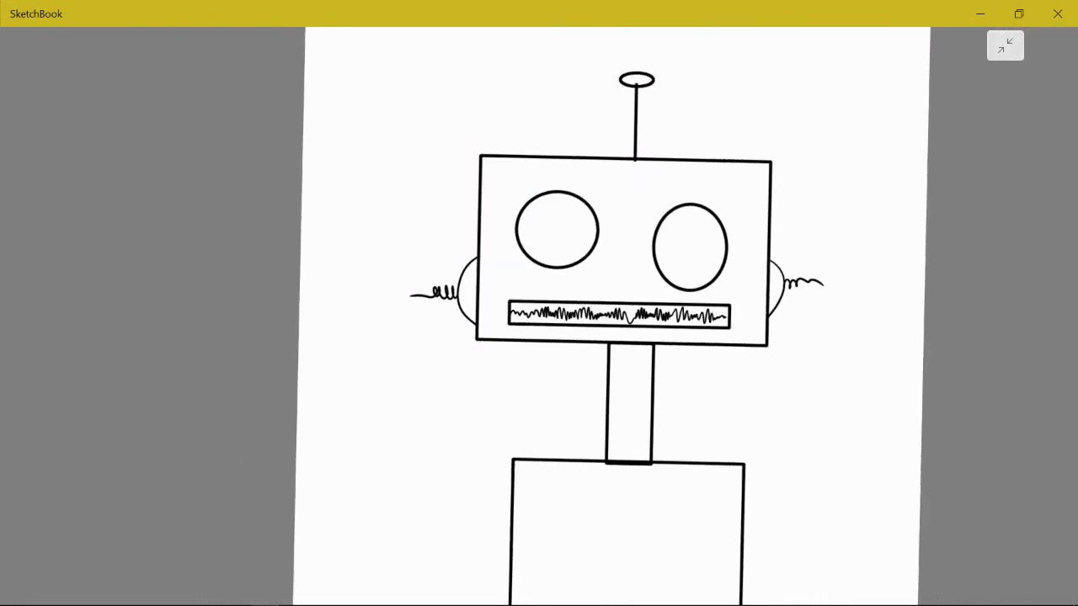
pyautogui.scroll(-5, 647, 316)
pyautogui.scroll(2, 646, 336)
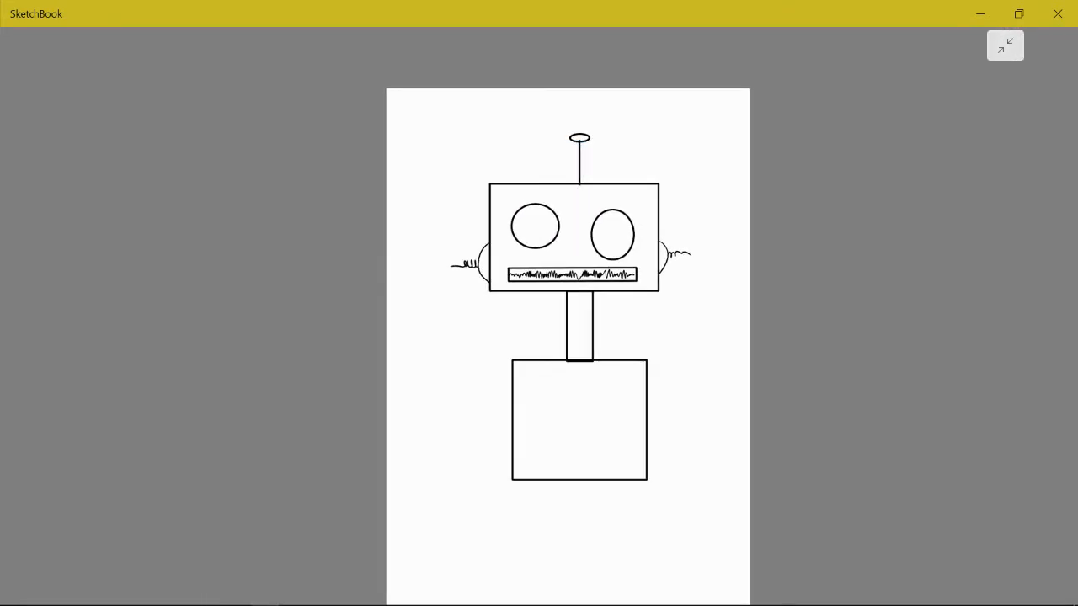
pyautogui.click(1005, 45)
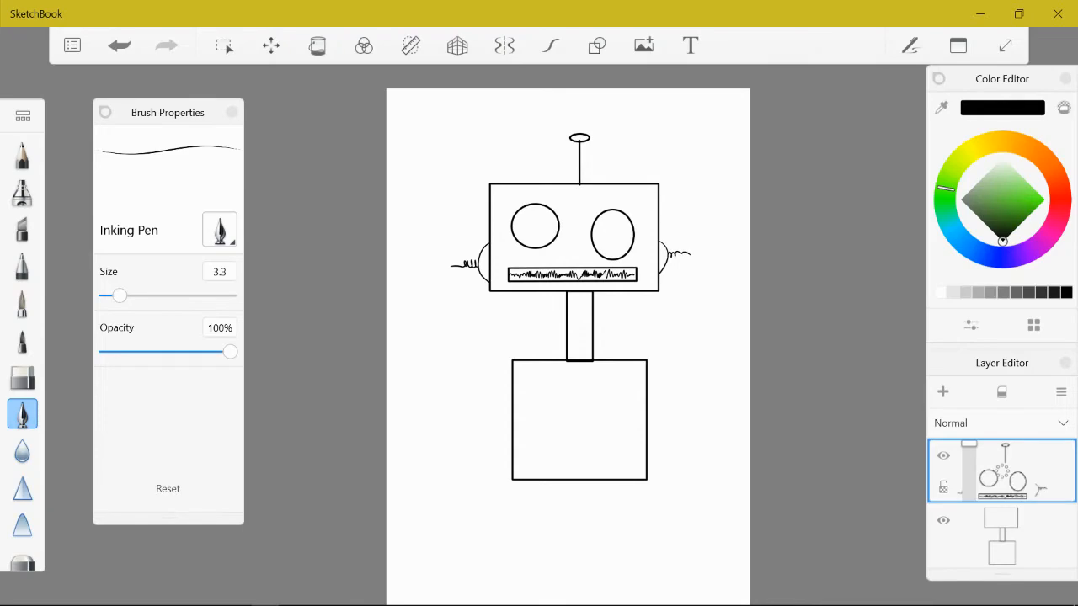
# Step: Draw a small half-round shoulder on each side of the body just below its upper corners
pyautogui.scroll(5, 686, 459)
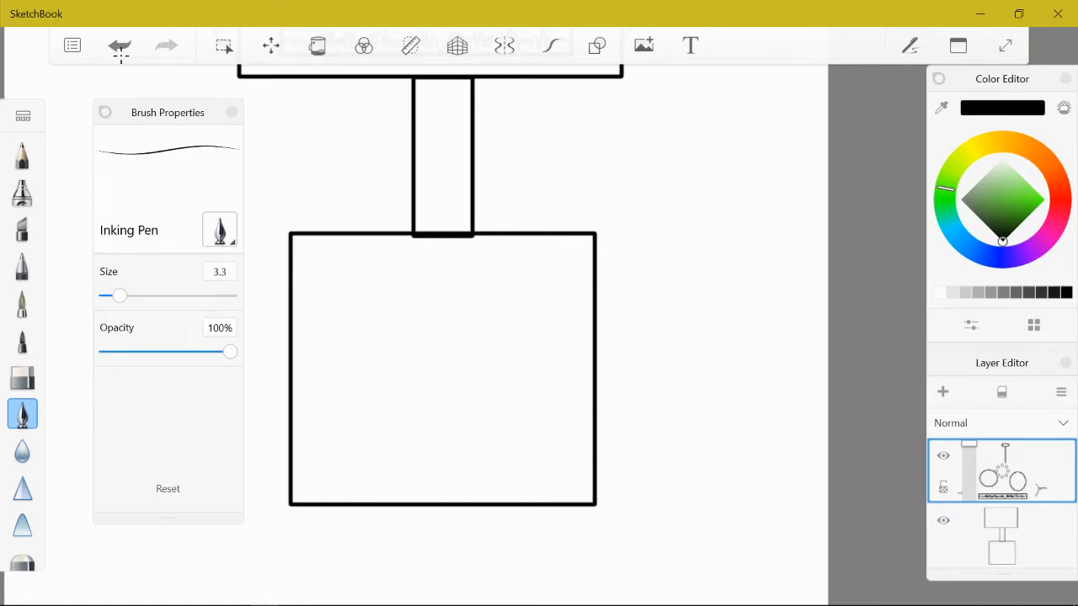
pyautogui.moveTo(596, 255)
pyautogui.mouseDown()
pyautogui.moveTo(615, 295)
pyautogui.moveTo(596, 319)
pyautogui.mouseUp()
pyautogui.scroll(-2, 612, 294)
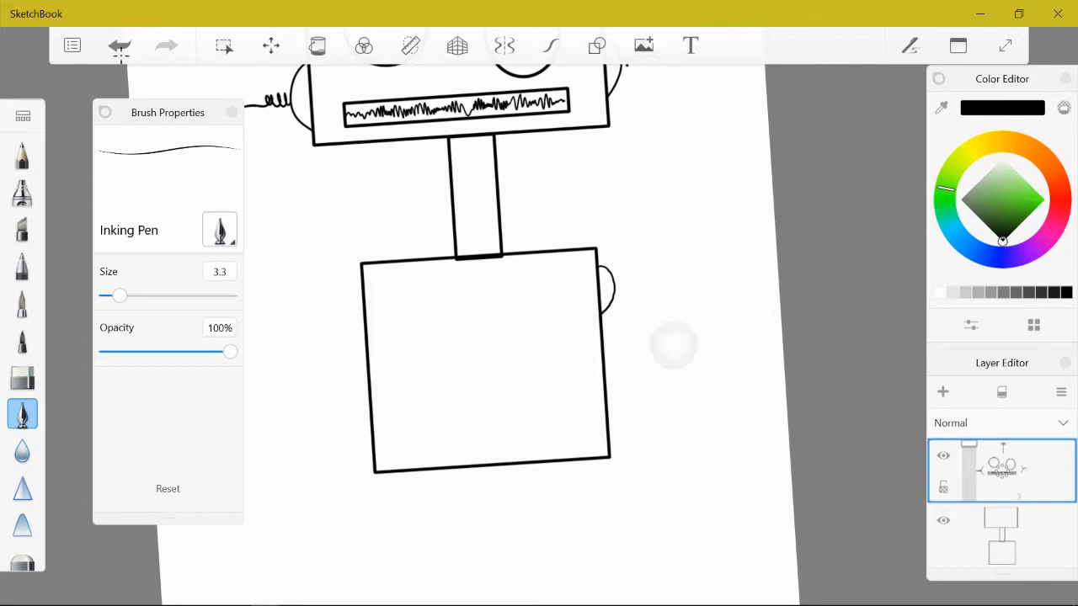
pyautogui.moveTo(362, 271)
pyautogui.mouseDown()
pyautogui.moveTo(342, 312)
pyautogui.moveTo(363, 325)
pyautogui.mouseUp()
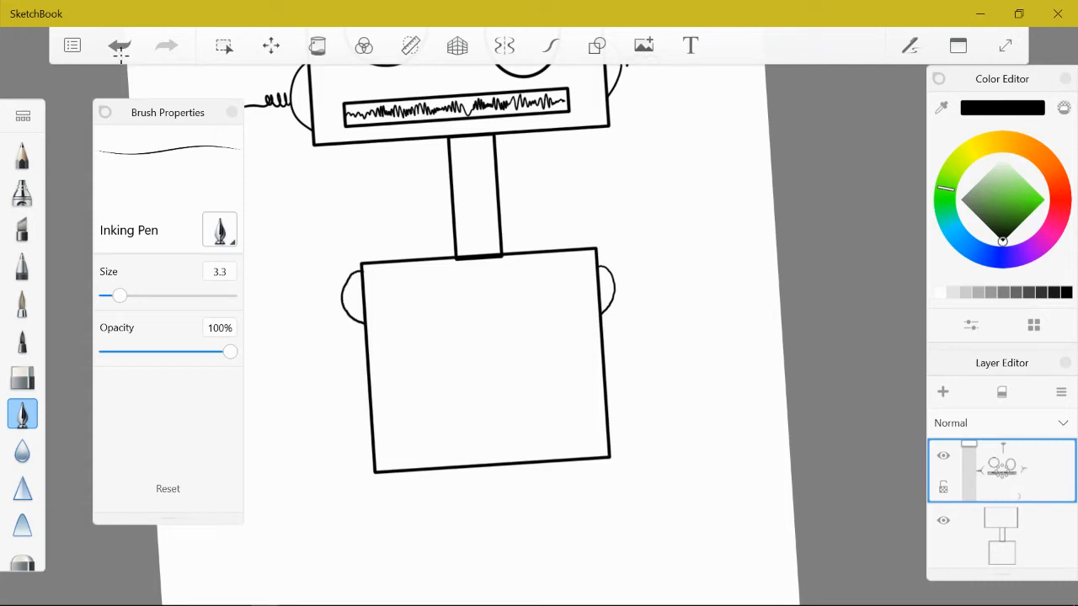
pyautogui.scroll(-2, 505, 337)
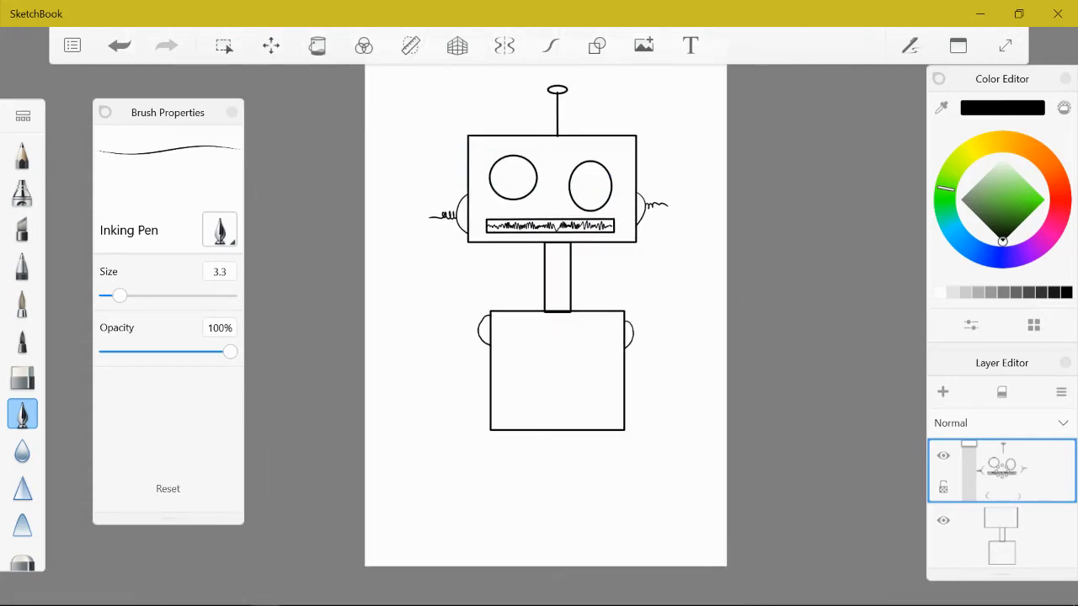
# Step: Draw a wavy arm from two parallel freehand lines rising from the right shoulder to about the head's lower edge
pyautogui.scroll(3, 505, 337)
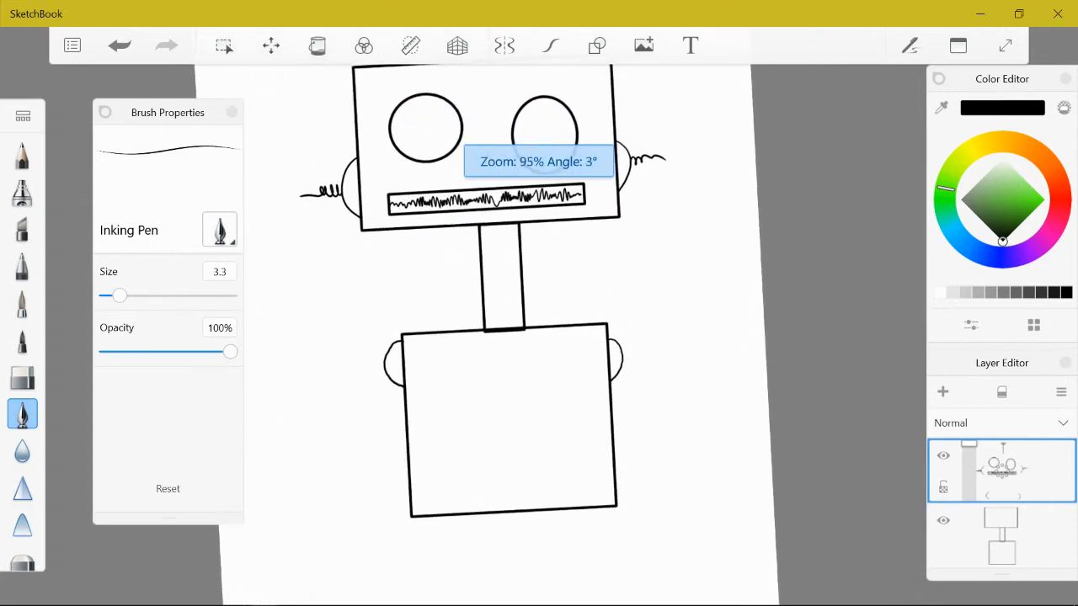
pyautogui.scroll(6, 695, 376)
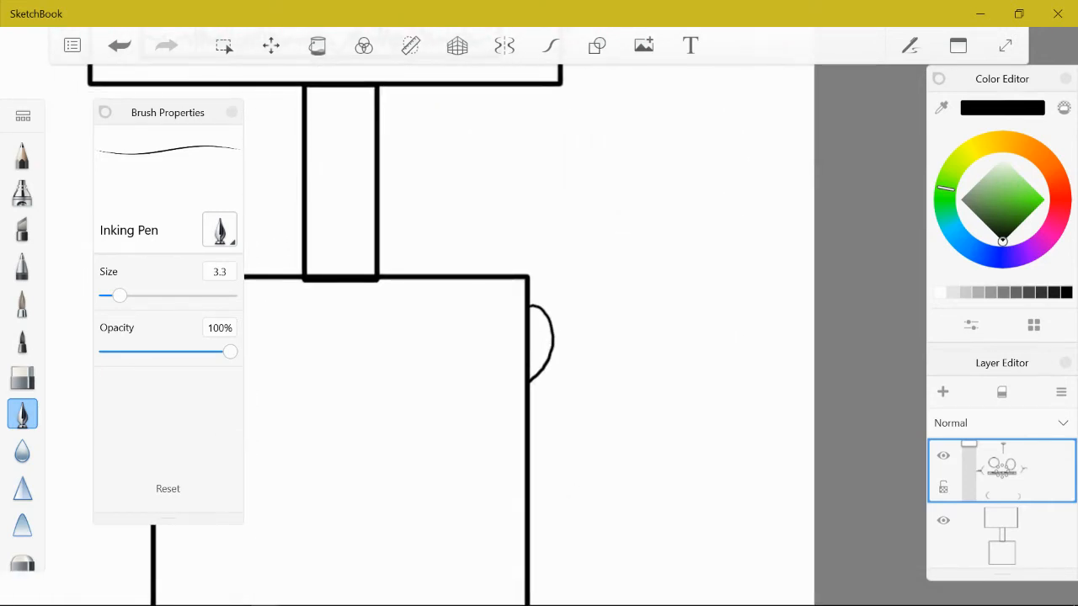
pyautogui.scroll(-2, 505, 337)
pyautogui.scroll(2, 505, 337)
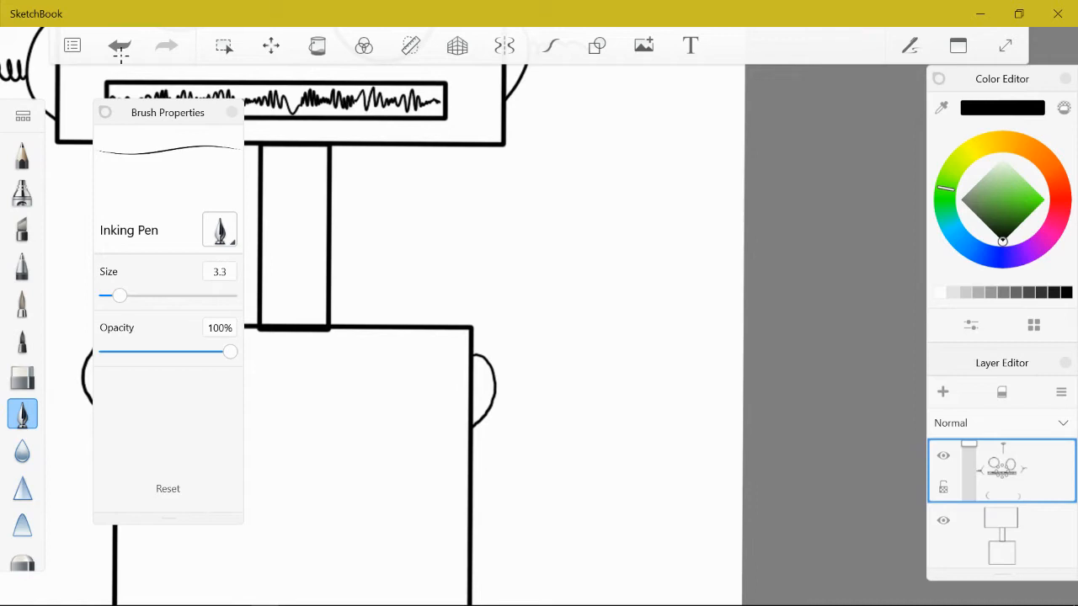
pyautogui.moveTo(486, 364)
pyautogui.mouseDown()
pyautogui.moveTo(525, 338)
pyautogui.moveTo(532, 245)
pyautogui.moveTo(579, 215)
pyautogui.moveTo(614, 142)
pyautogui.mouseUp()
pyautogui.moveTo(492, 401)
pyautogui.mouseDown()
pyautogui.moveTo(510, 378)
pyautogui.moveTo(543, 367)
pyautogui.moveTo(562, 323)
pyautogui.moveTo(553, 285)
pyautogui.moveTo(606, 234)
pyautogui.moveTo(635, 182)
pyautogui.moveTo(642, 139)
pyautogui.mouseUp()
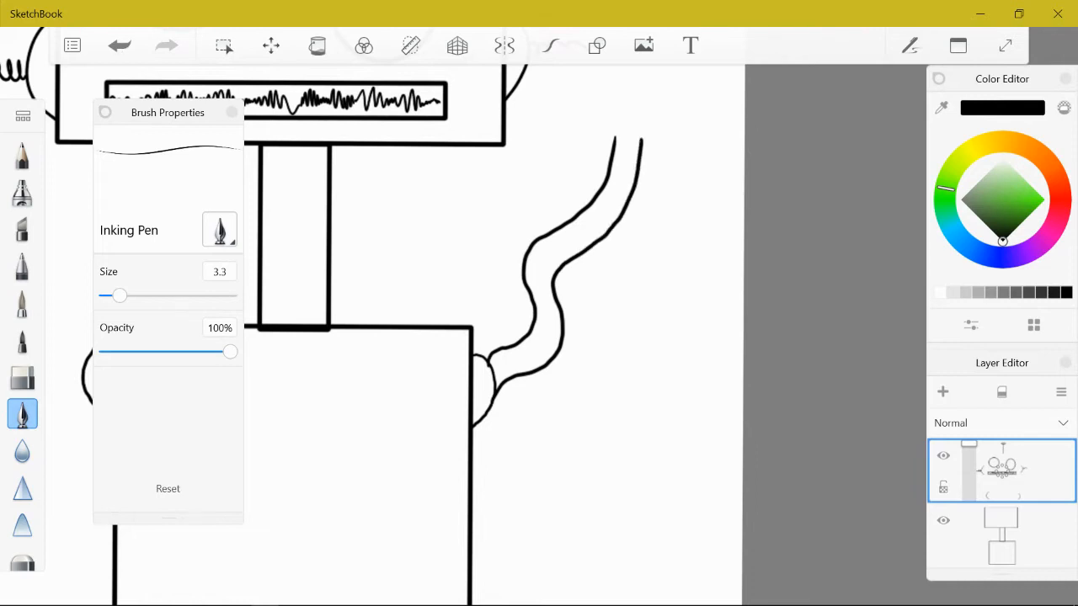
pyautogui.scroll(-5, 437, 337)
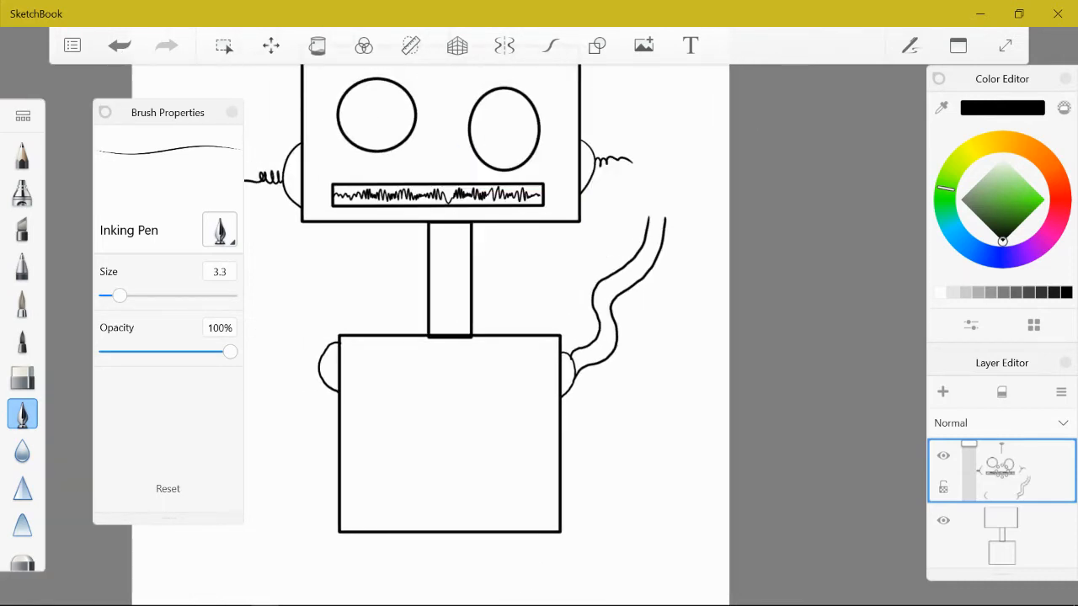
pyautogui.scroll(-5, 438, 337)
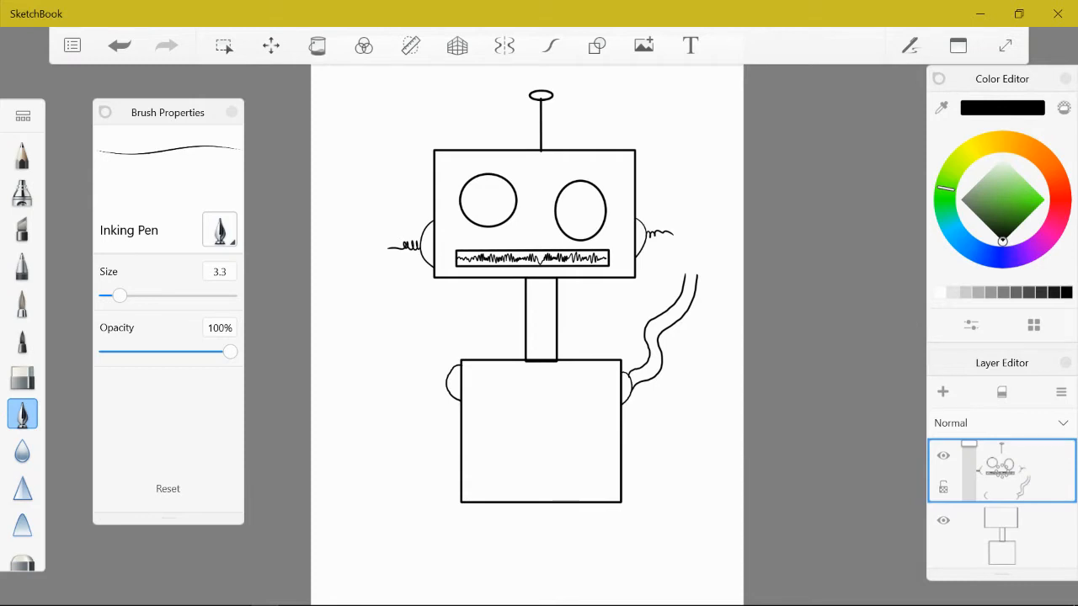
# Step: Close the right arm's end with a rounded cap and draw a wrench-like claw hand with a notched opening on it
pyautogui.scroll(10, 711, 206)
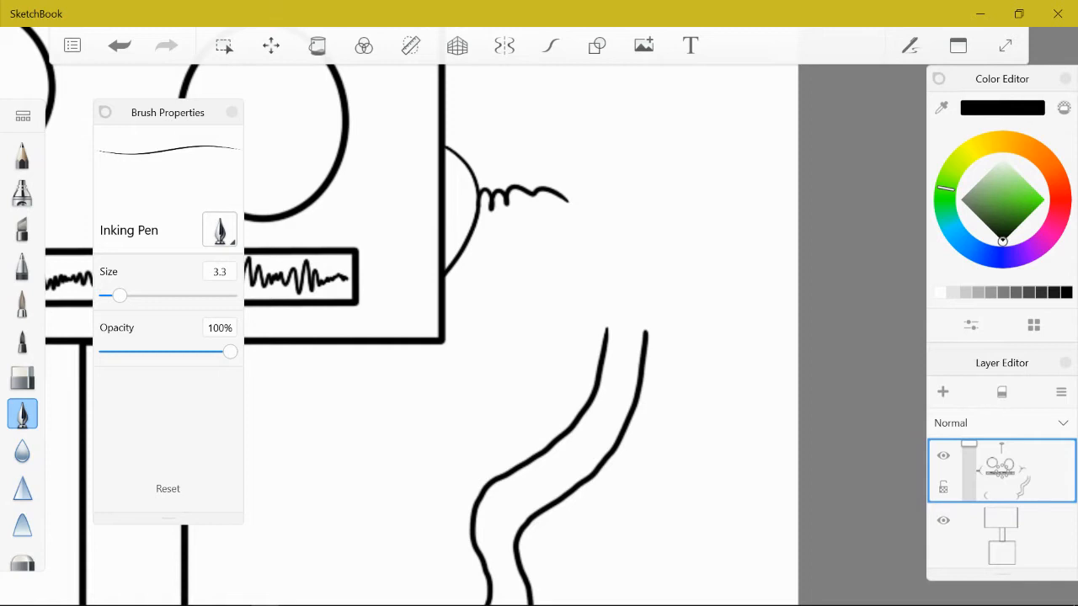
pyautogui.scroll(5, 733, 312)
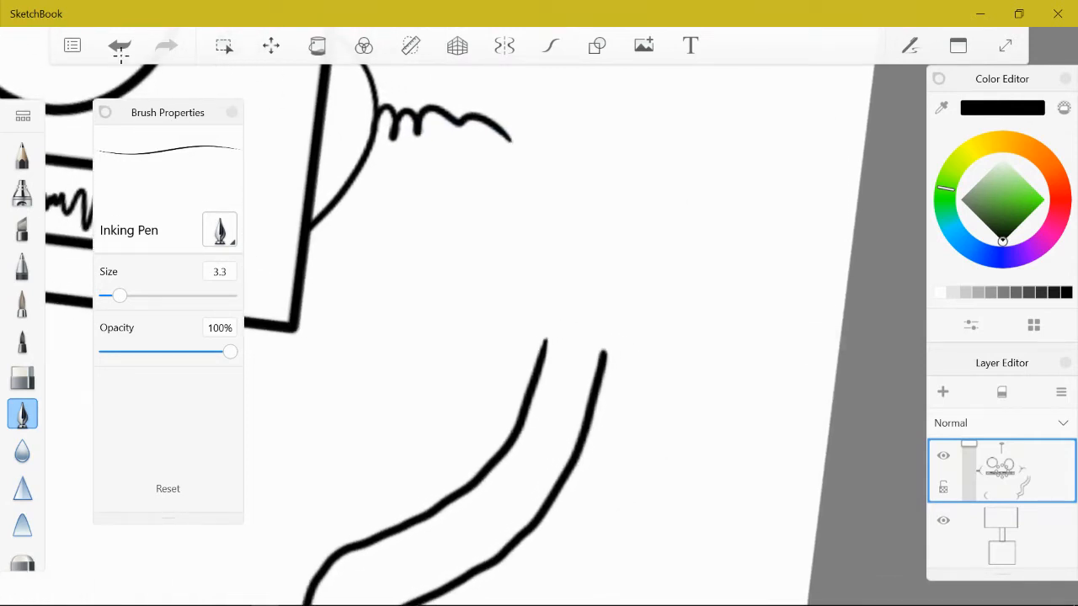
pyautogui.moveTo(604, 355)
pyautogui.mouseDown()
pyautogui.moveTo(591, 330)
pyautogui.moveTo(549, 328)
pyautogui.moveTo(541, 347)
pyautogui.moveTo(516, 319)
pyautogui.moveTo(565, 210)
pyautogui.mouseUp()
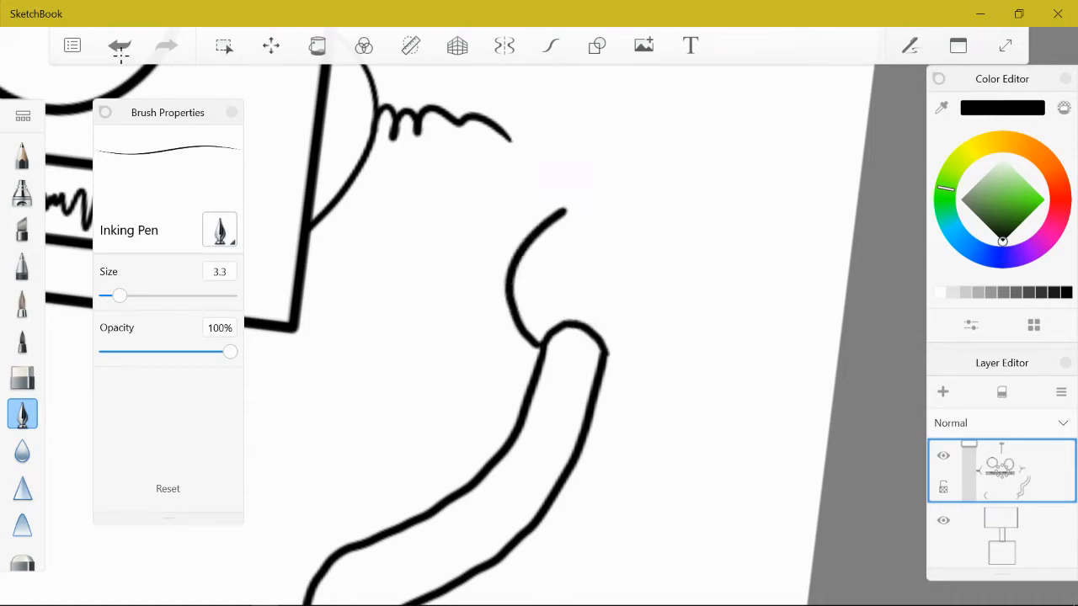
pyautogui.moveTo(605, 358)
pyautogui.mouseDown()
pyautogui.moveTo(665, 322)
pyautogui.moveTo(654, 243)
pyautogui.mouseUp()
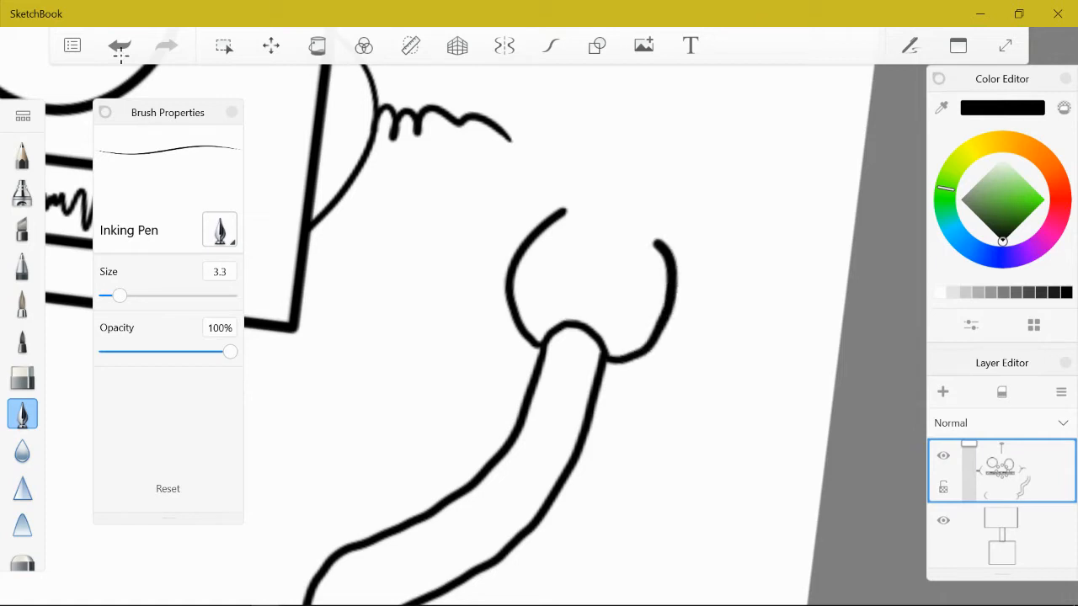
pyautogui.moveTo(562, 212)
pyautogui.mouseDown()
pyautogui.moveTo(588, 293)
pyautogui.moveTo(659, 239)
pyautogui.mouseUp()
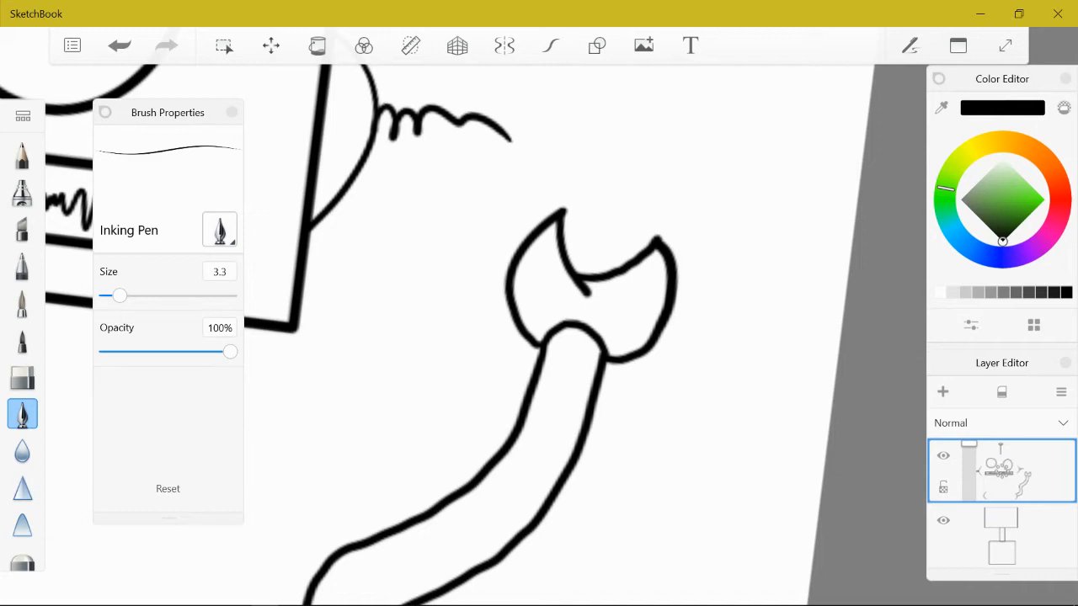
# Step: Undo the claw notch's right-hand curve and redraw it freehand from the notch's inner point up to the right tip
pyautogui.scroll(5, 593, 311)
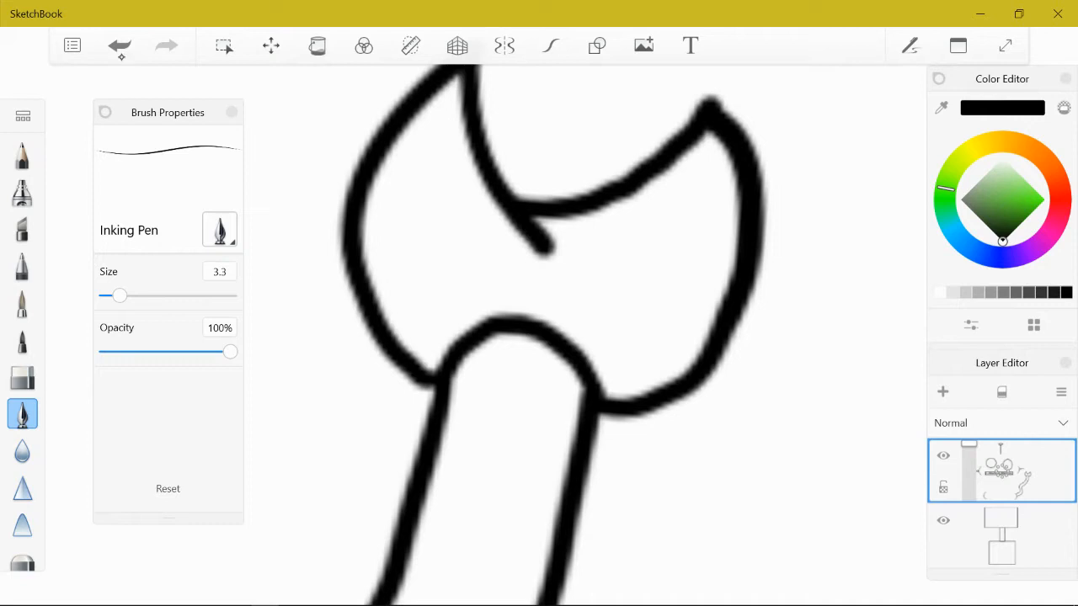
pyautogui.click(119, 47)
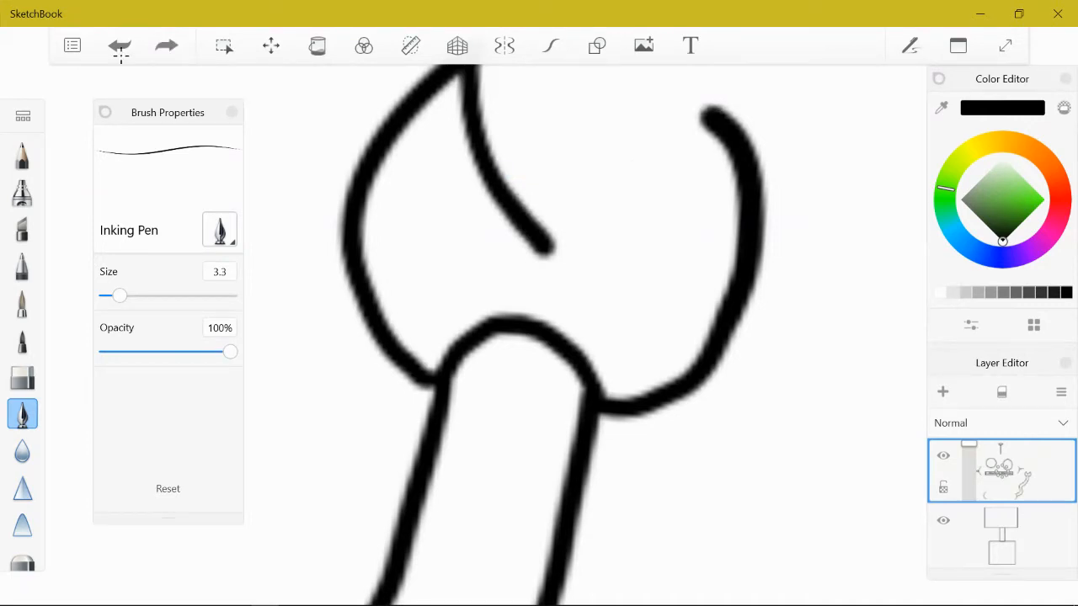
pyautogui.moveTo(515, 257)
pyautogui.mouseDown()
pyautogui.moveTo(610, 221)
pyautogui.moveTo(688, 140)
pyautogui.mouseUp()
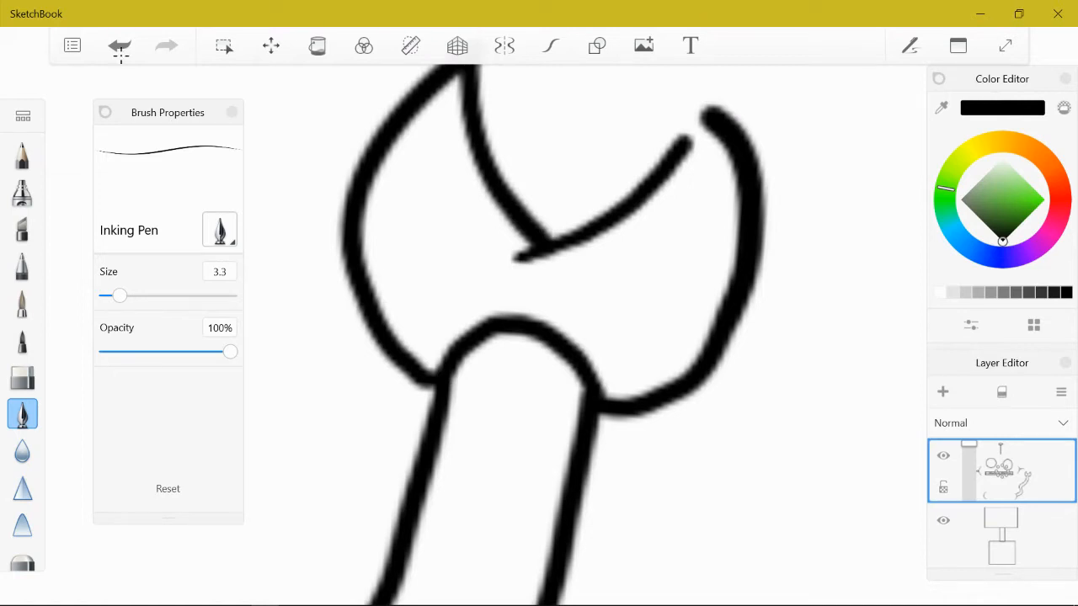
pyautogui.moveTo(707, 113)
pyautogui.mouseDown()
pyautogui.moveTo(685, 156)
pyautogui.moveTo(702, 132)
pyautogui.moveTo(616, 205)
pyautogui.mouseUp()
pyautogui.scroll(-5, 701, 311)
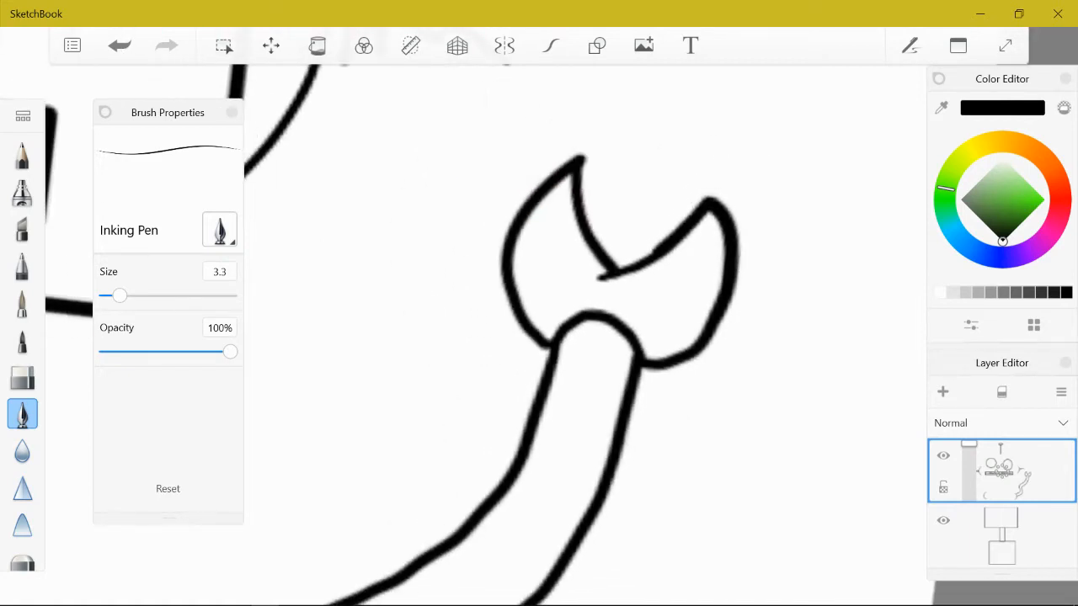
# Step: Draw a short stroke joining the left end of the claw's outline to the right arm's rounded cap
pyautogui.scroll(10, 564, 351)
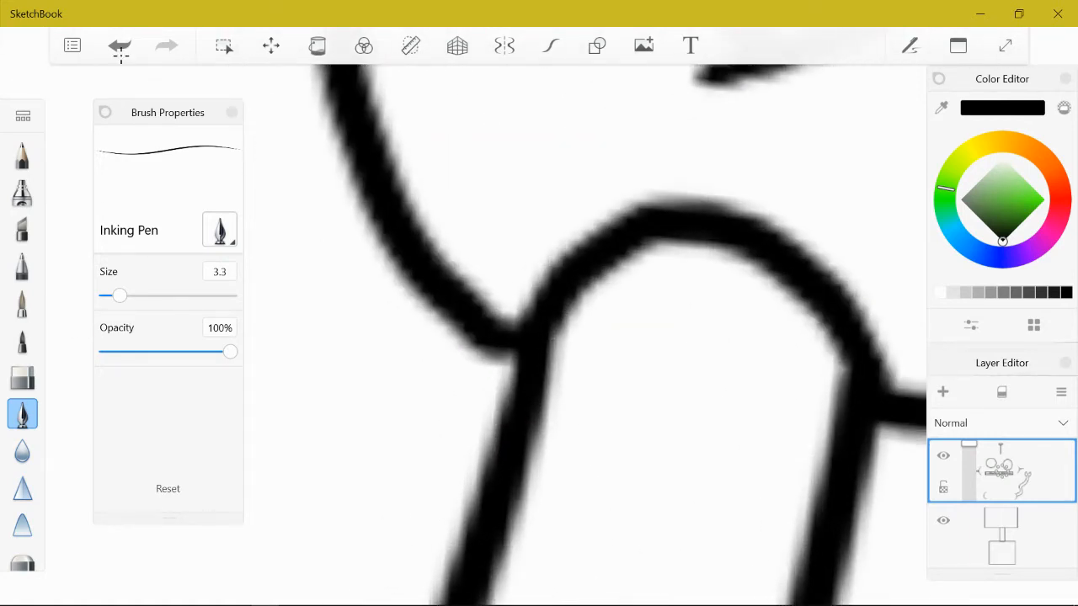
pyautogui.moveTo(498, 338); pyautogui.dragTo(525, 336)
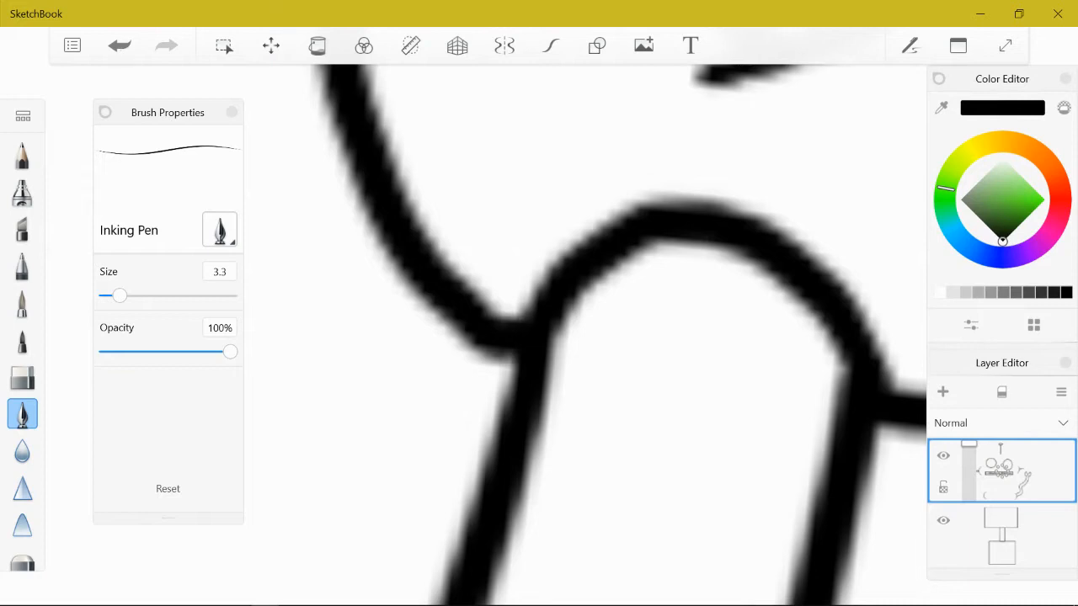
pyautogui.scroll(-10, 724, 295)
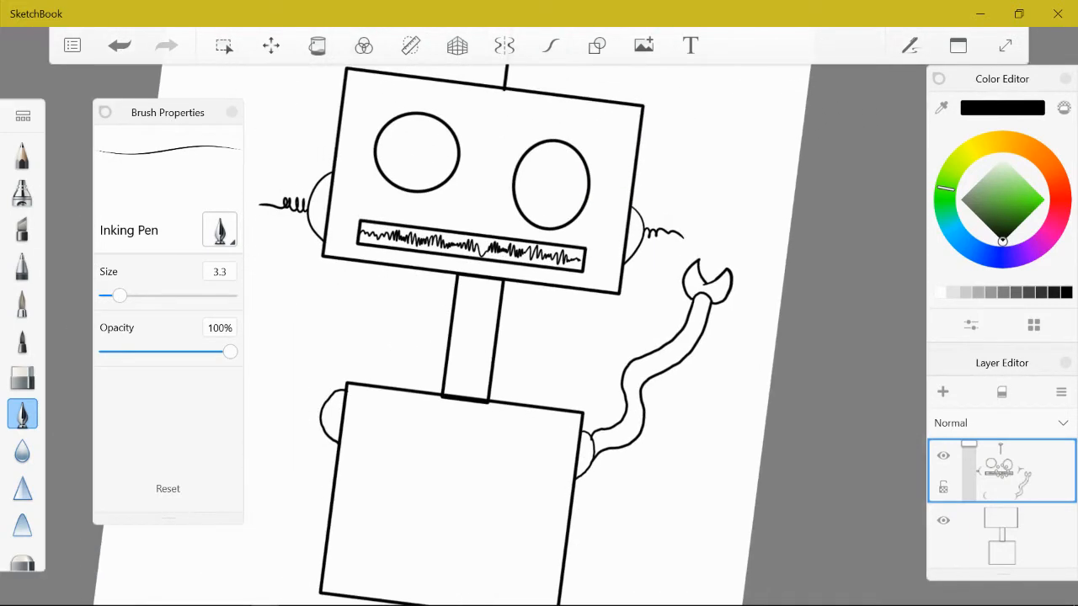
# Step: Draw a wavy arm from two parallel freehand lines sloping down and outward from the left shoulder, with its end closed
pyautogui.scroll(-2, 573, 354)
pyautogui.scroll(8, 572, 354)
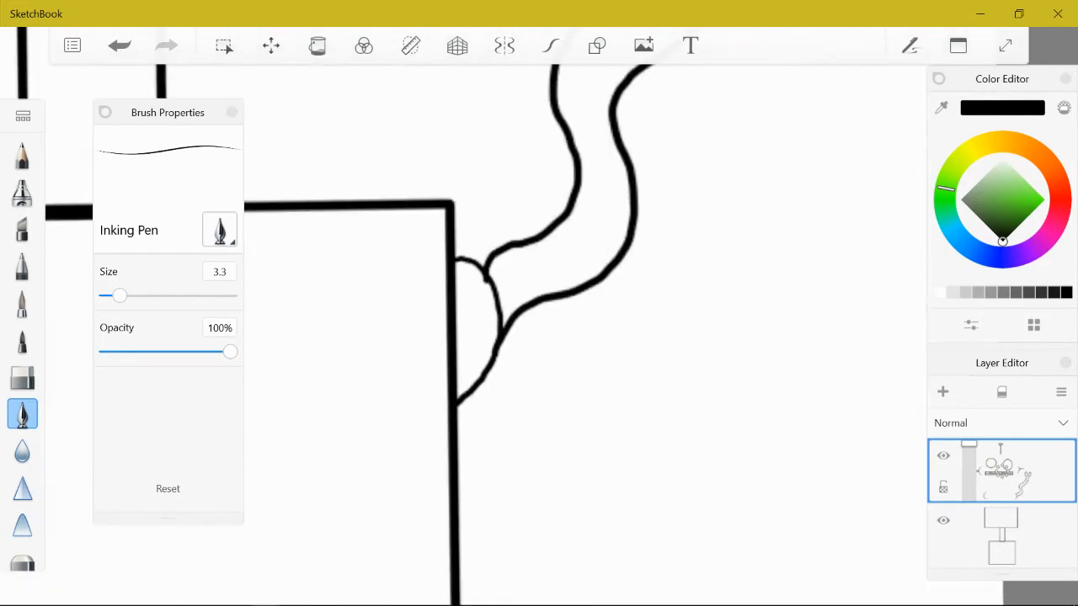
pyautogui.scroll(-10, 539, 319)
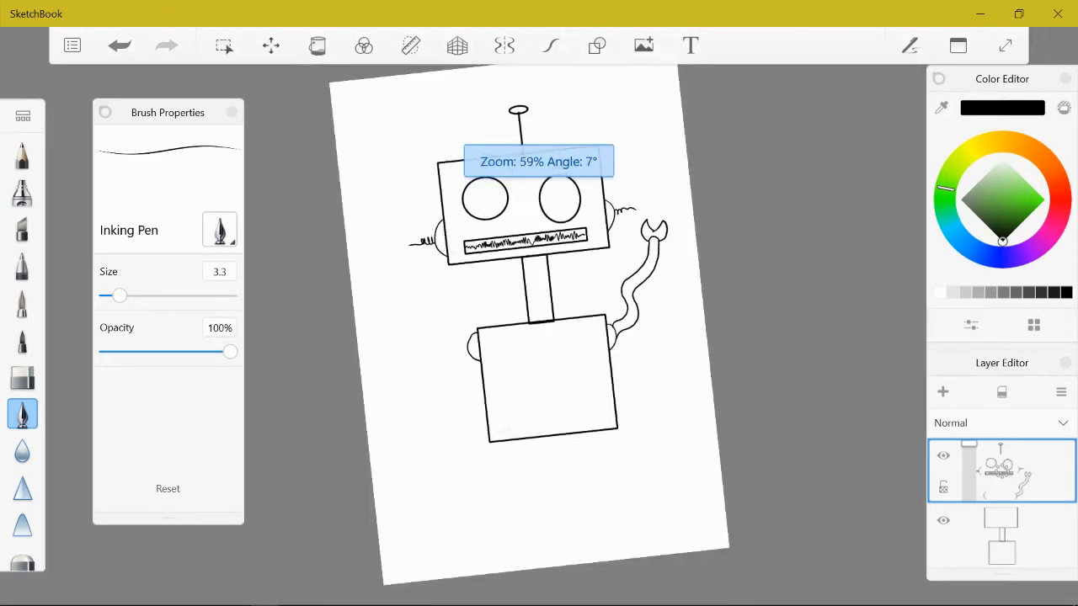
pyautogui.scroll(5, 489, 357)
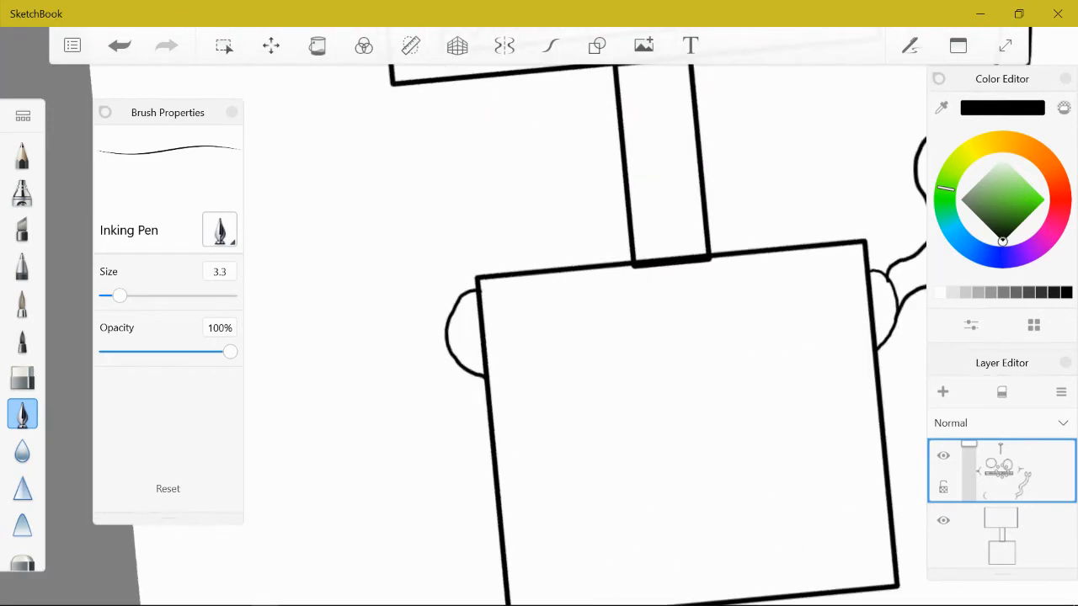
pyautogui.scroll(-4, 538, 337)
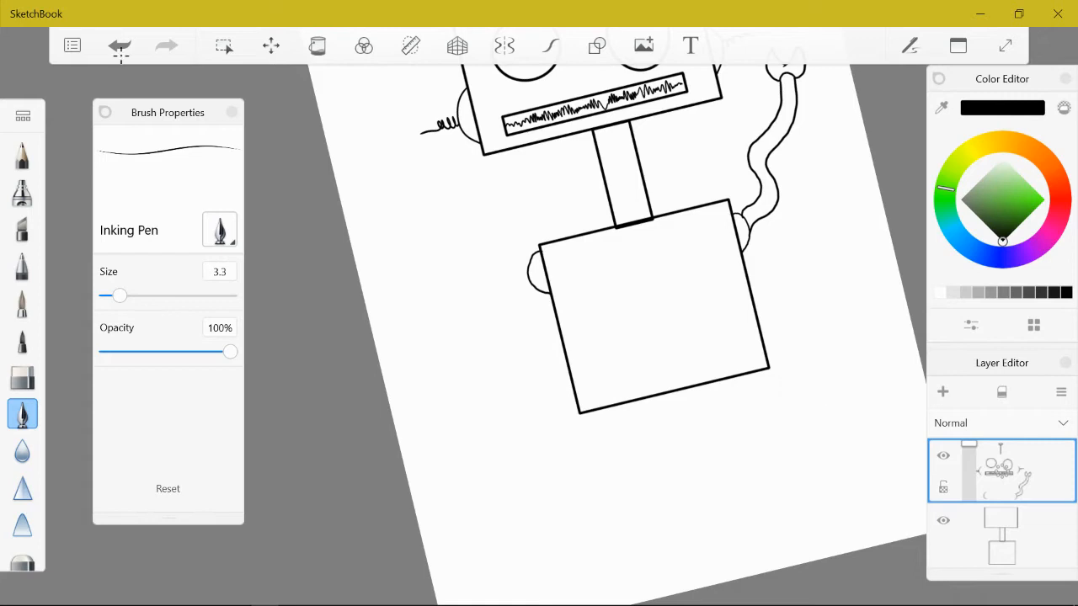
pyautogui.moveTo(530, 261)
pyautogui.mouseDown()
pyautogui.moveTo(505, 269)
pyautogui.moveTo(495, 323)
pyautogui.moveTo(453, 345)
pyautogui.moveTo(429, 421)
pyautogui.mouseUp()
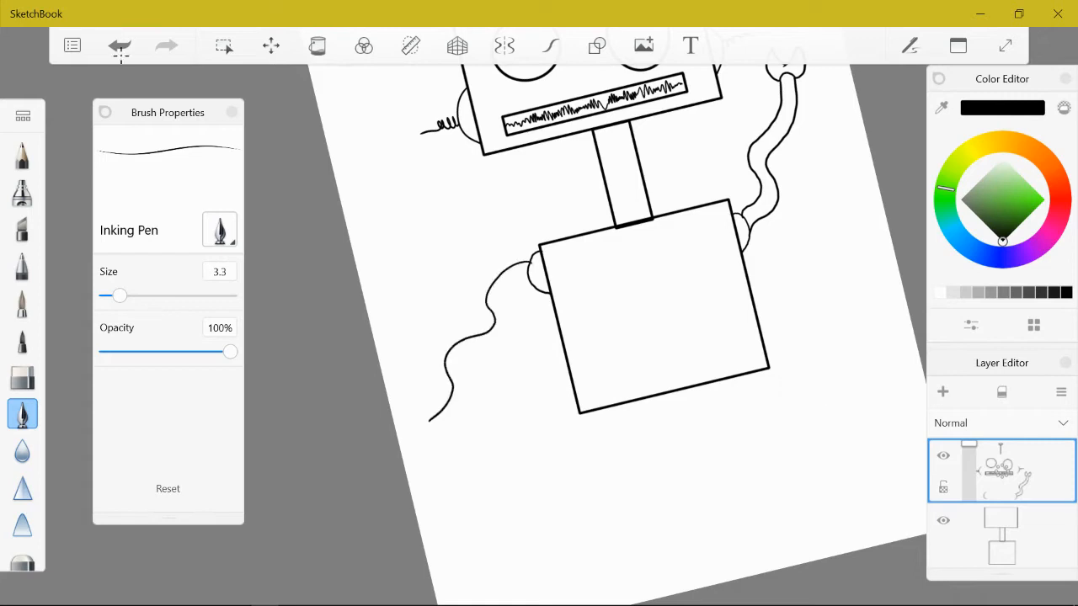
pyautogui.moveTo(530, 281)
pyautogui.mouseDown()
pyautogui.moveTo(473, 357)
pyautogui.moveTo(460, 424)
pyautogui.moveTo(435, 436)
pyautogui.mouseUp()
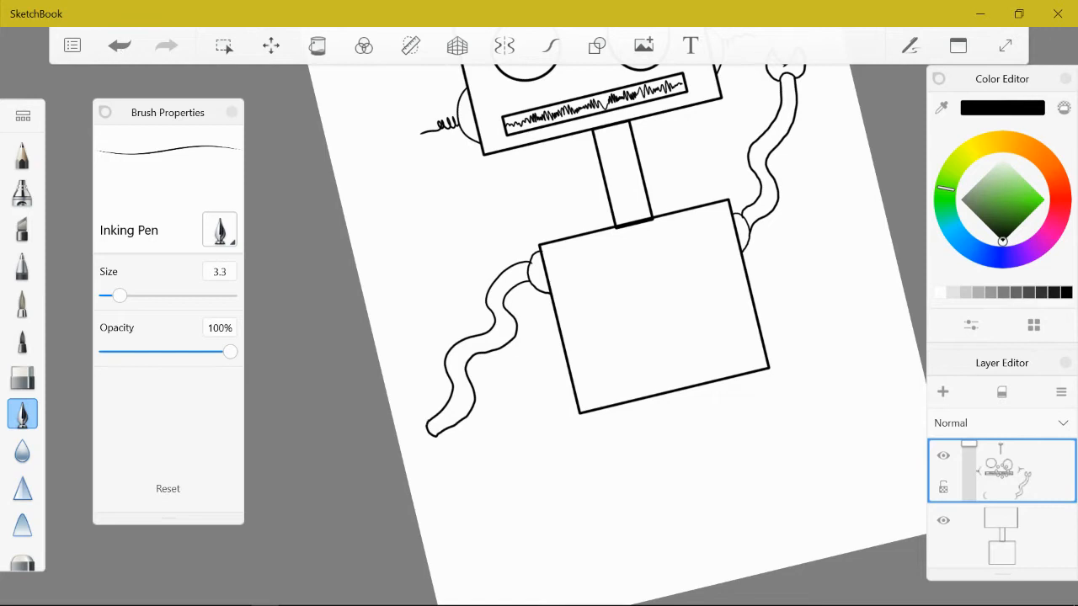
# Step: Draw a flared palm on the left arm's end and add three small square fingers along its outer edge
pyautogui.scroll(-5, 673, 336)
pyautogui.scroll(5, 589, 349)
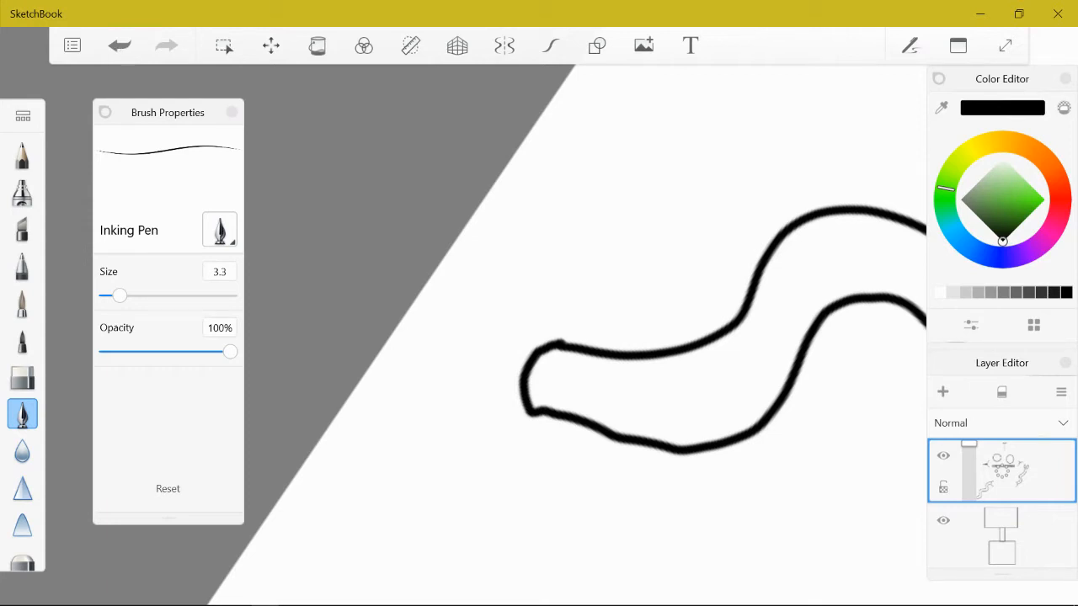
pyautogui.moveTo(555, 341)
pyautogui.mouseDown()
pyautogui.moveTo(530, 283)
pyautogui.moveTo(514, 285)
pyautogui.moveTo(442, 447)
pyautogui.moveTo(526, 413)
pyautogui.mouseUp()
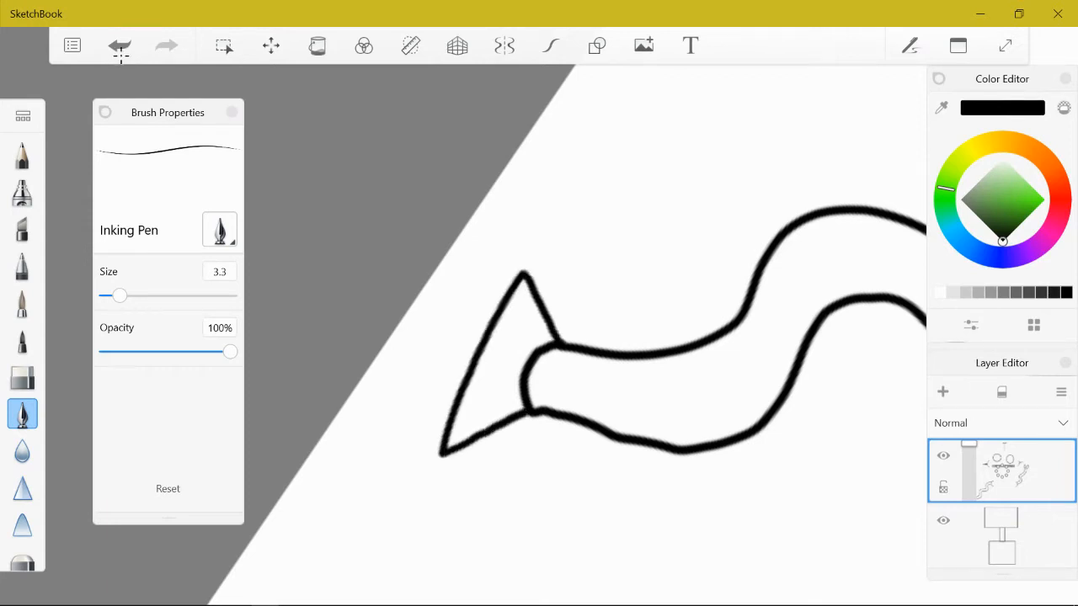
pyautogui.moveTo(517, 274)
pyautogui.mouseDown()
pyautogui.moveTo(464, 271)
pyautogui.moveTo(498, 308)
pyautogui.moveTo(416, 357)
pyautogui.moveTo(467, 375)
pyautogui.moveTo(395, 395)
pyautogui.moveTo(425, 442)
pyautogui.moveTo(443, 446)
pyautogui.mouseUp()
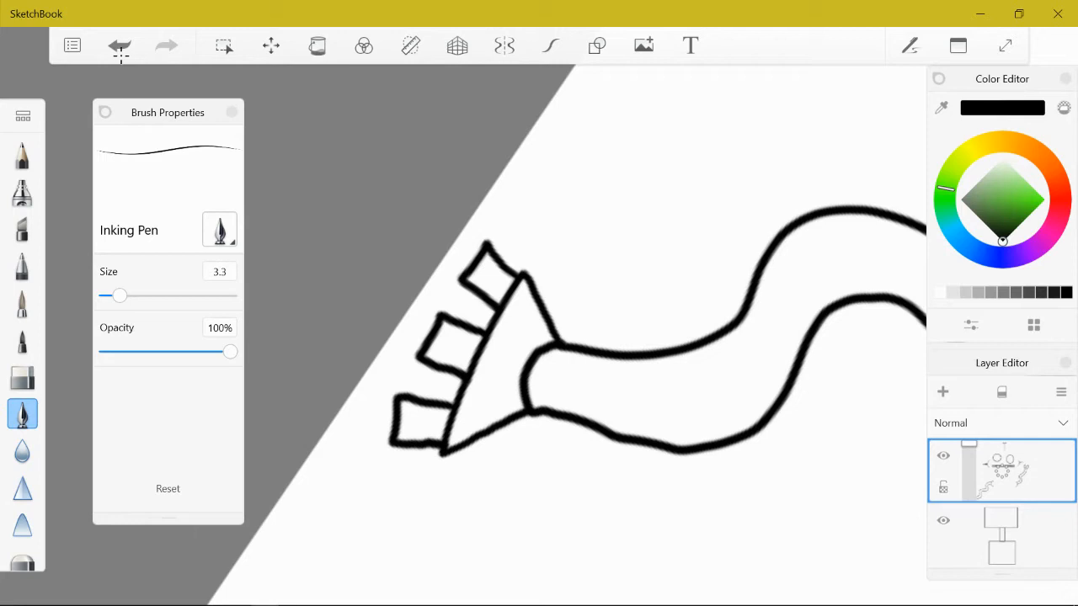
pyautogui.scroll(5, 532, 275)
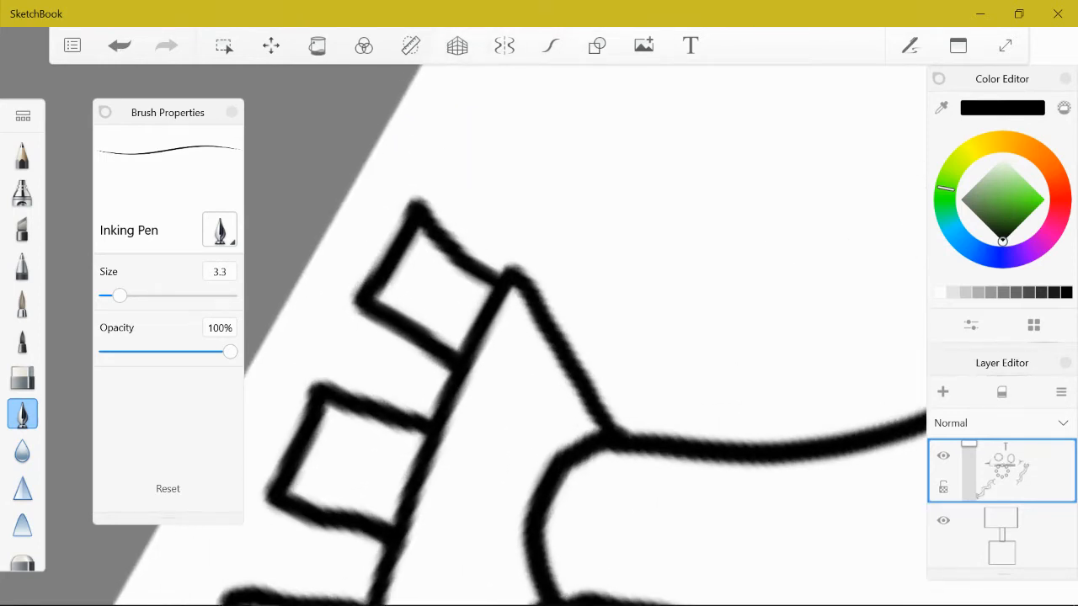
pyautogui.scroll(-5, 589, 286)
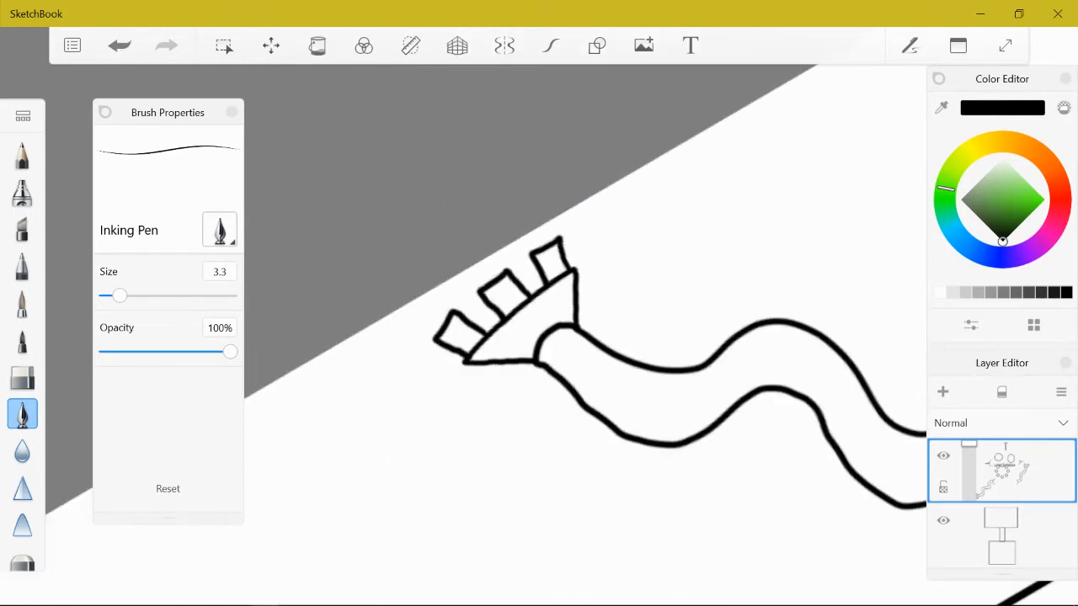
pyautogui.scroll(-5, 522, 337)
pyautogui.scroll(-3, 581, 337)
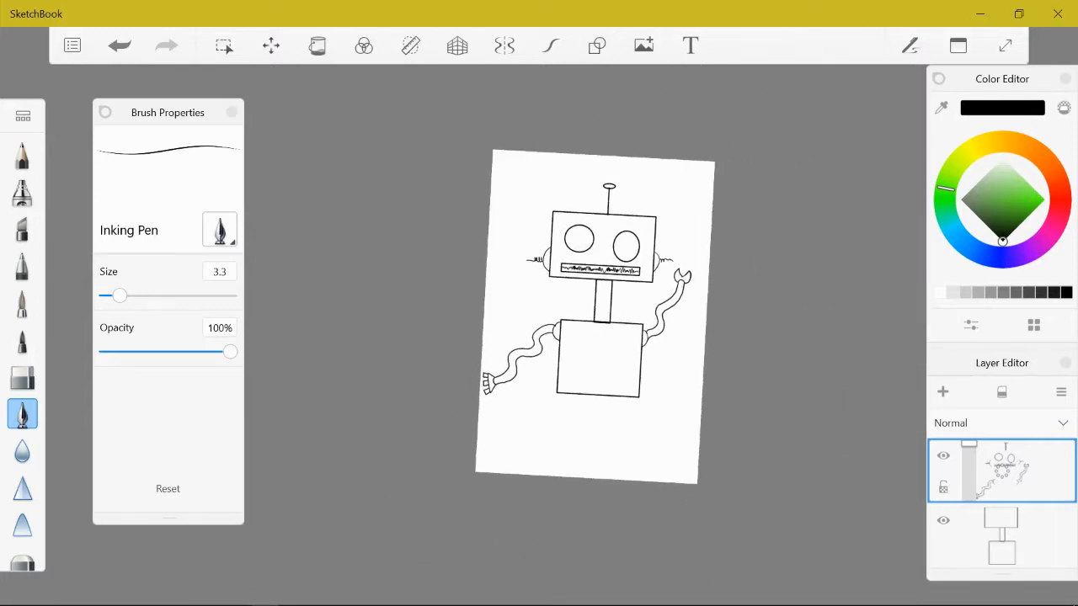
pyautogui.scroll(4, 623, 345)
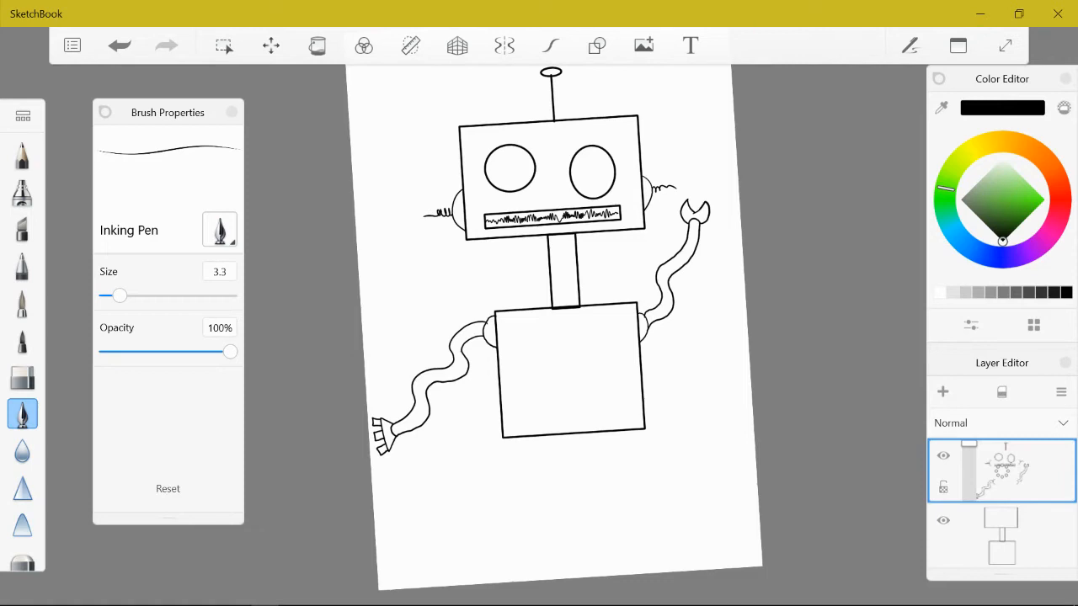
pyautogui.scroll(2, 564, 337)
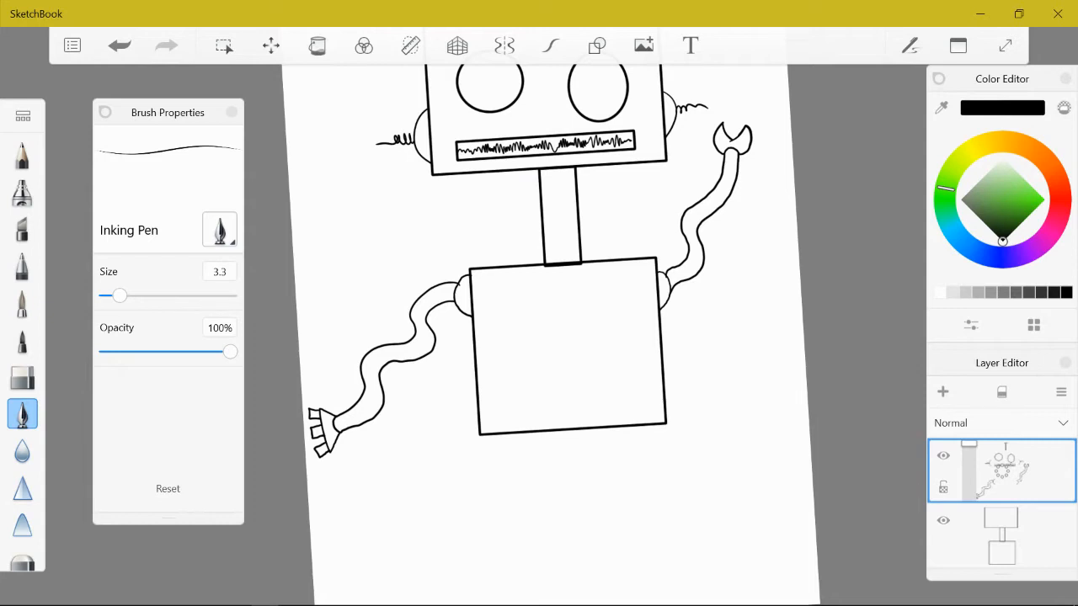
pyautogui.scroll(5, 550, 252)
pyautogui.moveTo(678, 351); pyautogui.dragTo(681, 358)
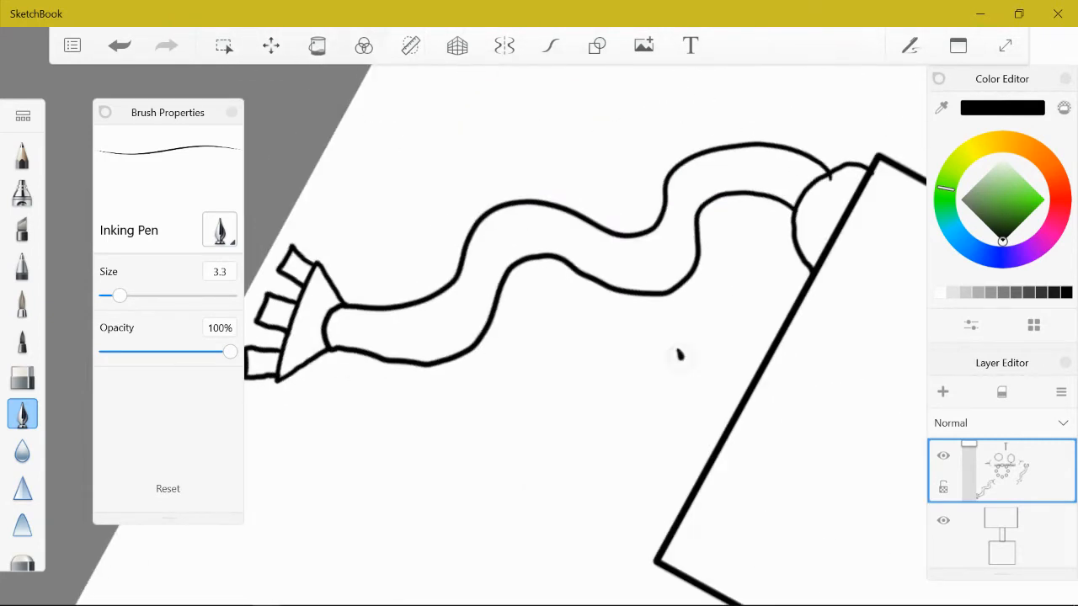
pyautogui.click(120, 45)
# Step: Draw ten curved cross lines as segments along the left arm, from the wrist past the first bend to the second bend
pyautogui.scroll(3, 539, 337)
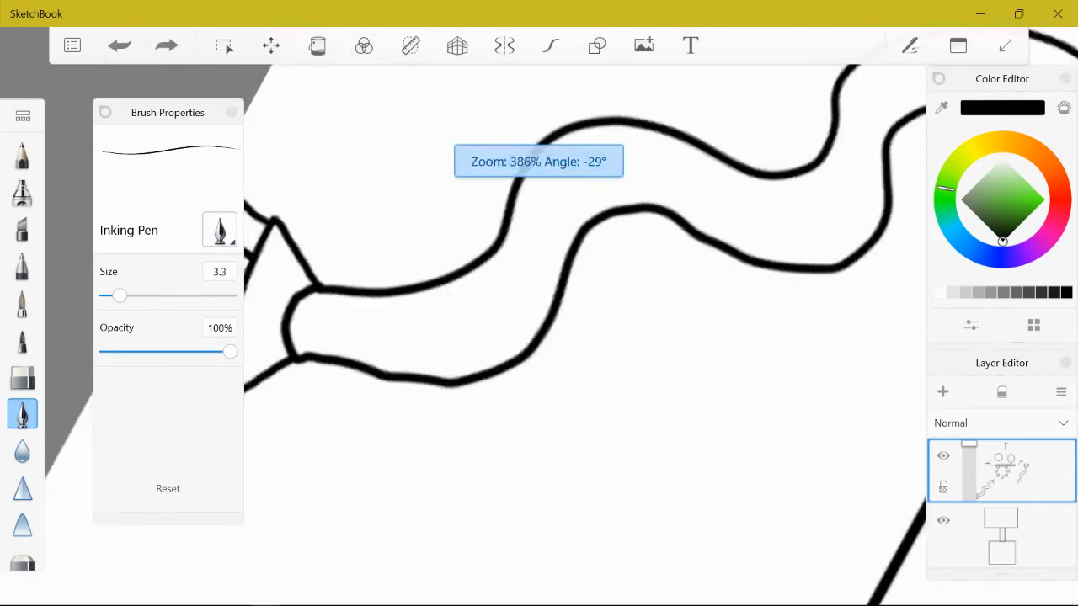
pyautogui.moveTo(347, 292)
pyautogui.mouseDown()
pyautogui.moveTo(332, 323)
pyautogui.moveTo(344, 362)
pyautogui.mouseUp()
pyautogui.click(389, 296)
pyautogui.moveTo(389, 296); pyautogui.dragTo(399, 377)
pyautogui.moveTo(437, 287)
pyautogui.mouseDown()
pyautogui.moveTo(463, 367)
pyautogui.moveTo(478, 381)
pyautogui.mouseUp()
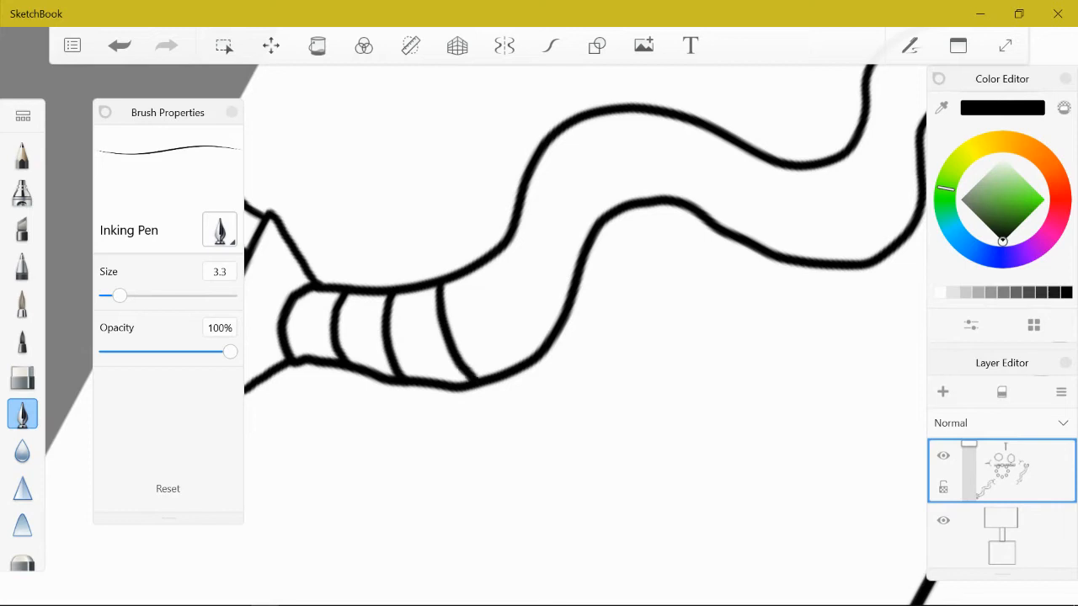
pyautogui.moveTo(488, 260)
pyautogui.mouseDown()
pyautogui.moveTo(496, 286)
pyautogui.moveTo(548, 341)
pyautogui.mouseUp()
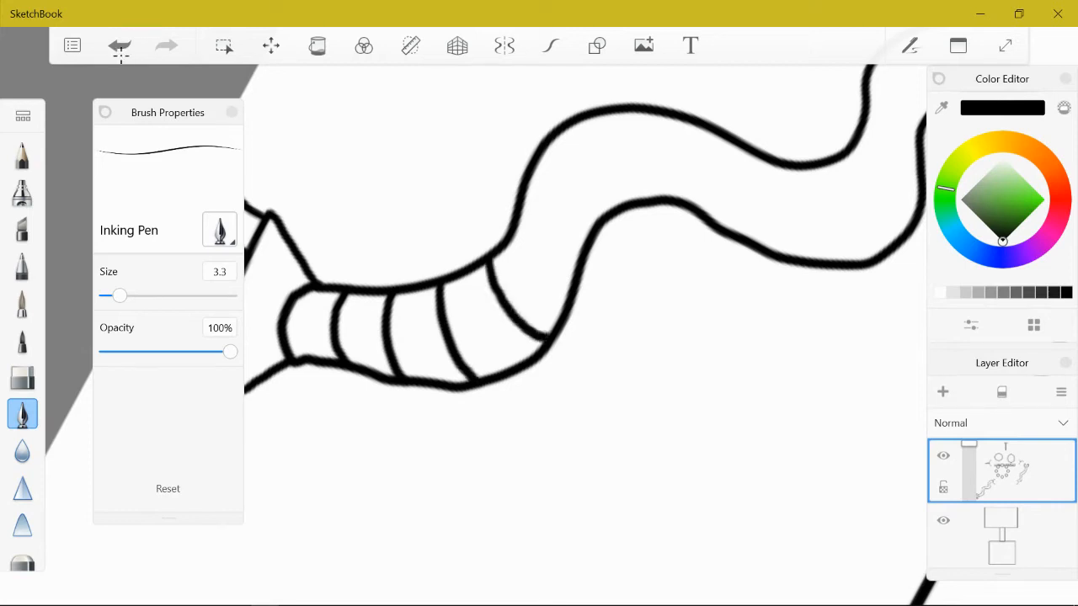
pyautogui.moveTo(519, 212)
pyautogui.mouseDown()
pyautogui.moveTo(549, 249)
pyautogui.moveTo(579, 255)
pyautogui.mouseUp()
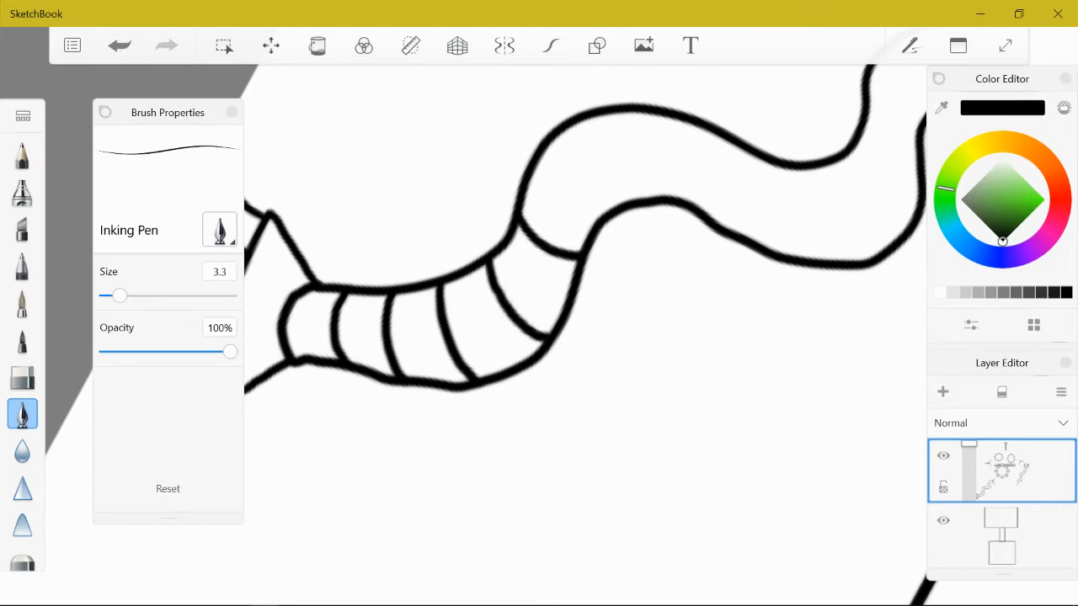
pyautogui.moveTo(552, 139)
pyautogui.mouseDown()
pyautogui.moveTo(566, 179)
pyautogui.moveTo(621, 205)
pyautogui.mouseUp()
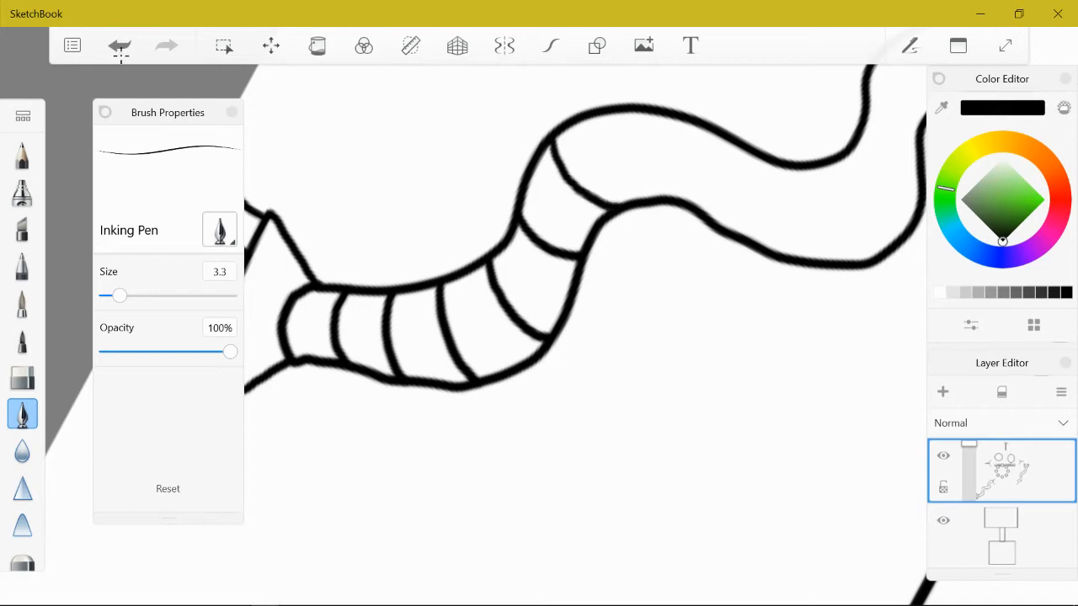
pyautogui.moveTo(636, 112); pyautogui.dragTo(656, 198)
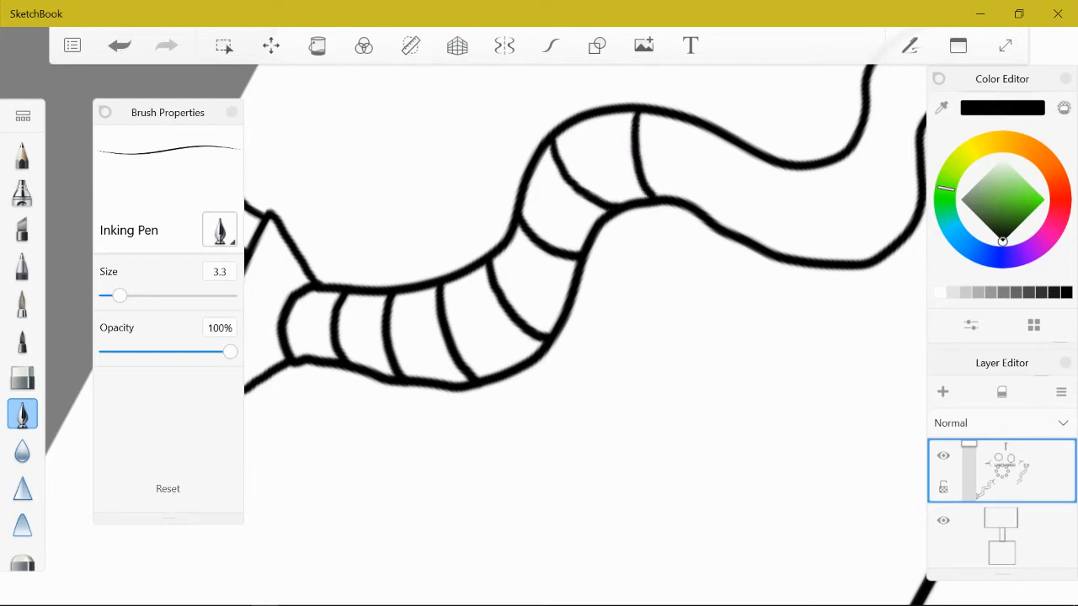
pyautogui.moveTo(716, 131)
pyautogui.mouseDown()
pyautogui.moveTo(693, 183)
pyautogui.moveTo(704, 212)
pyautogui.mouseUp()
pyautogui.moveTo(762, 157)
pyautogui.mouseDown()
pyautogui.moveTo(748, 178)
pyautogui.moveTo(753, 251)
pyautogui.mouseUp()
pyautogui.moveTo(810, 168); pyautogui.dragTo(825, 261)
pyautogui.scroll(-5, 539, 334)
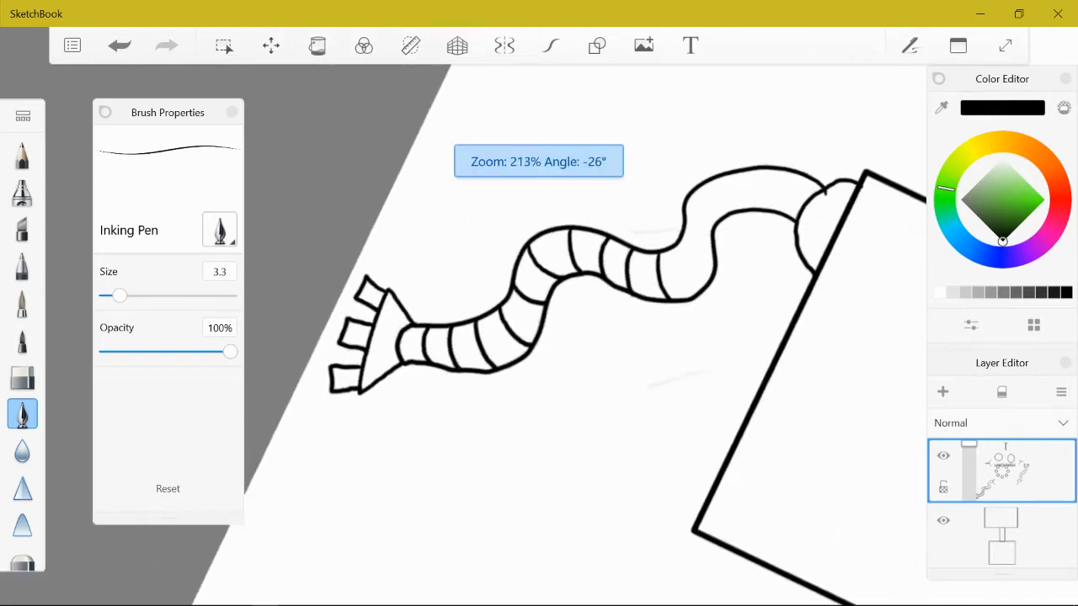
# Step: Continue the left arm's segments with six more curved cross lines around the second bend up to the shoulder
pyautogui.scroll(6, 758, 253)
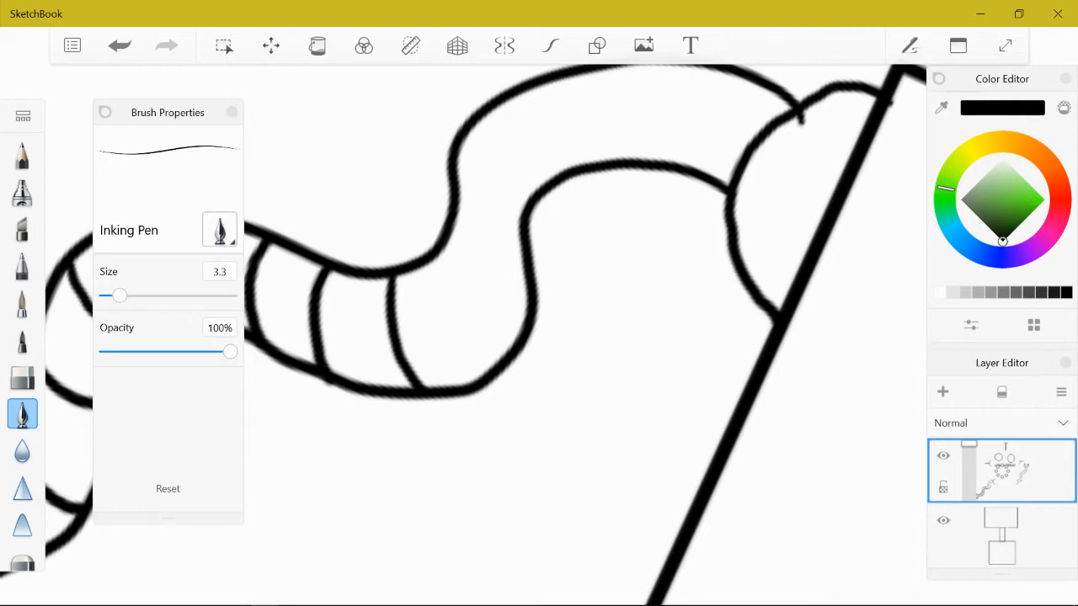
pyautogui.moveTo(445, 245)
pyautogui.mouseDown()
pyautogui.moveTo(480, 314)
pyautogui.moveTo(520, 334)
pyautogui.mouseUp()
pyautogui.moveTo(521, 245); pyautogui.dragTo(454, 216)
pyautogui.moveTo(477, 119)
pyautogui.mouseDown()
pyautogui.moveTo(498, 169)
pyautogui.moveTo(538, 194)
pyautogui.mouseUp()
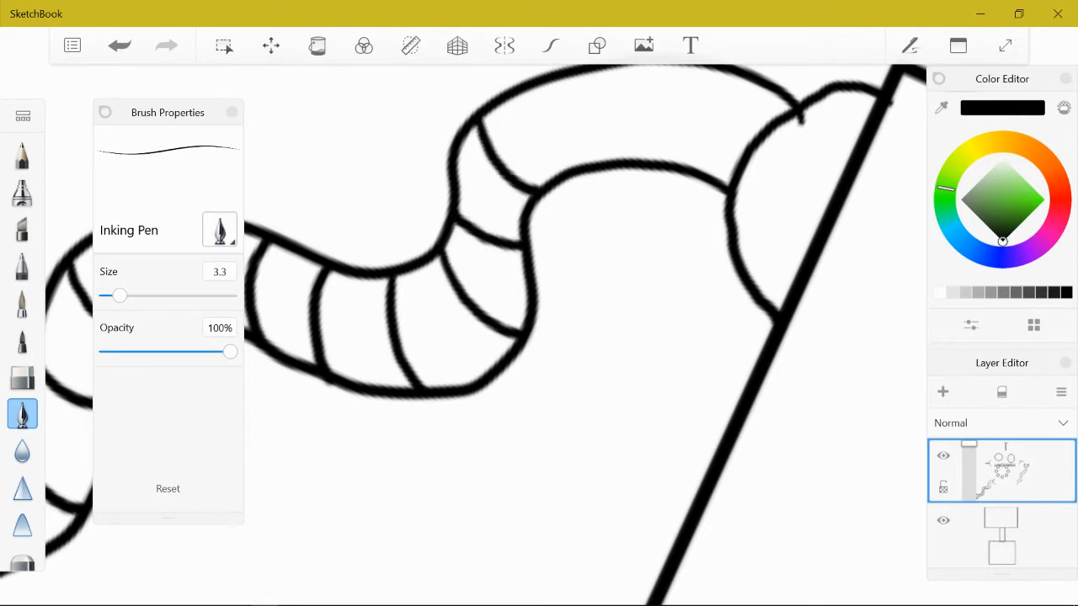
pyautogui.scroll(-3, 539, 336)
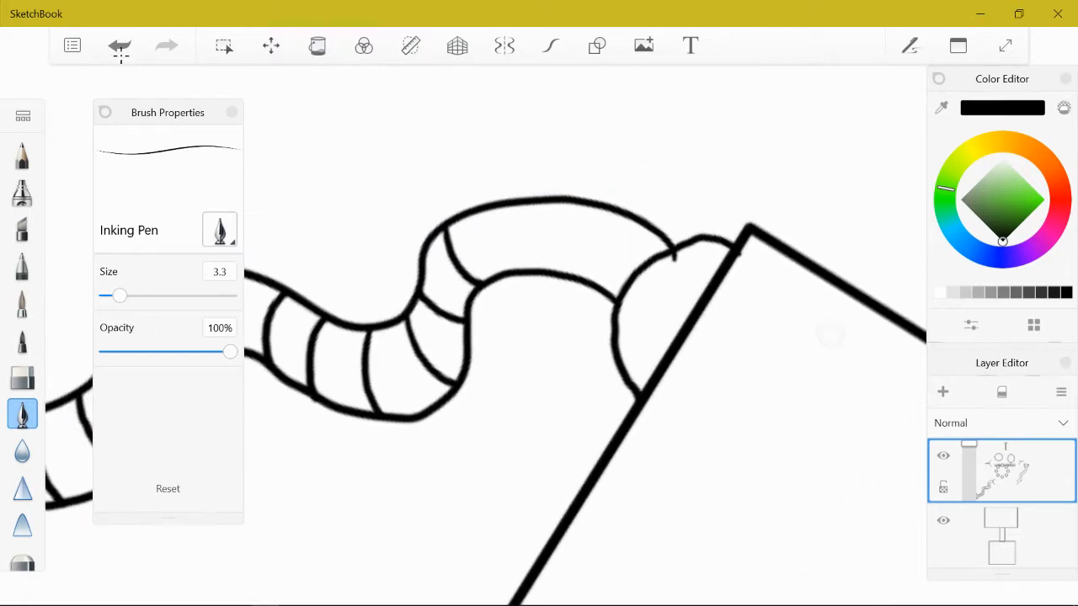
pyautogui.moveTo(500, 205); pyautogui.dragTo(521, 270)
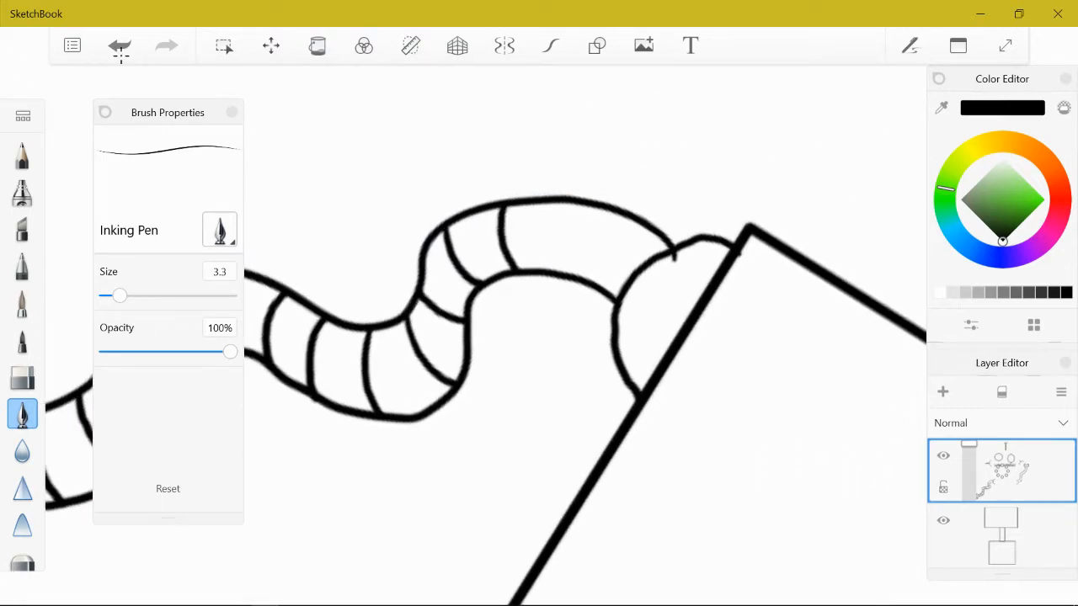
pyautogui.moveTo(554, 203); pyautogui.dragTo(553, 270)
pyautogui.moveTo(603, 210); pyautogui.dragTo(592, 280)
pyautogui.scroll(-6, 711, 270)
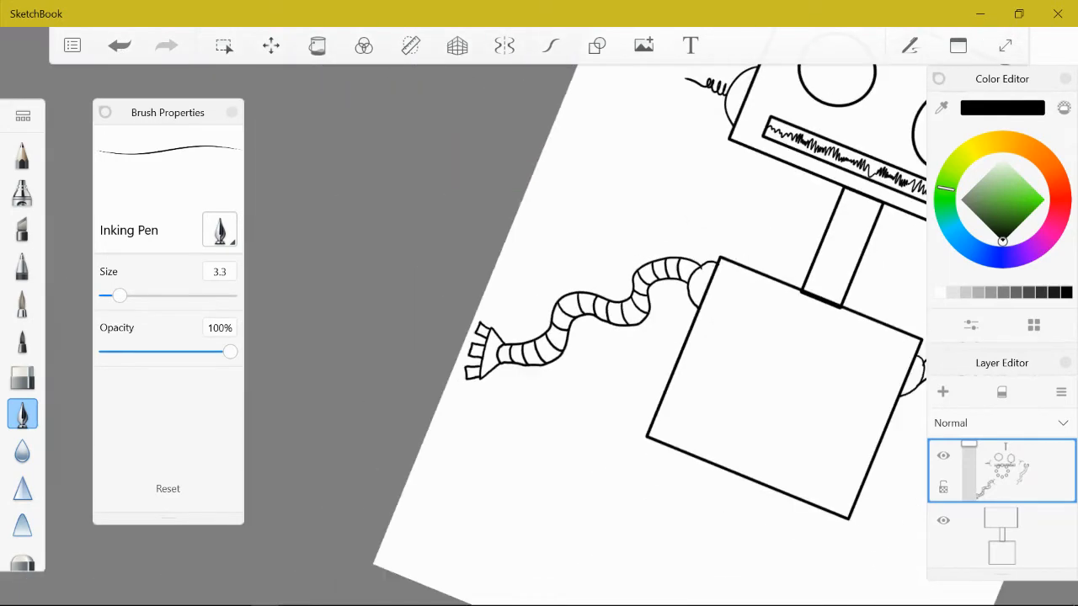
pyautogui.scroll(-2, 539, 320)
pyautogui.scroll(8, 538, 320)
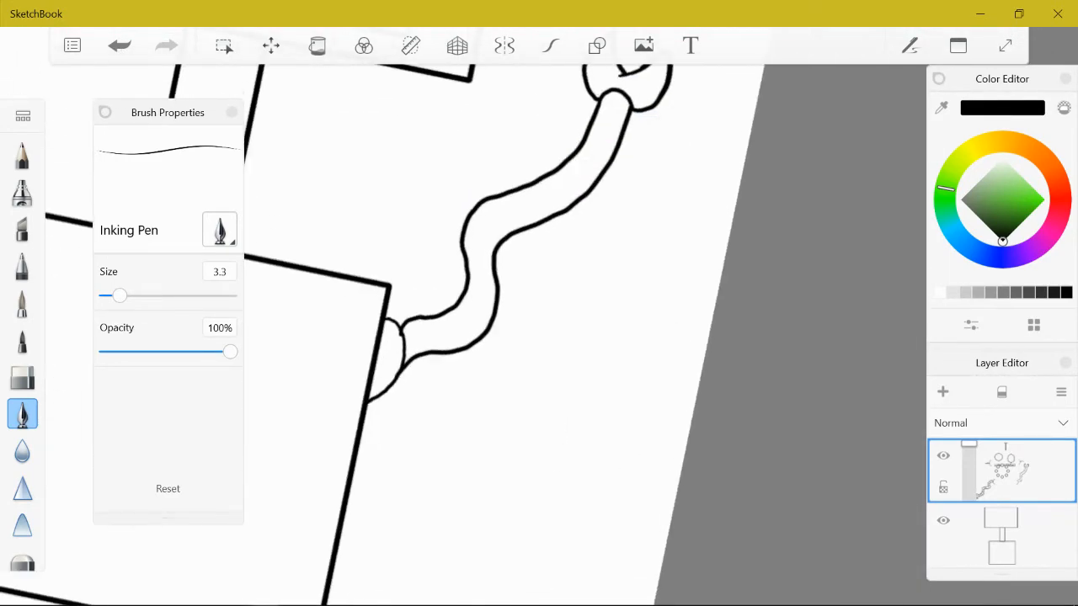
# Step: Draw six curved cross lines as segments along the raised right arm, from the claw hand toward its first bend
pyautogui.scroll(-2, 538, 320)
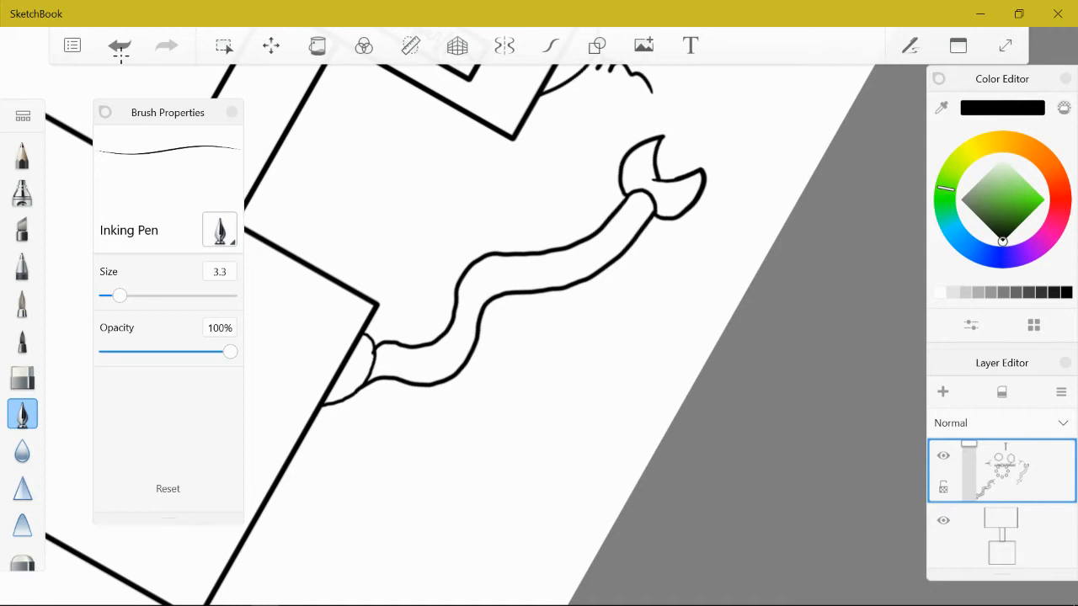
pyautogui.moveTo(623, 201)
pyautogui.mouseDown()
pyautogui.moveTo(651, 196)
pyautogui.moveTo(642, 220)
pyautogui.moveTo(627, 249)
pyautogui.mouseUp()
pyautogui.scroll(5, 657, 244)
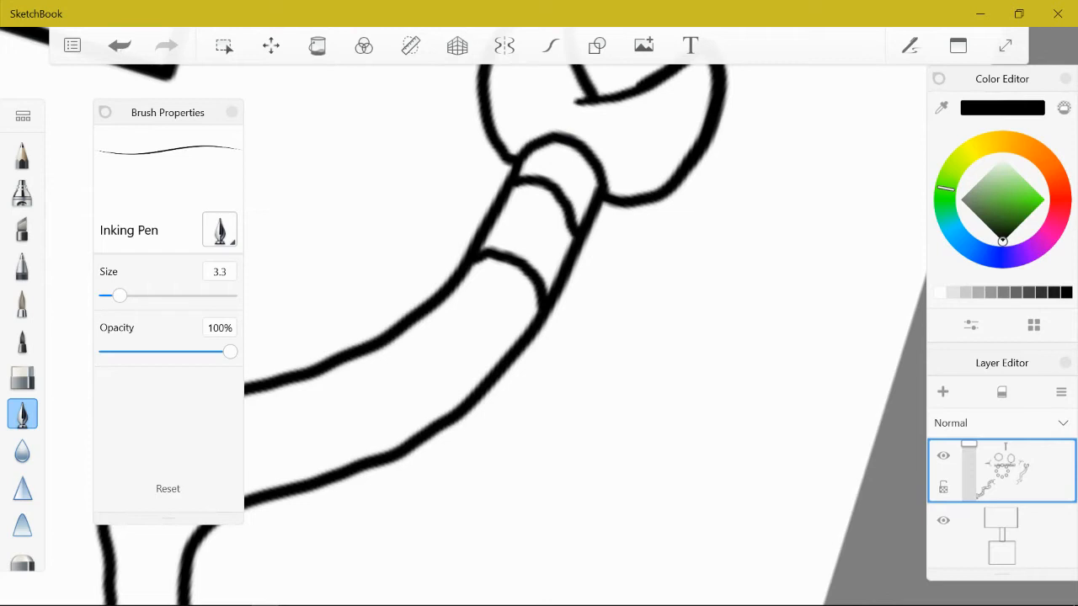
pyautogui.moveTo(452, 293)
pyautogui.mouseDown()
pyautogui.moveTo(481, 296)
pyautogui.moveTo(500, 364)
pyautogui.mouseUp()
pyautogui.moveTo(397, 337)
pyautogui.mouseDown()
pyautogui.moveTo(429, 383)
pyautogui.moveTo(427, 440)
pyautogui.mouseUp()
pyautogui.scroll(-4, 538, 320)
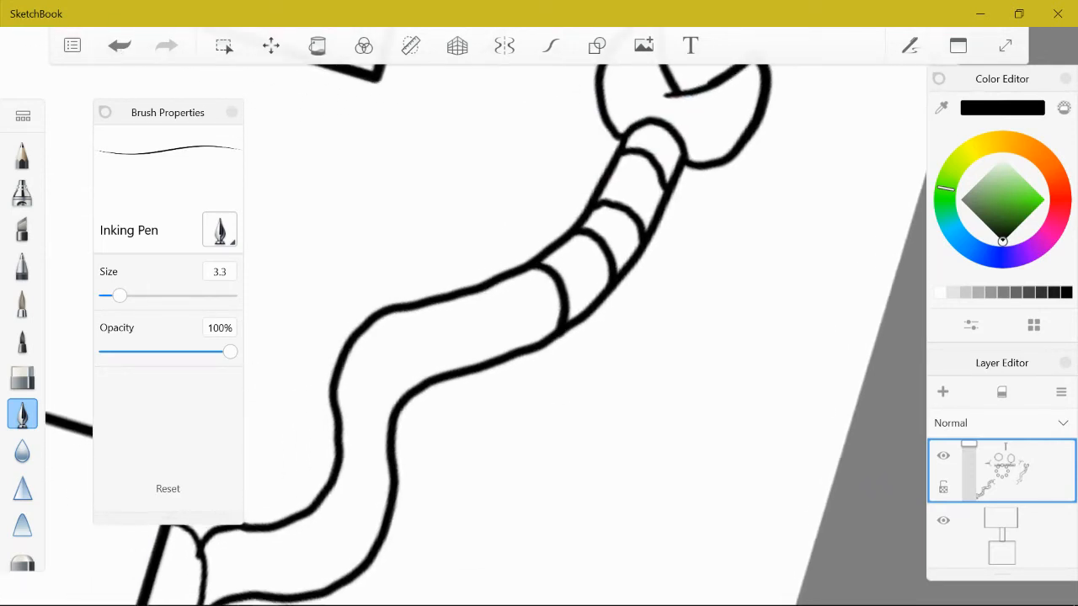
pyautogui.moveTo(488, 288)
pyautogui.mouseDown()
pyautogui.moveTo(515, 337)
pyautogui.moveTo(511, 354)
pyautogui.mouseUp()
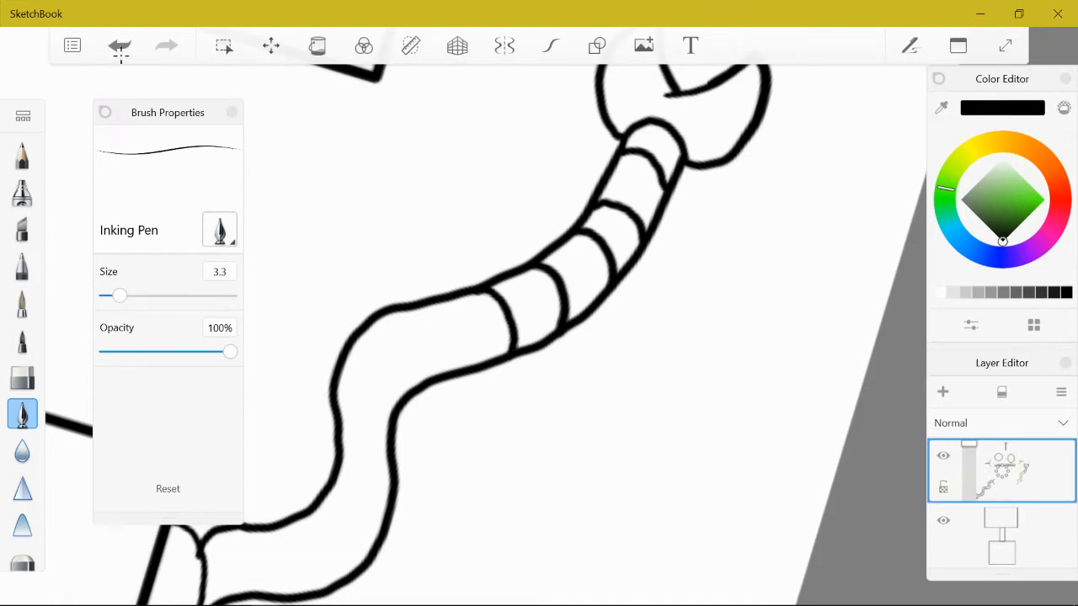
pyautogui.moveTo(438, 301); pyautogui.dragTo(459, 371)
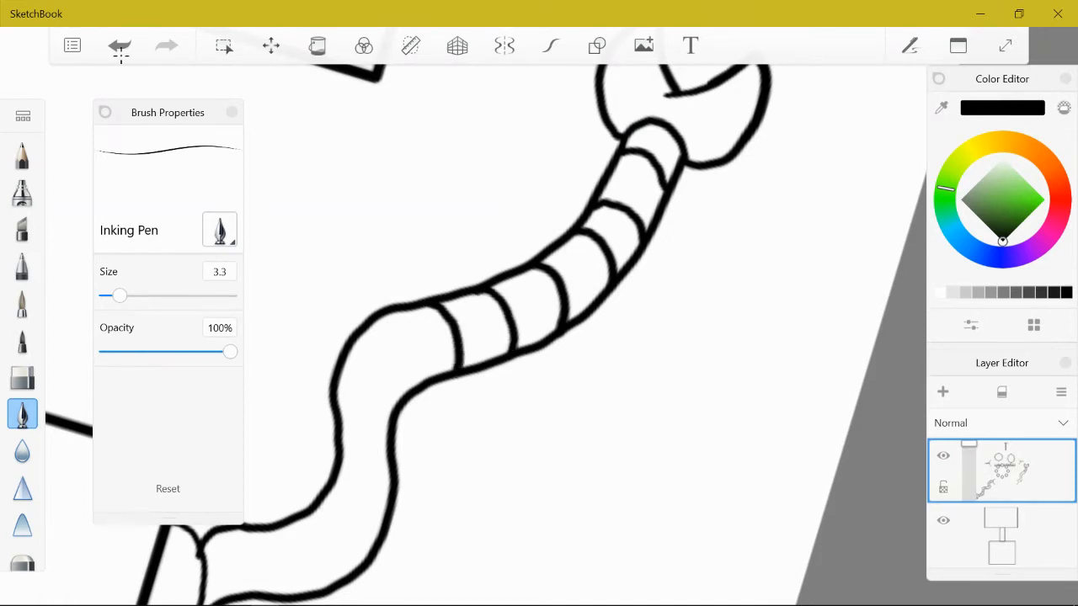
pyautogui.moveTo(522, 465)
pyautogui.mouseDown()
pyautogui.moveTo(557, 416)
pyautogui.moveTo(715, 333)
pyautogui.mouseUp()
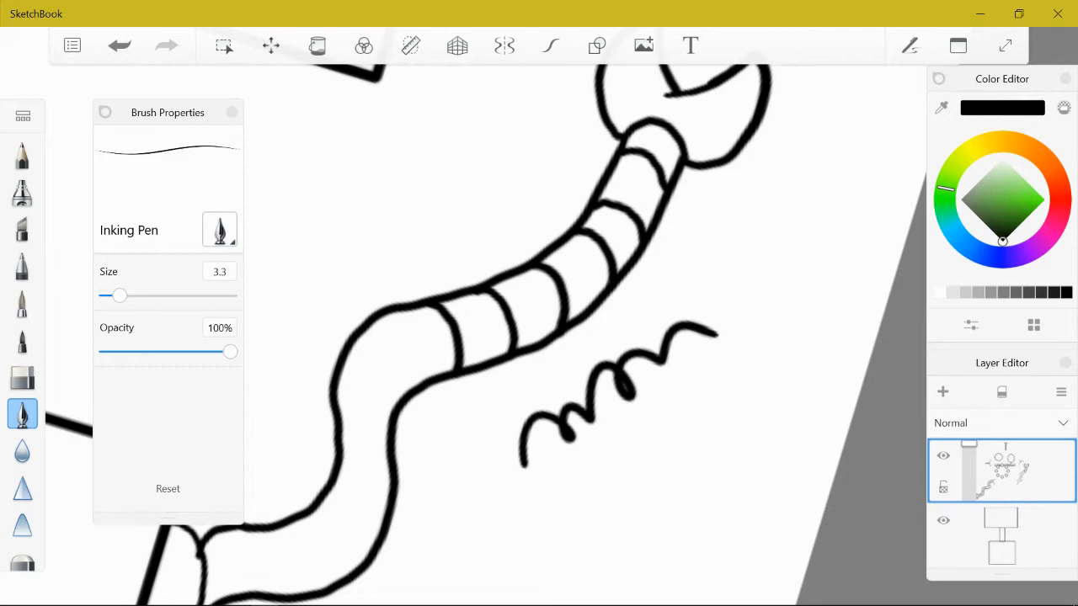
pyautogui.click(119, 45)
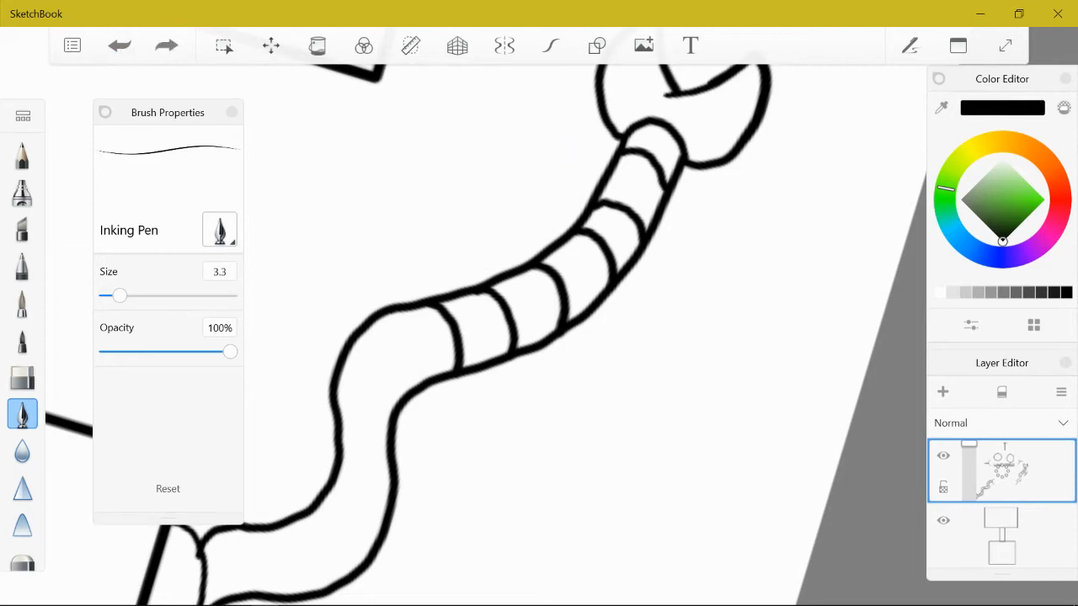
# Step: Continue the right arm's segments with seven more curved cross lines around both bends down to the shoulder
pyautogui.moveTo(390, 313); pyautogui.dragTo(419, 384)
pyautogui.moveTo(340, 367)
pyautogui.mouseDown()
pyautogui.moveTo(387, 387)
pyautogui.moveTo(400, 421)
pyautogui.mouseUp()
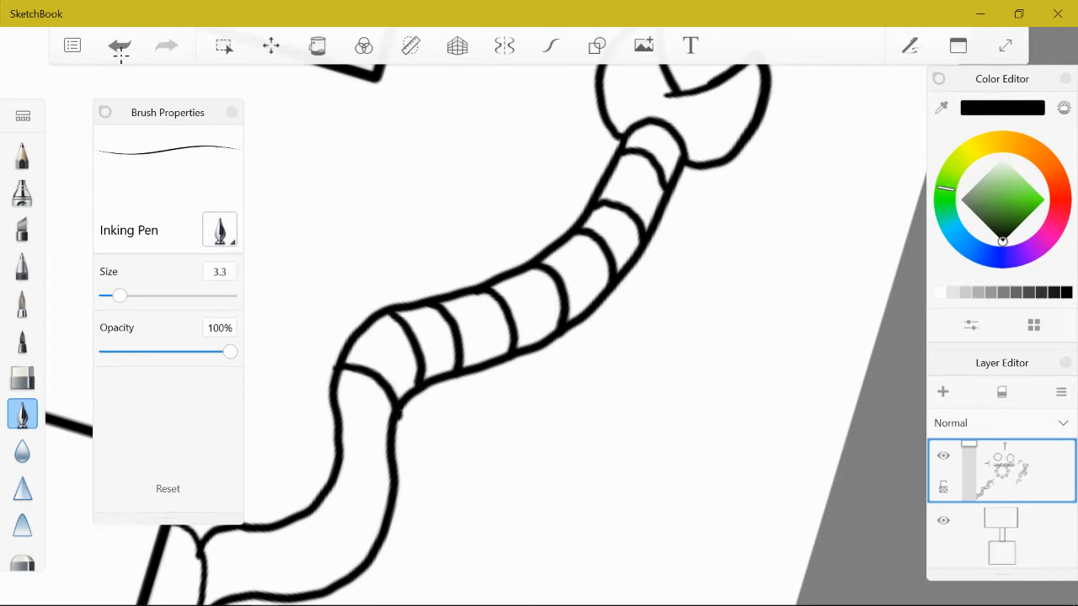
pyautogui.moveTo(340, 443)
pyautogui.mouseDown()
pyautogui.moveTo(370, 431)
pyautogui.moveTo(389, 464)
pyautogui.mouseUp()
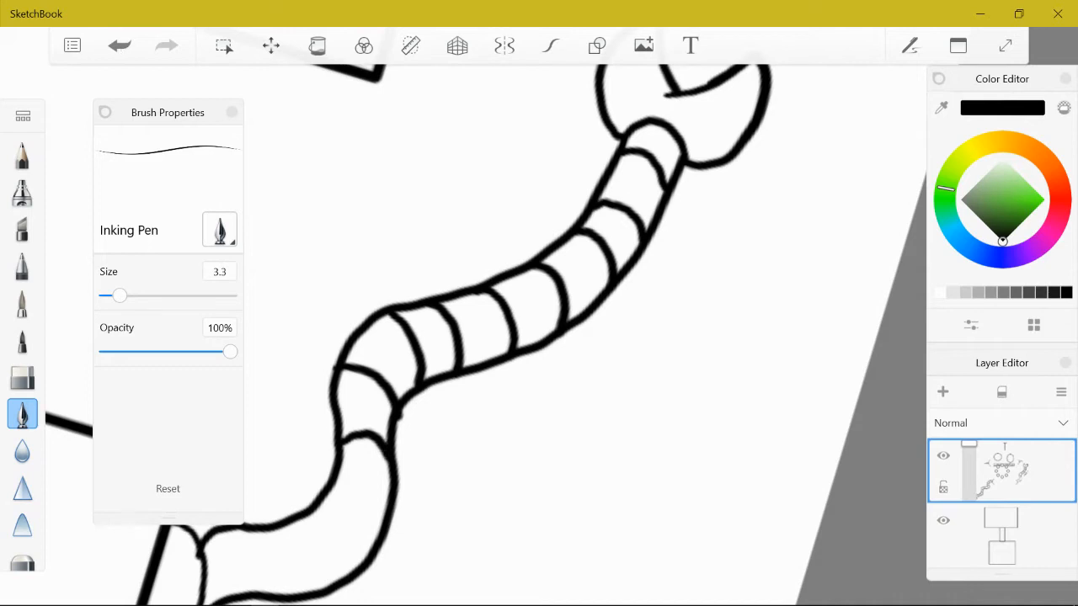
pyautogui.scroll(-3, 538, 317)
pyautogui.moveTo(482, 309)
pyautogui.mouseDown()
pyautogui.moveTo(513, 340)
pyautogui.moveTo(485, 353)
pyautogui.moveTo(488, 380)
pyautogui.mouseUp()
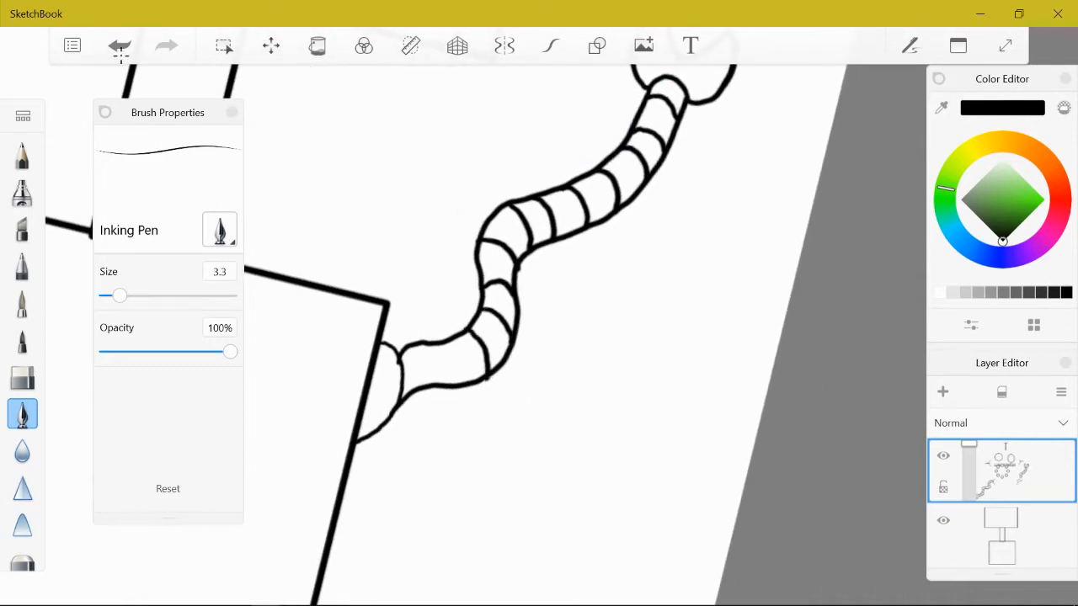
pyautogui.moveTo(440, 345)
pyautogui.mouseDown()
pyautogui.moveTo(456, 384)
pyautogui.moveTo(422, 376)
pyautogui.moveTo(425, 384)
pyautogui.mouseUp()
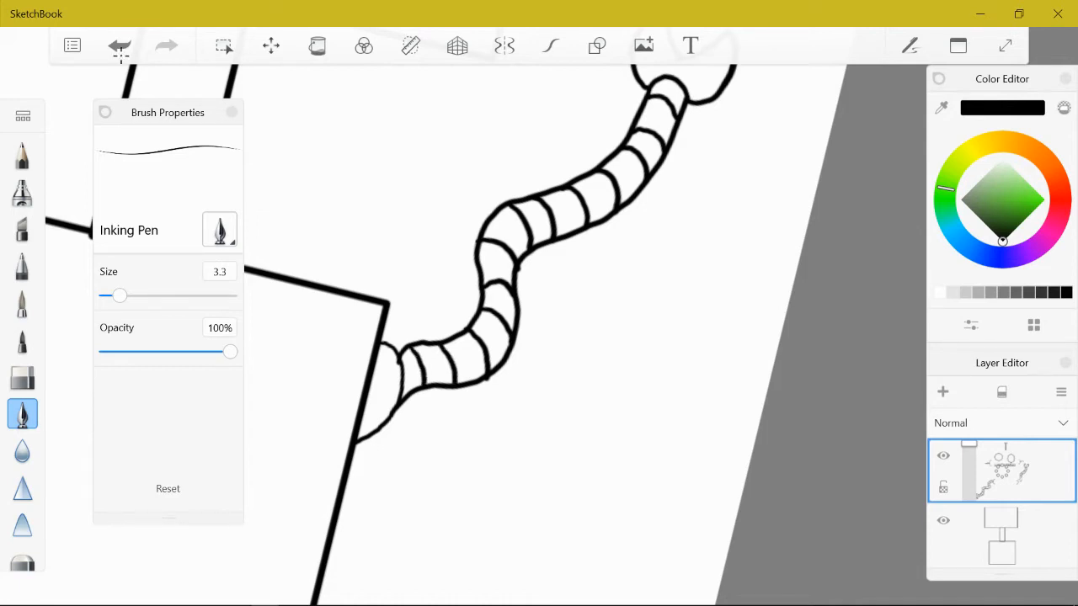
# Step: Draw two half-round hip joints under the body's lower corners and a coiled spring leg hanging from each
pyautogui.scroll(-5, 539, 317)
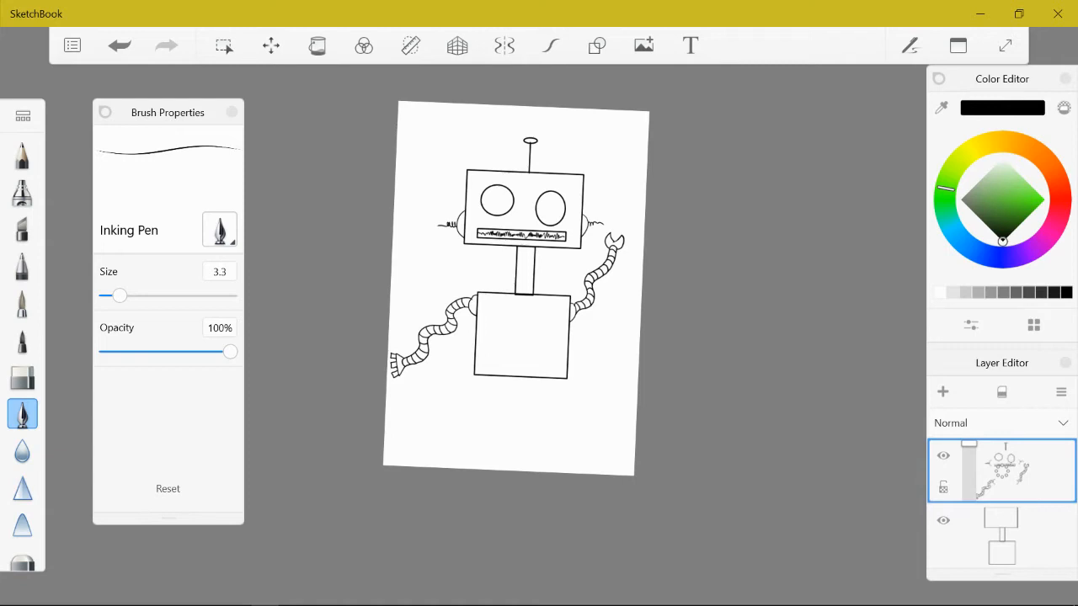
pyautogui.scroll(5, 530, 328)
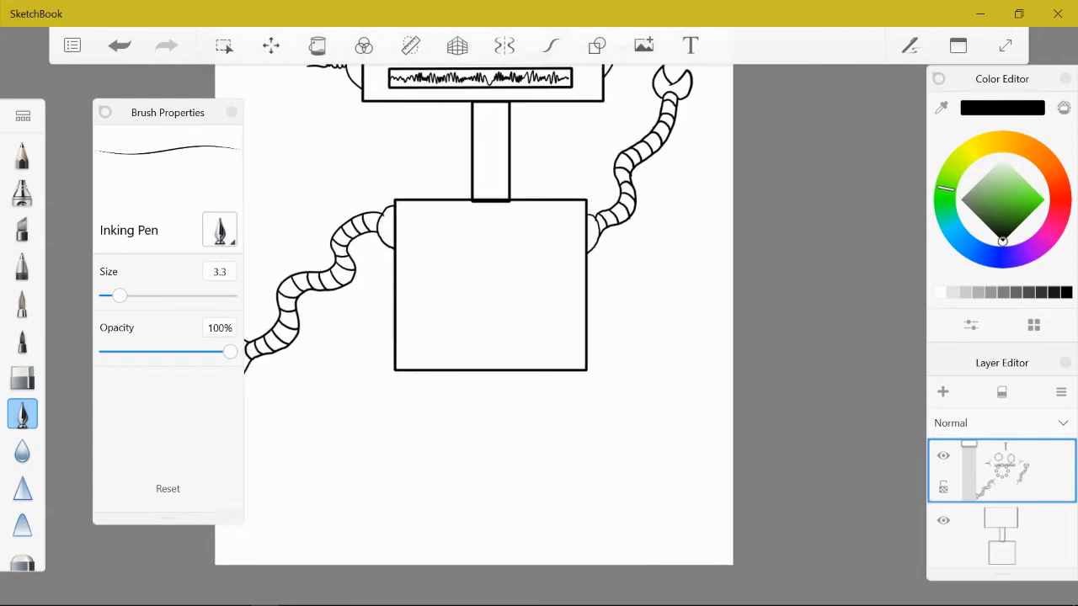
pyautogui.scroll(-4, 539, 317)
pyautogui.scroll(6, 539, 317)
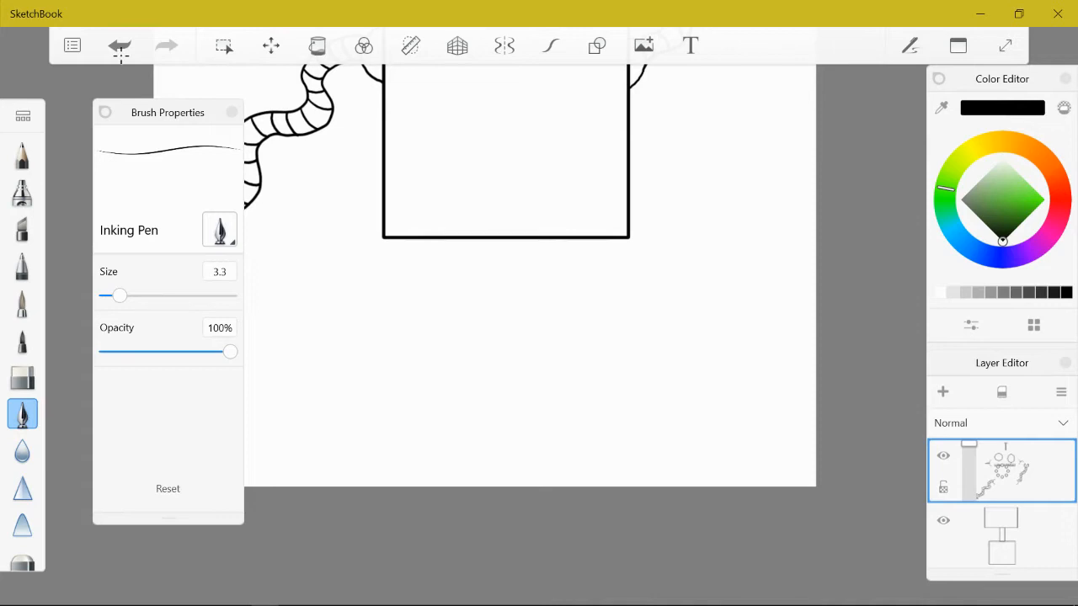
pyautogui.moveTo(404, 241)
pyautogui.mouseDown()
pyautogui.moveTo(405, 266)
pyautogui.moveTo(444, 270)
pyautogui.moveTo(464, 240)
pyautogui.mouseUp()
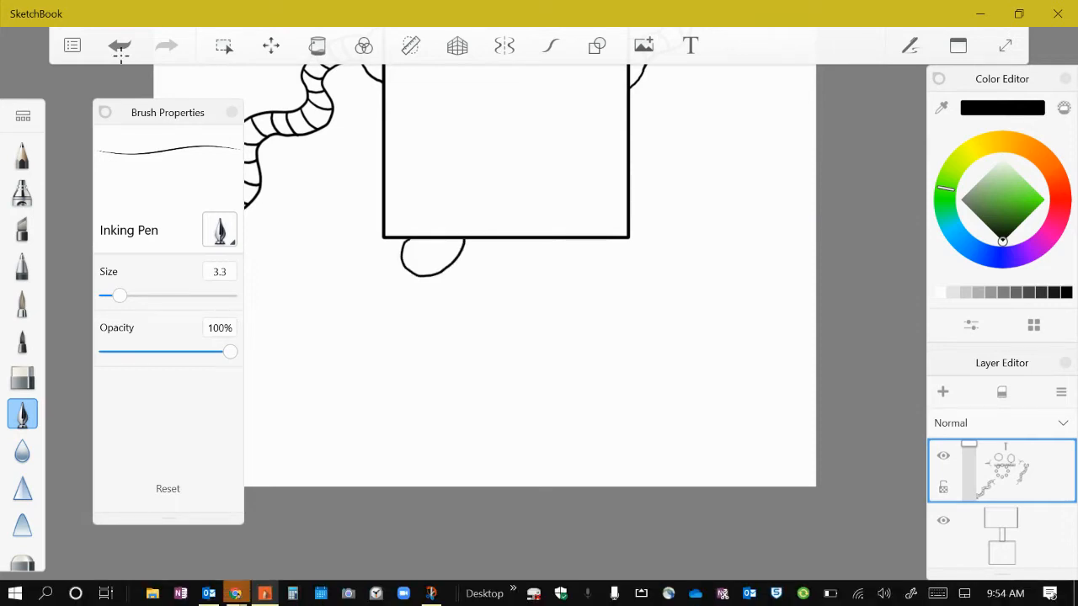
pyautogui.moveTo(553, 239)
pyautogui.mouseDown()
pyautogui.moveTo(596, 269)
pyautogui.moveTo(625, 240)
pyautogui.mouseUp()
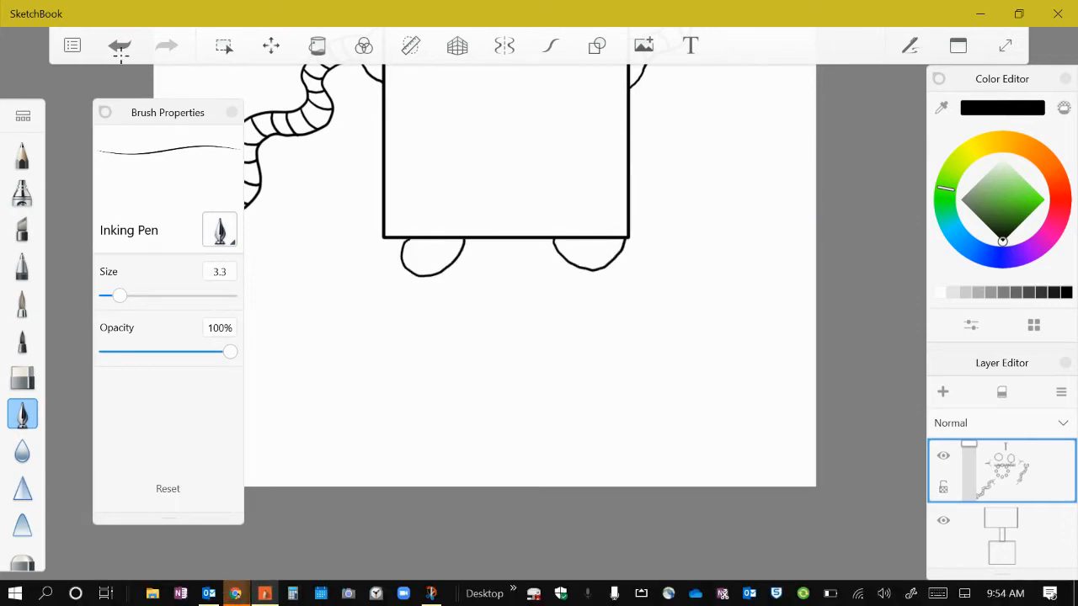
pyautogui.moveTo(426, 269)
pyautogui.mouseDown()
pyautogui.moveTo(431, 309)
pyautogui.moveTo(401, 338)
pyautogui.moveTo(379, 403)
pyautogui.moveTo(410, 404)
pyautogui.mouseUp()
pyautogui.moveTo(600, 266)
pyautogui.mouseDown()
pyautogui.moveTo(604, 291)
pyautogui.moveTo(575, 315)
pyautogui.moveTo(572, 334)
pyautogui.moveTo(584, 414)
pyautogui.moveTo(626, 413)
pyautogui.mouseUp()
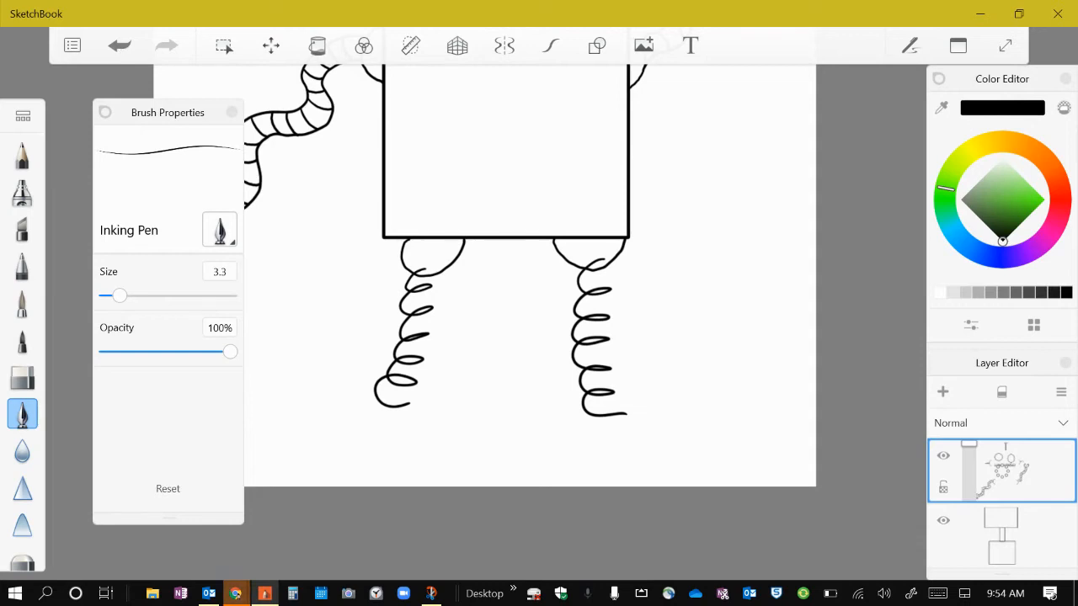
# Step: Draw a wide half-dome foot with a closed, slightly curved sole at the end of the left spring leg
pyautogui.scroll(-3, 505, 278)
pyautogui.scroll(5, 505, 278)
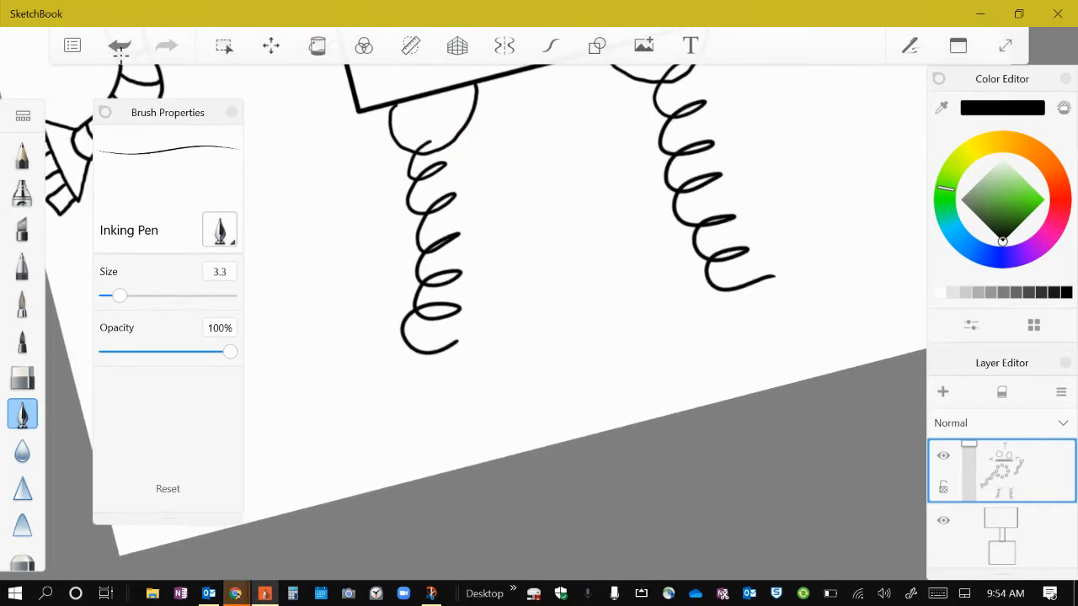
pyautogui.moveTo(419, 386)
pyautogui.mouseDown()
pyautogui.moveTo(458, 342)
pyautogui.moveTo(492, 381)
pyautogui.moveTo(415, 388)
pyautogui.mouseUp()
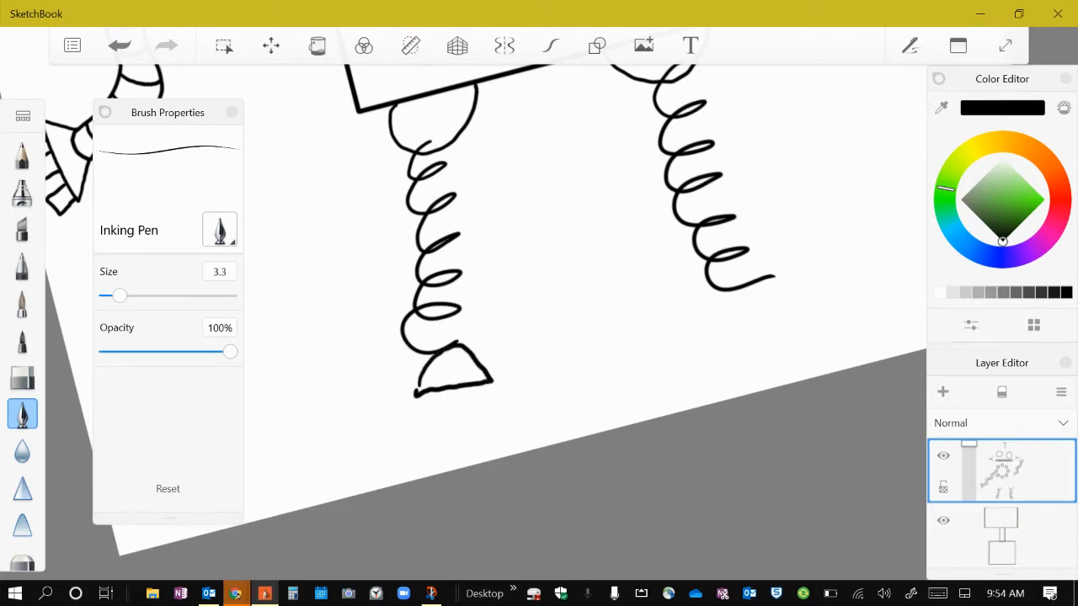
pyautogui.hotkey('ctrl', 'z')
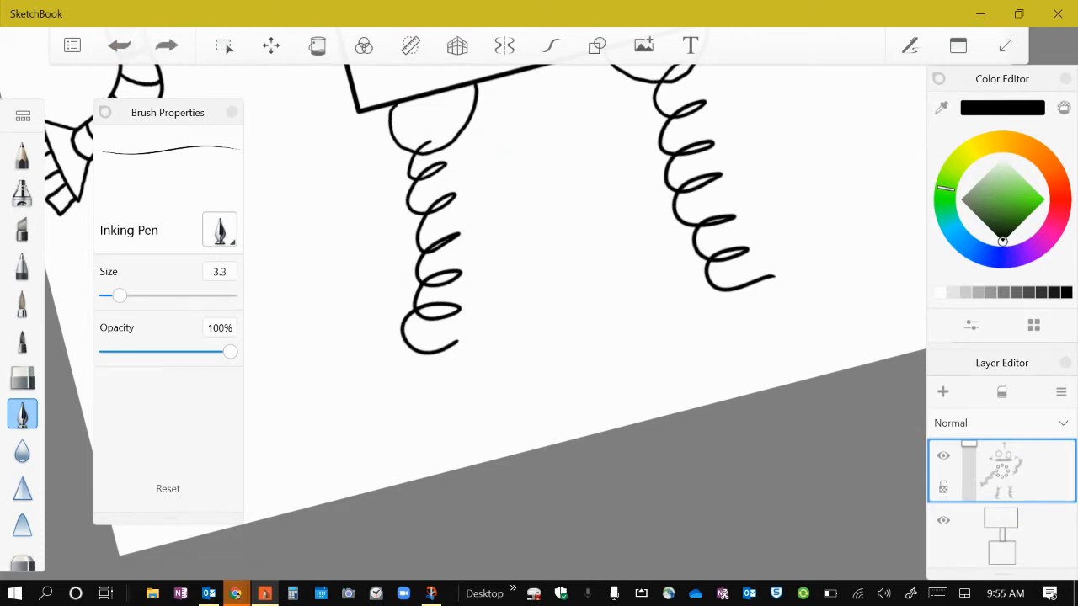
pyautogui.moveTo(400, 432)
pyautogui.mouseDown()
pyautogui.moveTo(532, 389)
pyautogui.moveTo(474, 347)
pyautogui.moveTo(443, 347)
pyautogui.moveTo(400, 379)
pyautogui.moveTo(401, 433)
pyautogui.mouseUp()
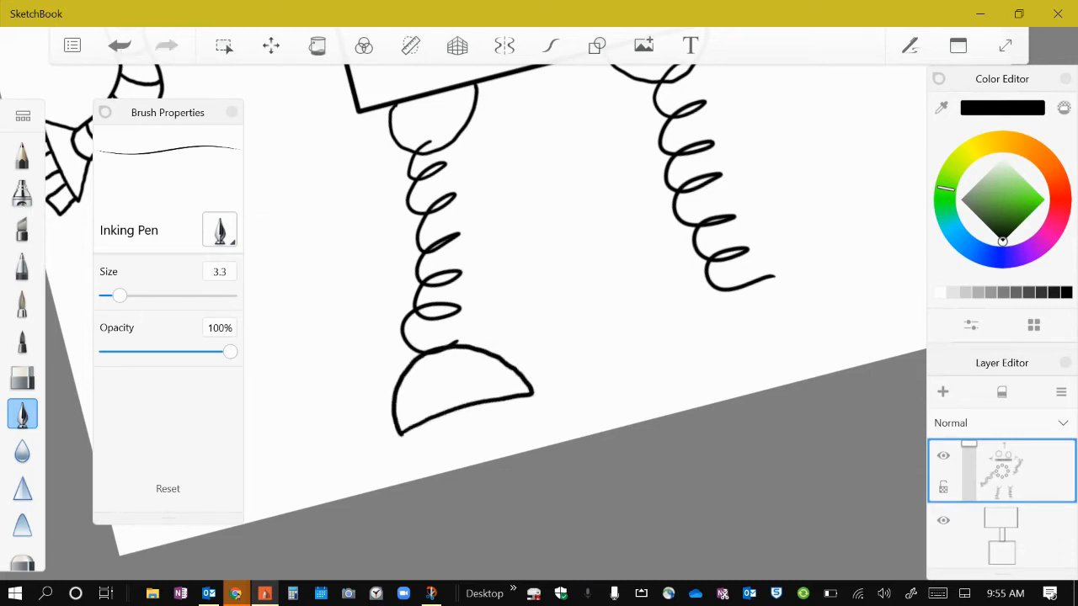
# Step: Draw a matching half-dome foot under the right spring leg and add a short line joining each spring to its foot
pyautogui.scroll(-5, 606, 295)
pyautogui.scroll(5, 757, 337)
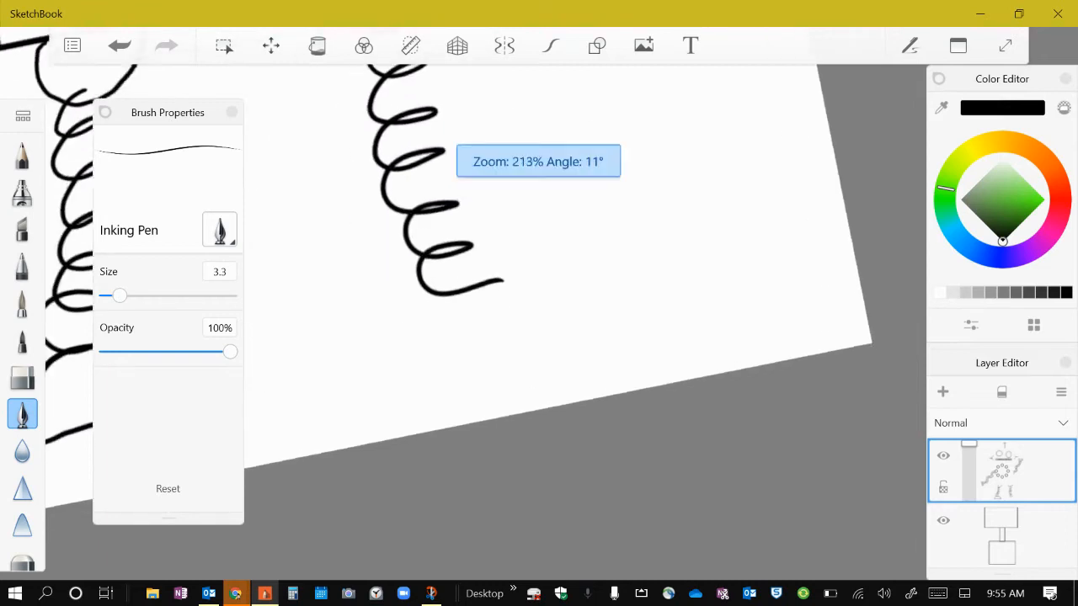
pyautogui.moveTo(446, 338)
pyautogui.mouseDown()
pyautogui.moveTo(460, 304)
pyautogui.moveTo(530, 251)
pyautogui.moveTo(561, 256)
pyautogui.moveTo(609, 308)
pyautogui.moveTo(440, 338)
pyautogui.mouseUp()
pyautogui.moveTo(530, 251)
pyautogui.mouseDown()
pyautogui.moveTo(532, 266)
pyautogui.moveTo(525, 251)
pyautogui.mouseUp()
pyautogui.scroll(-3, 539, 253)
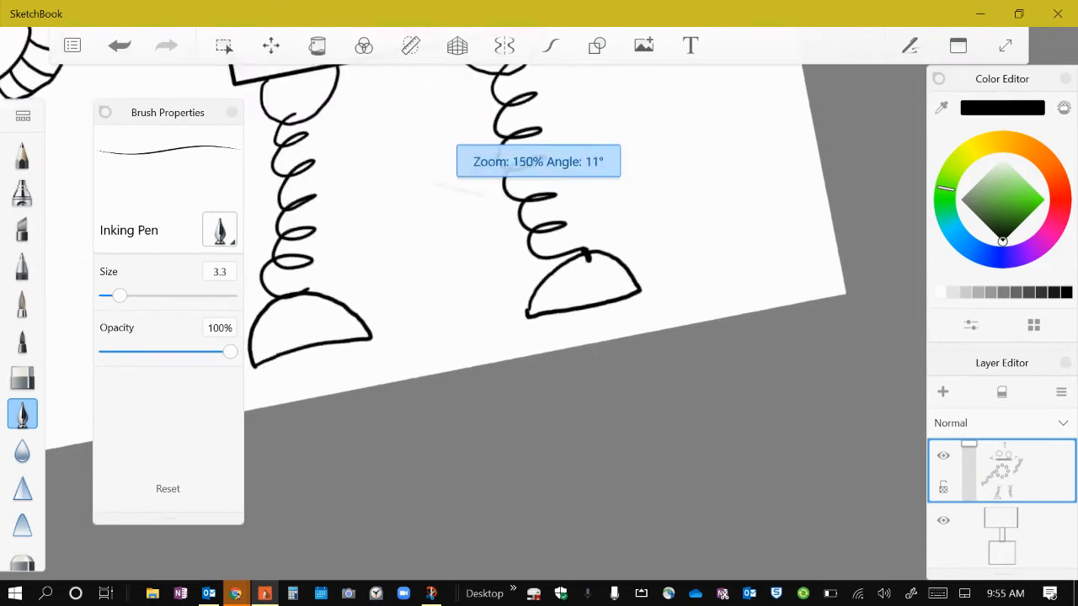
pyautogui.scroll(5, 539, 252)
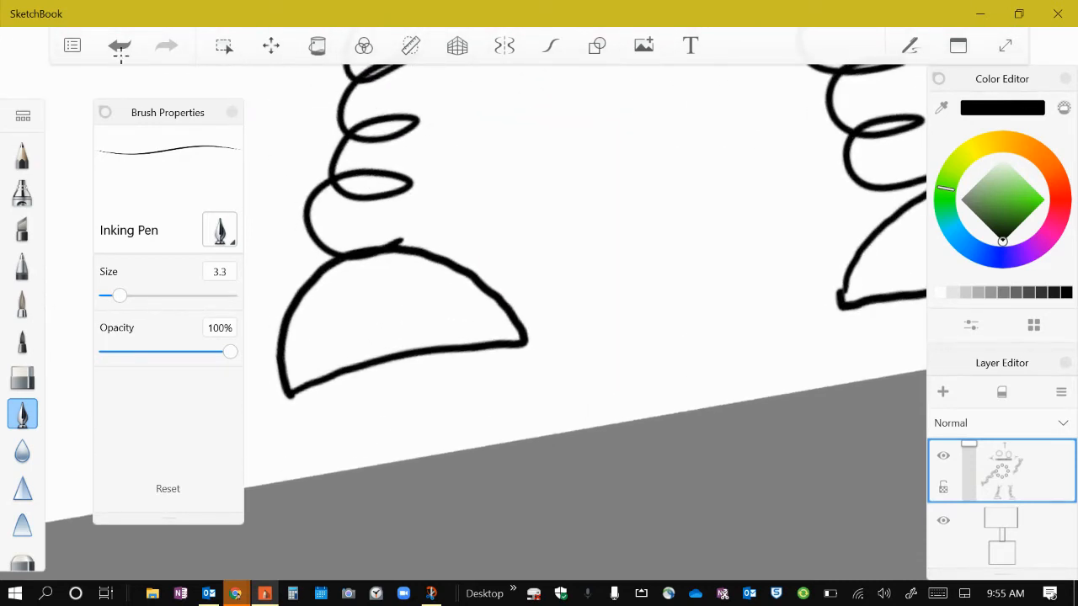
pyautogui.moveTo(397, 234); pyautogui.dragTo(378, 286)
pyautogui.scroll(-2, 446, 231)
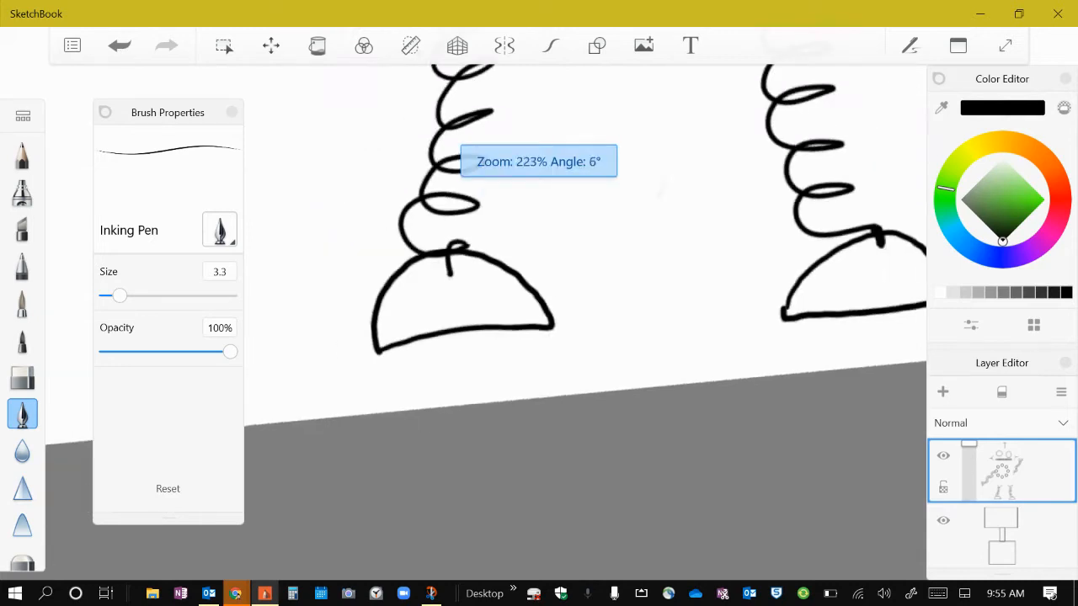
pyautogui.scroll(-4, 538, 253)
pyautogui.scroll(-4, 539, 252)
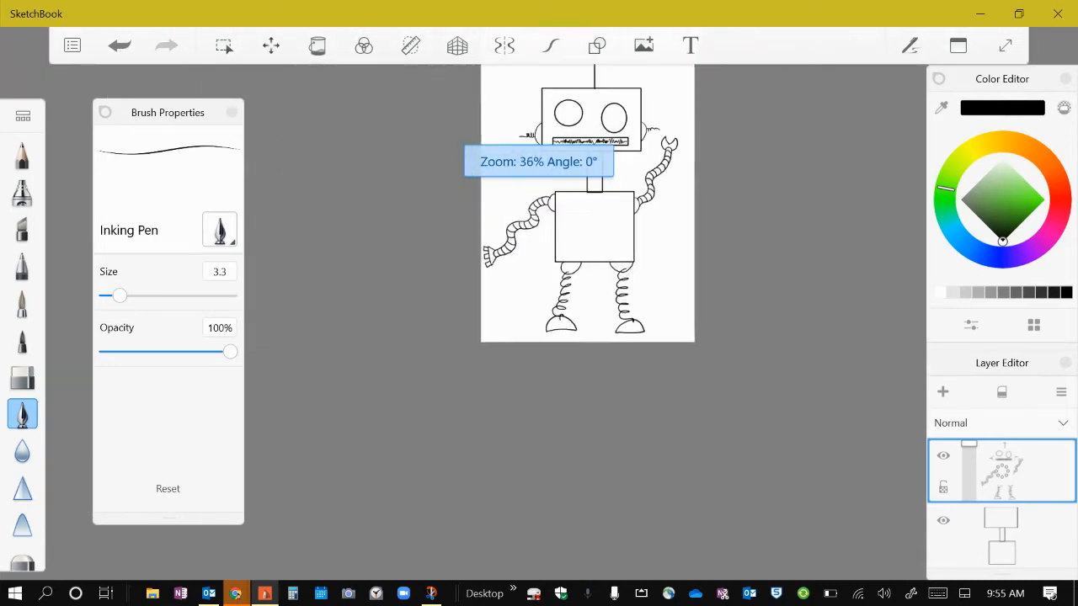
pyautogui.scroll(5, 539, 253)
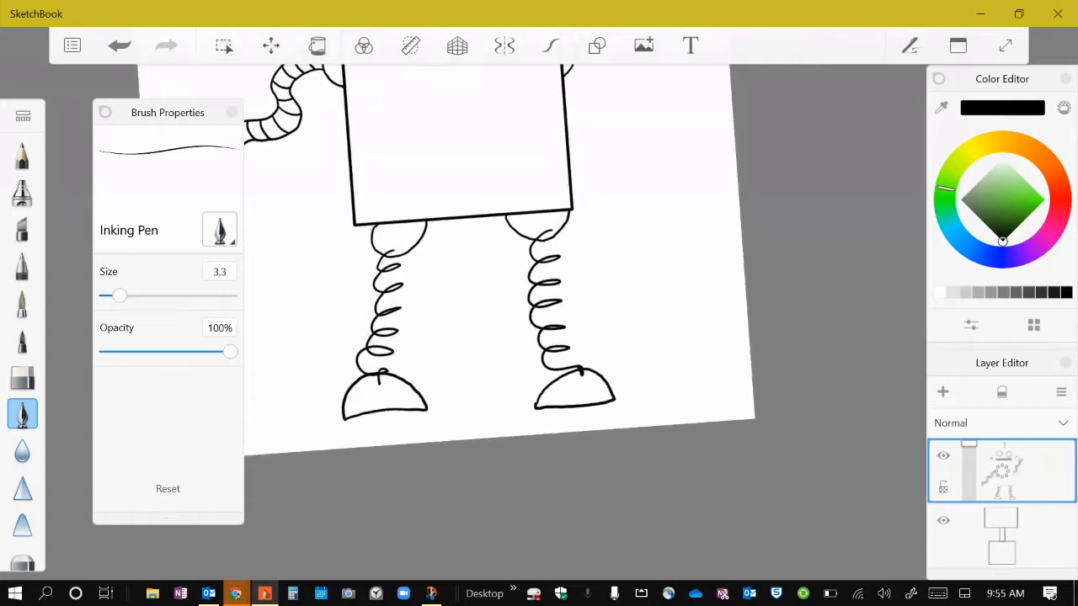
pyautogui.scroll(-3, 538, 252)
pyautogui.scroll(-3, 539, 277)
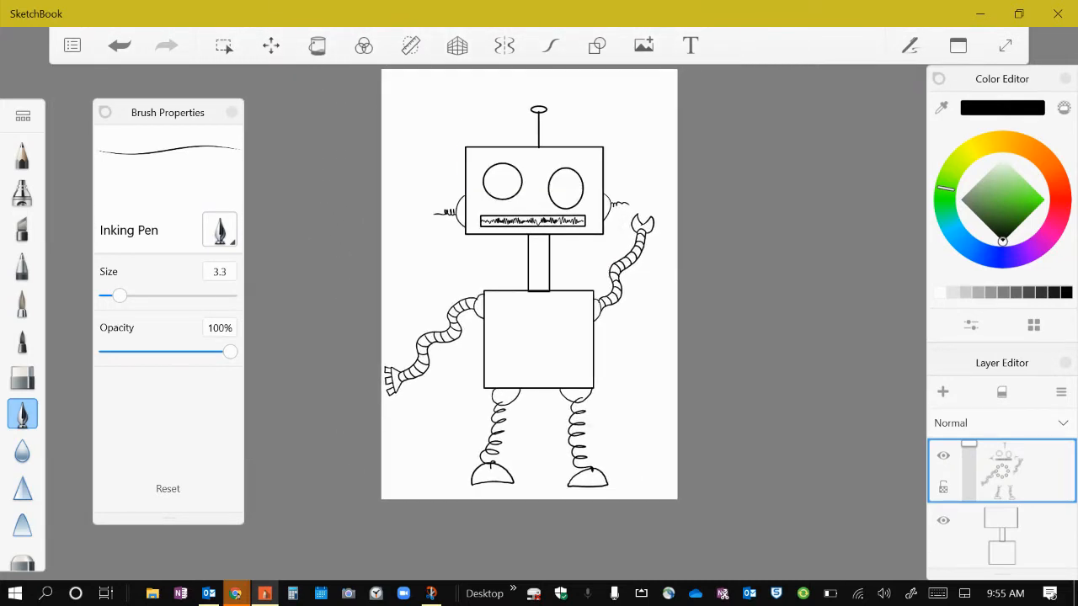
# Step: Draw a small square panel in the body's upper left and a wide rectangular panel in its upper right with the rectangle shape tool
pyautogui.click(597, 46)
pyautogui.click(585, 85)
pyautogui.scroll(5, 539, 320)
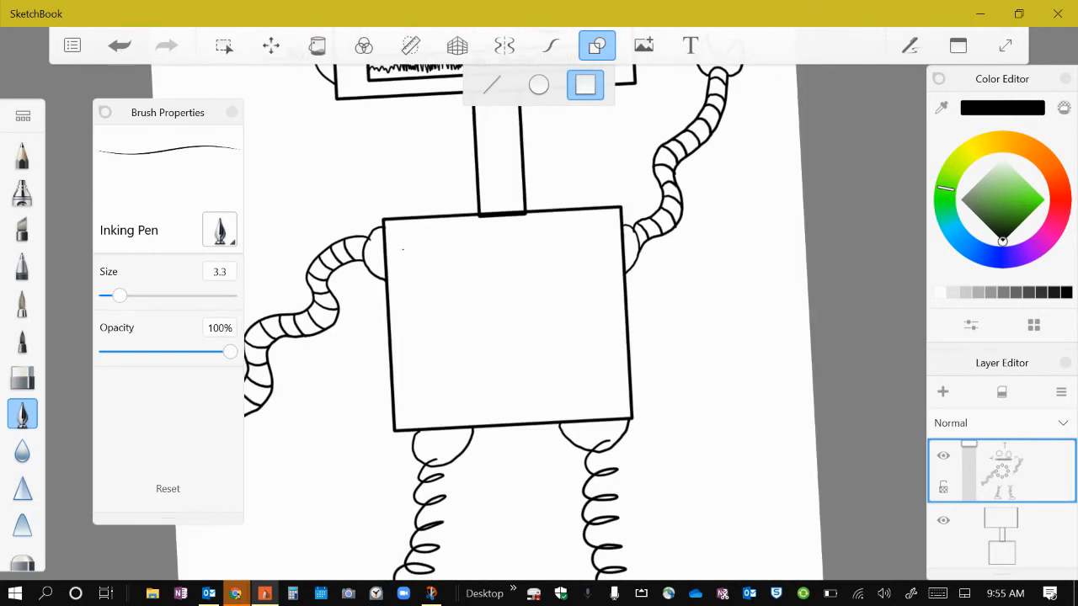
pyautogui.moveTo(402, 249); pyautogui.dragTo(473, 309)
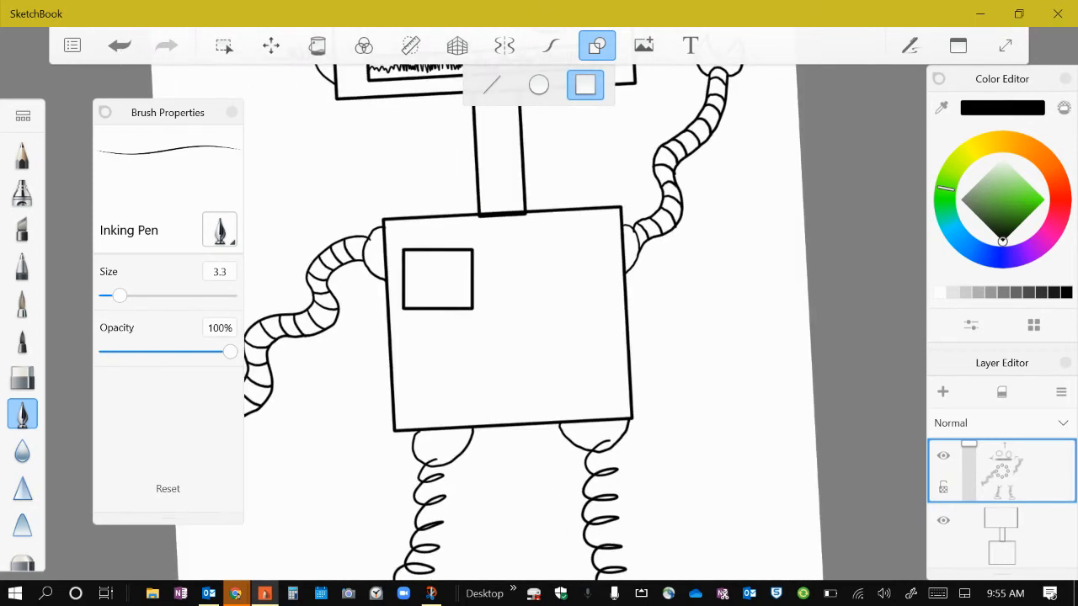
pyautogui.click(119, 45)
pyautogui.scroll(-3, 539, 320)
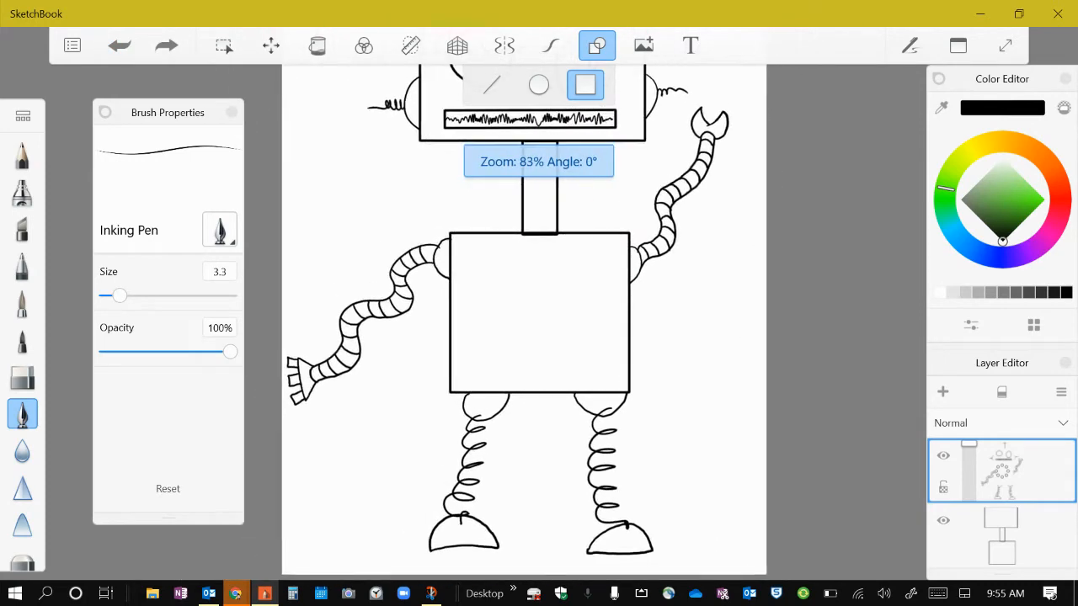
pyautogui.scroll(1, 539, 320)
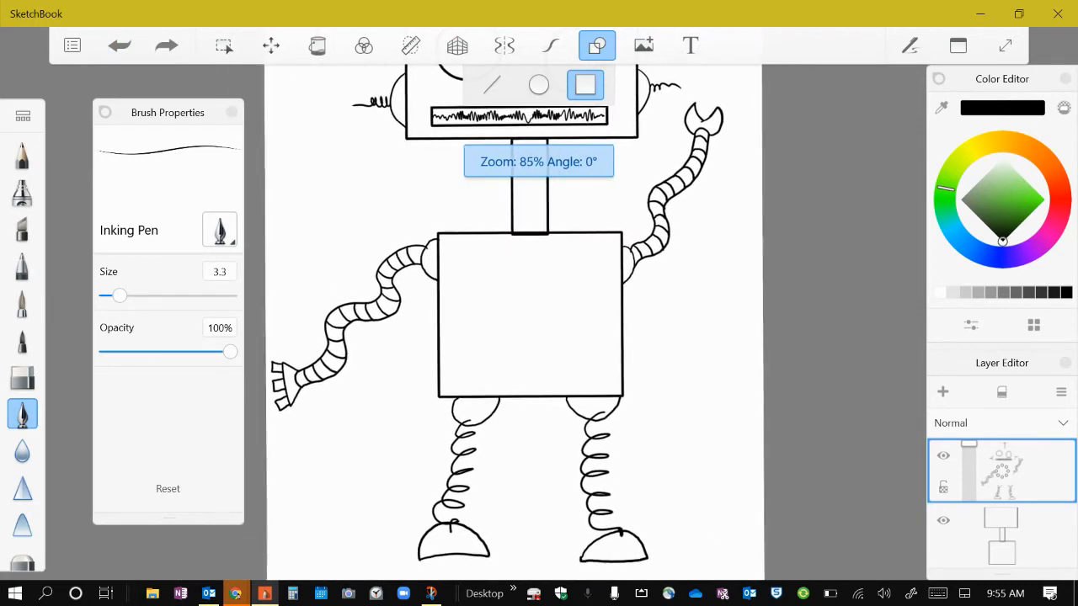
pyautogui.scroll(4, 539, 320)
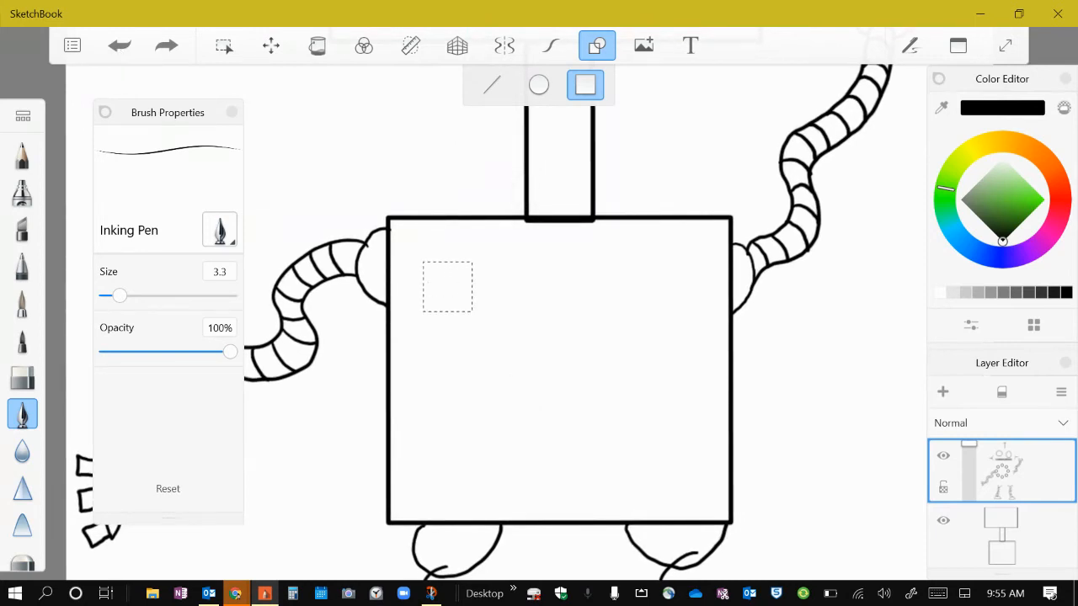
pyautogui.moveTo(502, 349); pyautogui.dragTo(503, 348)
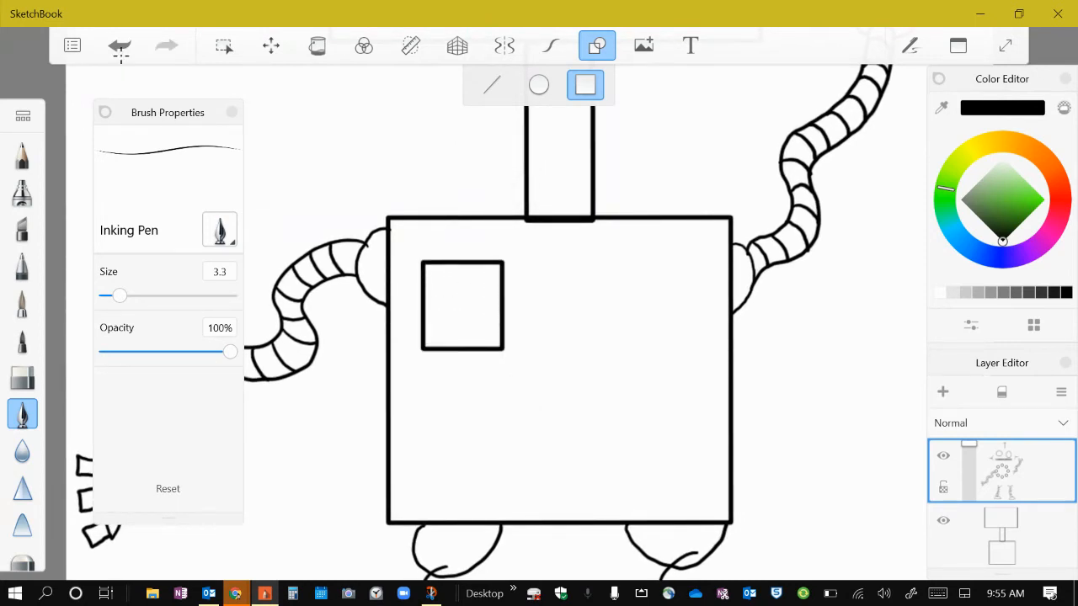
pyautogui.moveTo(601, 333); pyautogui.dragTo(707, 327)
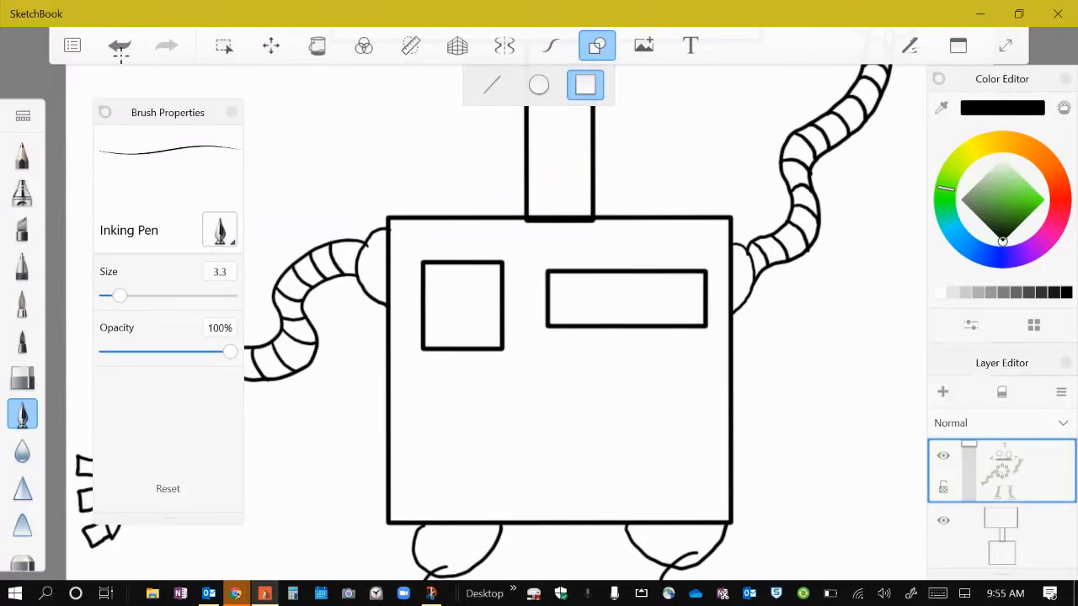
# Step: Draw a small rectangular panel in the body's lower left and a second wide panel below the existing wide one
pyautogui.moveTo(431, 440); pyautogui.dragTo(499, 436)
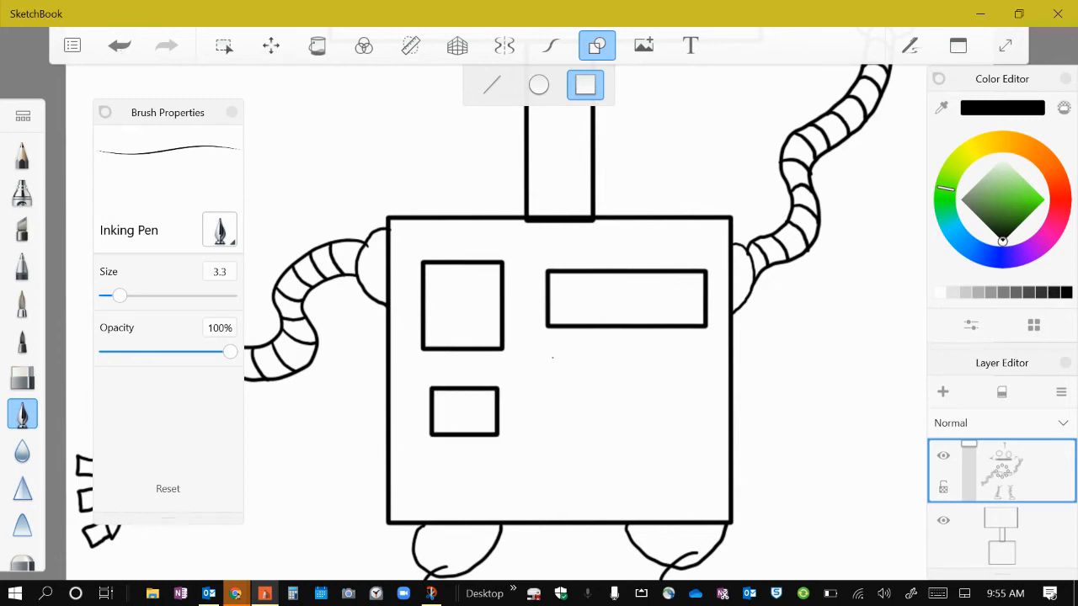
pyautogui.moveTo(641, 396); pyautogui.dragTo(708, 429)
pyautogui.scroll(-5, 665, 337)
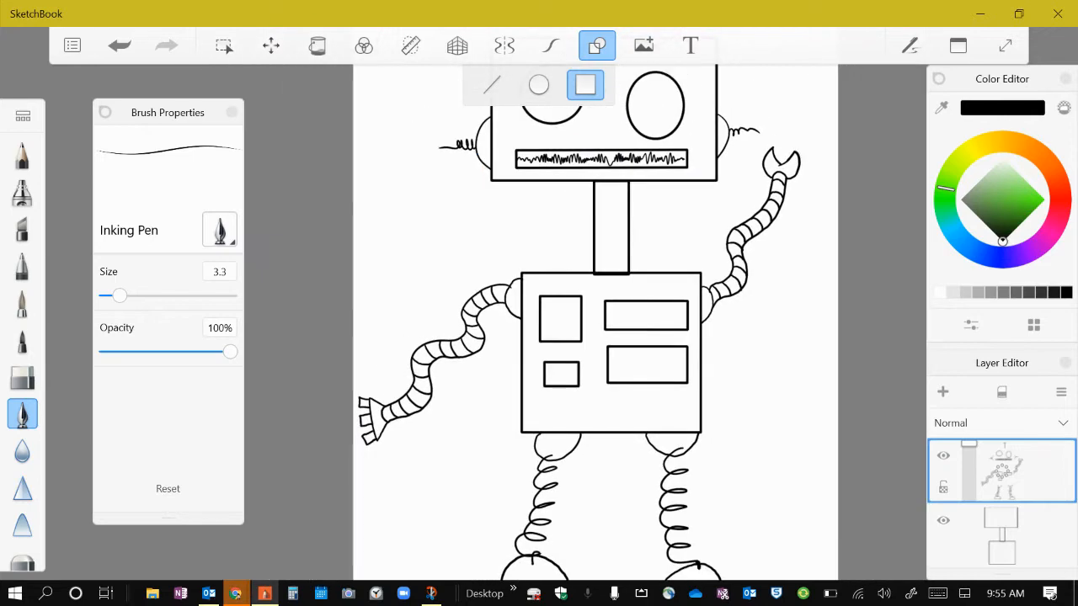
pyautogui.scroll(-5, 680, 385)
pyautogui.scroll(10, 684, 386)
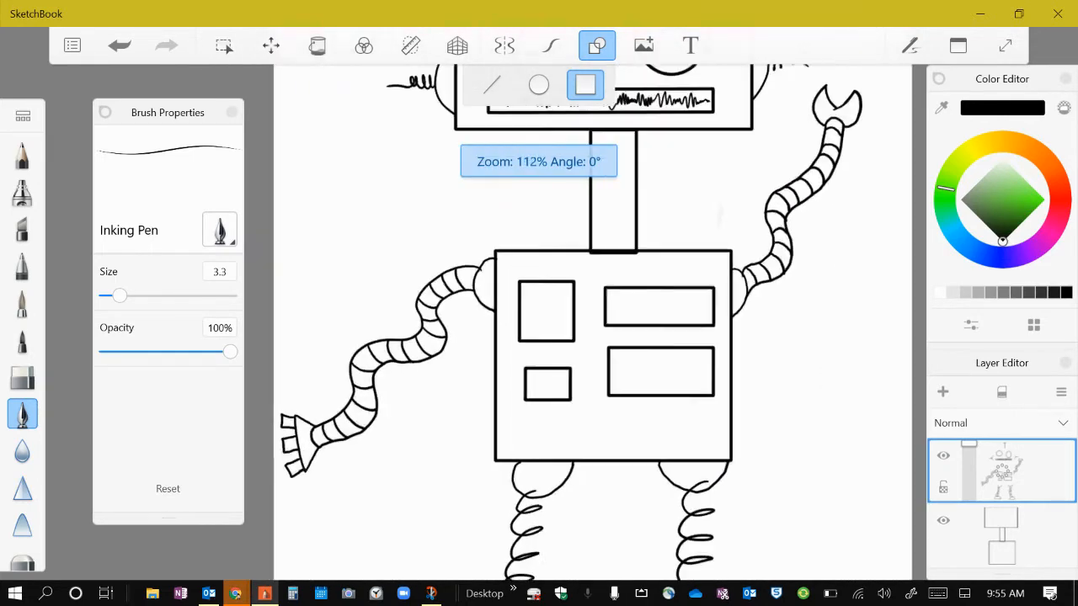
pyautogui.scroll(5, 690, 337)
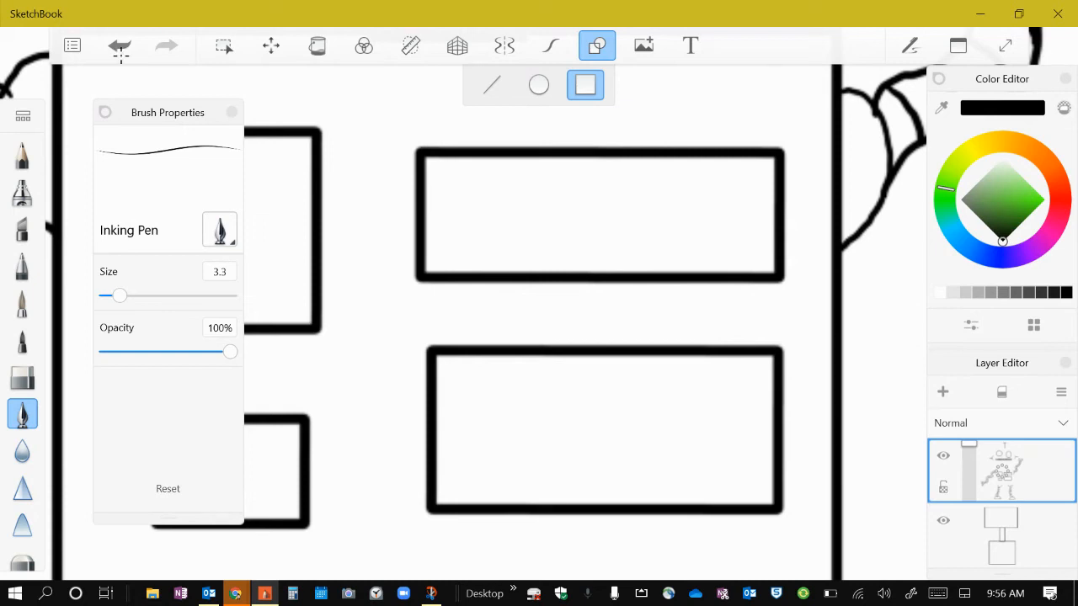
pyautogui.moveTo(449, 176); pyautogui.dragTo(565, 215)
pyautogui.hotkey('ctrl', 'z')
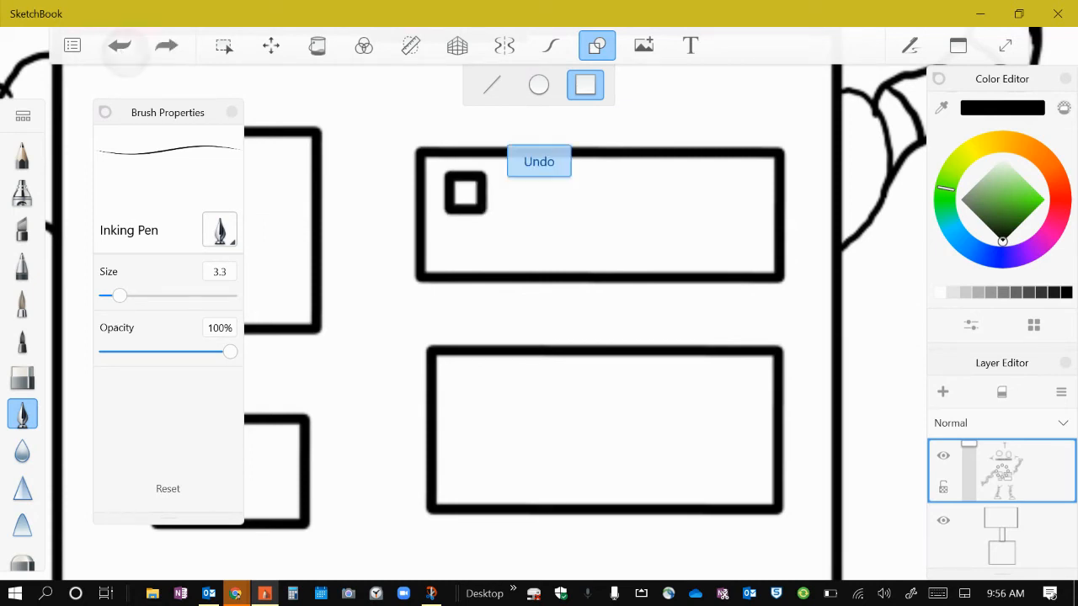
pyautogui.hotkey('ctrl', 'z')
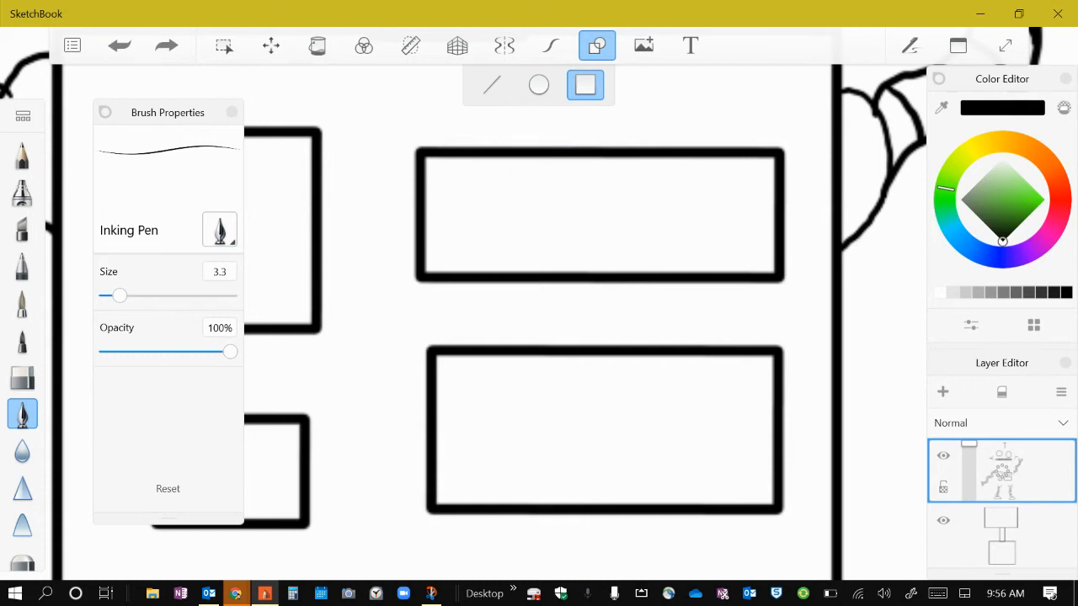
# Step: Reduce the pen size to 2.0 and draw a row of two small rectangles and three circles inside the upper wide panel
pyautogui.press('[')
pyautogui.press('[')
pyautogui.moveTo(491, 204); pyautogui.dragTo(493, 204)
pyautogui.moveTo(562, 196); pyautogui.dragTo(571, 205)
pyautogui.click(539, 85)
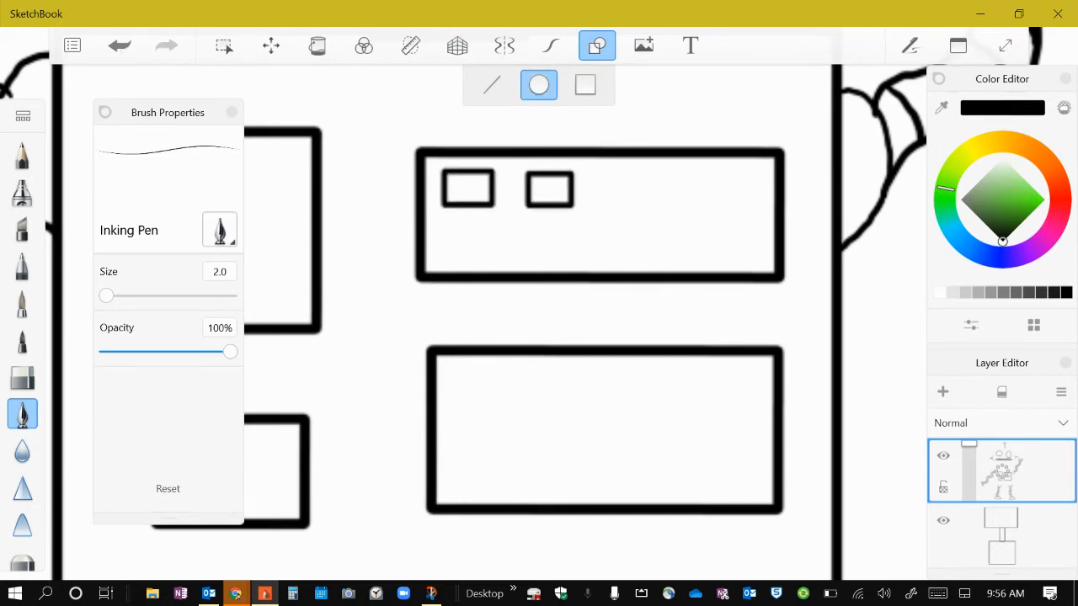
pyautogui.moveTo(602, 172); pyautogui.dragTo(707, 215)
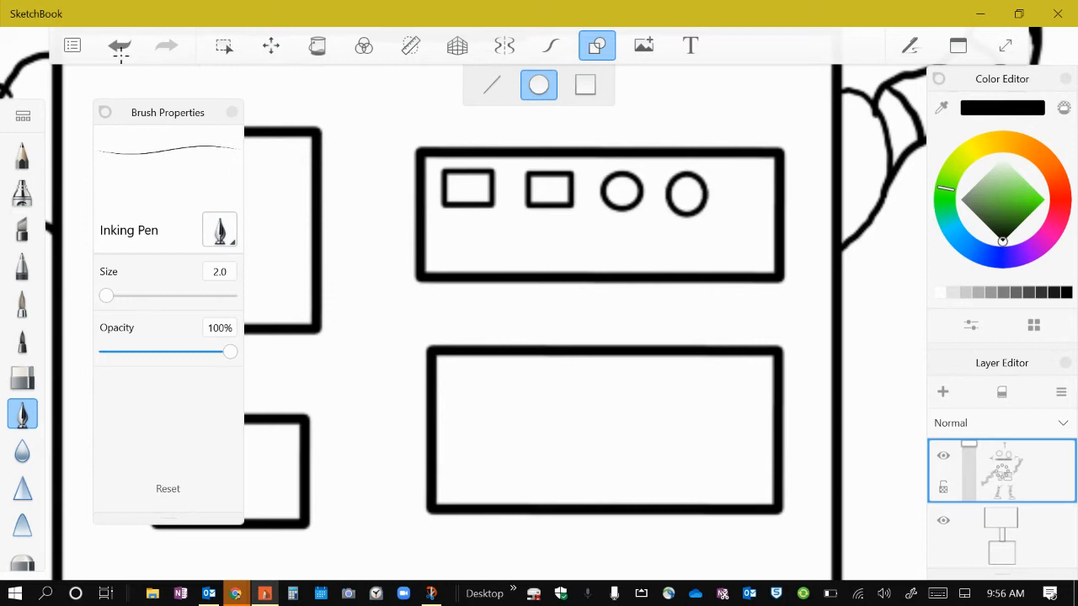
pyautogui.moveTo(720, 168); pyautogui.dragTo(762, 214)
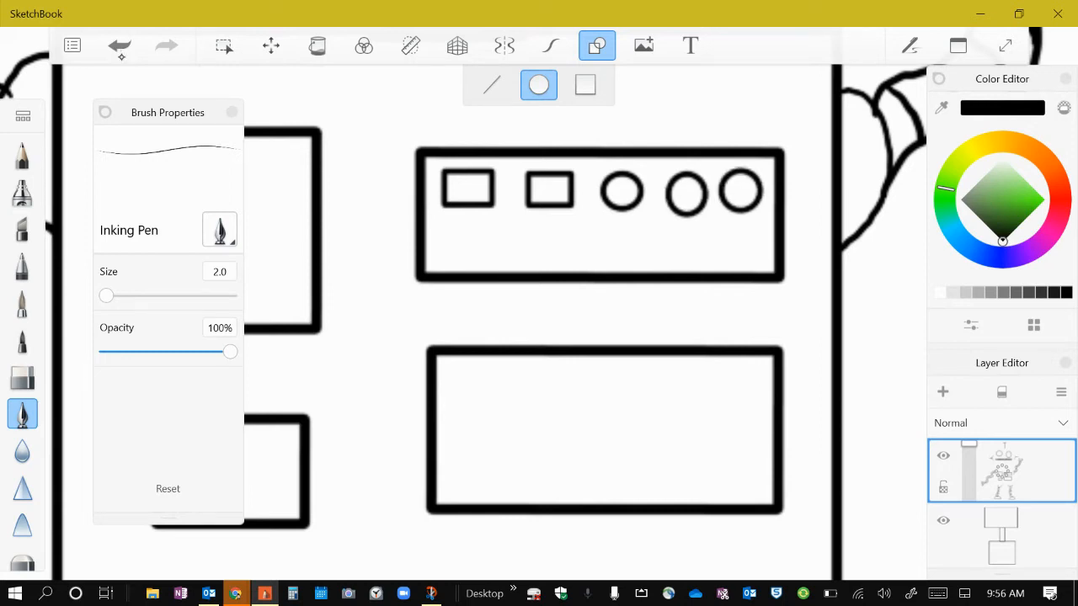
# Step: Draw a long narrow bar and three small squares as a second row beneath the buttons in the upper wide panel
pyautogui.click(585, 85)
pyautogui.moveTo(547, 245); pyautogui.dragTo(577, 253)
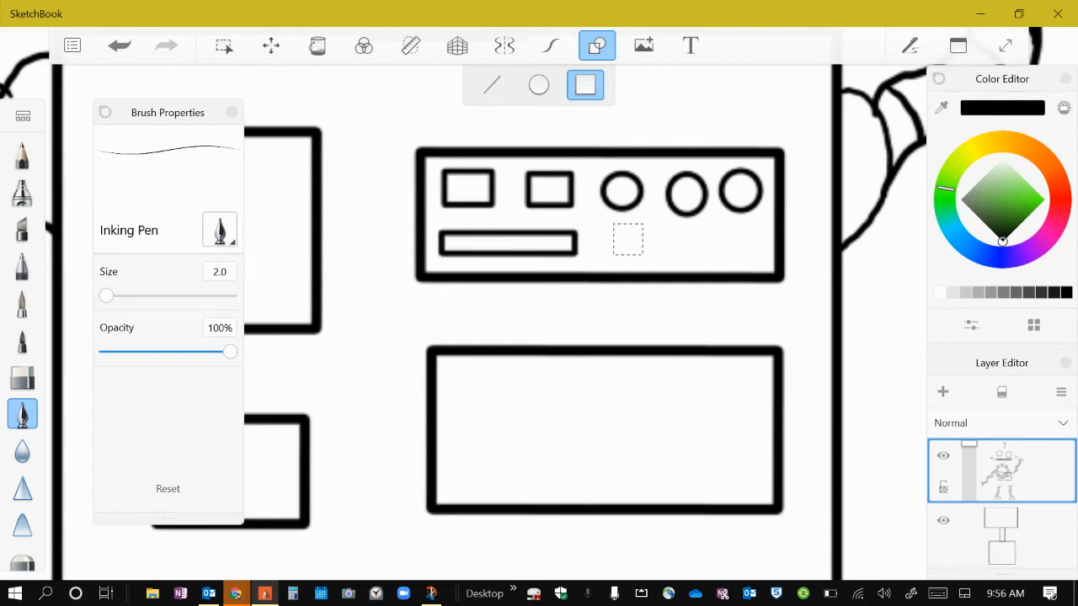
pyautogui.moveTo(643, 254); pyautogui.dragTo(763, 263)
# Step: Draw four narrow upright rectangles side by side along the bottom of the body's square upper-left panel
pyautogui.scroll(-6, 791, 329)
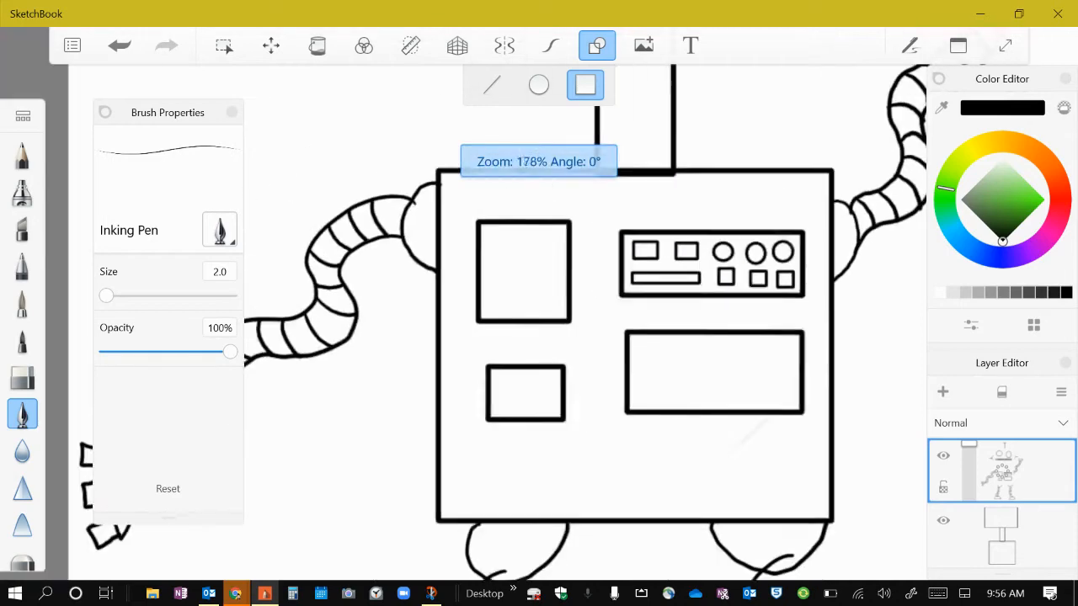
pyautogui.scroll(3, 497, 304)
pyautogui.scroll(3, 766, 364)
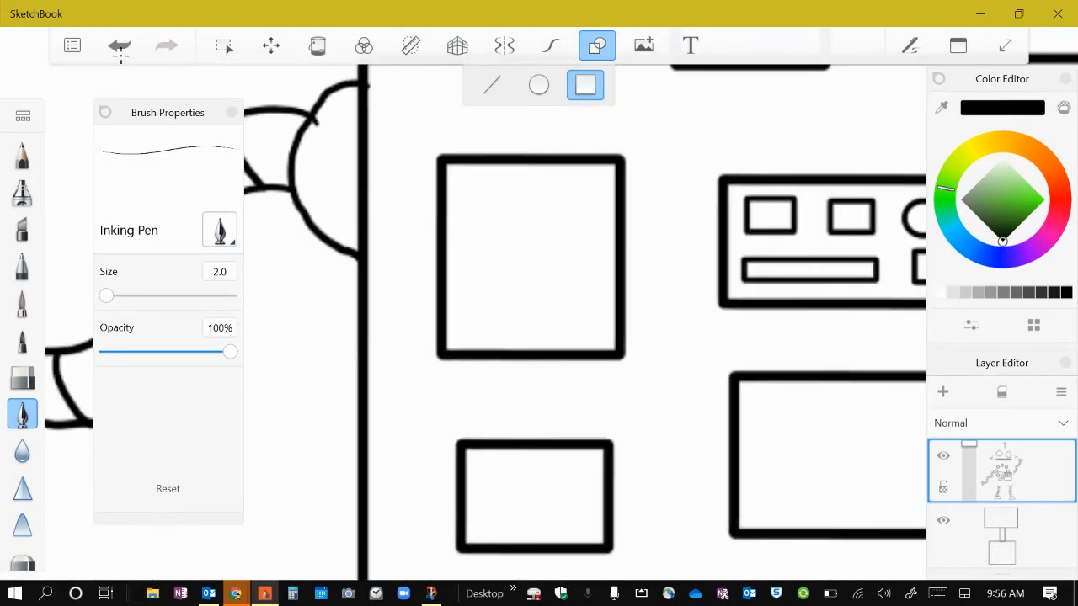
pyautogui.moveTo(466, 286); pyautogui.dragTo(487, 339)
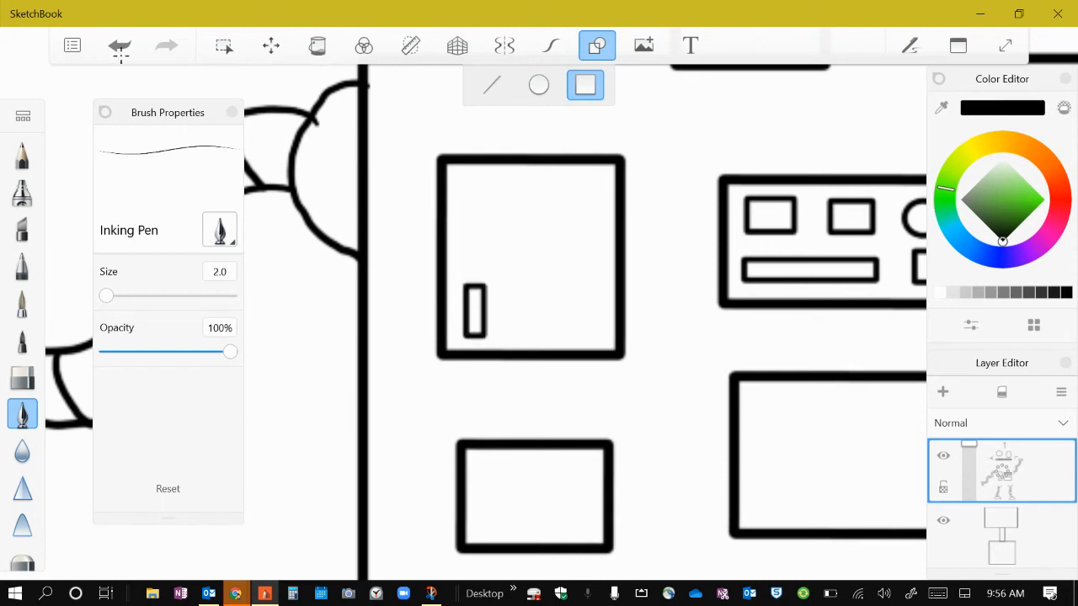
pyautogui.moveTo(503, 287); pyautogui.dragTo(523, 337)
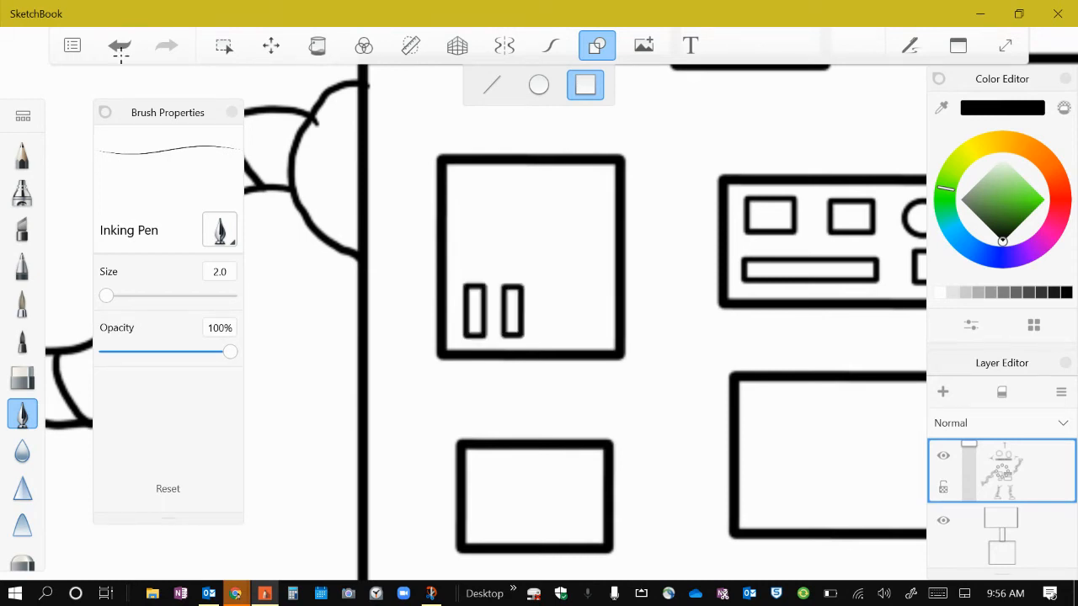
pyautogui.moveTo(545, 286); pyautogui.dragTo(563, 337)
pyautogui.moveTo(581, 286); pyautogui.dragTo(604, 339)
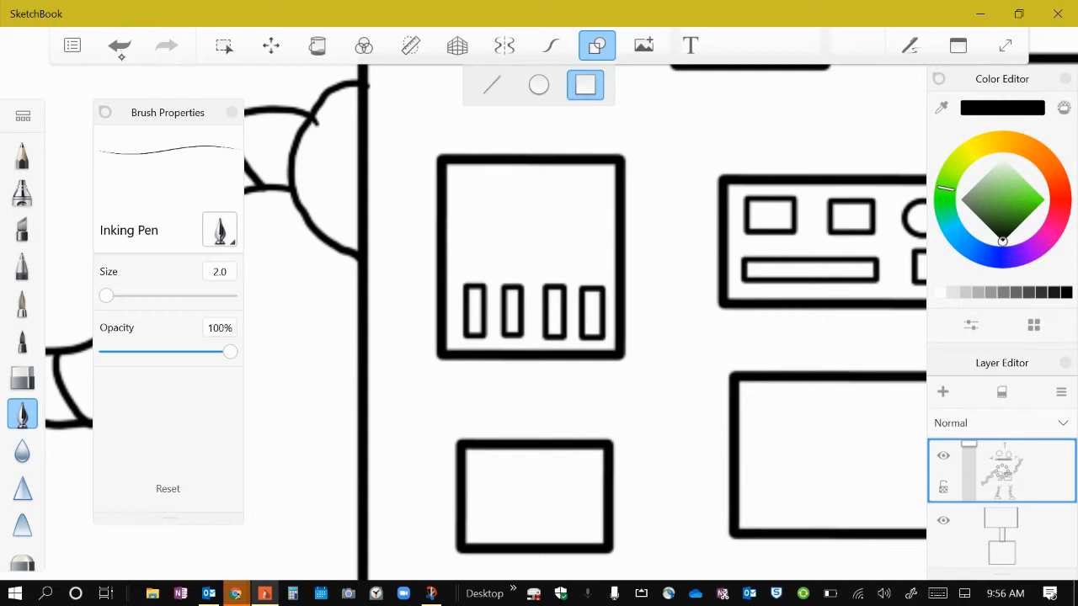
# Step: Draw a small circle above each of the four upright bars and a larger circle in the square panel's upper left corner
pyautogui.click(538, 85)
pyautogui.moveTo(467, 258)
pyautogui.mouseDown()
pyautogui.moveTo(487, 277)
pyautogui.moveTo(589, 267)
pyautogui.moveTo(602, 278)
pyautogui.mouseUp()
pyautogui.moveTo(455, 166); pyautogui.dragTo(527, 241)
pyautogui.click(585, 85)
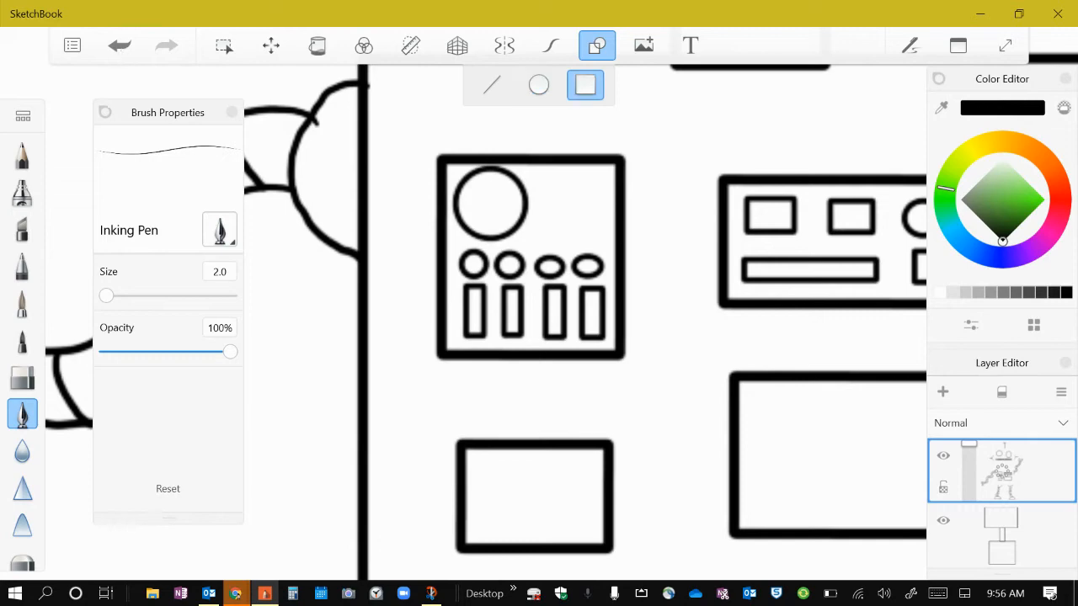
# Step: Draw a small square beside the large circle in the robot's upper-left chest panel
pyautogui.moveTo(542, 179); pyautogui.dragTo(601, 239)
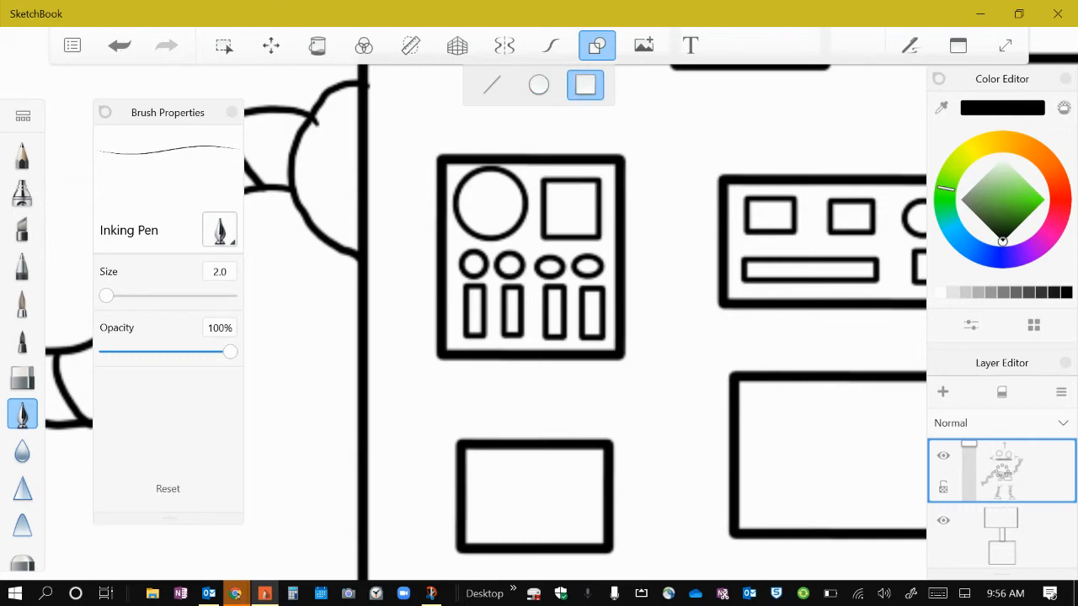
pyautogui.scroll(-5, 651, 307)
pyautogui.scroll(-4, 692, 362)
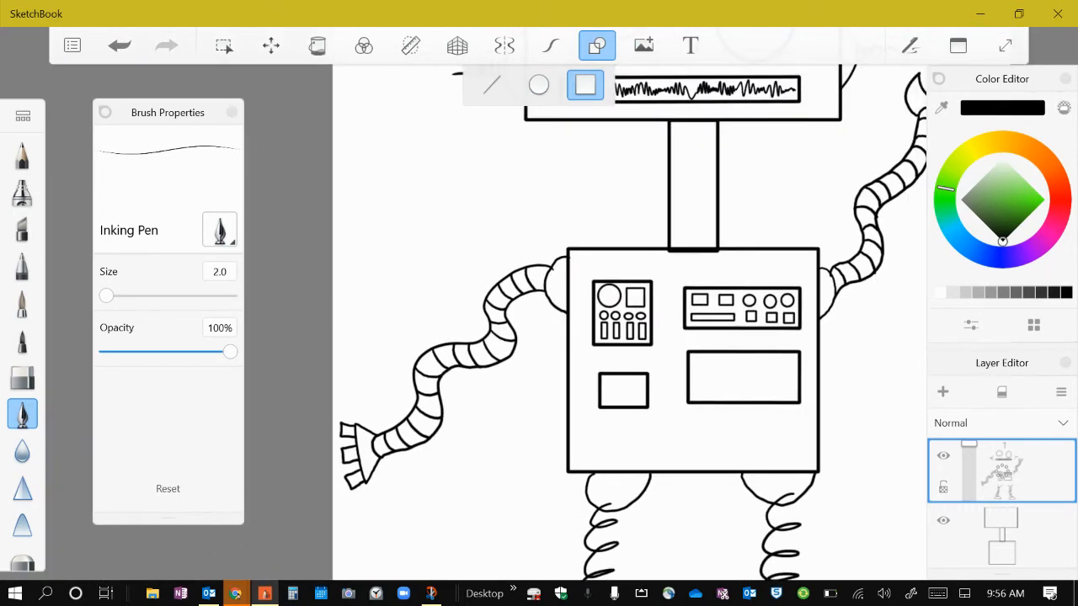
# Step: Draw three adjoining small squares at the right end of the empty lower-right chest panel, forming an L shape
pyautogui.scroll(5, 812, 395)
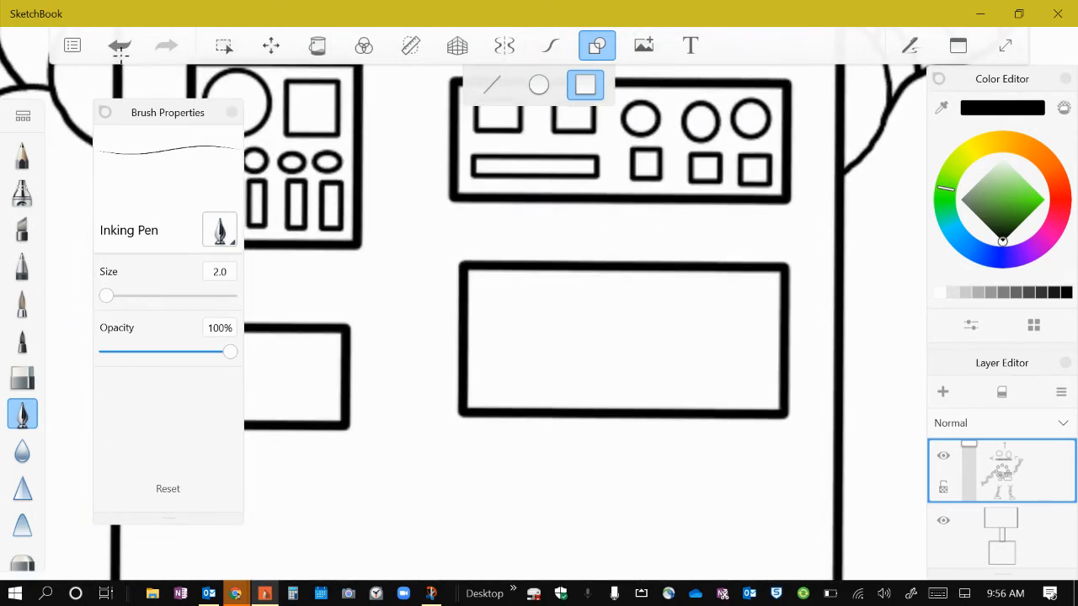
pyautogui.moveTo(772, 329); pyautogui.dragTo(779, 340)
pyautogui.moveTo(707, 339); pyautogui.dragTo(779, 412)
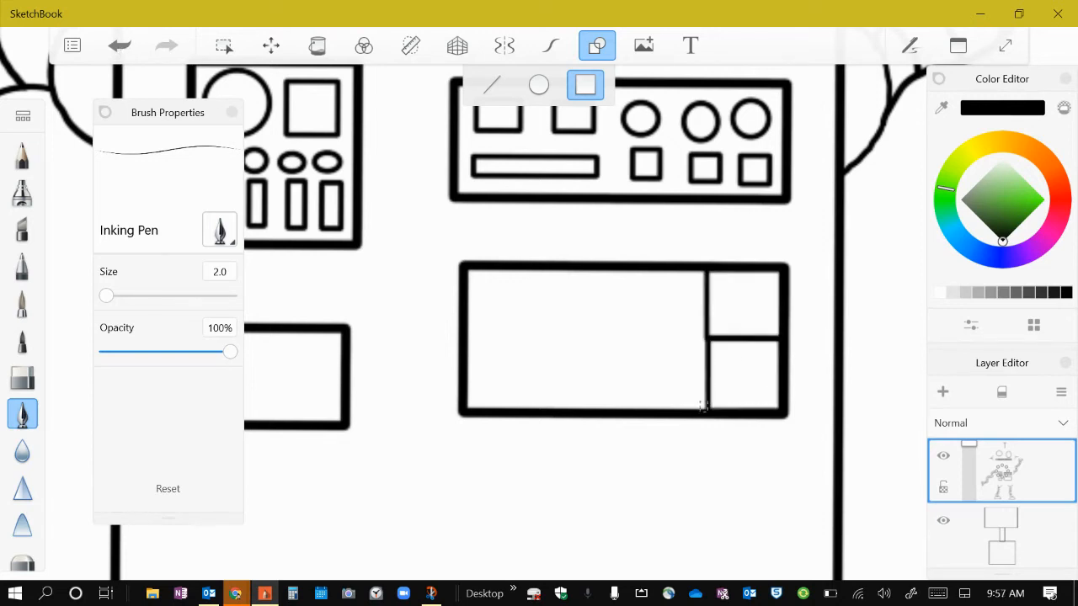
pyautogui.moveTo(705, 410); pyautogui.dragTo(638, 338)
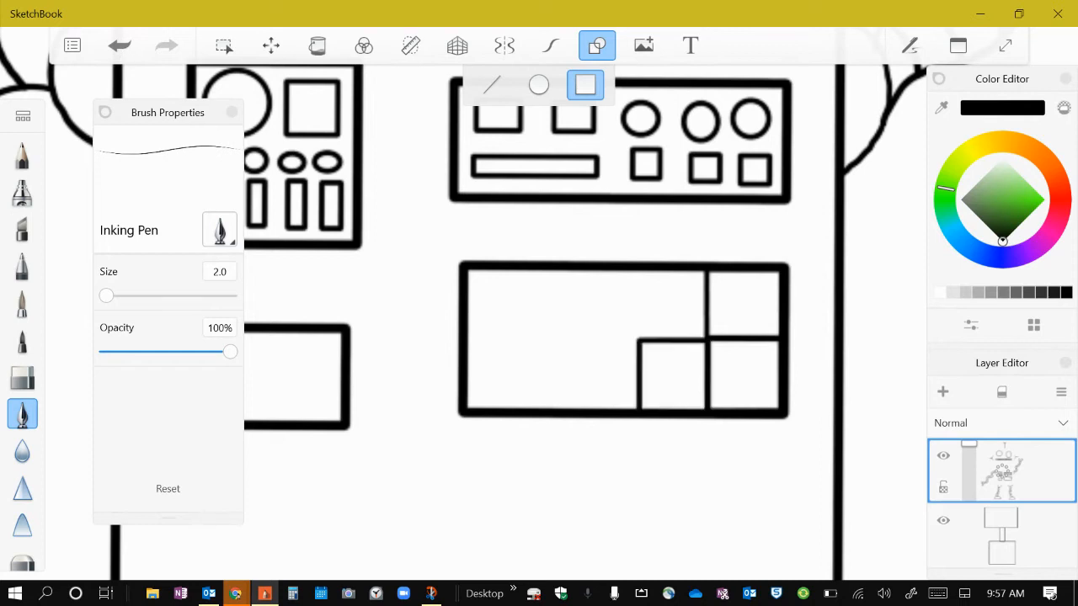
# Step: Divide the lower-right chest panel with straight lines into a grid of two rows and five columns
pyautogui.click(492, 85)
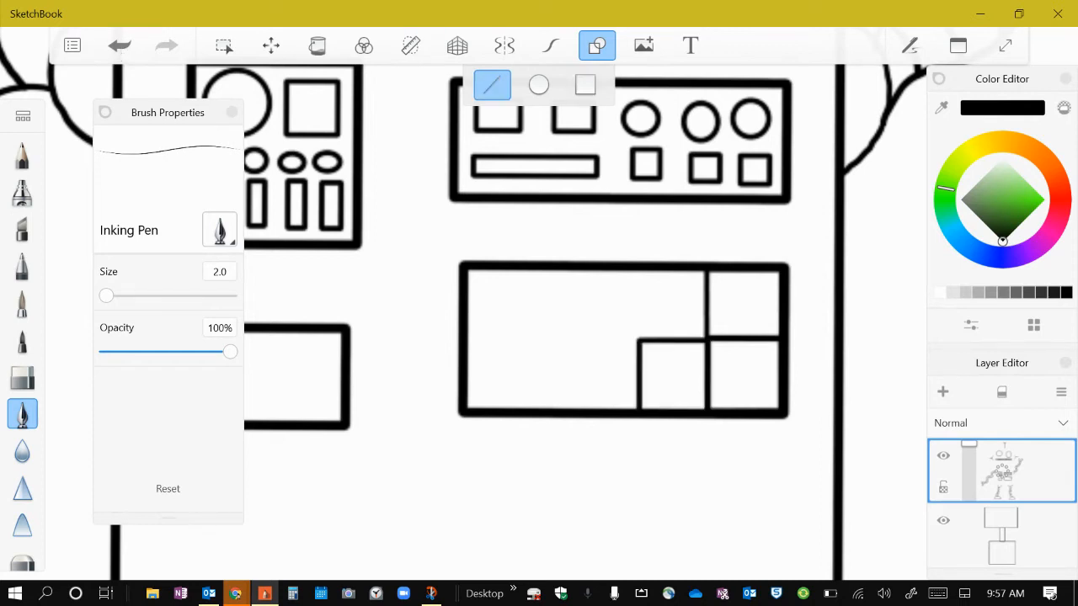
pyautogui.moveTo(482, 337); pyautogui.dragTo(783, 335)
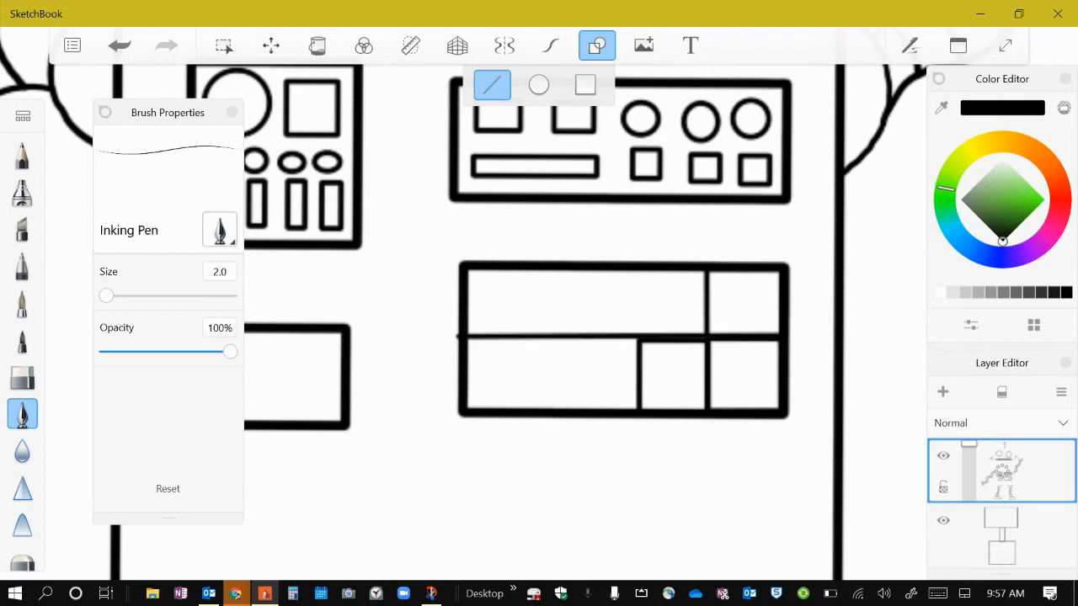
pyautogui.moveTo(644, 366); pyautogui.dragTo(643, 396)
pyautogui.click(119, 46)
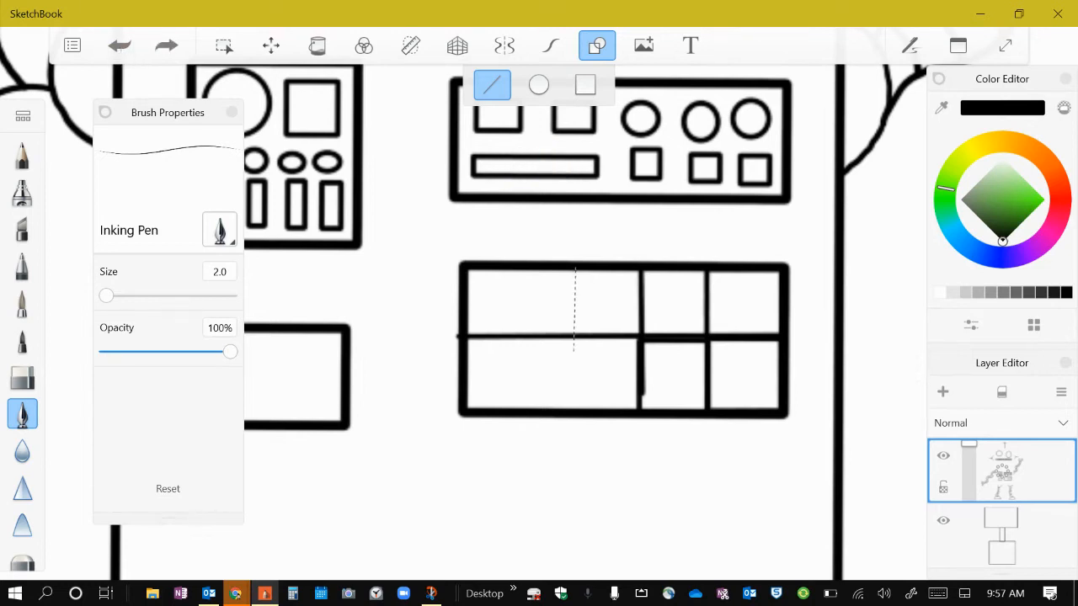
pyautogui.moveTo(574, 352); pyautogui.dragTo(577, 410)
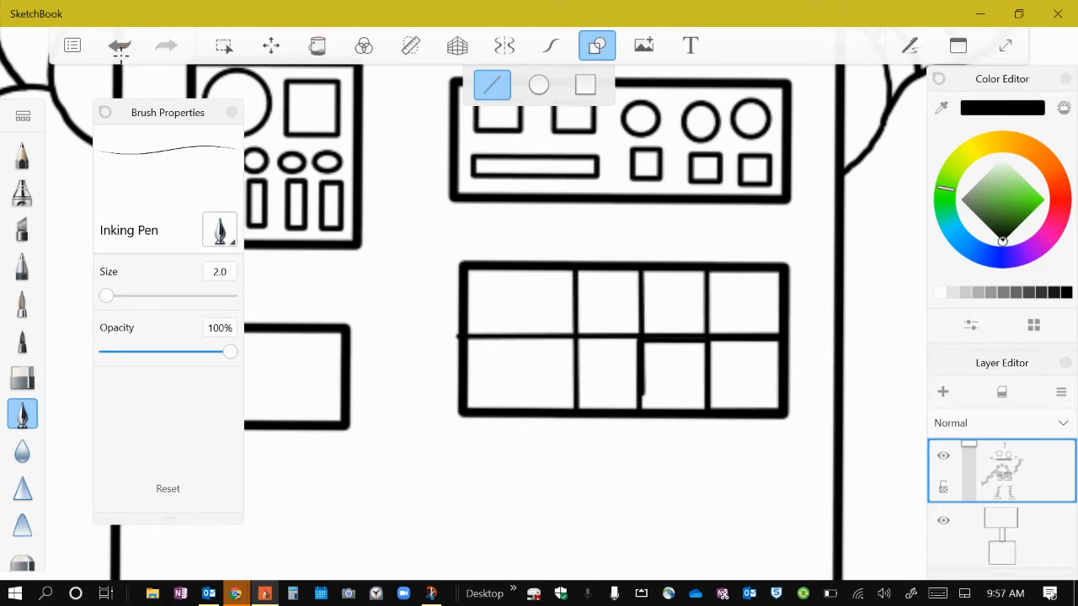
pyautogui.moveTo(518, 266); pyautogui.dragTo(519, 411)
# Step: Divide the small lower-left chest panel into a keypad grid with three vertical and two horizontal straight lines
pyautogui.scroll(-5, 724, 341)
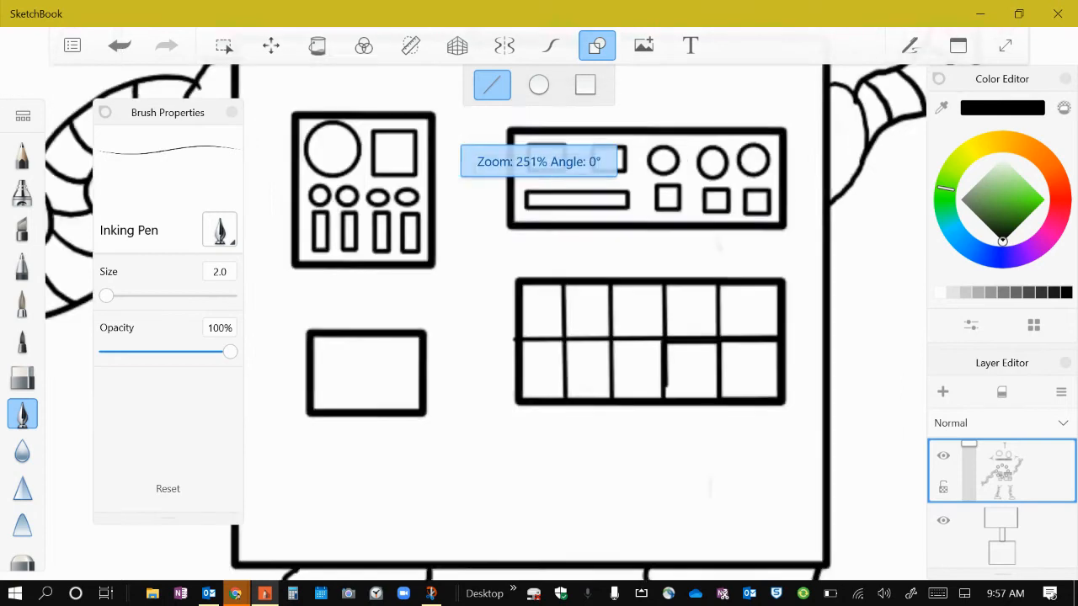
pyautogui.scroll(5, 589, 337)
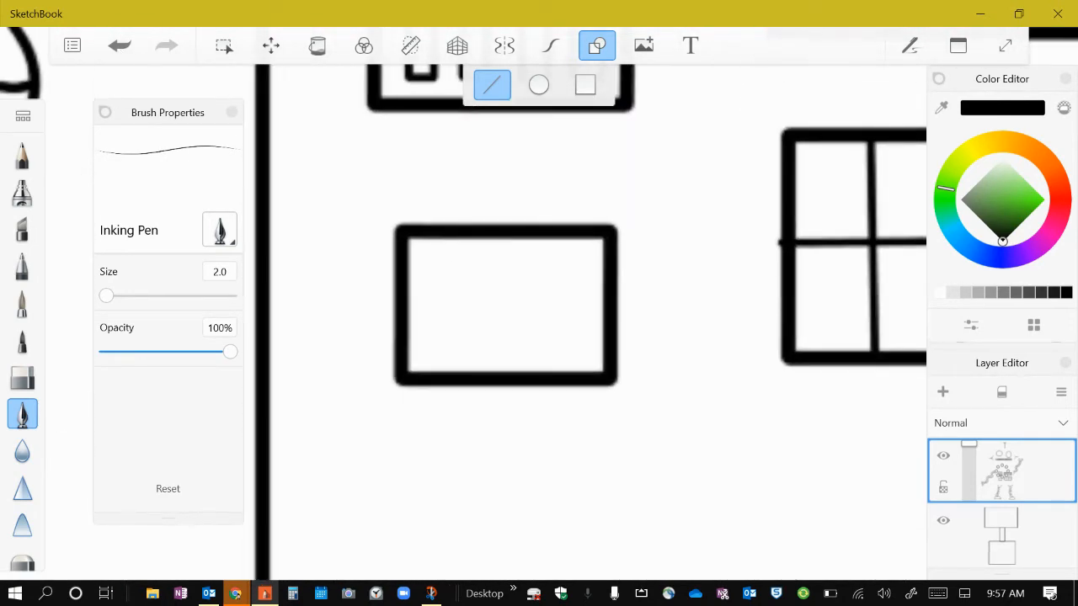
pyautogui.moveTo(453, 232); pyautogui.dragTo(561, 371)
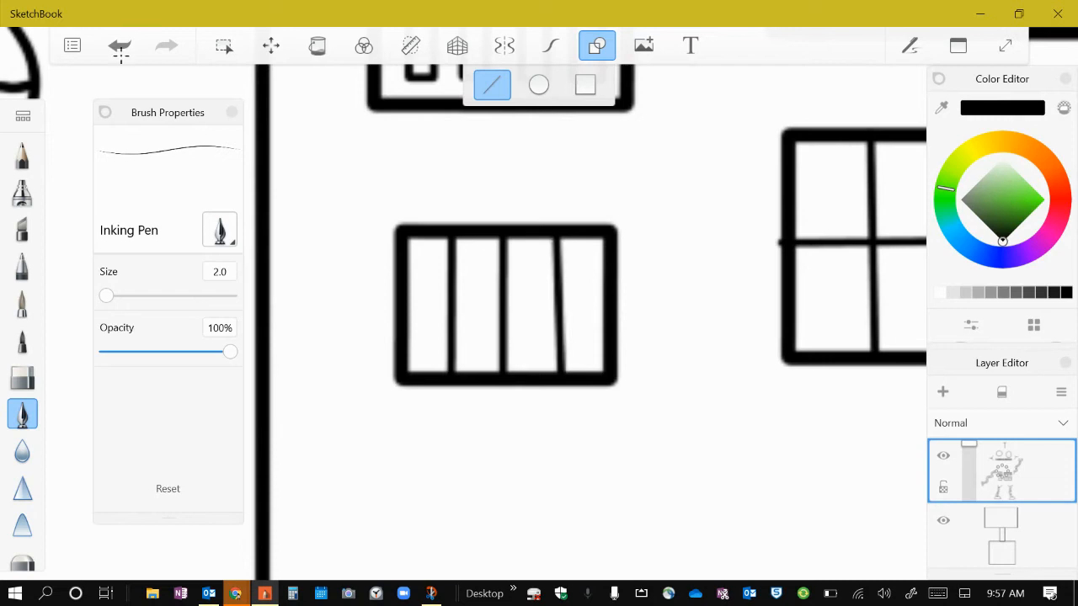
pyautogui.moveTo(607, 283); pyautogui.dragTo(404, 284)
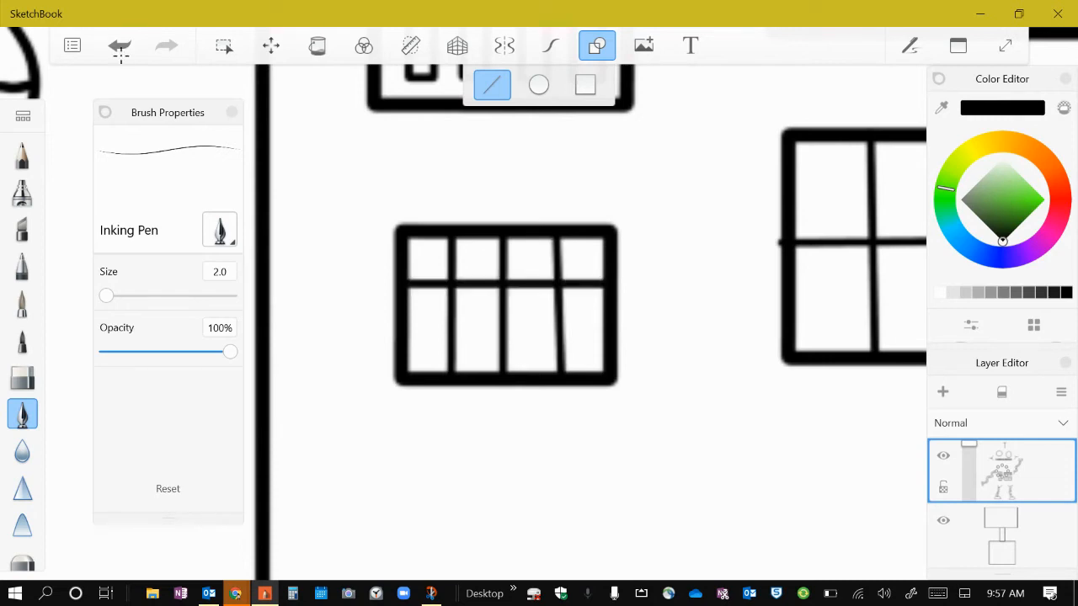
pyautogui.moveTo(496, 331); pyautogui.dragTo(406, 334)
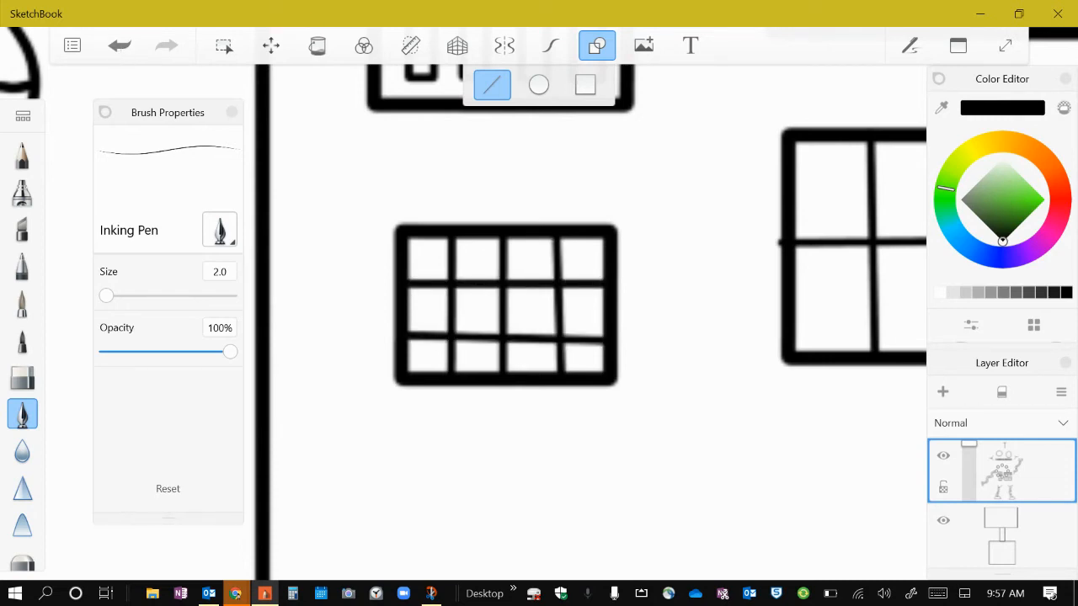
# Step: Draw three stacked rectangles down the robot's neck, splitting it into four segments
pyautogui.scroll(-10, 505, 305)
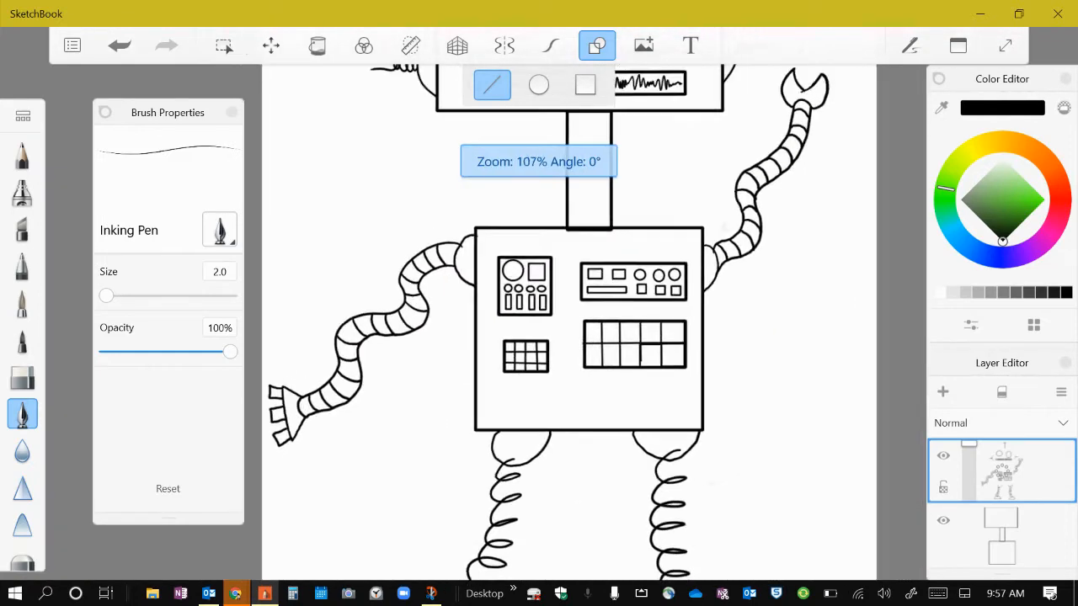
pyautogui.scroll(-3, 637, 318)
pyautogui.scroll(5, 622, 320)
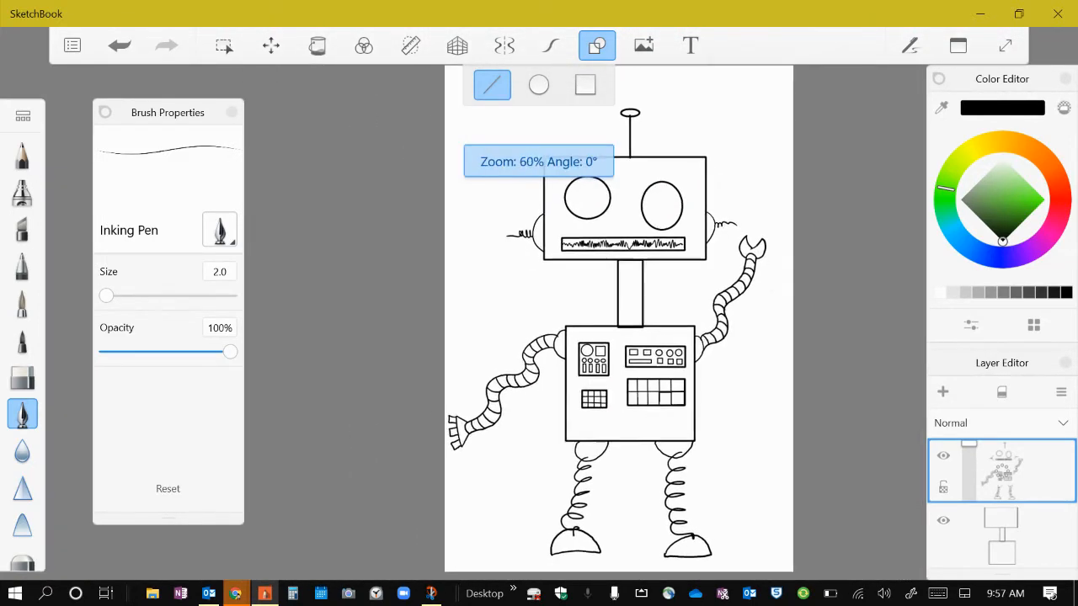
pyautogui.scroll(5, 689, 272)
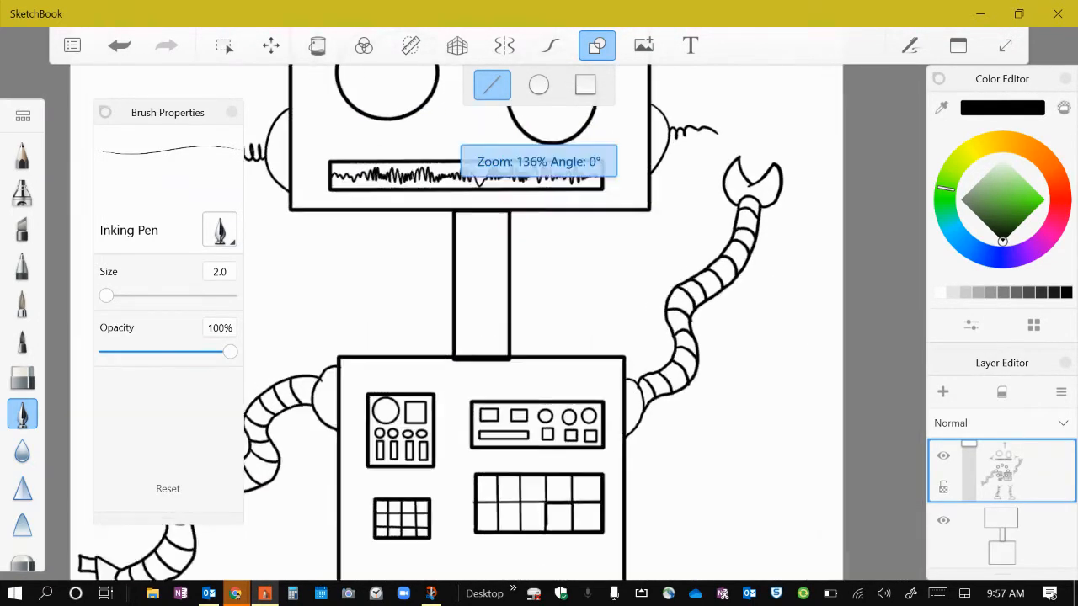
pyautogui.click(585, 85)
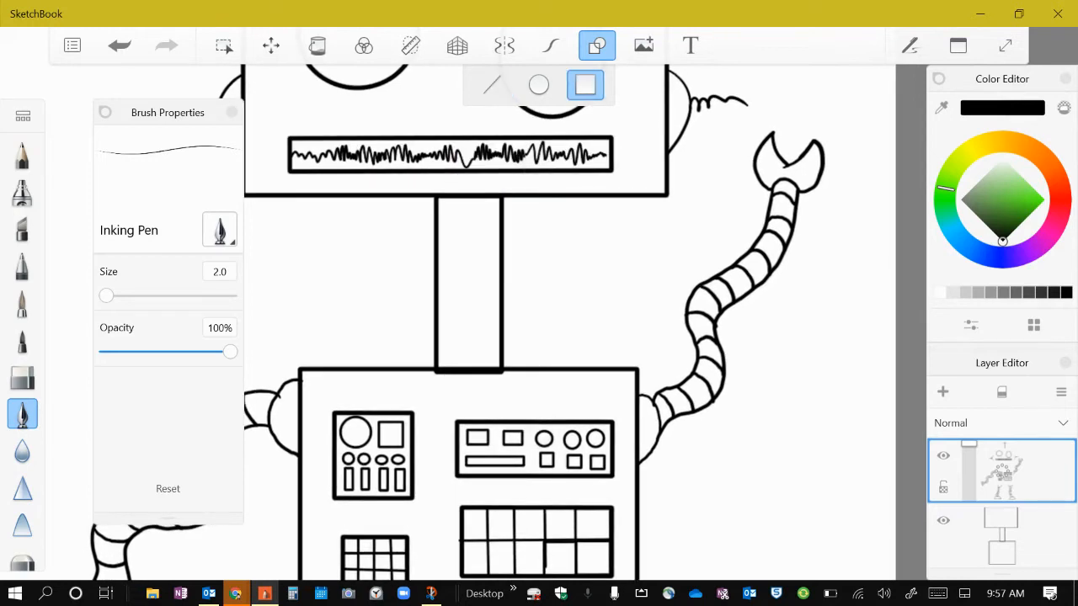
pyautogui.moveTo(437, 198)
pyautogui.mouseDown()
pyautogui.moveTo(473, 236)
pyautogui.moveTo(502, 242)
pyautogui.moveTo(438, 293)
pyautogui.mouseUp()
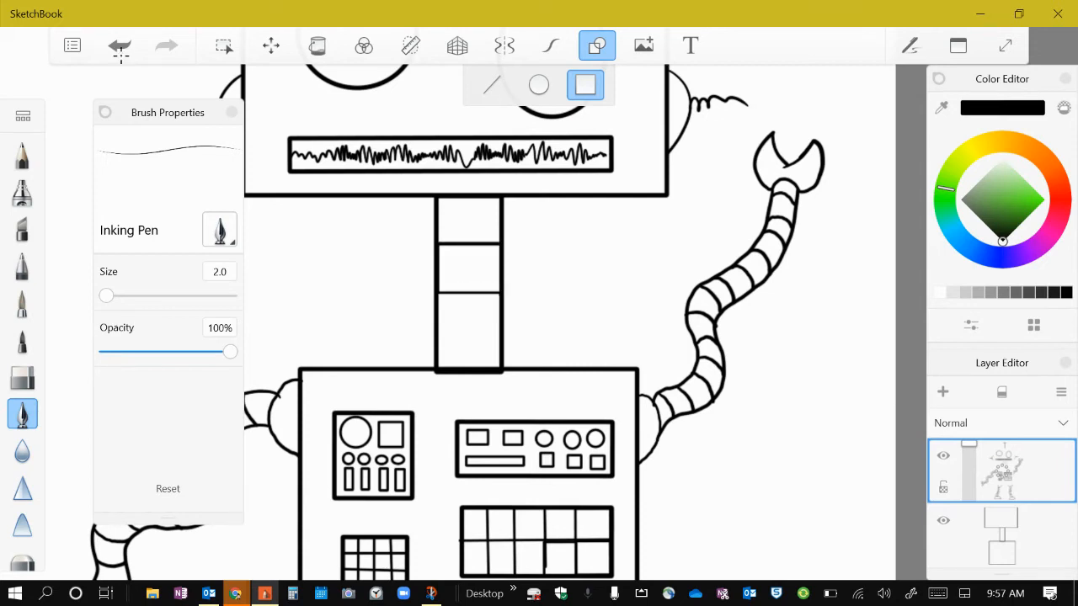
pyautogui.moveTo(502, 292); pyautogui.dragTo(438, 337)
# Step: Examine the complete robot line drawing from head to feet
pyautogui.scroll(-5, 555, 323)
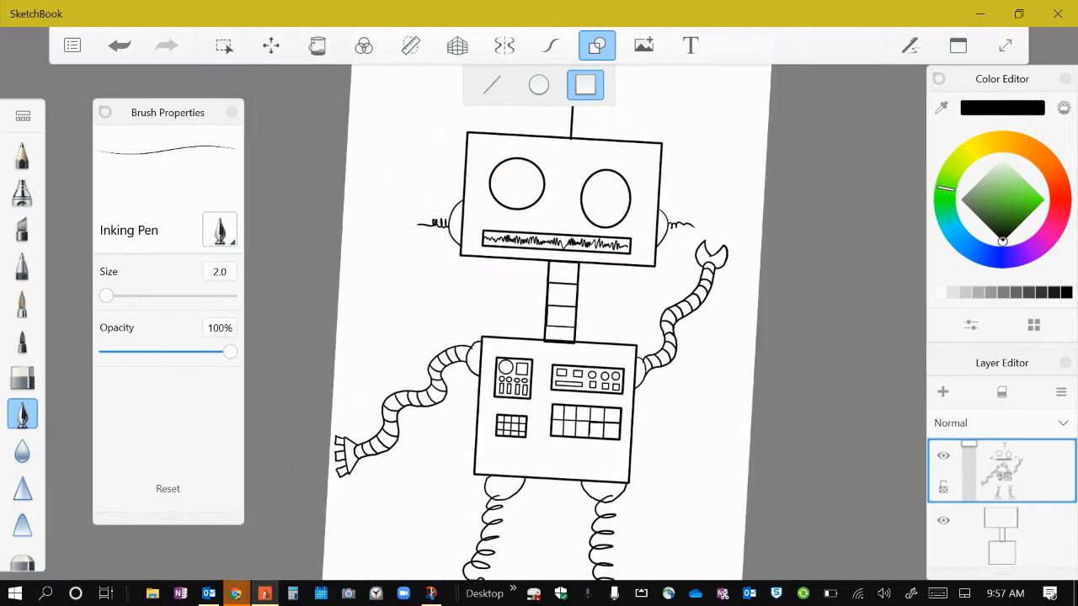
pyautogui.scroll(-5, 573, 328)
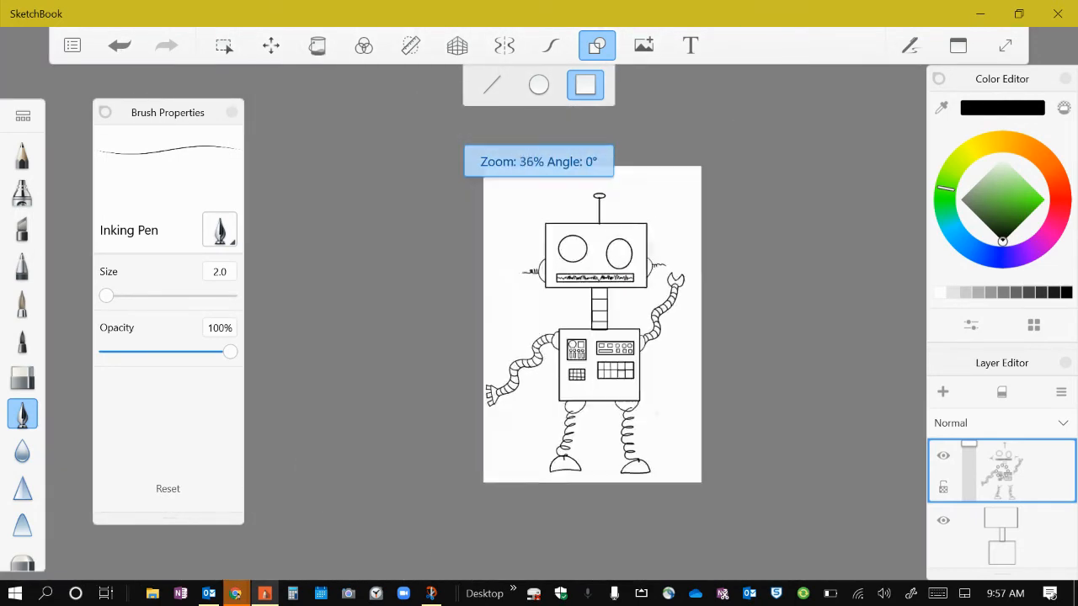
pyautogui.scroll(5, 589, 328)
pyautogui.scroll(2, 572, 329)
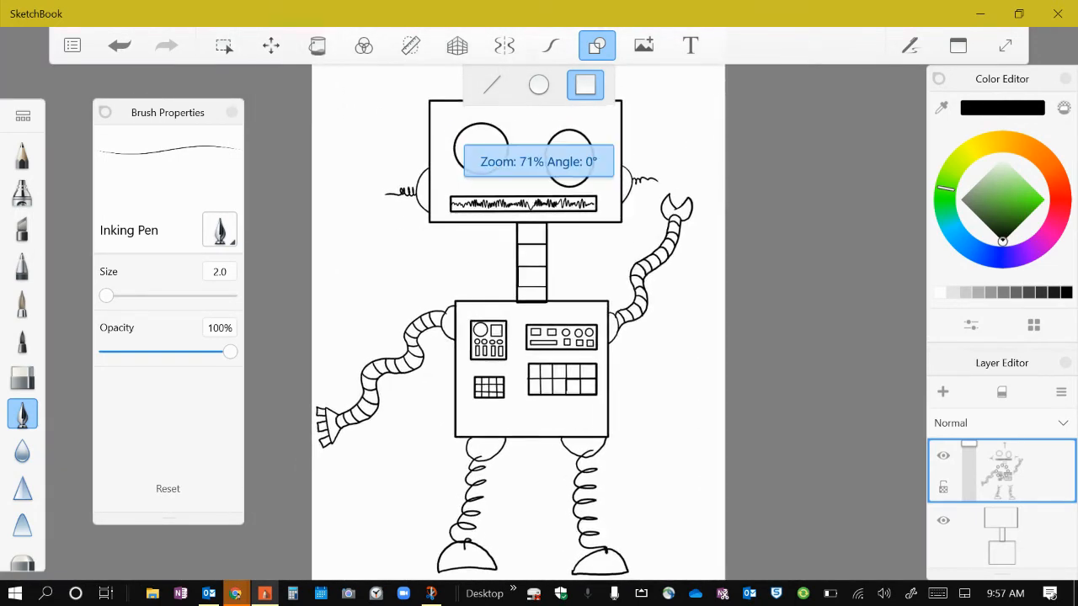
pyautogui.scroll(-4, 572, 329)
pyautogui.scroll(1, 556, 303)
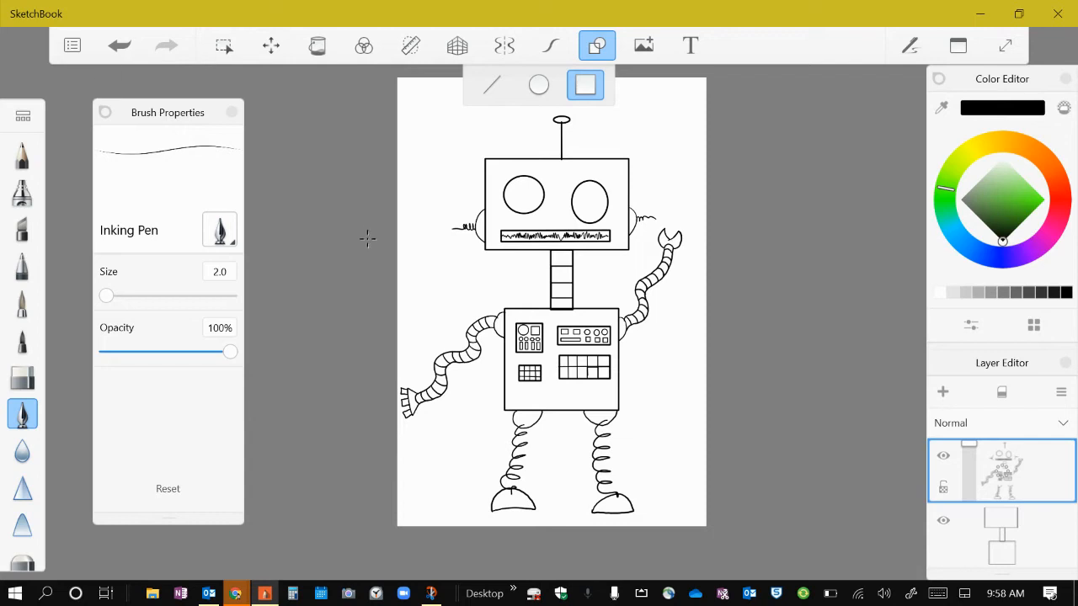
pyautogui.scroll(-3, 551, 303)
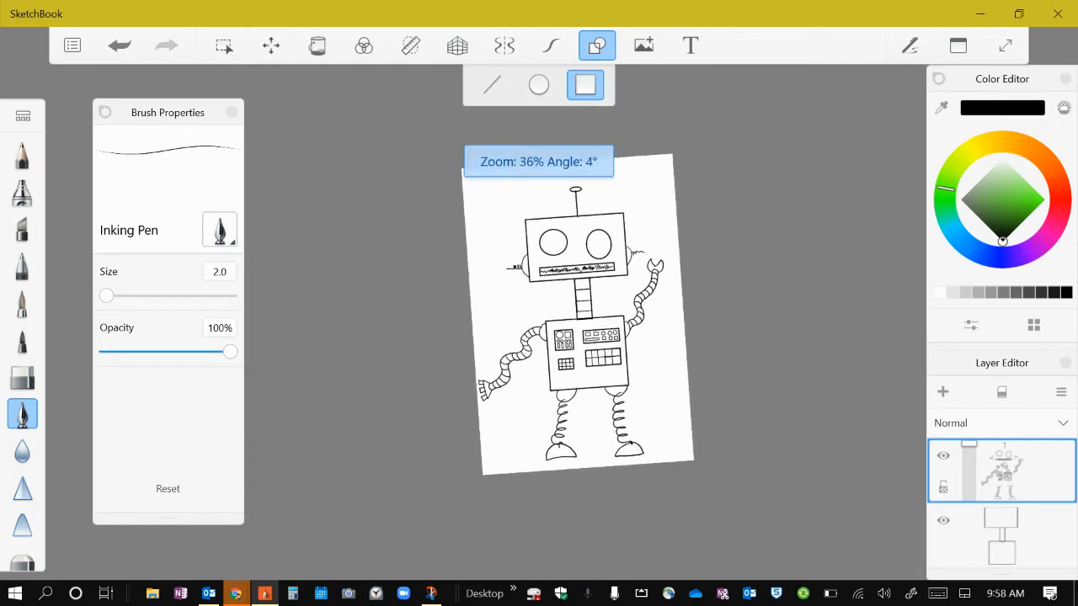
pyautogui.scroll(3, 552, 303)
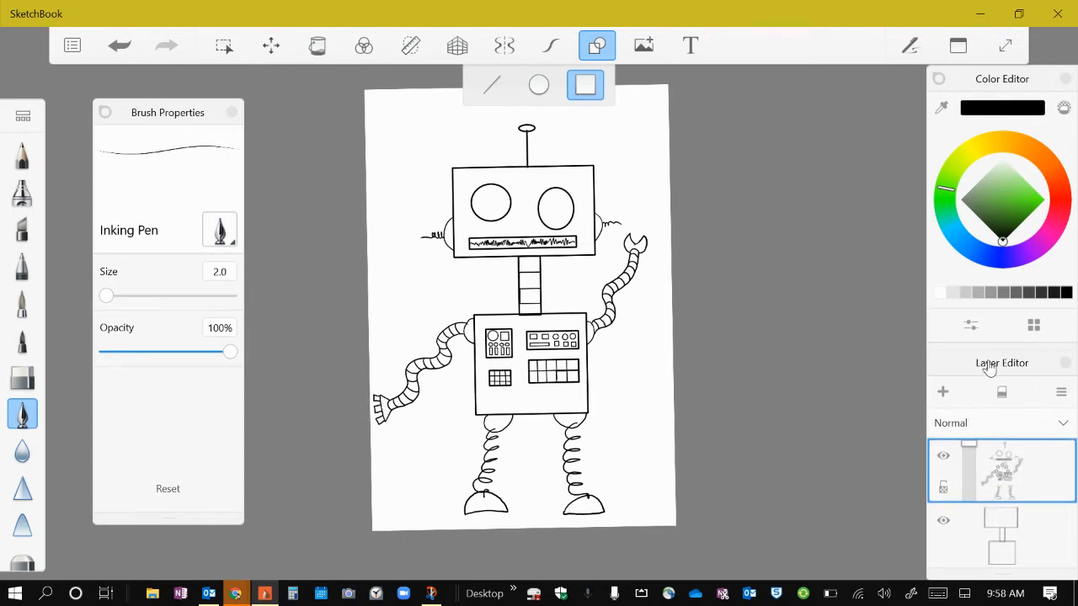
# Step: Float the Layer Editor beside the canvas and merge the robot details layer down into the head-and-body outline layer
pyautogui.moveTo(987, 367); pyautogui.dragTo(776, 101)
pyautogui.scroll(-2, 797, 212)
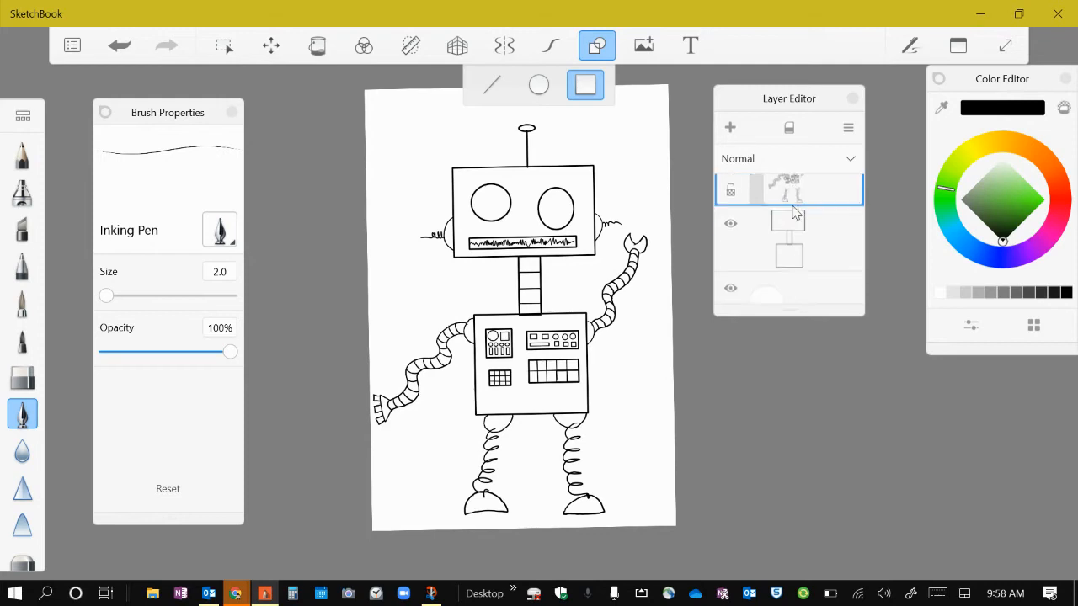
pyautogui.click(796, 220)
pyautogui.scroll(2, 838, 269)
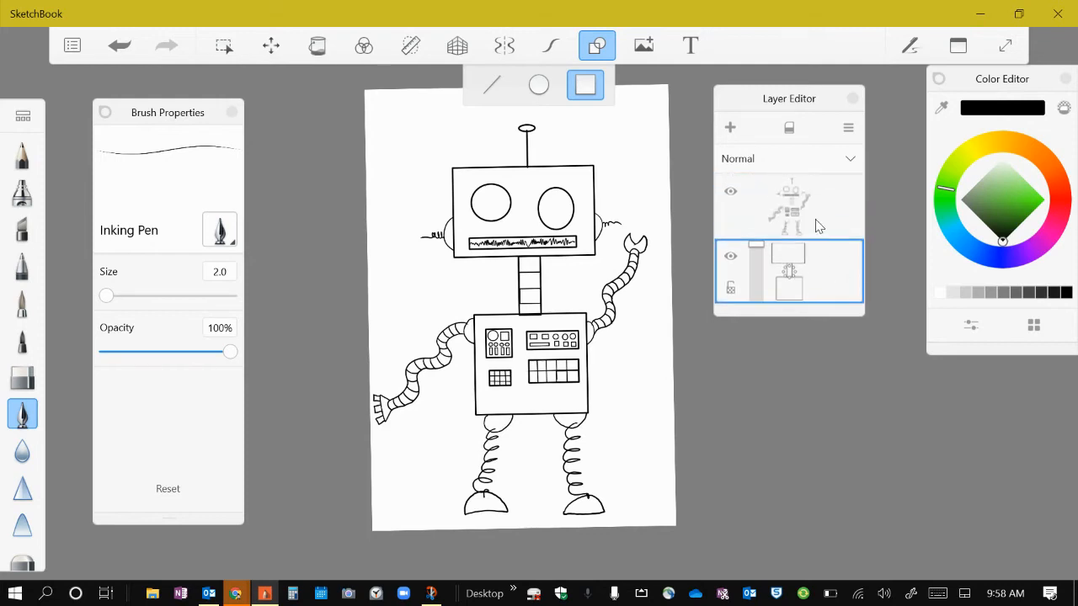
pyautogui.click(817, 219)
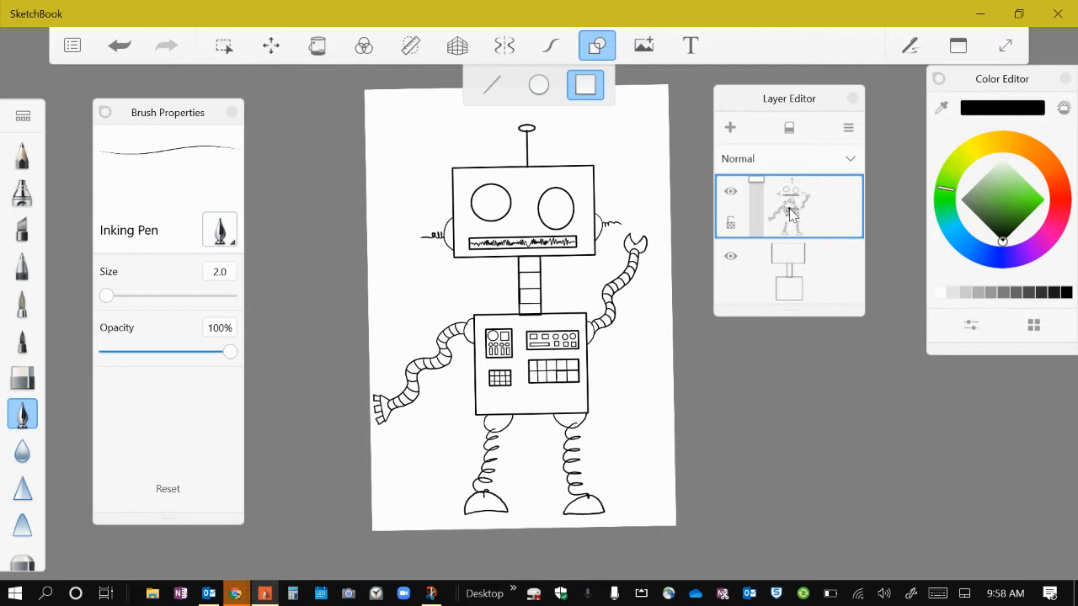
pyautogui.click(789, 208)
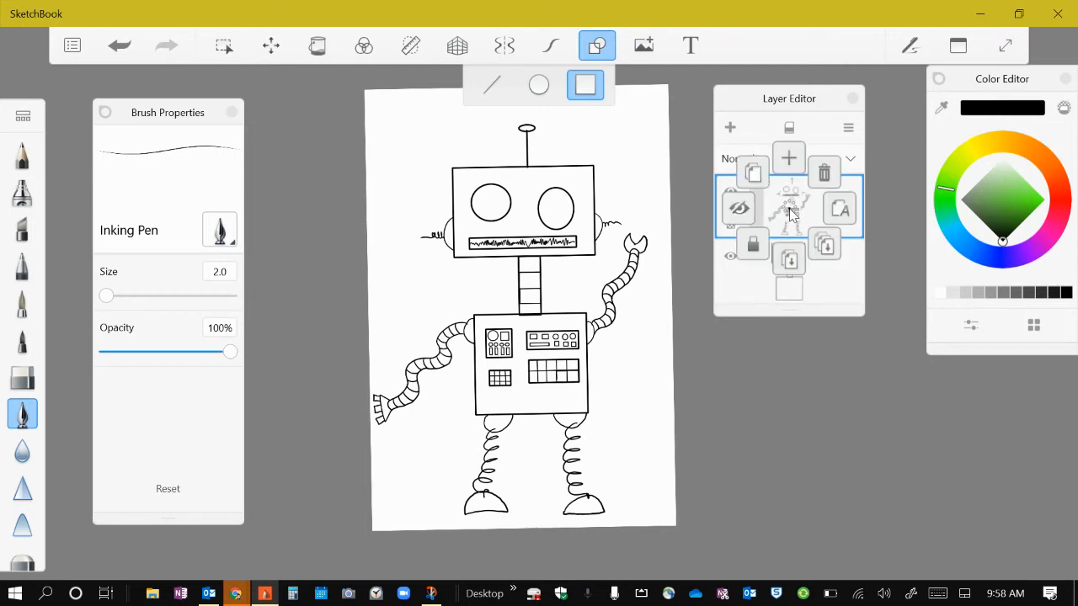
pyautogui.moveTo(790, 213)
pyautogui.mouseDown()
pyautogui.moveTo(812, 207)
pyautogui.moveTo(802, 187)
pyautogui.moveTo(792, 258)
pyautogui.moveTo(790, 207)
pyautogui.mouseUp()
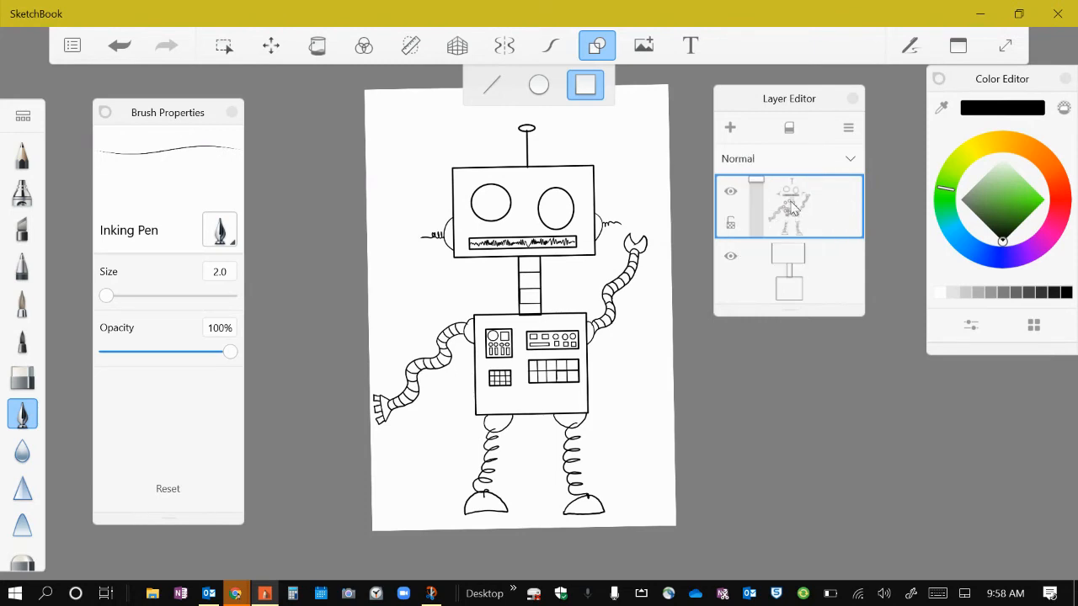
pyautogui.moveTo(793, 207); pyautogui.dragTo(789, 261)
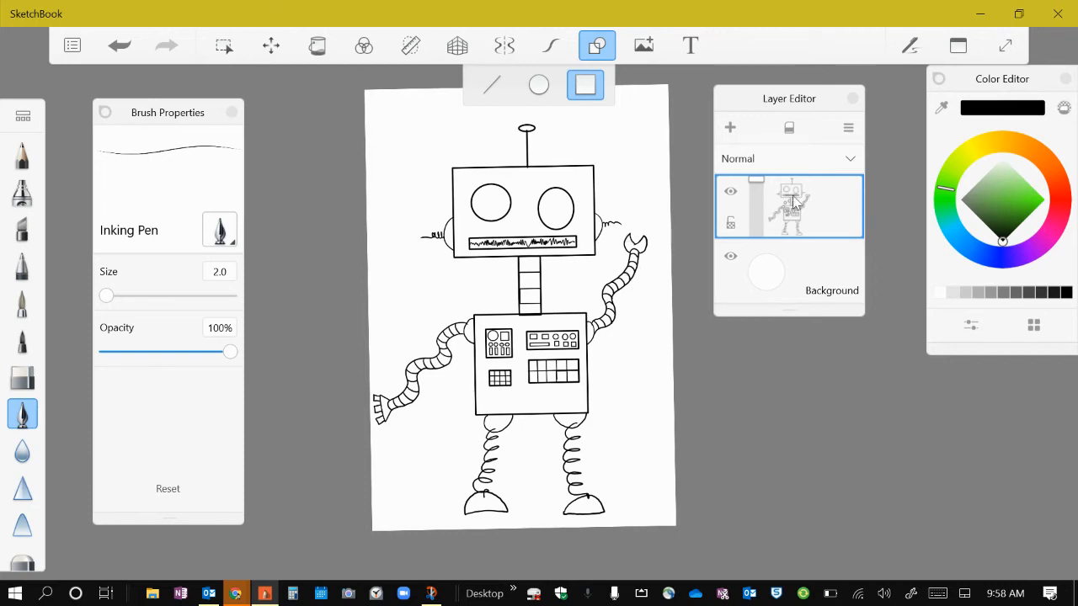
# Step: Choose a medium gray and flood-fill the robot's head around the eyes and mouth with solid color
pyautogui.moveTo(969, 189); pyautogui.dragTo(983, 178)
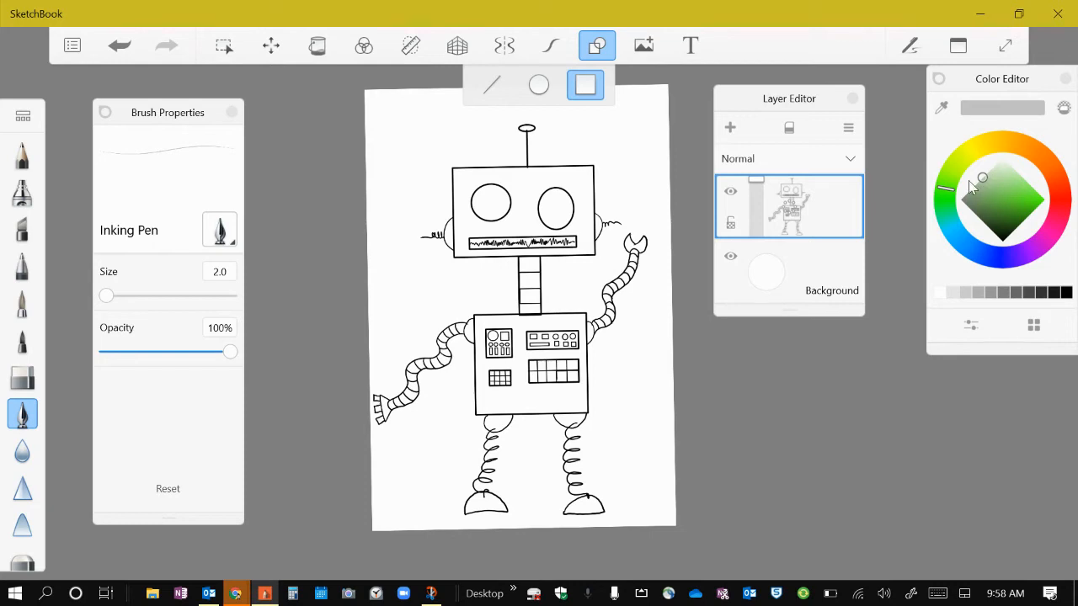
pyautogui.moveTo(968, 180)
pyautogui.mouseDown()
pyautogui.moveTo(961, 200)
pyautogui.moveTo(999, 146)
pyautogui.moveTo(976, 216)
pyautogui.moveTo(943, 205)
pyautogui.moveTo(1013, 283)
pyautogui.moveTo(1054, 240)
pyautogui.moveTo(994, 190)
pyautogui.moveTo(1002, 198)
pyautogui.moveTo(968, 210)
pyautogui.moveTo(937, 192)
pyautogui.moveTo(951, 182)
pyautogui.mouseUp()
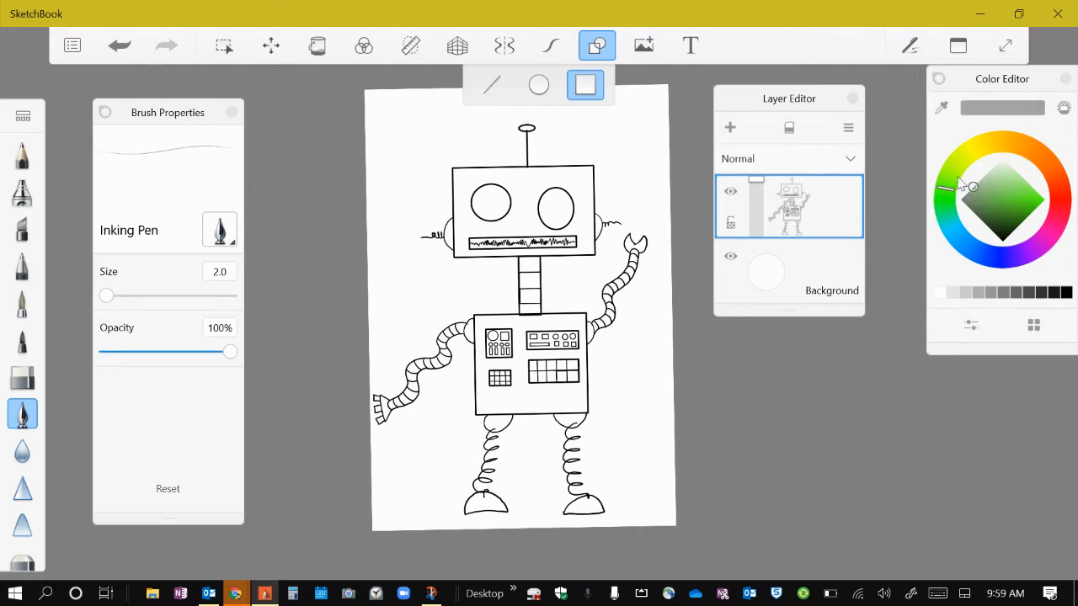
pyautogui.press('f')
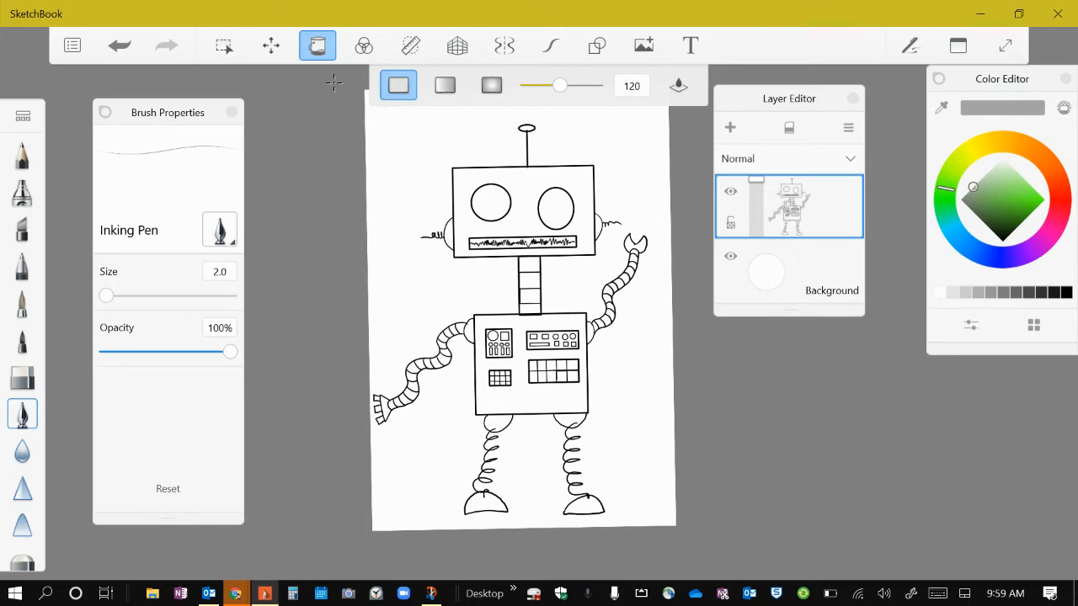
pyautogui.click(522, 211)
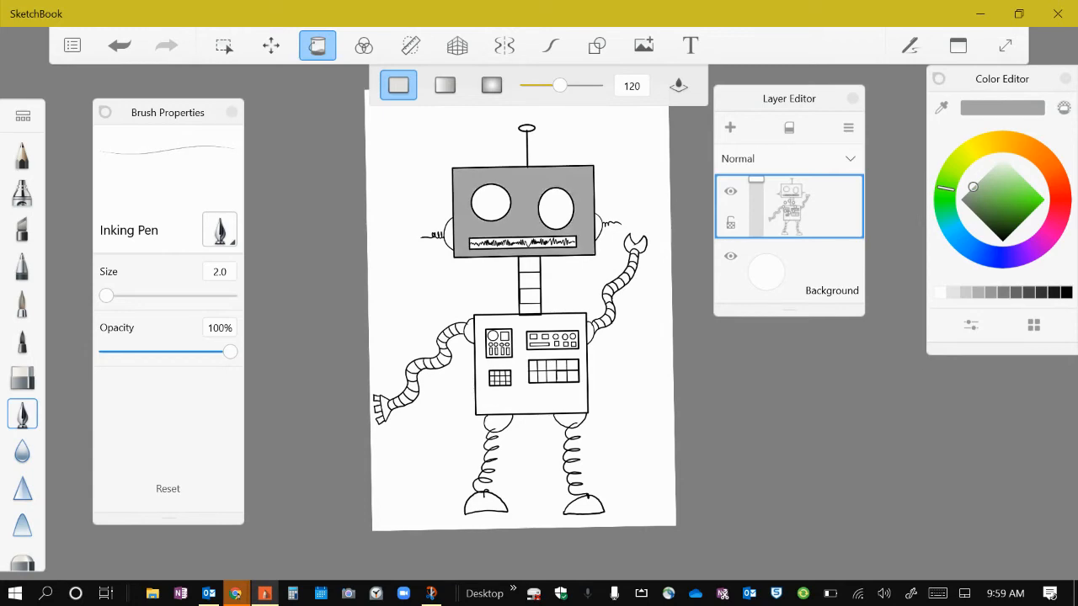
# Step: Flood-fill the robot's torso around the chest panels with the same medium gray as the head
pyautogui.scroll(5, 522, 322)
pyautogui.scroll(-3, 522, 322)
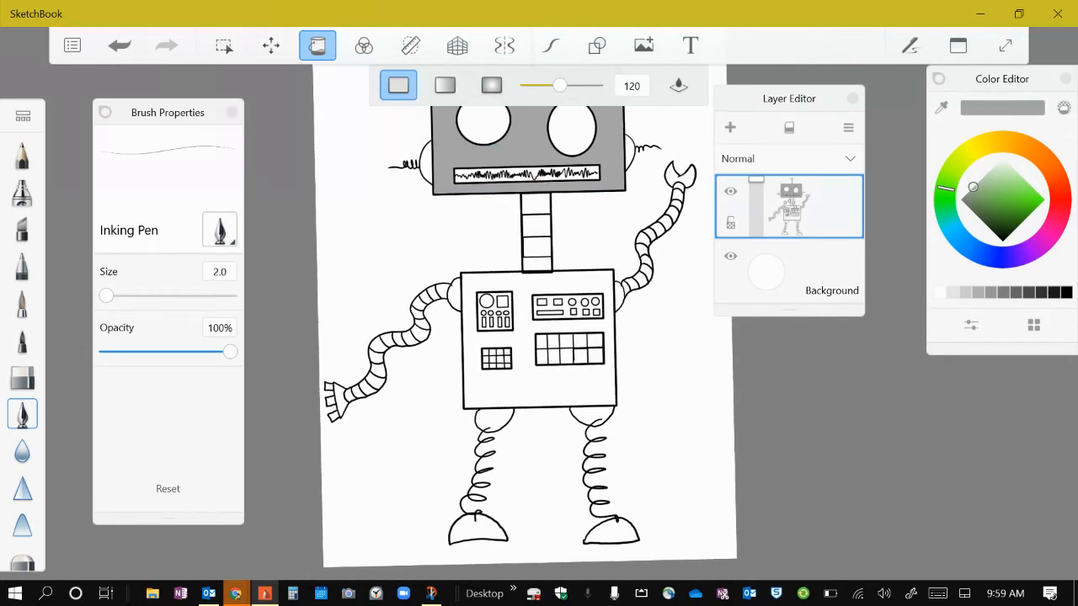
pyautogui.scroll(1, 539, 322)
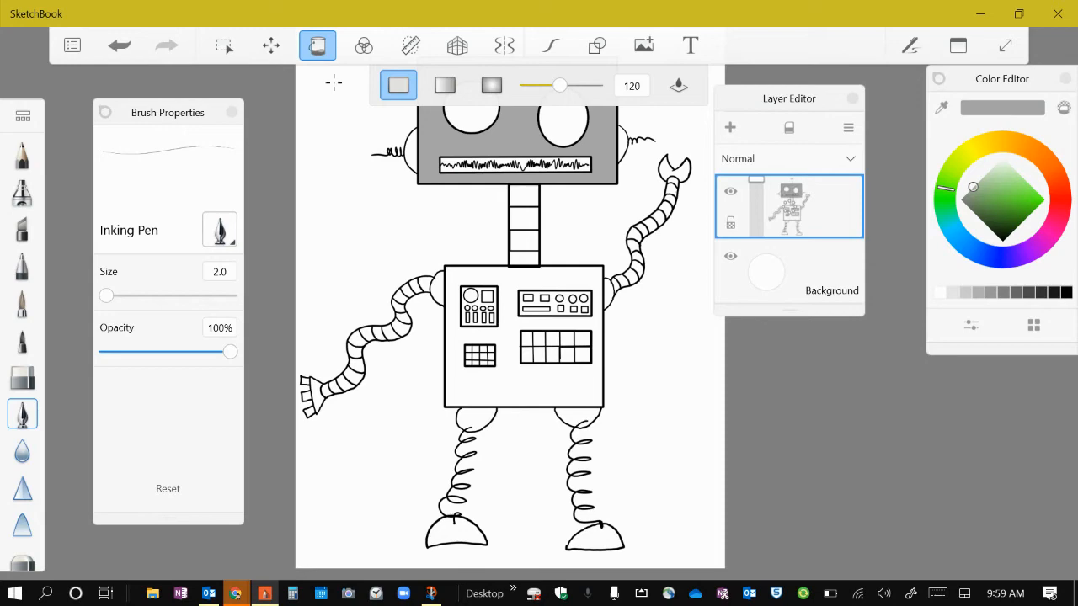
pyautogui.click(522, 388)
pyautogui.scroll(2, 505, 322)
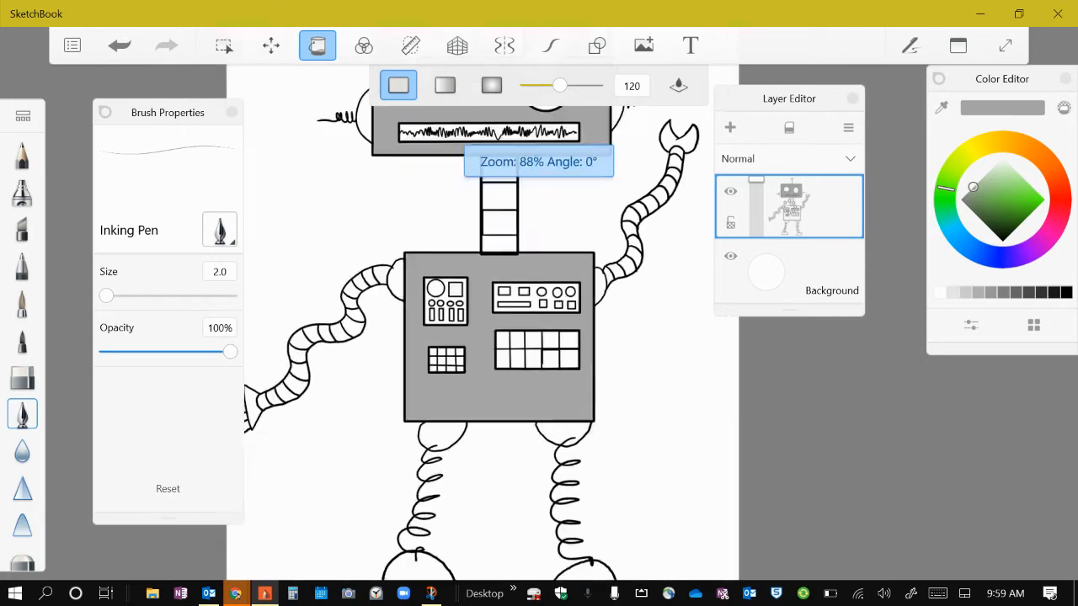
# Step: Fill both shoulder joints and both hip joints of the robot with the medium gray
pyautogui.scroll(-3, 522, 323)
pyautogui.click(594, 312)
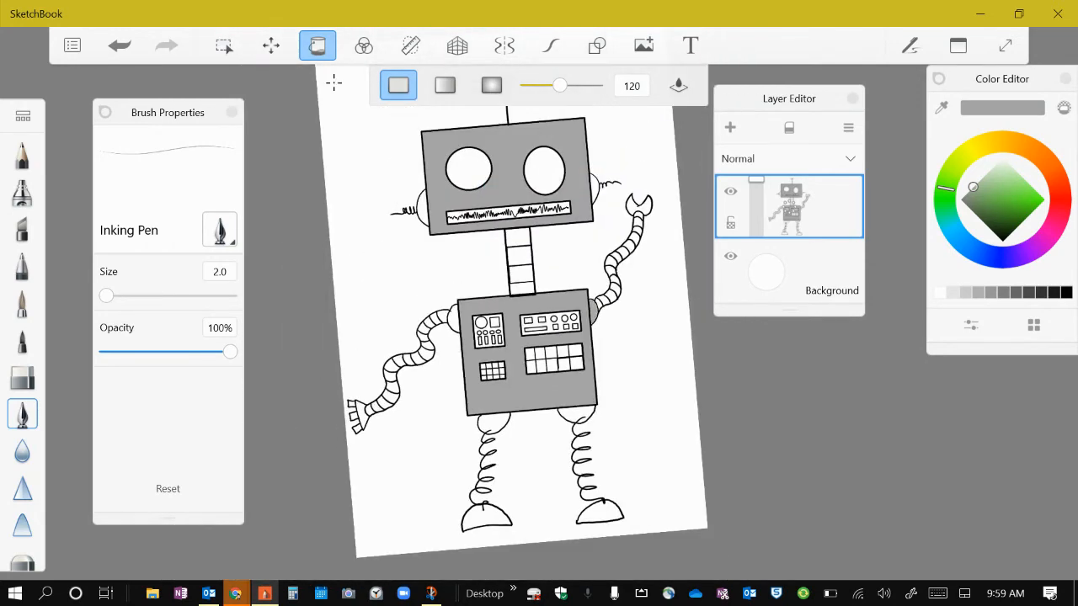
pyautogui.scroll(3, 526, 354)
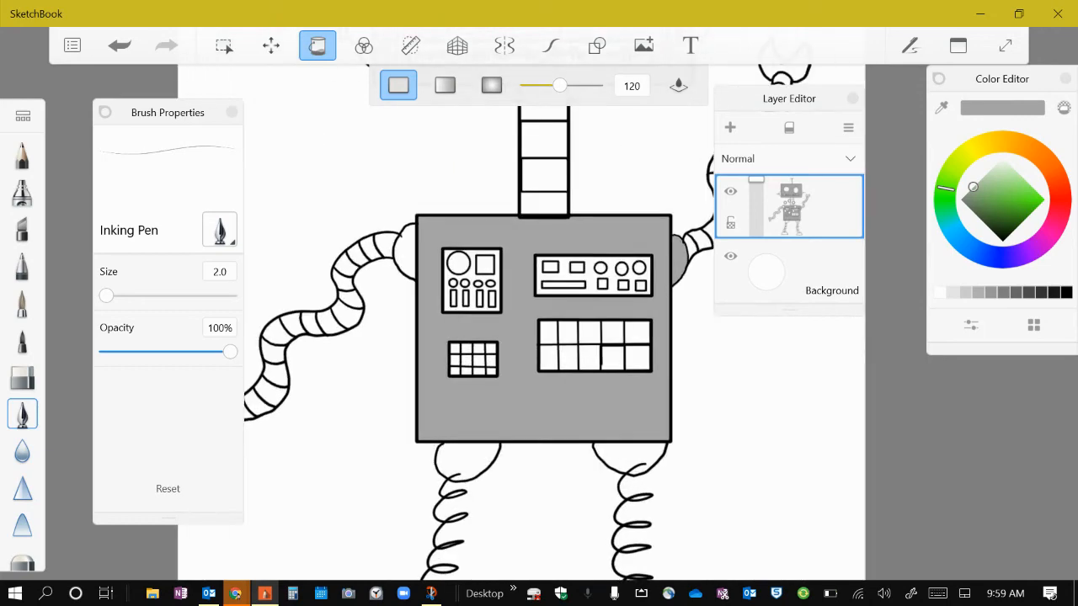
pyautogui.click(405, 251)
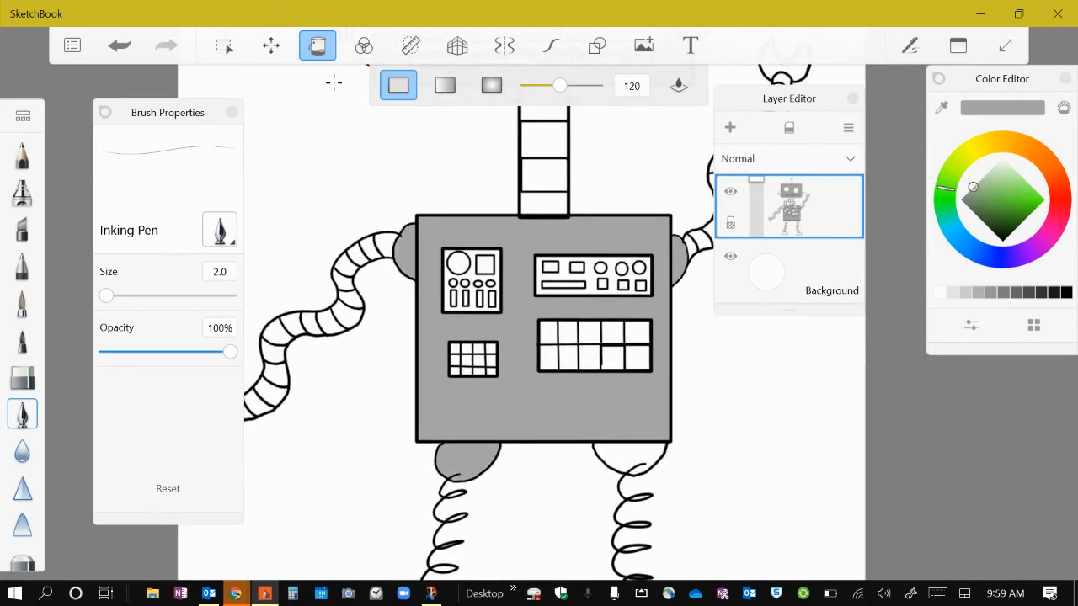
pyautogui.click(627, 456)
# Step: Fill the first and third neck segments, counted from the head, with the medium gray
pyautogui.scroll(-5, 539, 324)
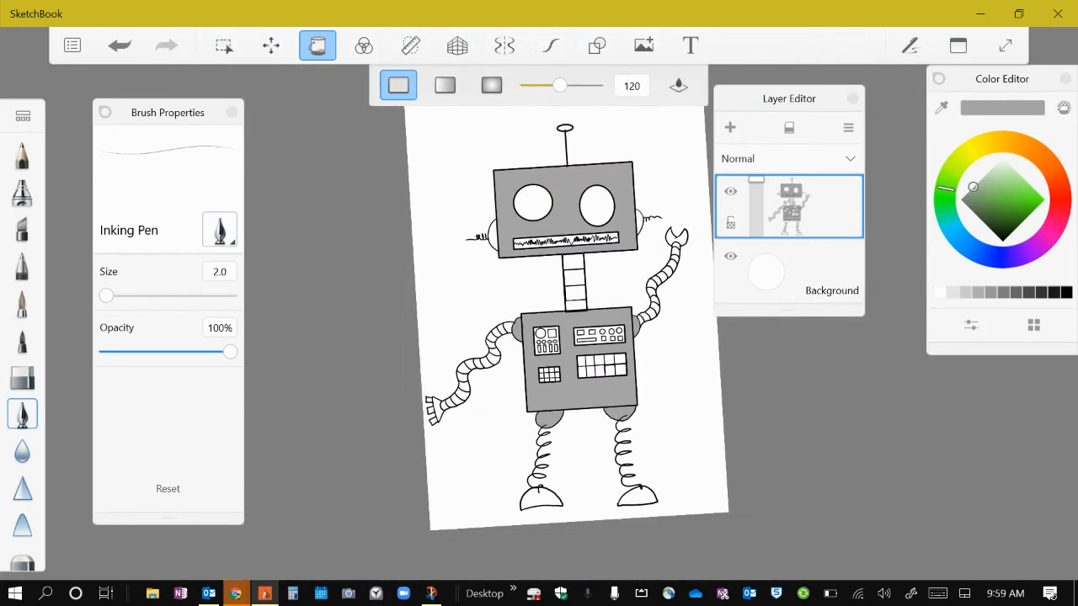
pyautogui.scroll(5, 538, 324)
pyautogui.click(490, 274)
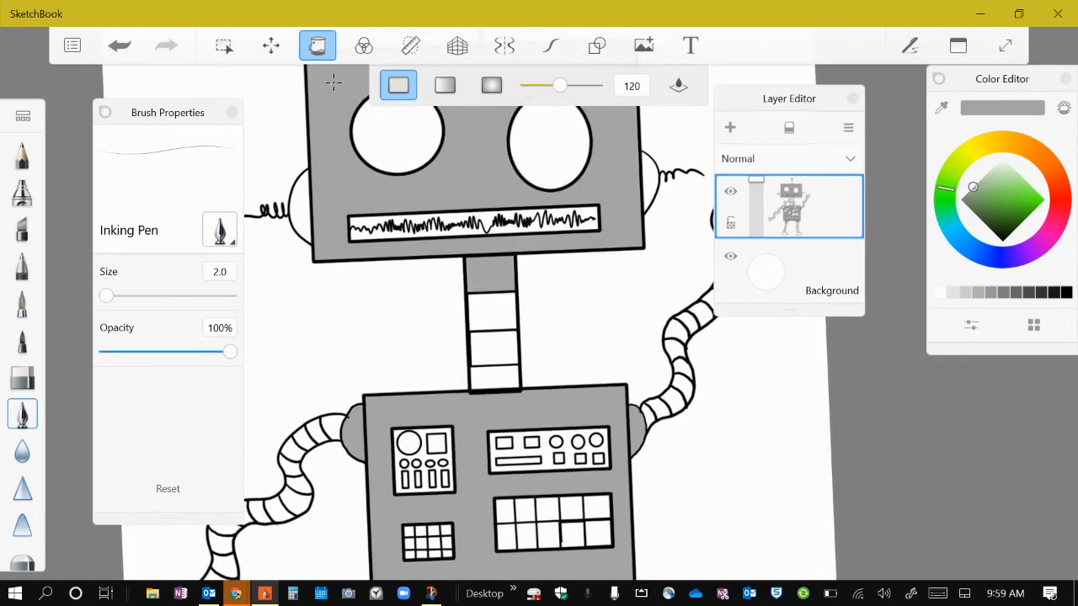
pyautogui.click(494, 348)
# Step: Fill every other segment of the robot's raised arm with medium gray, from near the shoulder up to the claw
pyautogui.scroll(-3, 539, 324)
pyautogui.scroll(5, 539, 324)
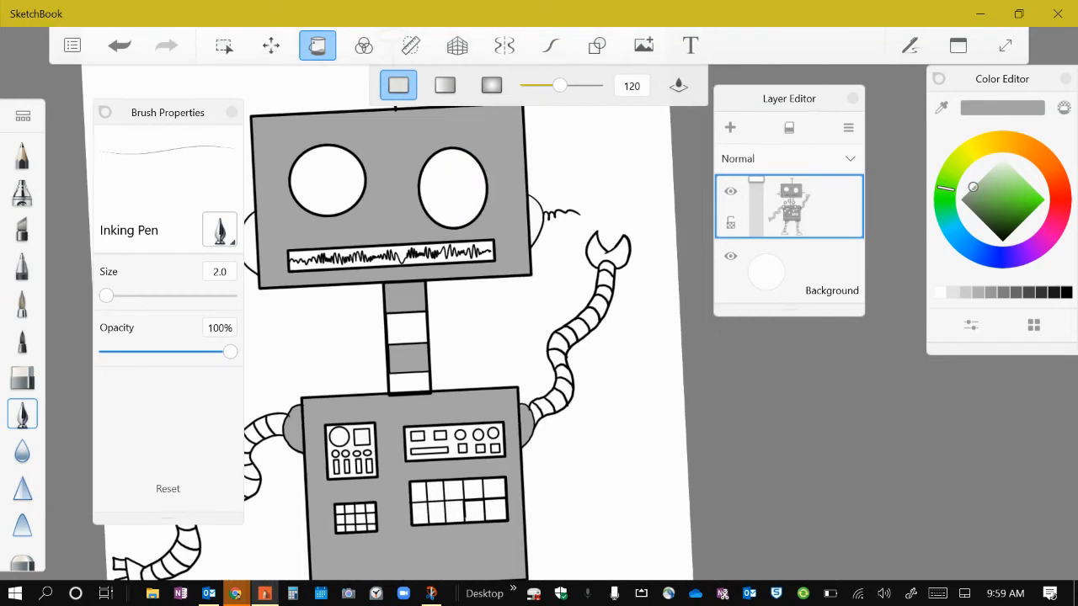
pyautogui.click(541, 394)
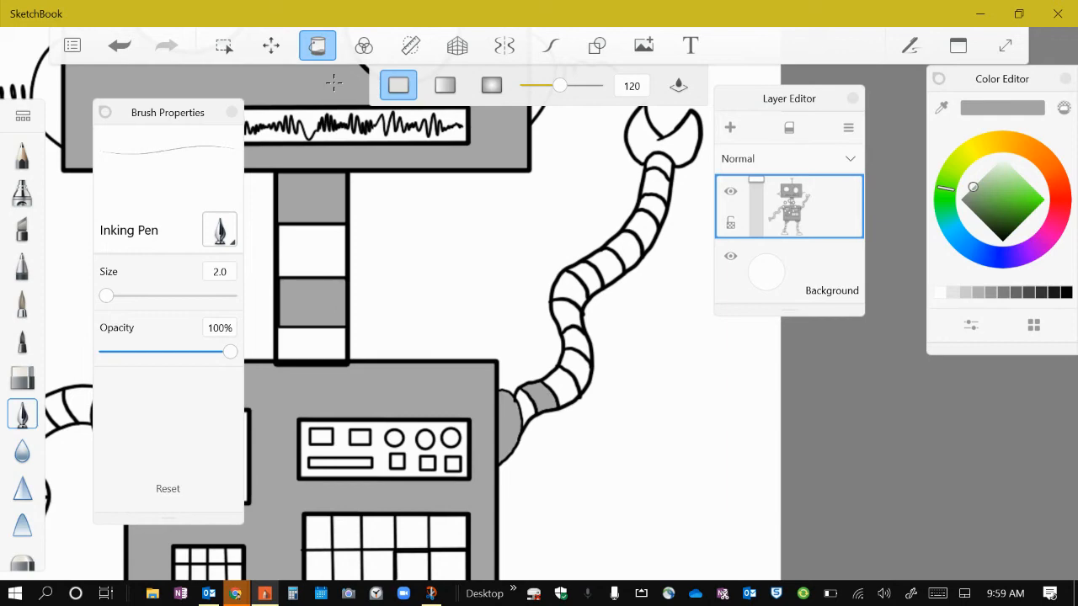
pyautogui.click(575, 369)
pyautogui.click(567, 316)
pyautogui.click(585, 278)
pyautogui.click(624, 250)
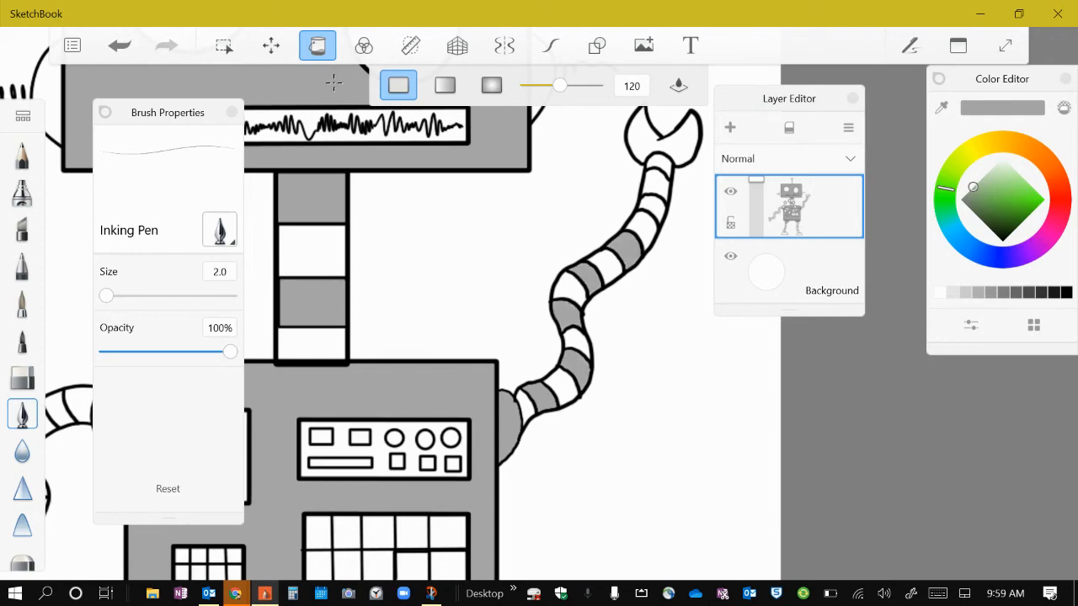
pyautogui.click(653, 209)
pyautogui.click(660, 166)
# Step: Fill every other segment of the robot's lowered arm with medium gray, from near the shoulder down to the hand
pyautogui.scroll(-5, 505, 336)
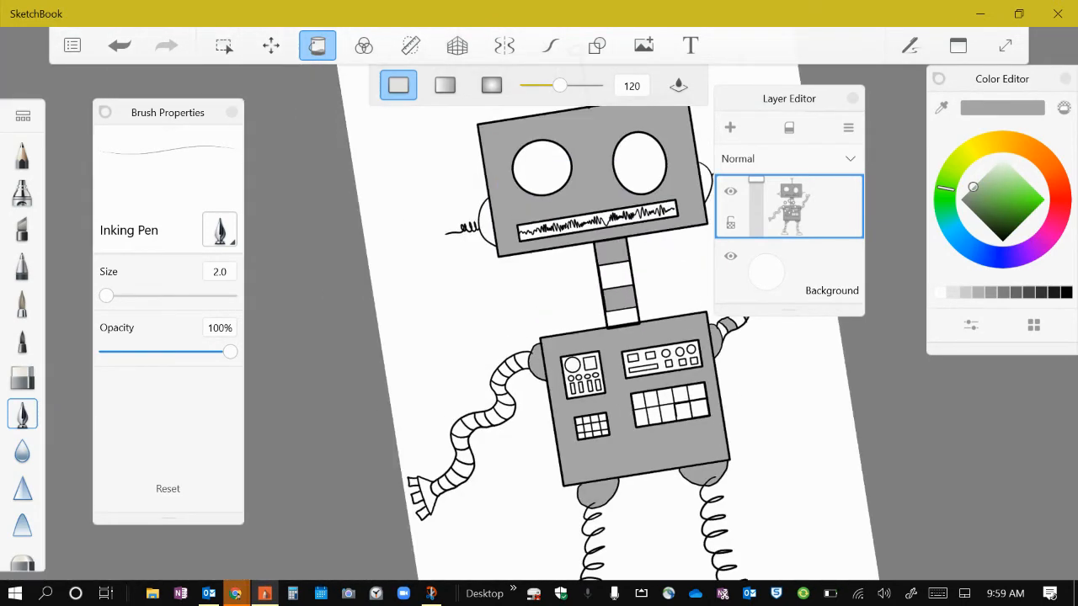
pyautogui.scroll(5, 482, 421)
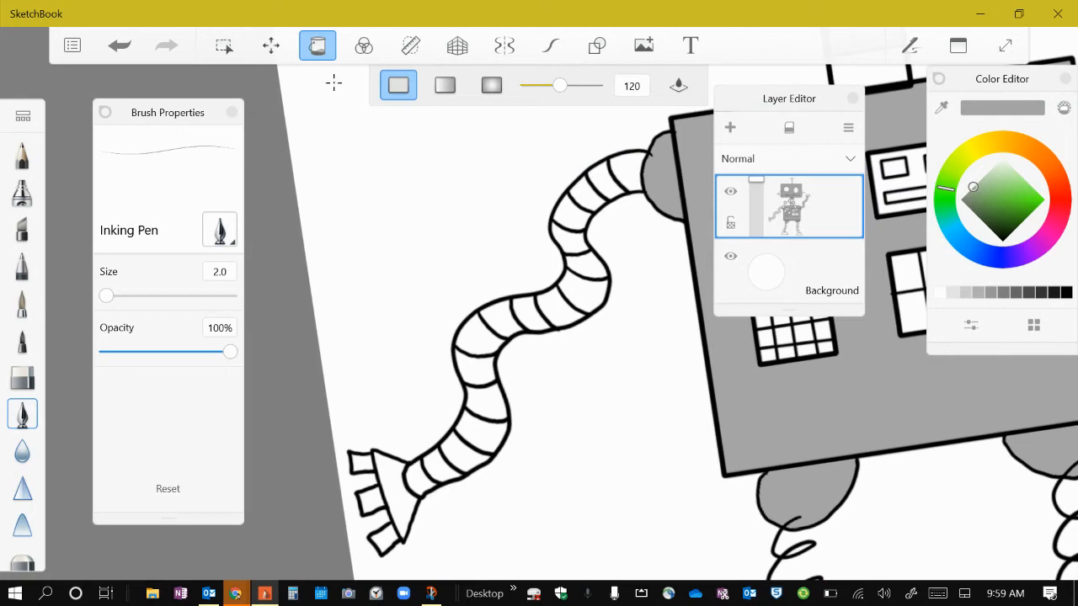
pyautogui.click(602, 179)
pyautogui.click(571, 212)
pyautogui.click(586, 266)
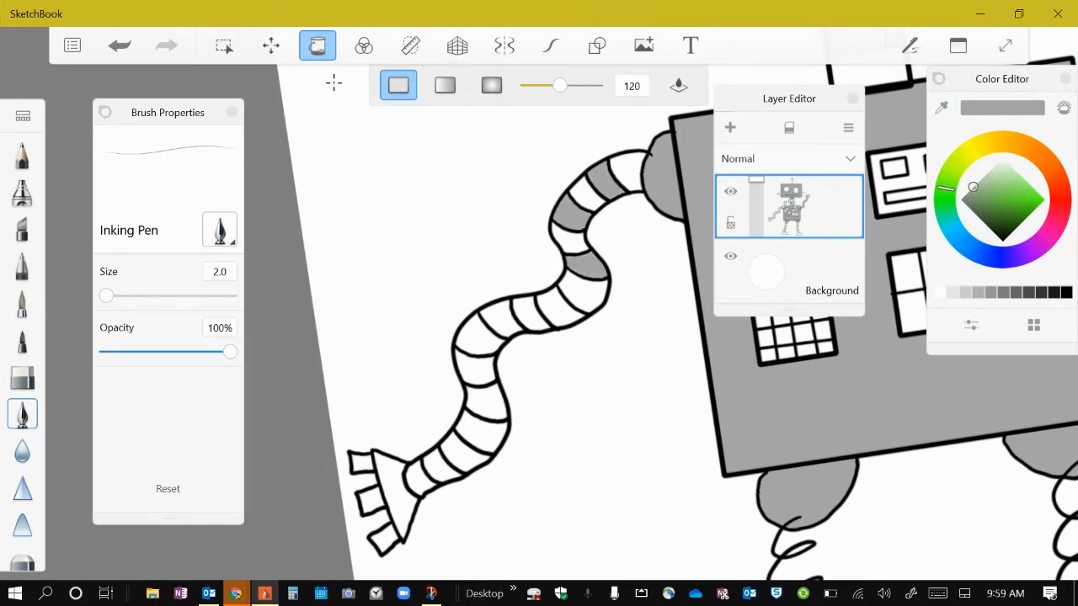
pyautogui.click(559, 308)
pyautogui.click(500, 318)
pyautogui.click(475, 367)
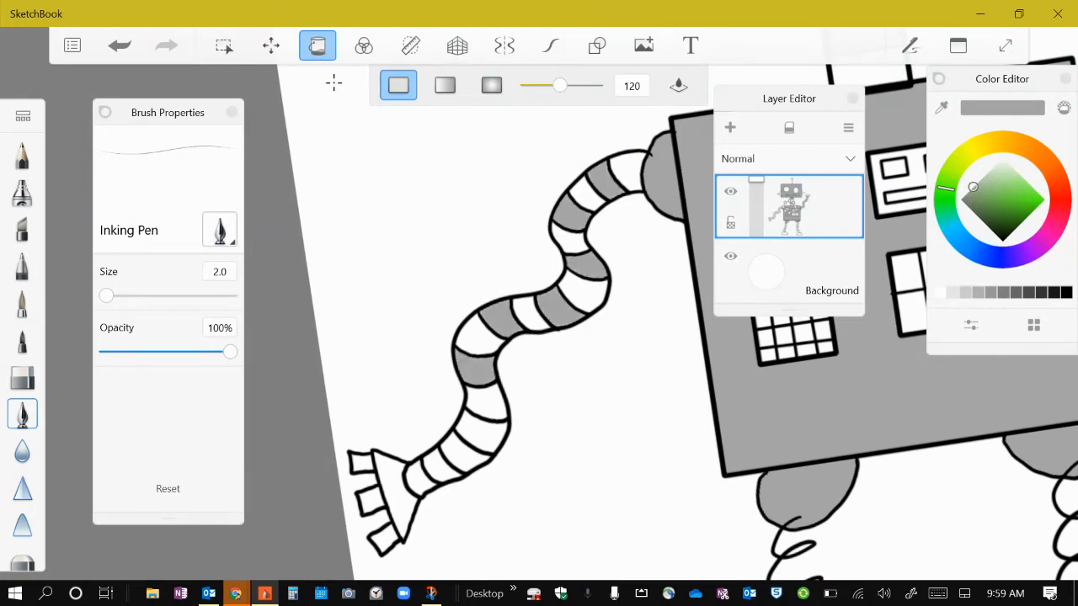
pyautogui.click(483, 425)
pyautogui.click(441, 465)
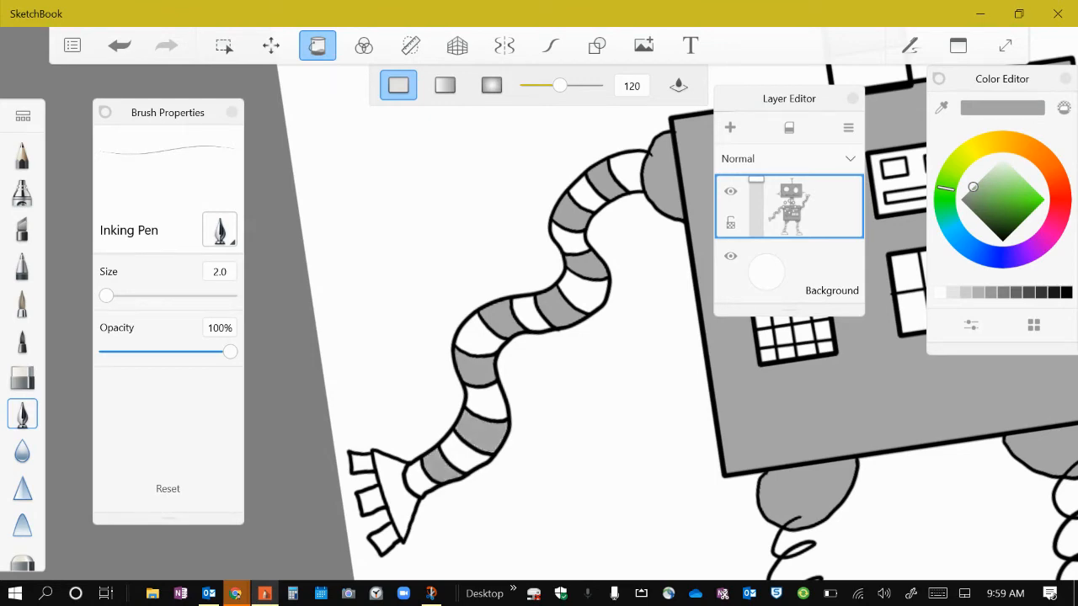
# Step: Choose a darker gray and flood-fill the claw at the end of the raised arm
pyautogui.scroll(-3, 539, 337)
pyautogui.scroll(2, 538, 337)
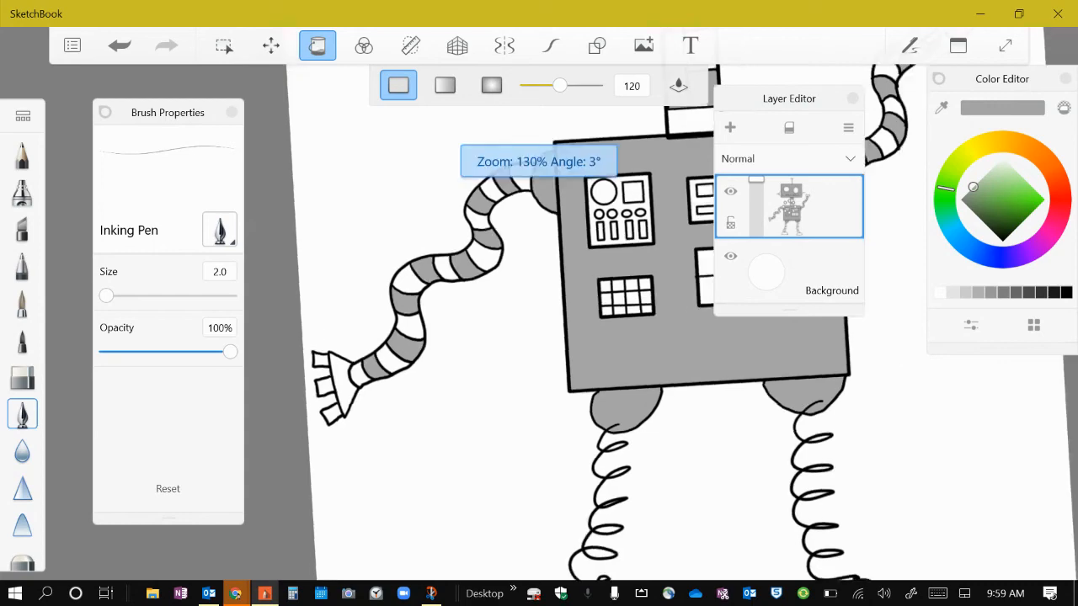
pyautogui.scroll(-8, 539, 337)
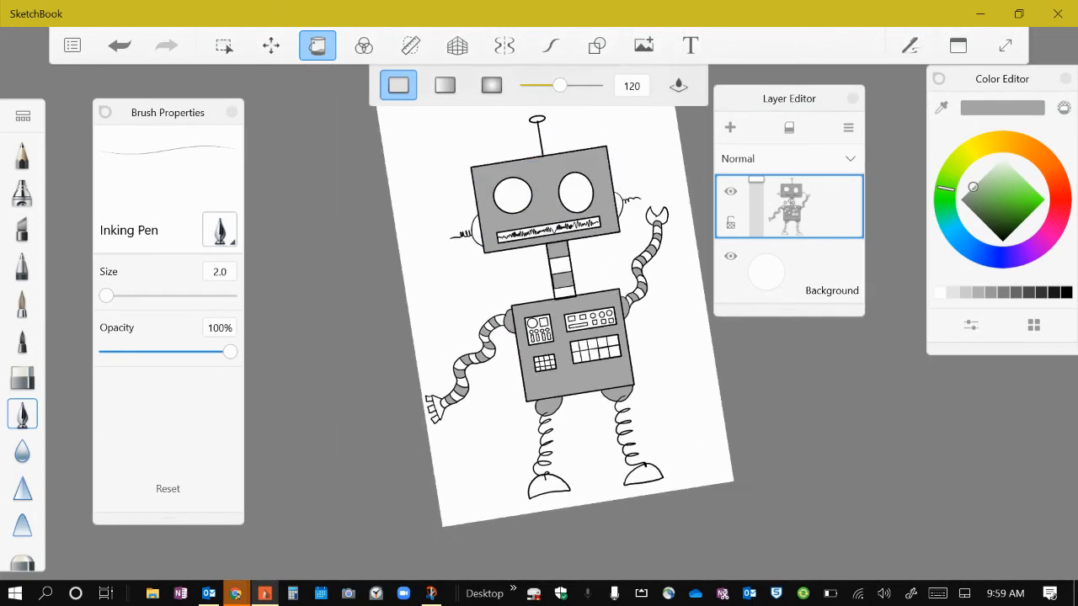
pyautogui.scroll(3, 539, 337)
pyautogui.scroll(4, 539, 337)
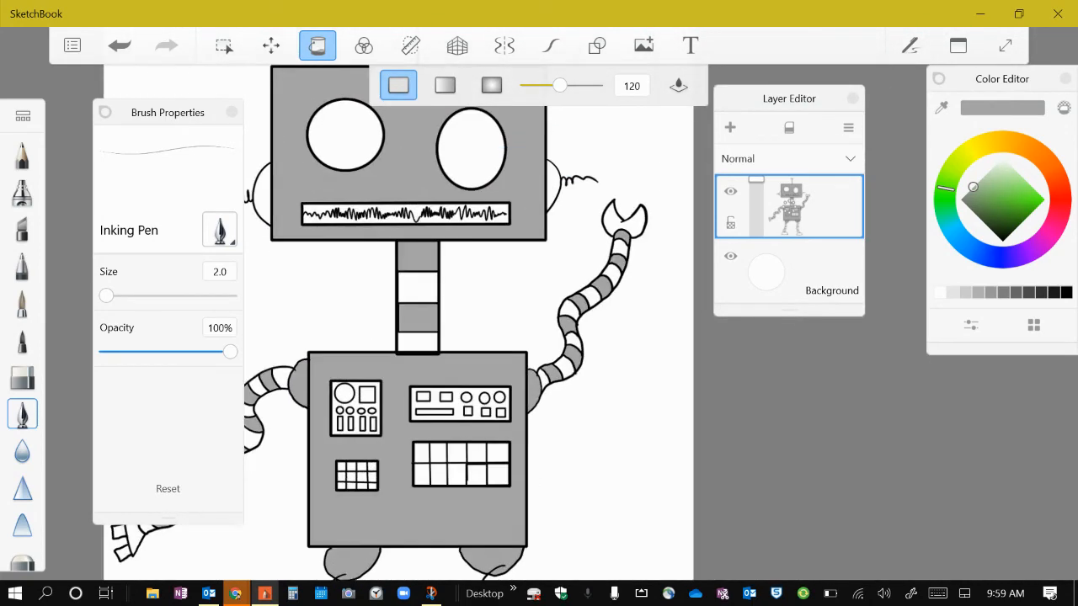
pyautogui.click(964, 200)
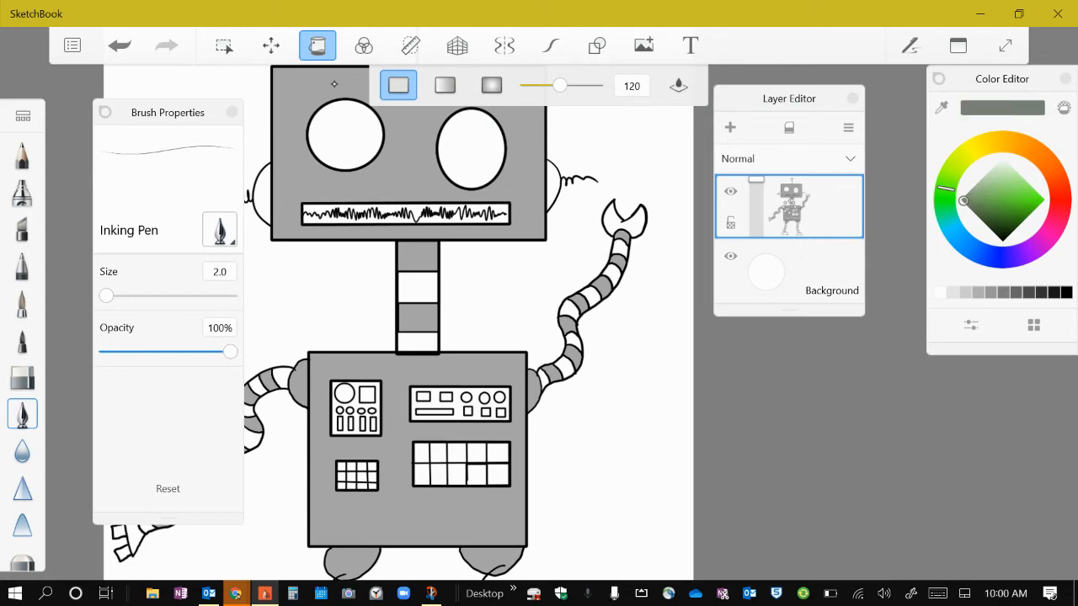
pyautogui.click(625, 220)
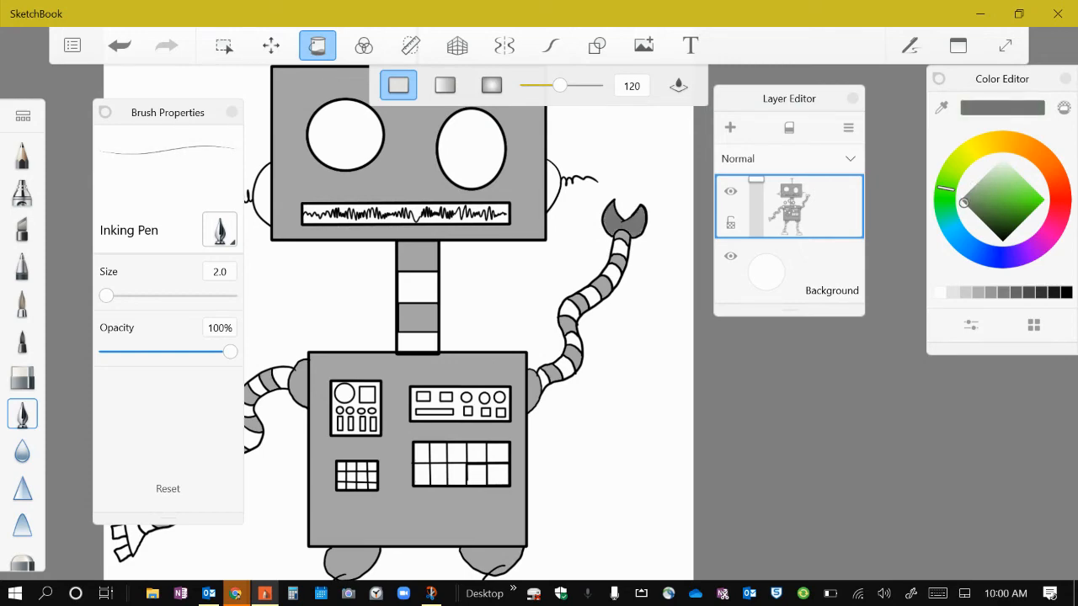
# Step: Fill the palm and three fingers of the lowered arm's hand with the darker gray
pyautogui.scroll(-4, 539, 337)
pyautogui.scroll(5, 539, 337)
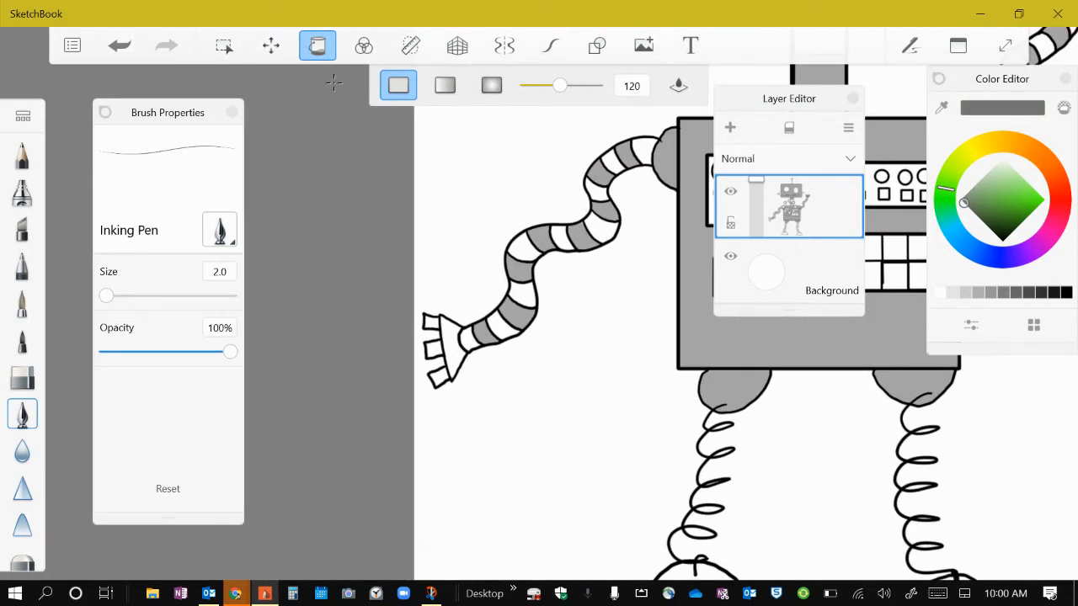
pyautogui.click(451, 345)
pyautogui.click(434, 348)
pyautogui.click(432, 323)
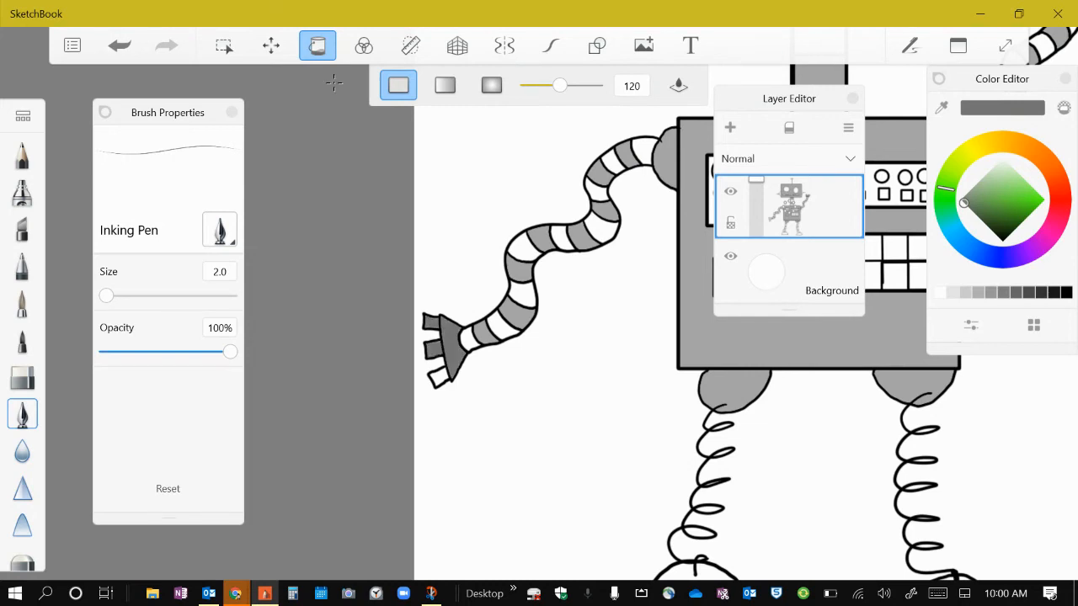
pyautogui.click(438, 376)
# Step: Fill the remaining white segments of the lowered arm with the darker gray, from the hand up to the shoulder
pyautogui.click(468, 337)
pyautogui.click(503, 325)
pyautogui.click(522, 295)
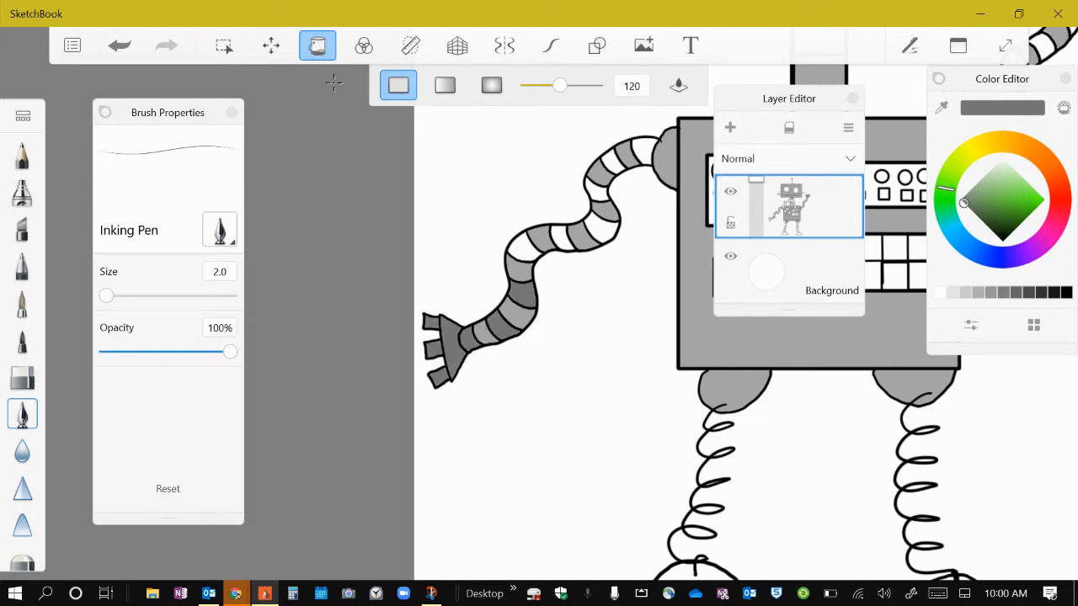
pyautogui.click(524, 248)
pyautogui.click(562, 238)
pyautogui.click(601, 228)
pyautogui.click(596, 190)
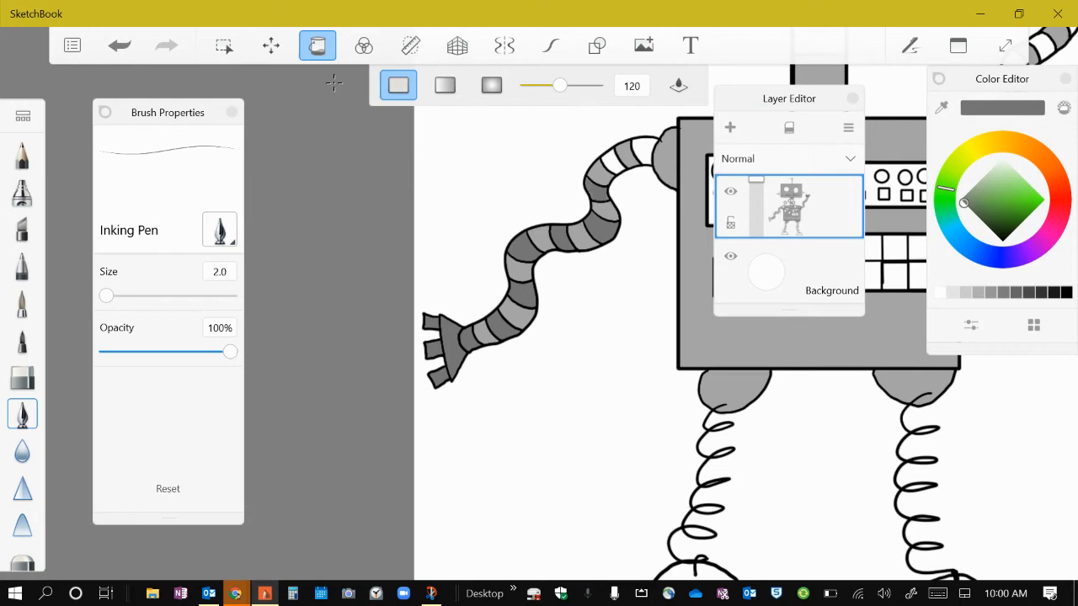
pyautogui.click(614, 162)
pyautogui.click(645, 151)
# Step: Fill the two remaining white neck segments with the darker gray
pyautogui.scroll(-4, 539, 337)
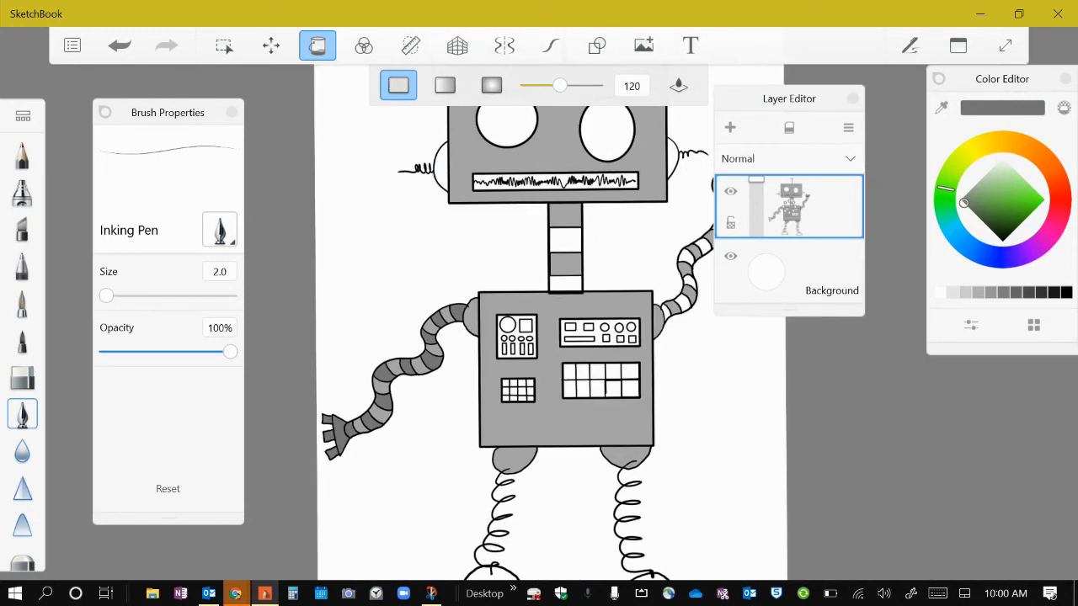
pyautogui.scroll(4, 539, 303)
pyautogui.click(484, 276)
pyautogui.click(484, 344)
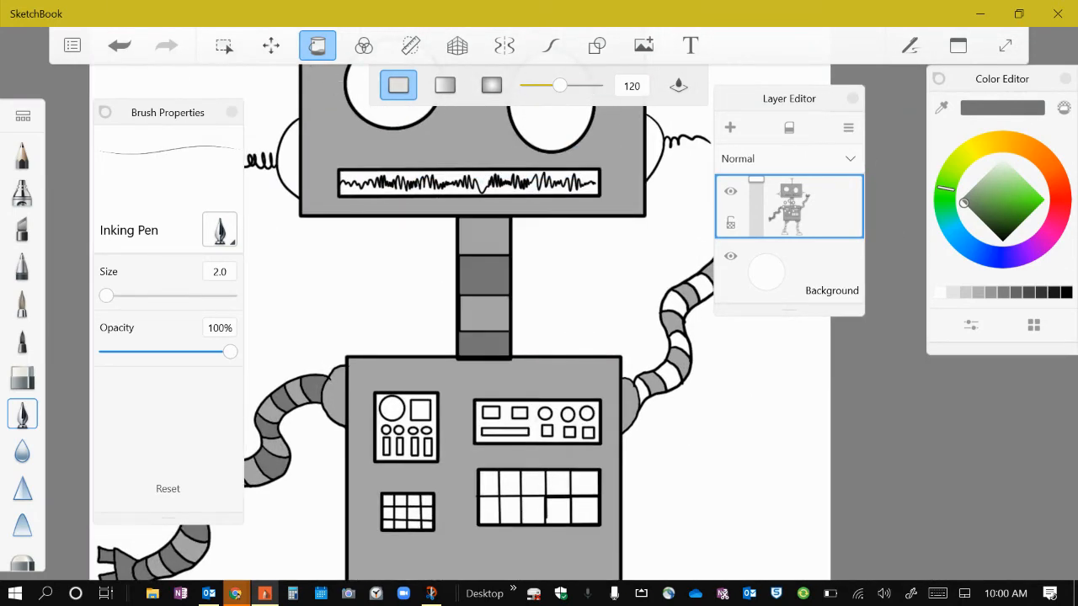
# Step: Fill the remaining white segments of the raised arm with the darker gray, from the shoulder up to the claw
pyautogui.scroll(-2, 505, 320)
pyautogui.scroll(4, 505, 320)
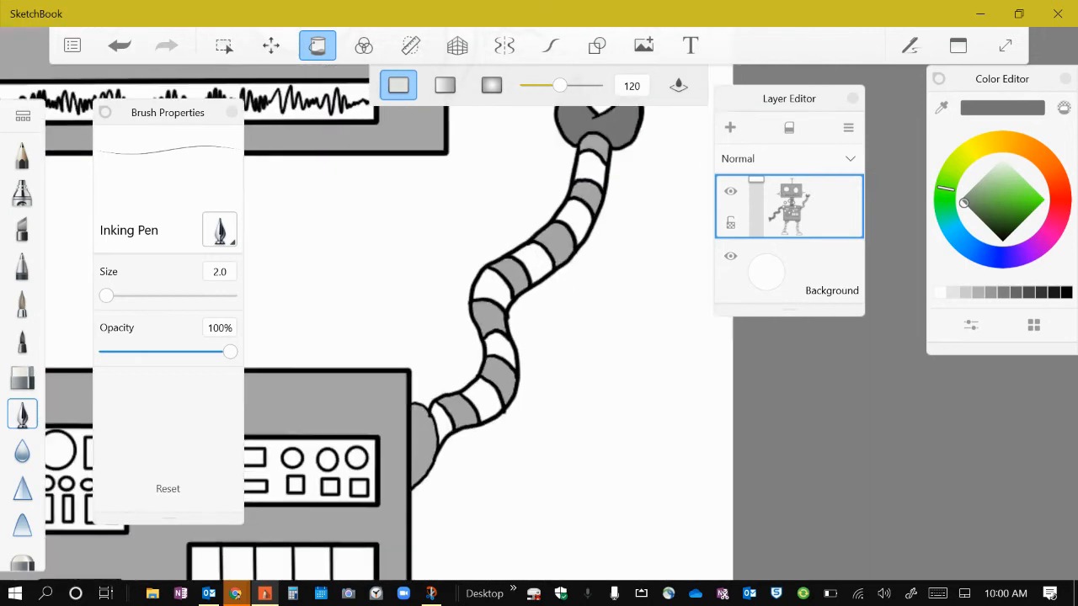
pyautogui.click(443, 424)
pyautogui.click(481, 399)
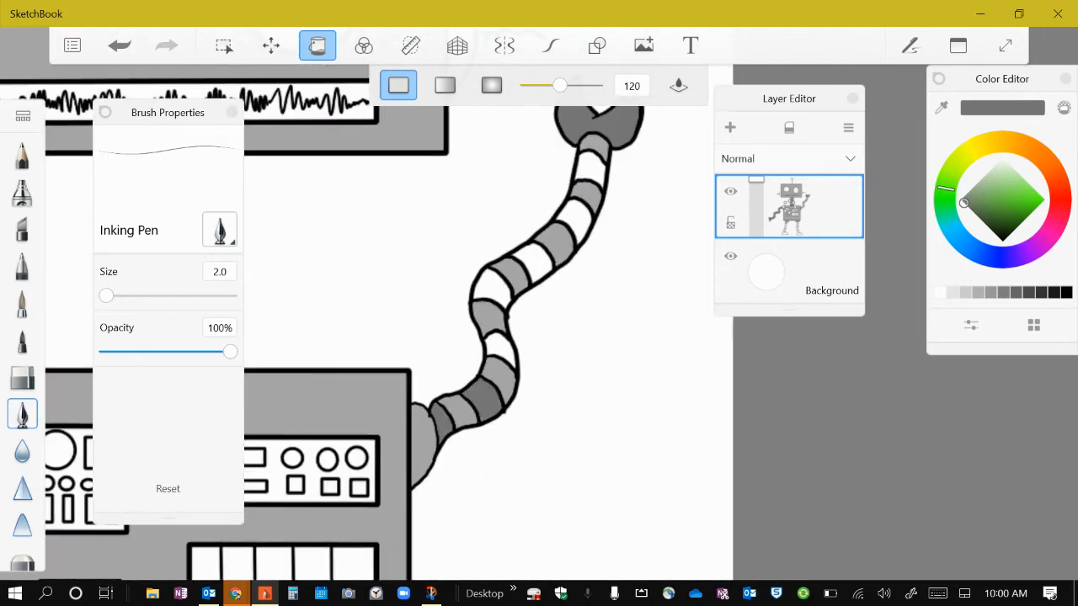
pyautogui.click(500, 350)
pyautogui.click(493, 289)
pyautogui.click(532, 263)
pyautogui.click(573, 222)
pyautogui.click(590, 169)
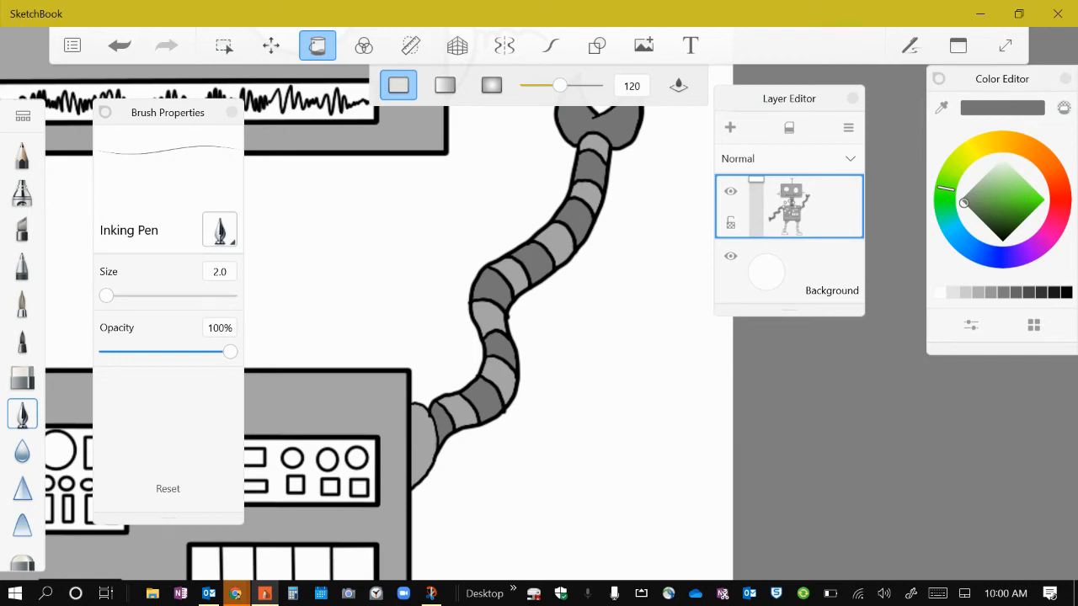
# Step: Choose a bright magenta and recolor the robot's head around the eyes and mouth with flood fill
pyautogui.scroll(-5, 480, 320)
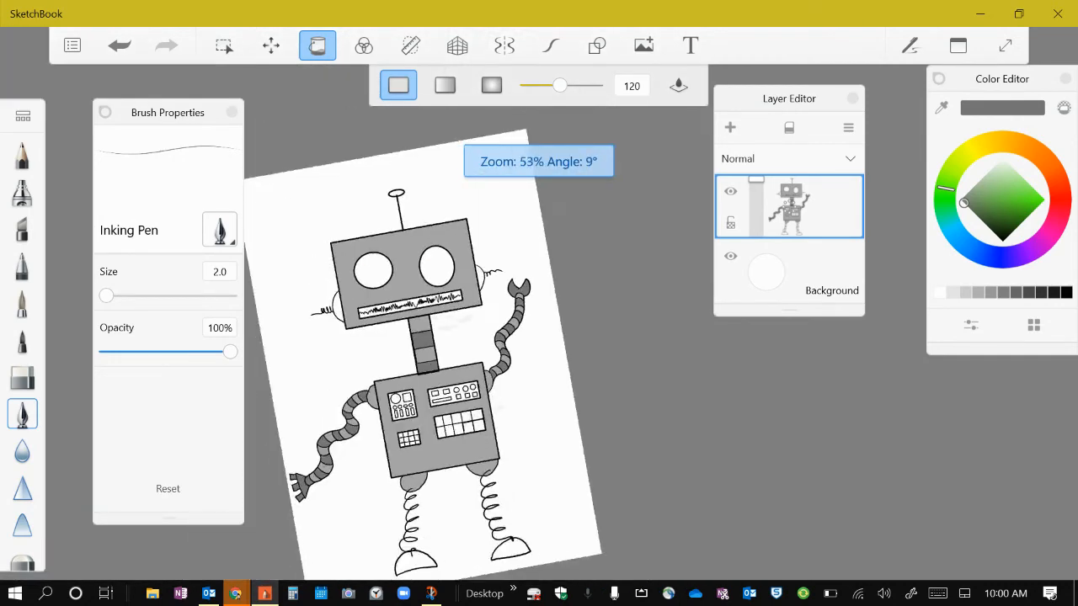
pyautogui.scroll(5, 480, 320)
pyautogui.scroll(-3, 480, 320)
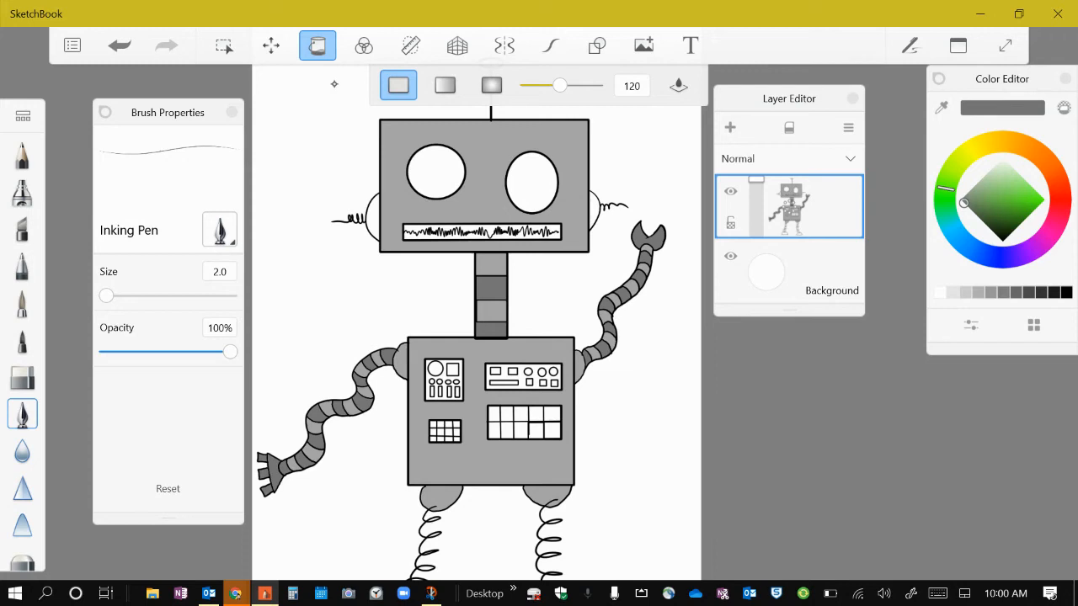
pyautogui.click(1043, 242)
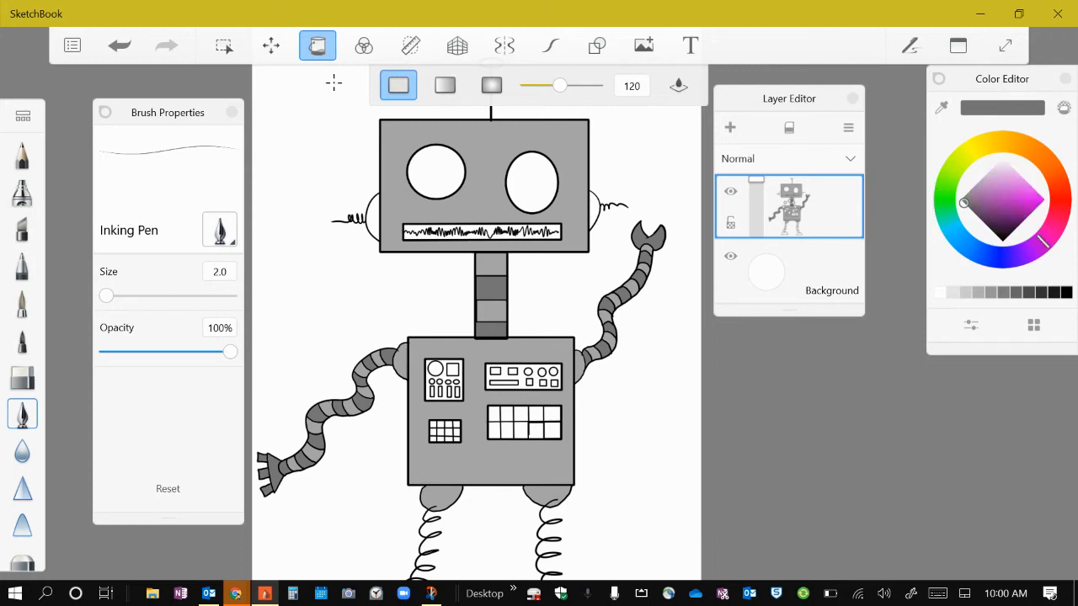
pyautogui.click(486, 186)
pyautogui.click(1020, 203)
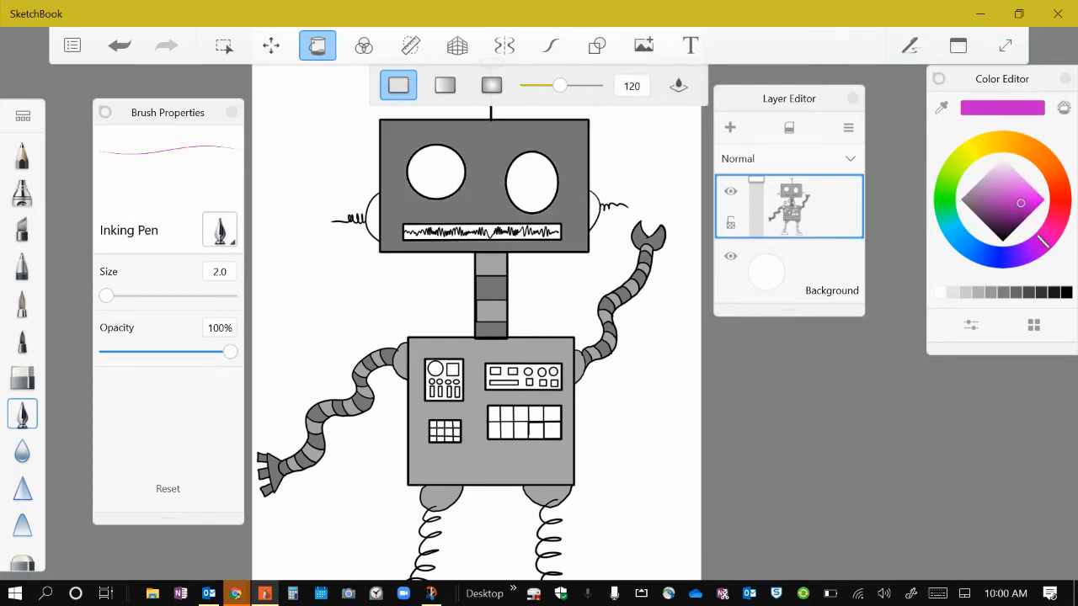
pyautogui.click(485, 186)
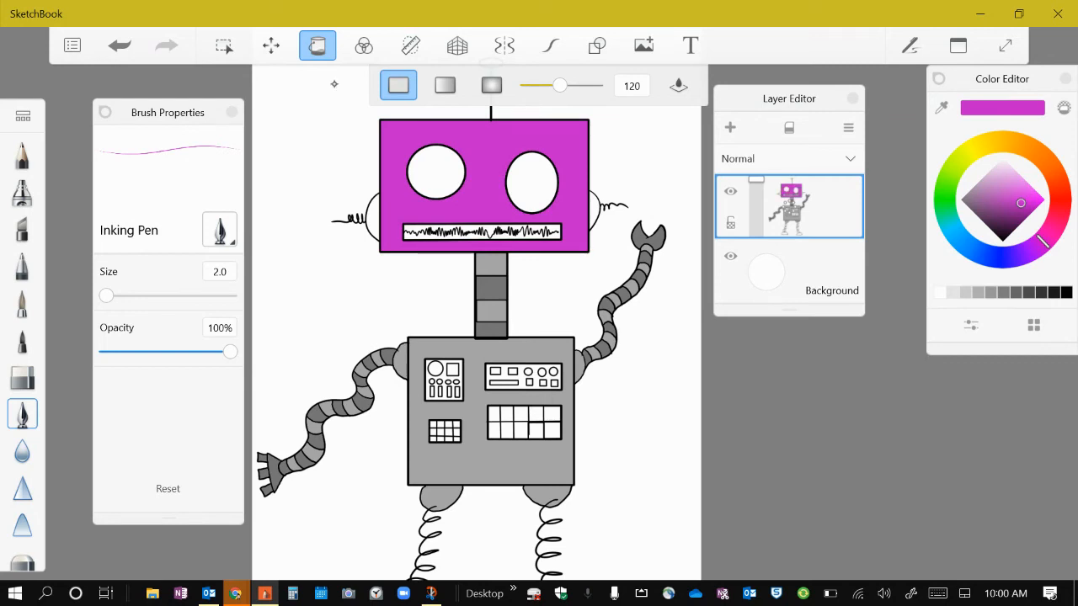
# Step: Try a blue flood fill on the robot's head and undo both the blue and the magenta head fills
pyautogui.click(1005, 258)
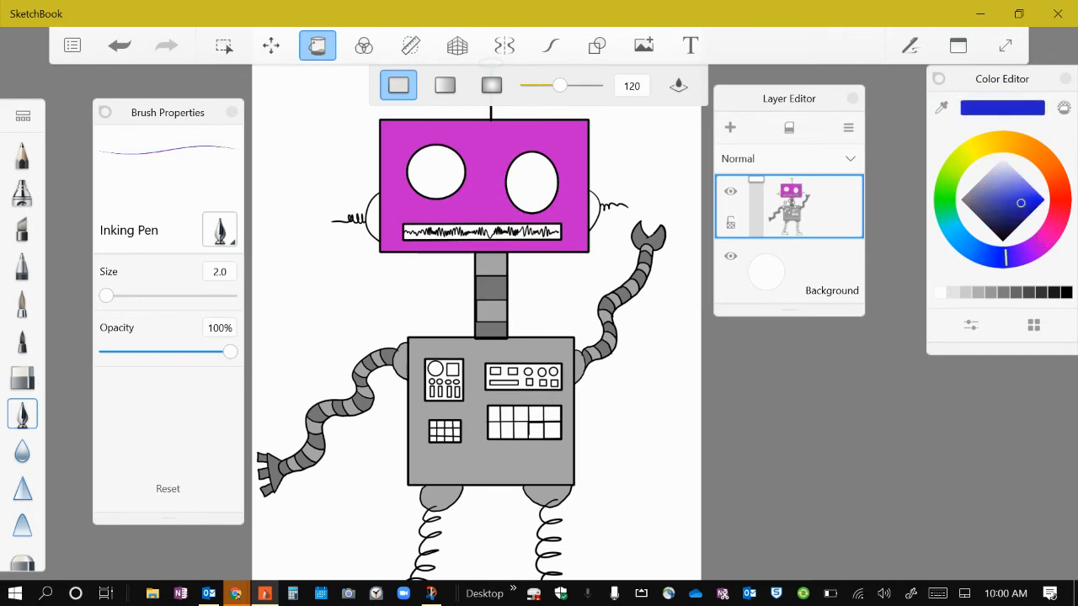
pyautogui.scroll(-5, 531, 358)
pyautogui.click(508, 252)
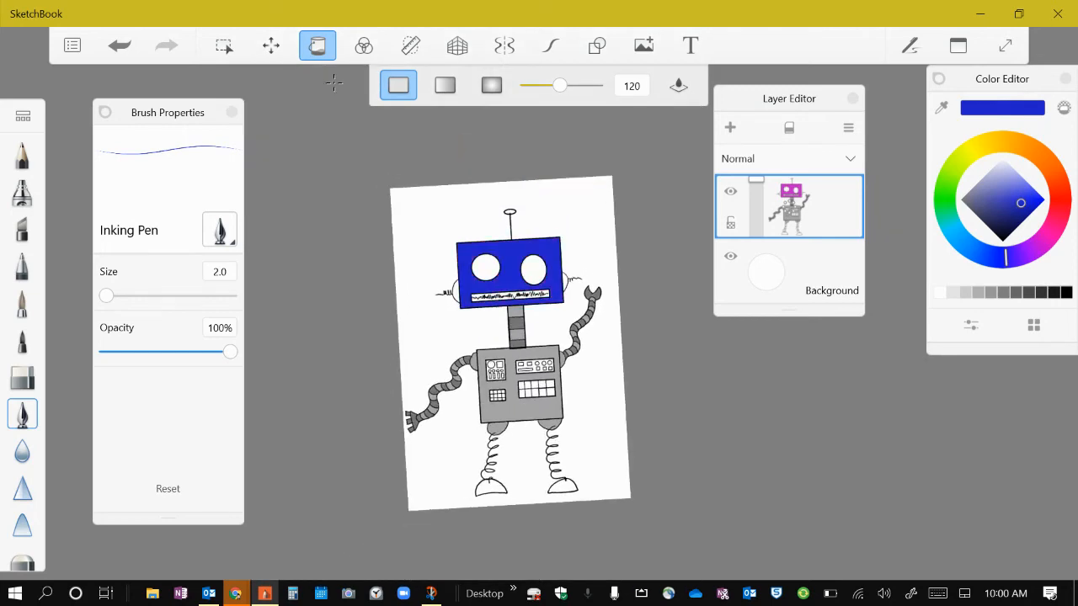
pyautogui.scroll(5, 522, 346)
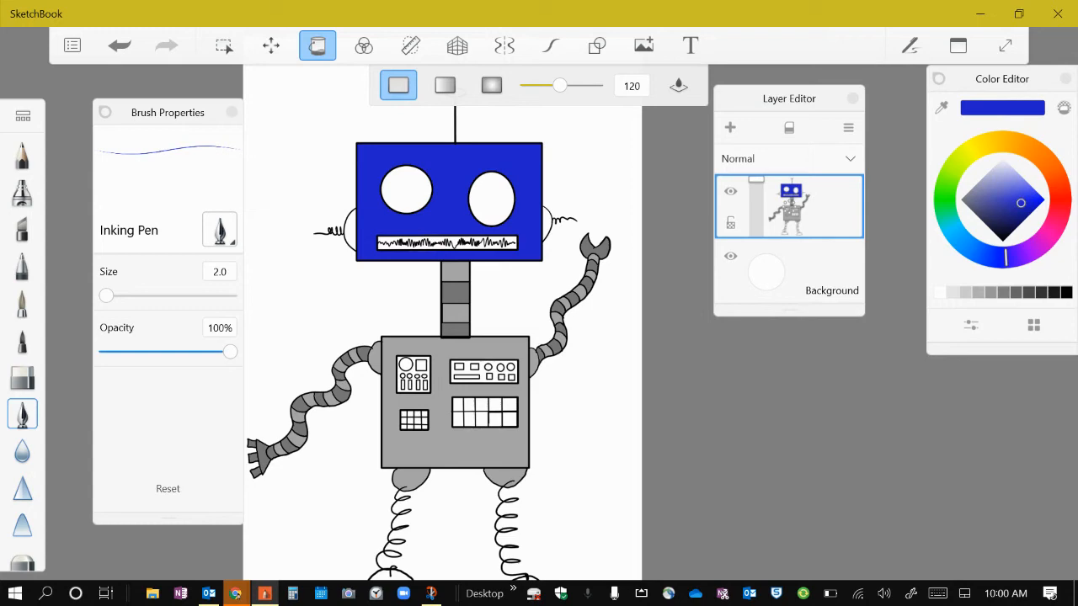
pyautogui.hotkey('ctrl', 'z')
pyautogui.hotkey('ctrl', 'z')
# Step: Choose a bluish gray and flood-fill the backgrounds of the two upper control panels on the robot's torso
pyautogui.scroll(2, 480, 323)
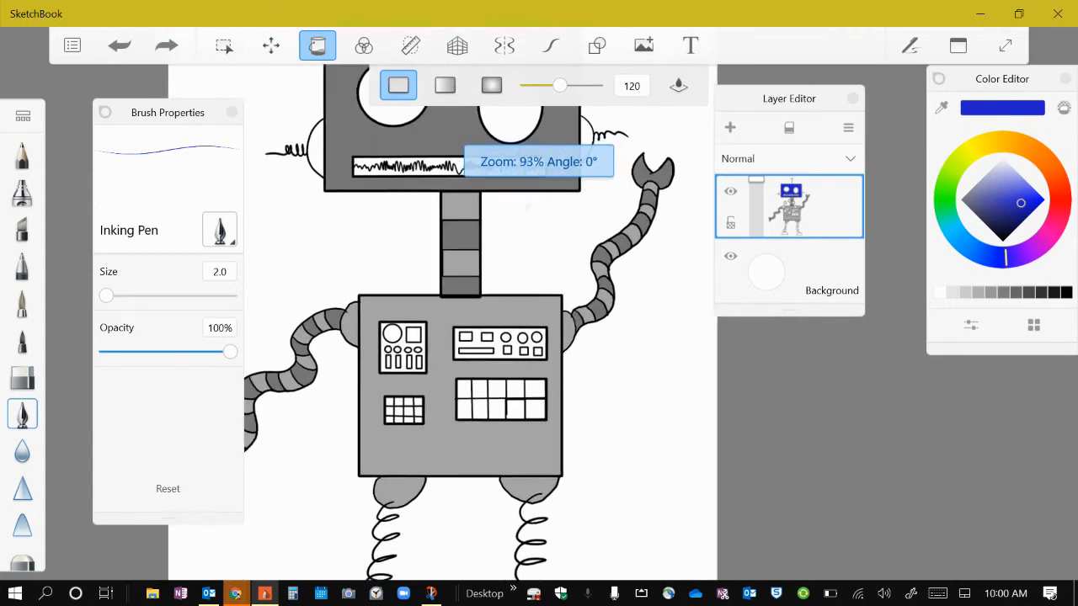
pyautogui.scroll(4, 423, 450)
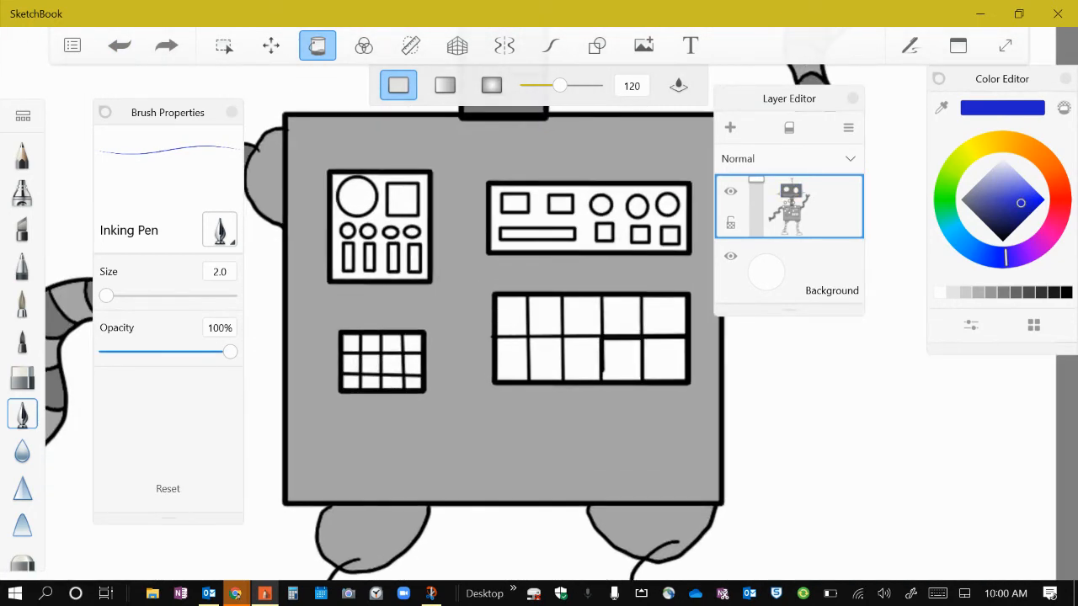
pyautogui.moveTo(983, 195); pyautogui.dragTo(968, 197)
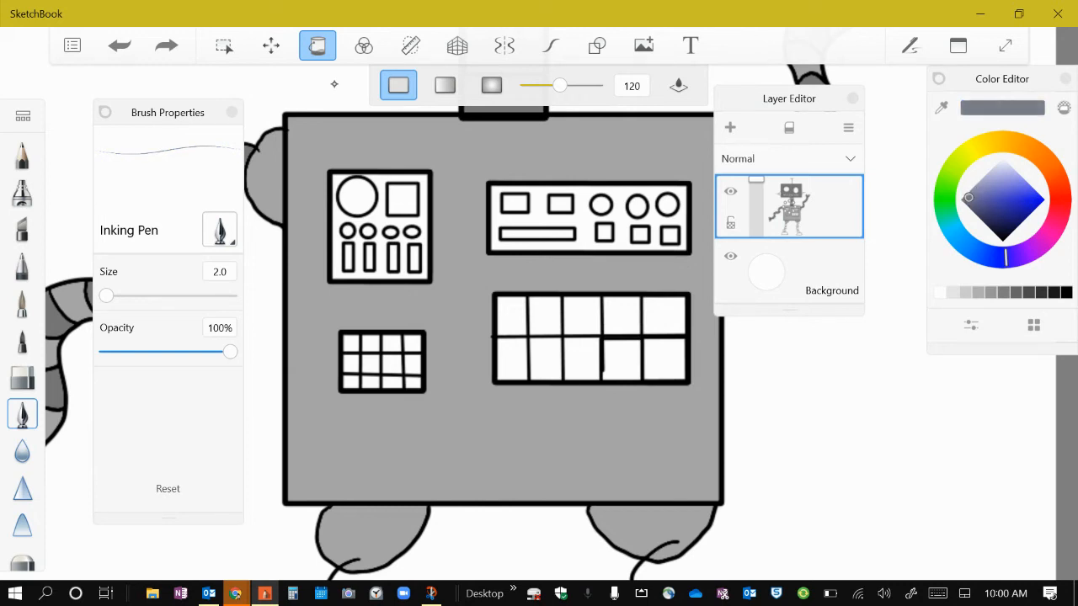
pyautogui.click(619, 219)
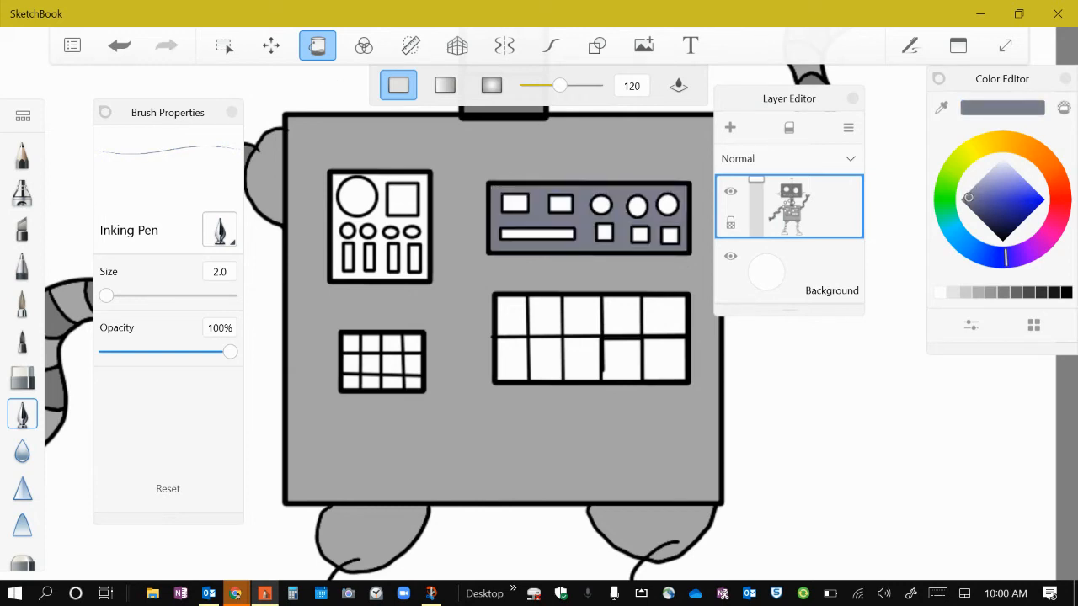
pyautogui.click(381, 217)
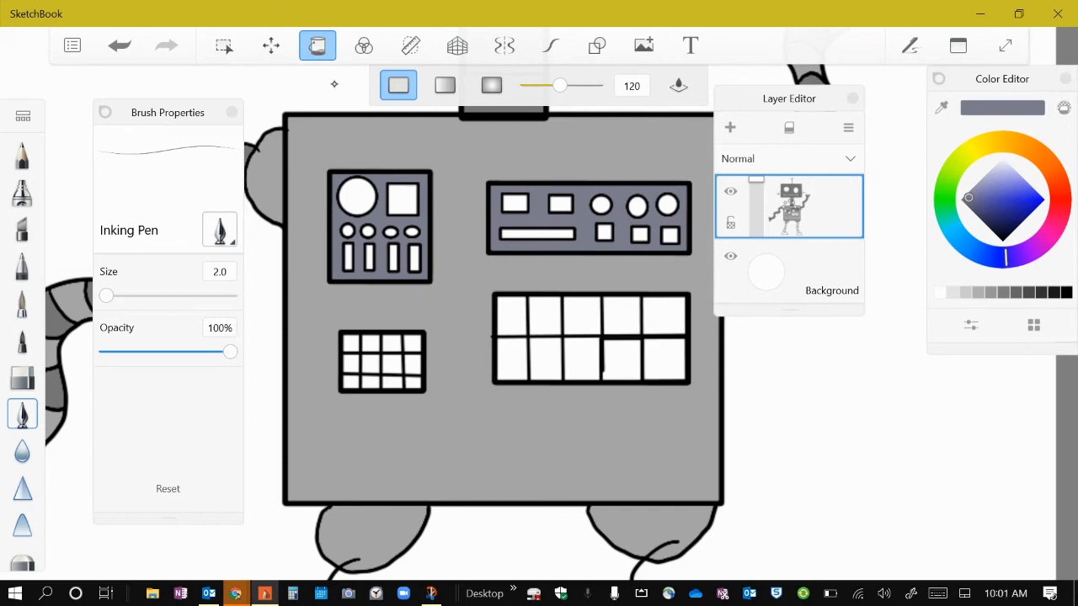
# Step: Try a muted green on the torso and a medium green on the upper-left panel's large circle, undoing the fills
pyautogui.click(946, 185)
pyautogui.click(336, 139)
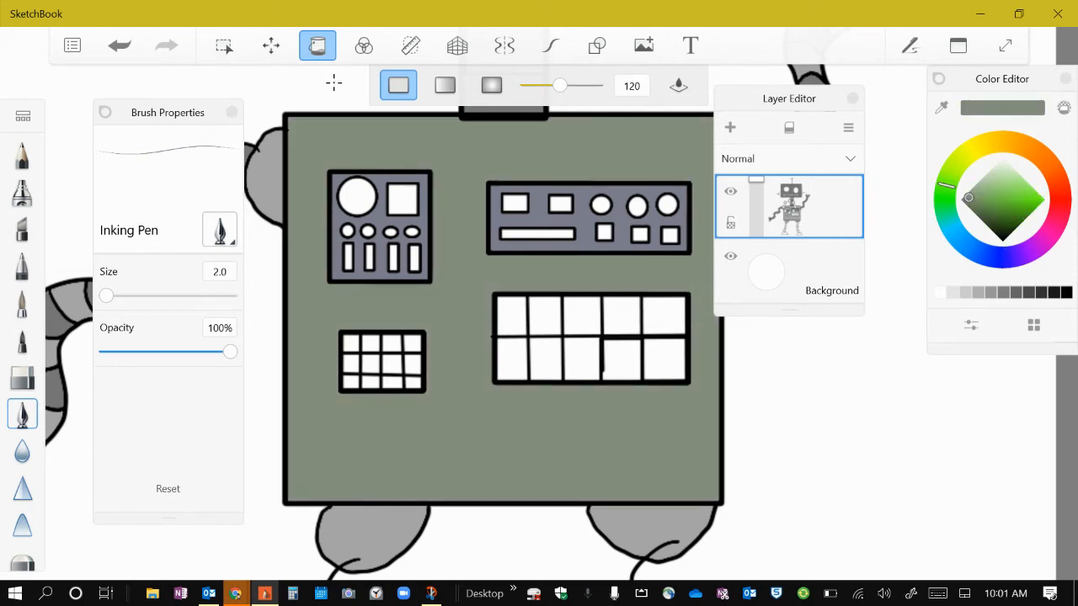
pyautogui.click(357, 196)
pyautogui.click(120, 46)
pyautogui.click(120, 45)
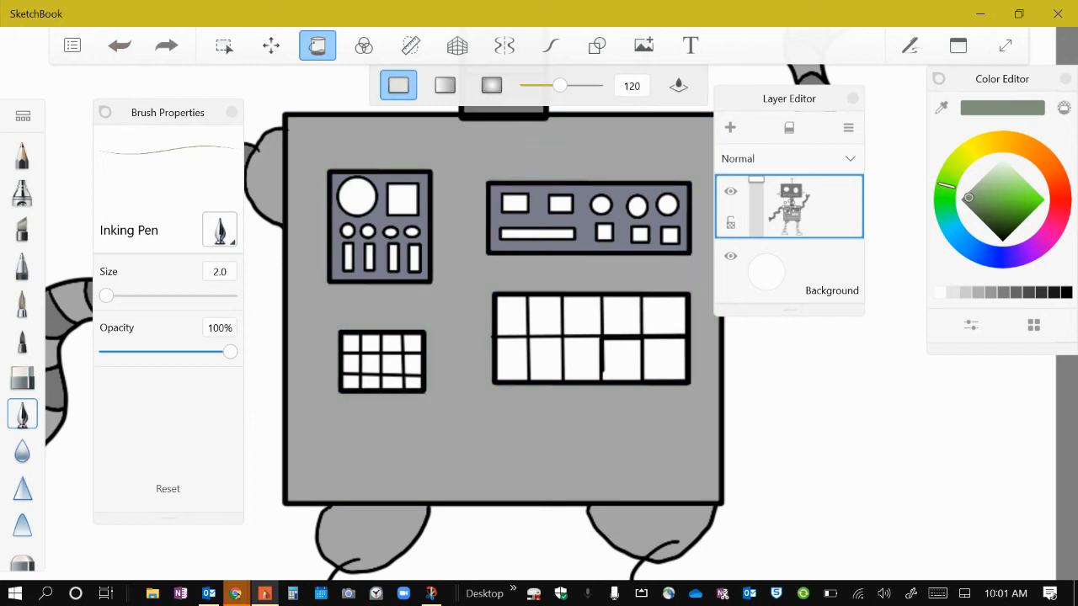
pyautogui.click(1008, 198)
pyautogui.click(357, 196)
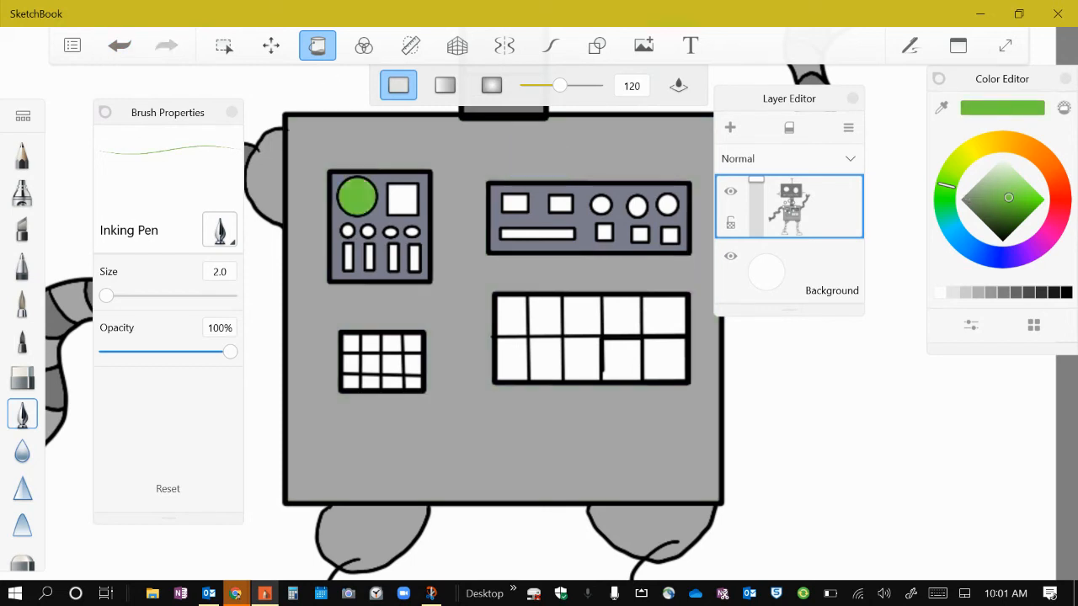
pyautogui.hotkey('ctrl', 'z')
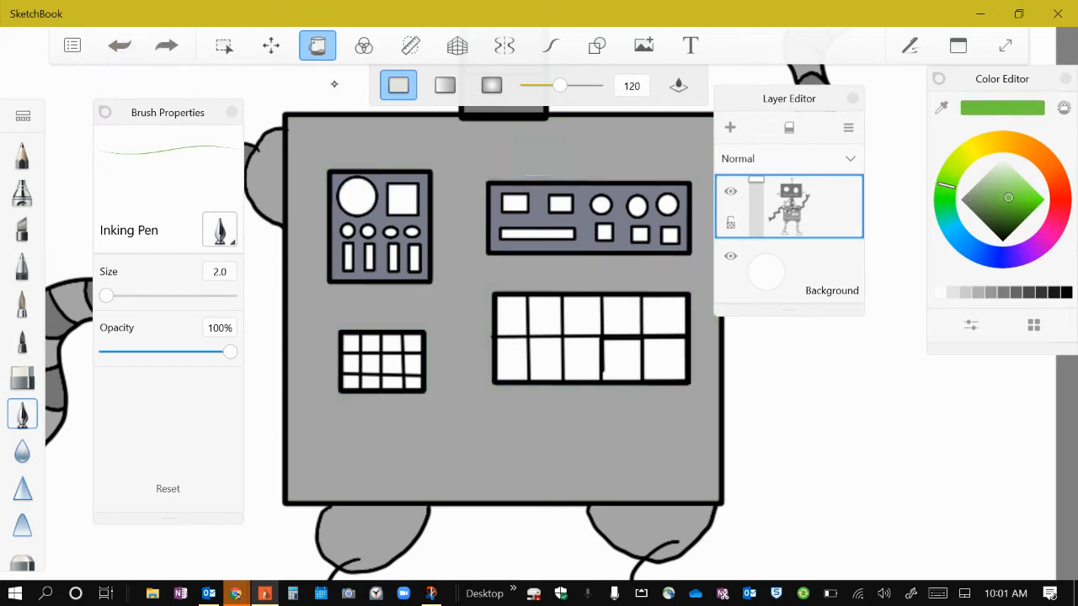
# Step: Choose a bright green and fill the upper-left panel's large circle and the upper-right panel's two outer circles
pyautogui.click(1038, 201)
pyautogui.click(357, 196)
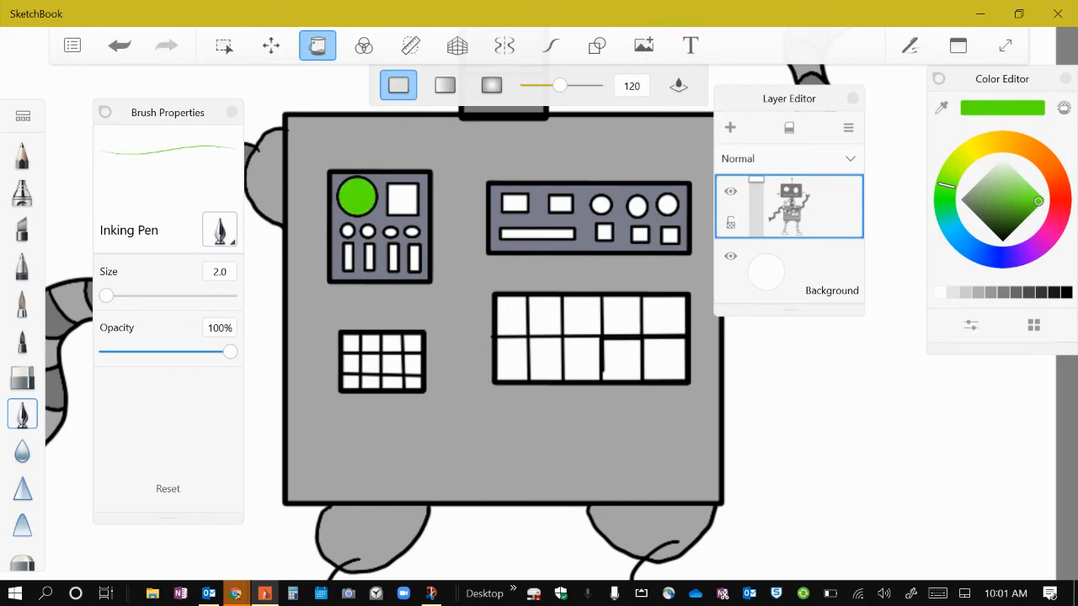
pyautogui.click(667, 205)
pyautogui.click(601, 205)
# Step: Fill three cells of the large button grid and three cells of the small button grid with the bright green
pyautogui.click(664, 316)
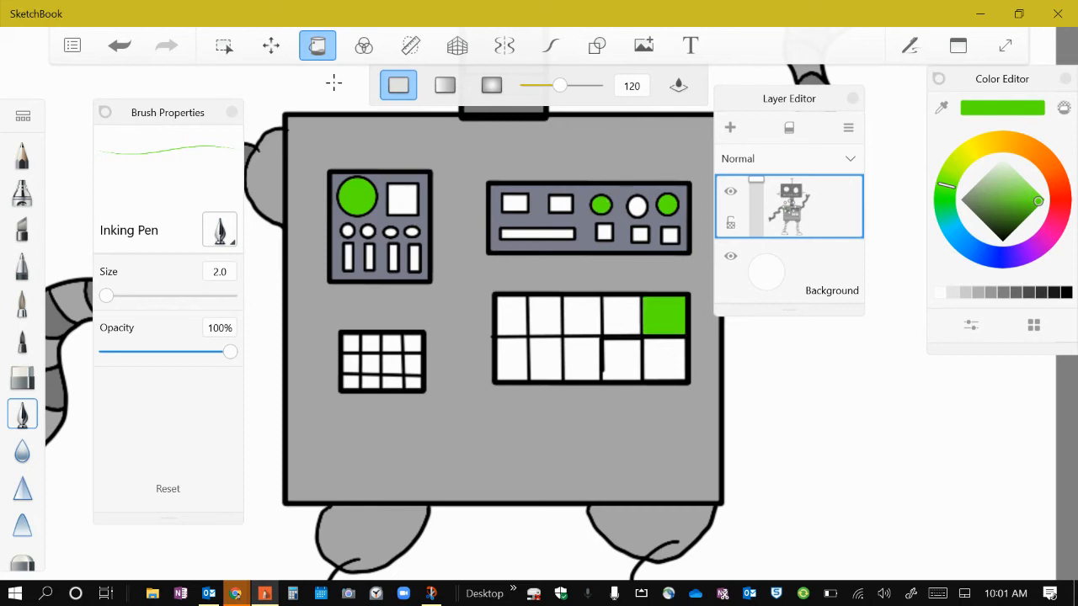
pyautogui.click(581, 359)
pyautogui.click(511, 316)
pyautogui.click(412, 343)
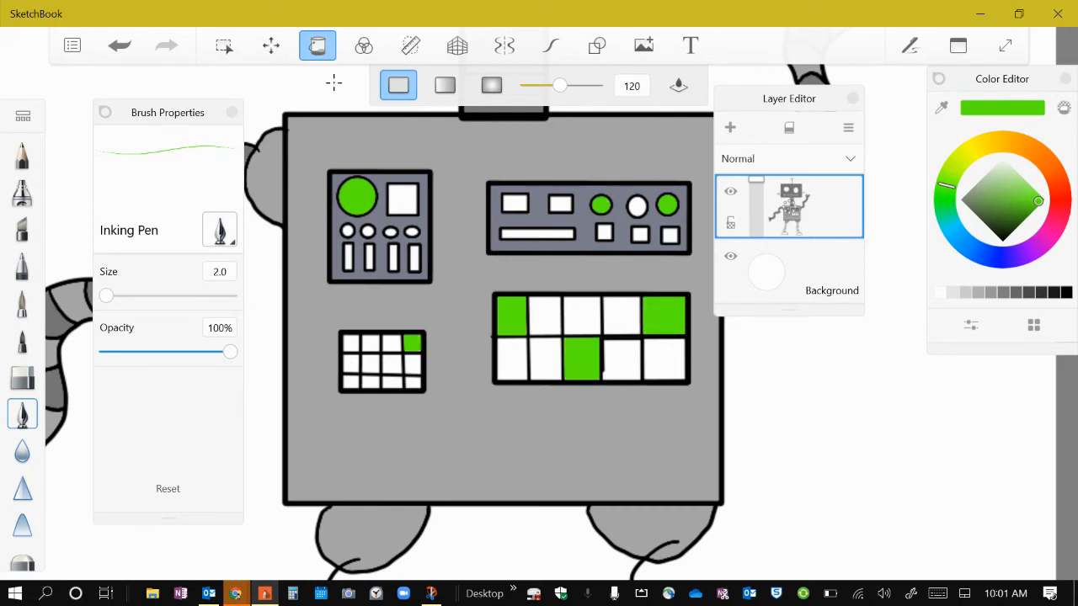
pyautogui.click(391, 365)
pyautogui.click(350, 343)
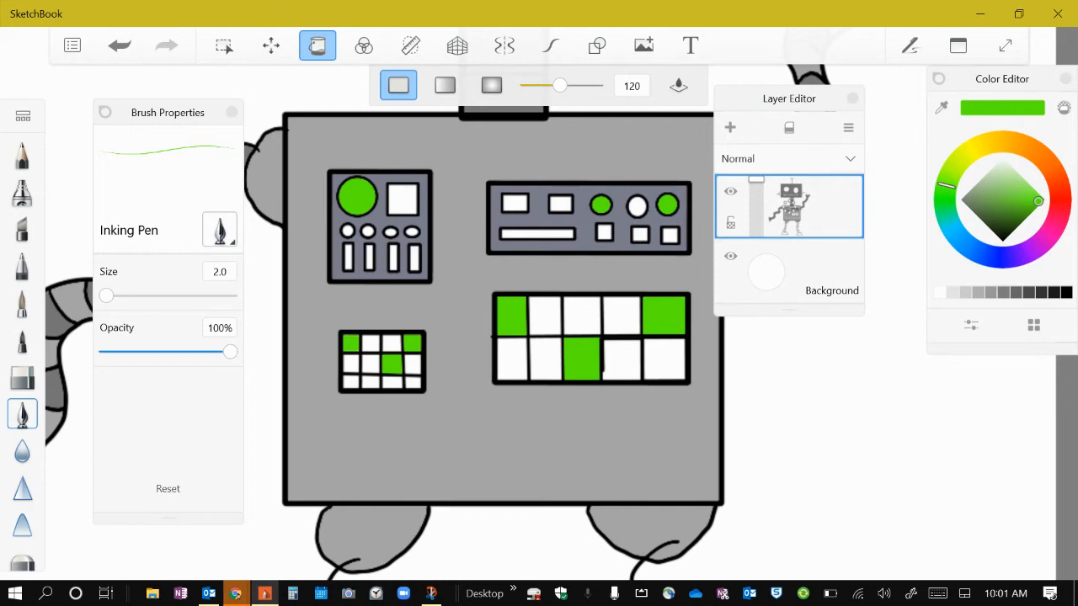
# Step: Choose a bright red and fill the four small circles in the upper-left panel, undoing the stray fill on the torso
pyautogui.click(1060, 203)
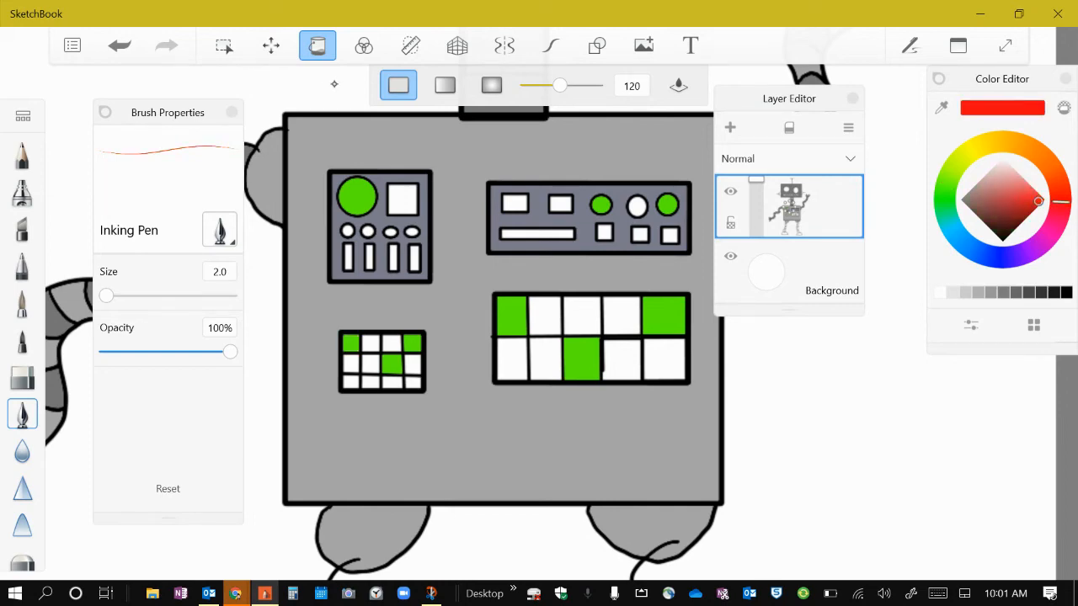
pyautogui.scroll(4, 383, 214)
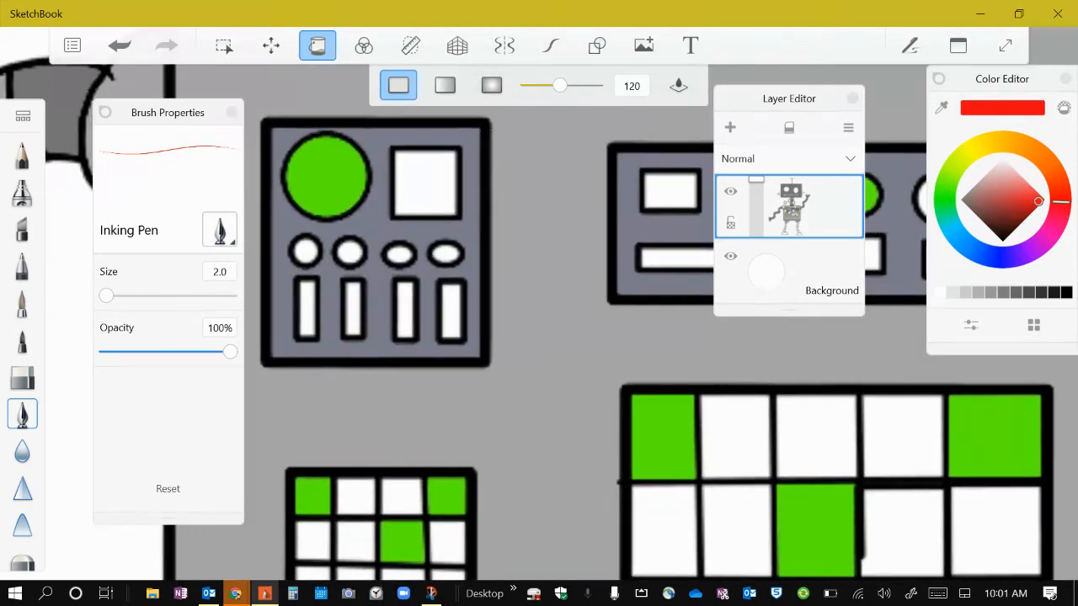
pyautogui.click(547, 337)
pyautogui.click(118, 45)
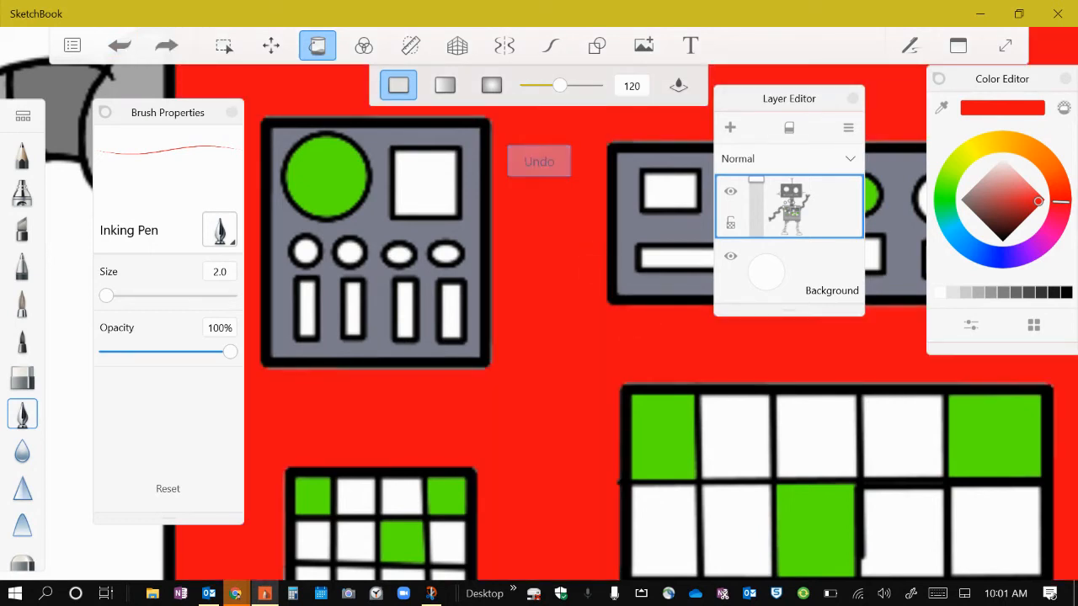
pyautogui.click(306, 253)
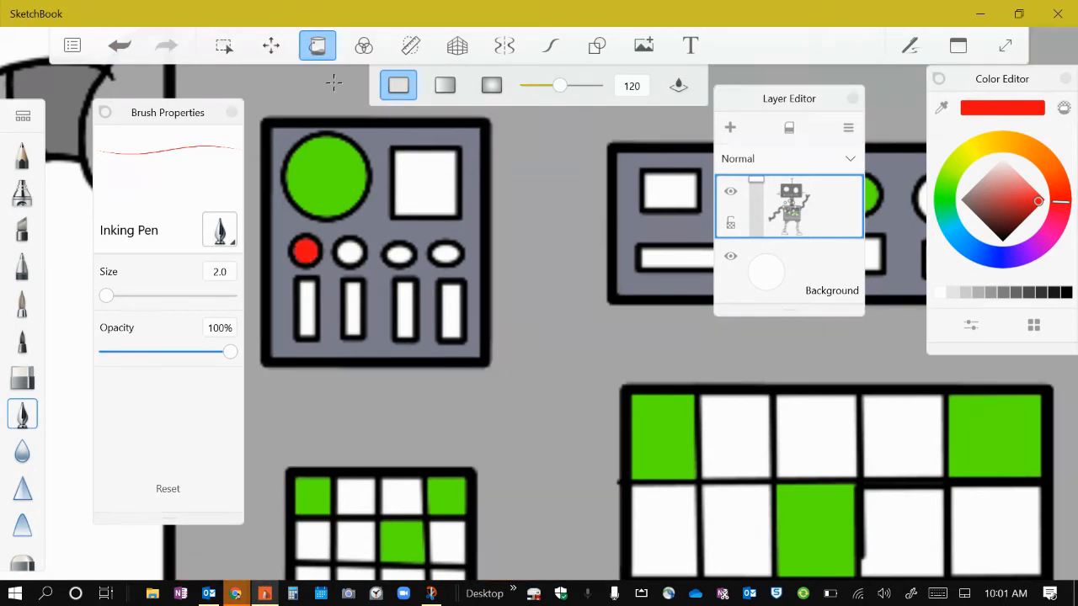
pyautogui.click(349, 253)
pyautogui.click(399, 254)
pyautogui.click(447, 255)
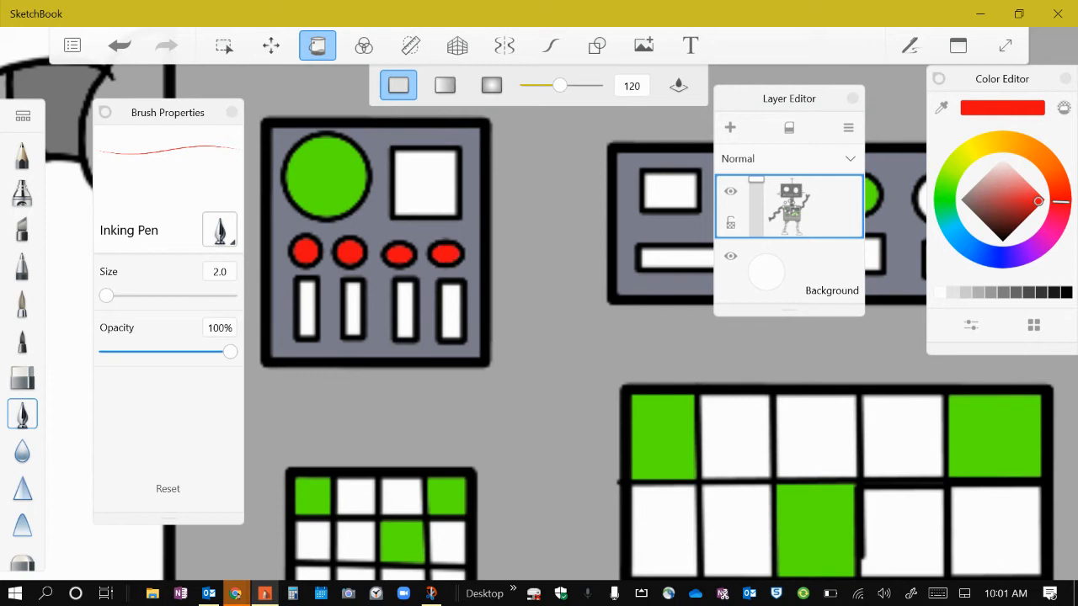
# Step: Fill the upper-left panel's four vertical bars, with the first and third yellow and the second and fourth orange
pyautogui.moveTo(983, 144); pyautogui.dragTo(967, 152)
pyautogui.click(307, 308)
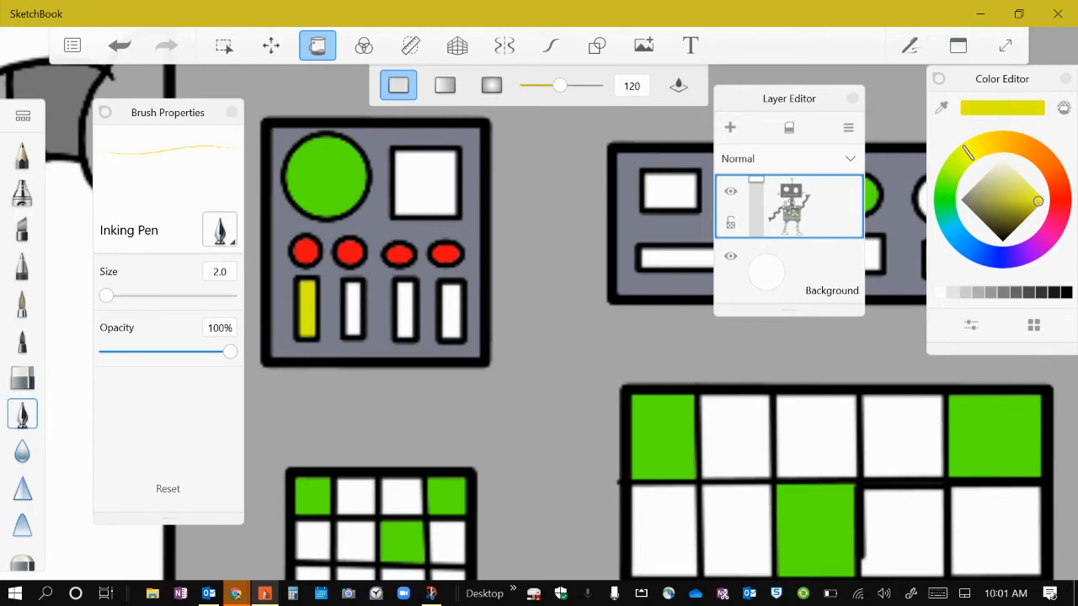
pyautogui.click(404, 308)
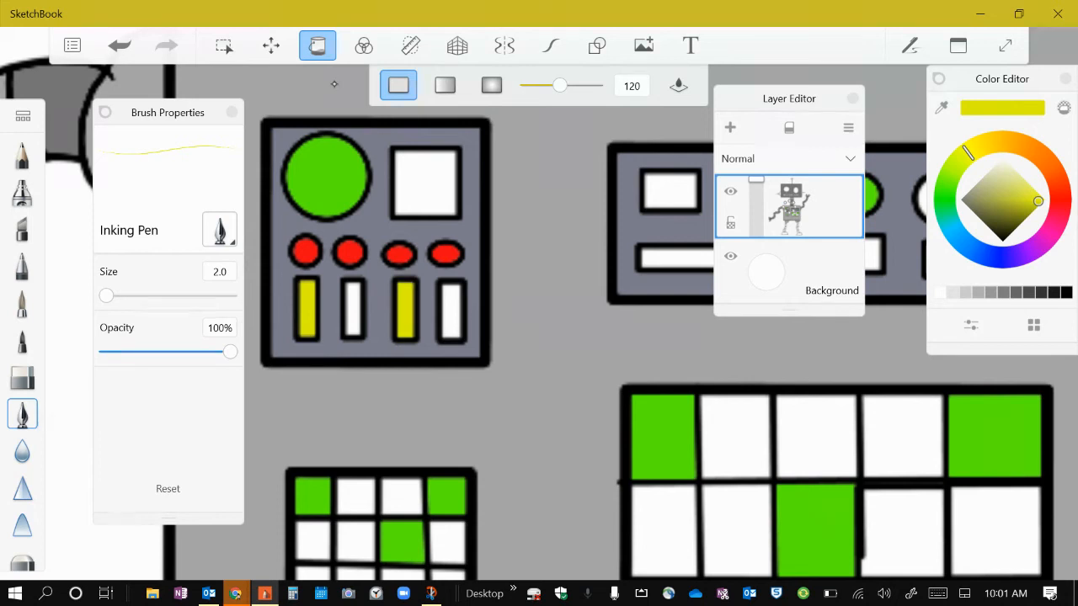
pyautogui.click(1049, 167)
pyautogui.click(452, 308)
pyautogui.click(352, 308)
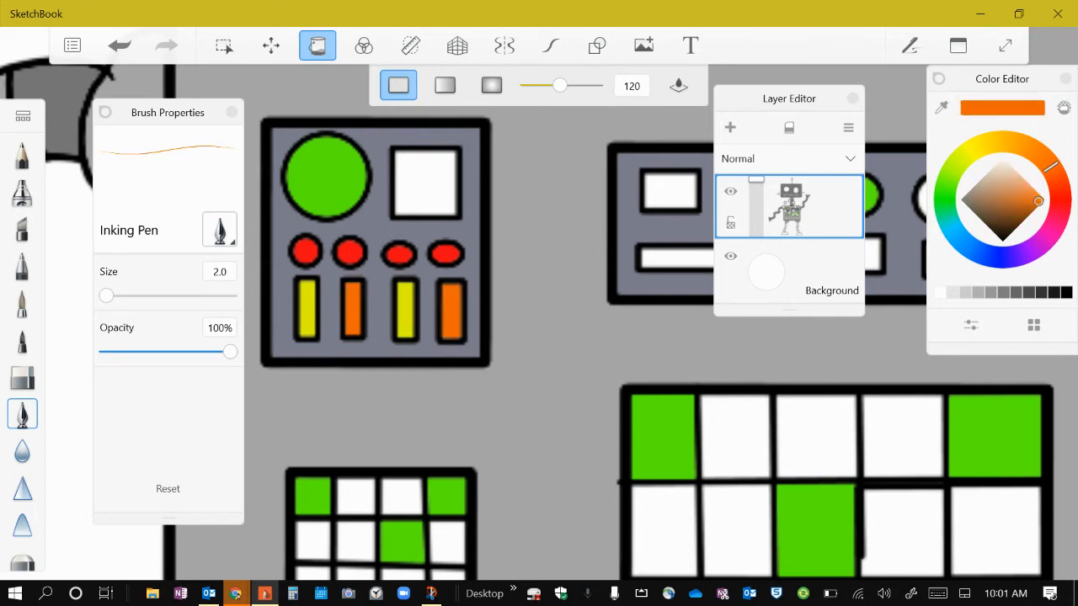
# Step: Choose a bright blue and fill the upper-left panel's large square and the upper-right panel's two small rectangles
pyautogui.click(987, 254)
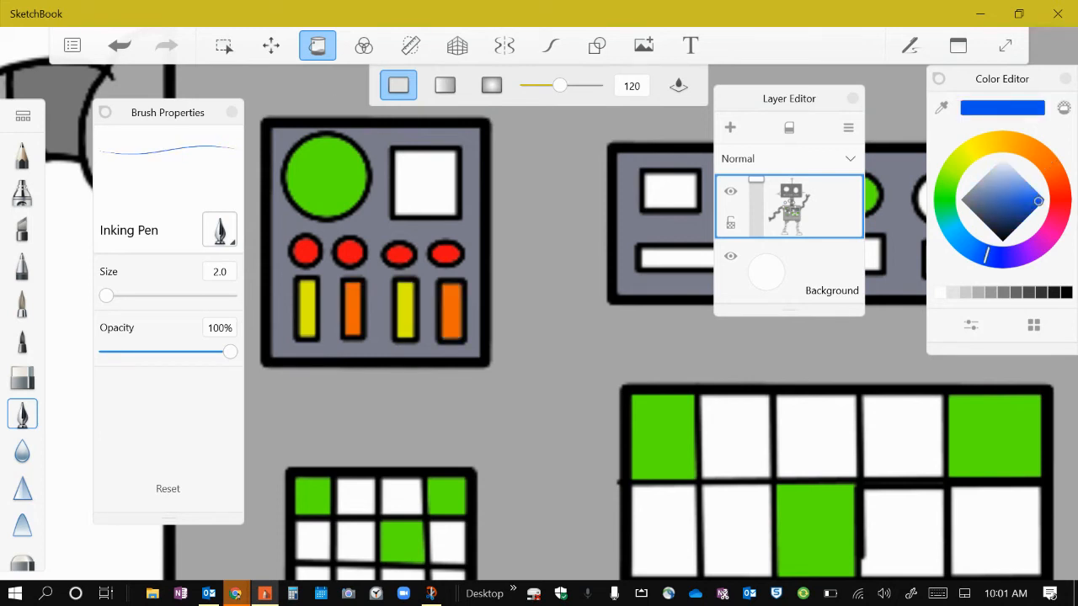
pyautogui.click(425, 183)
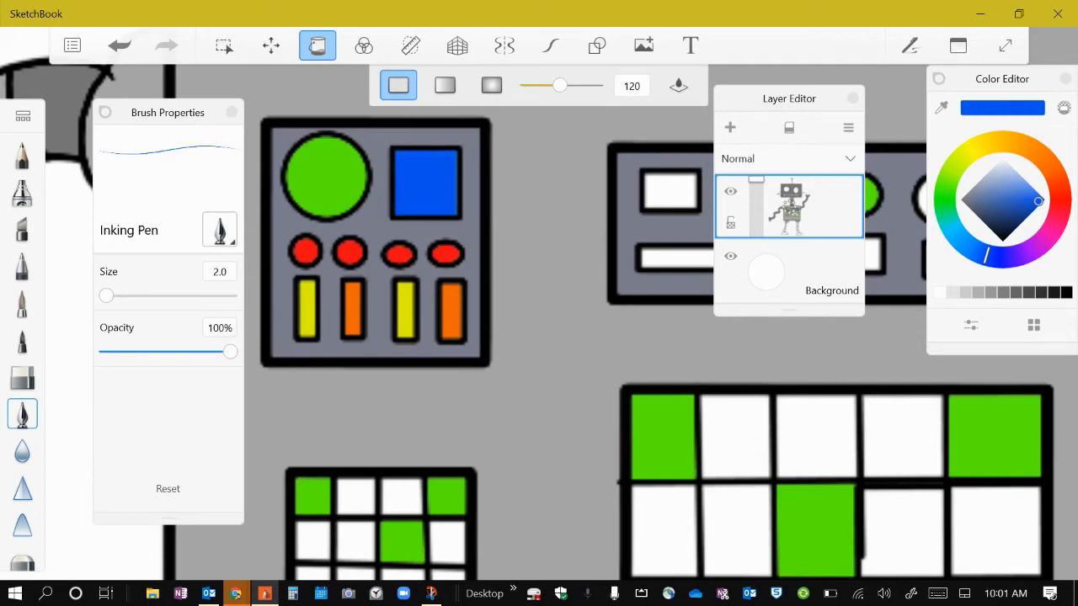
pyautogui.scroll(-5, 501, 335)
pyautogui.scroll(4, 735, 327)
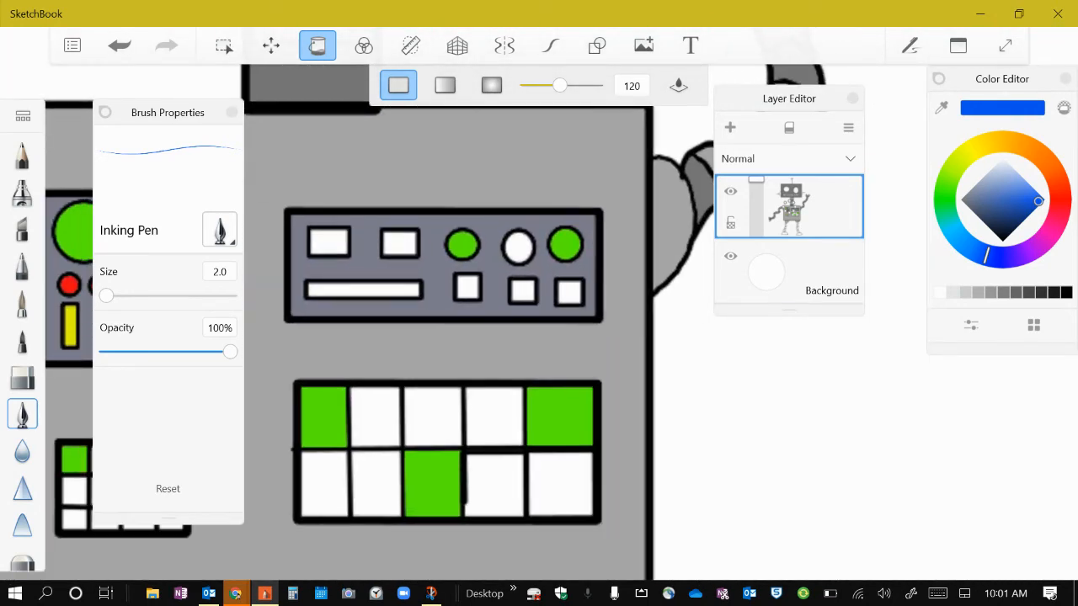
pyautogui.click(399, 243)
pyautogui.click(329, 242)
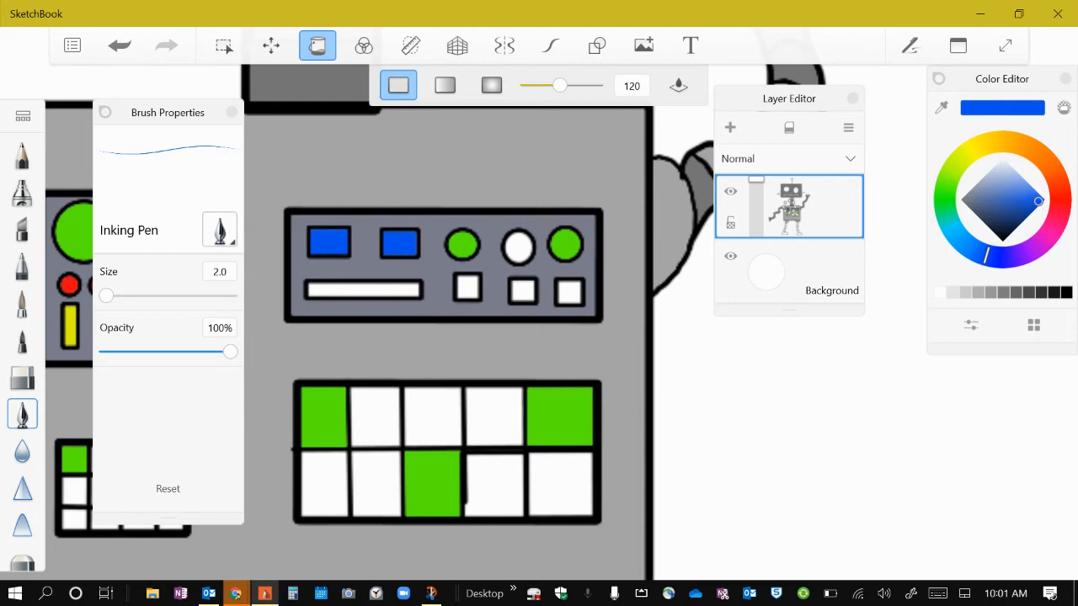
# Step: Fill the upper-right panel's middle circle yellow and its three small squares and long horizontal bar red
pyautogui.click(976, 148)
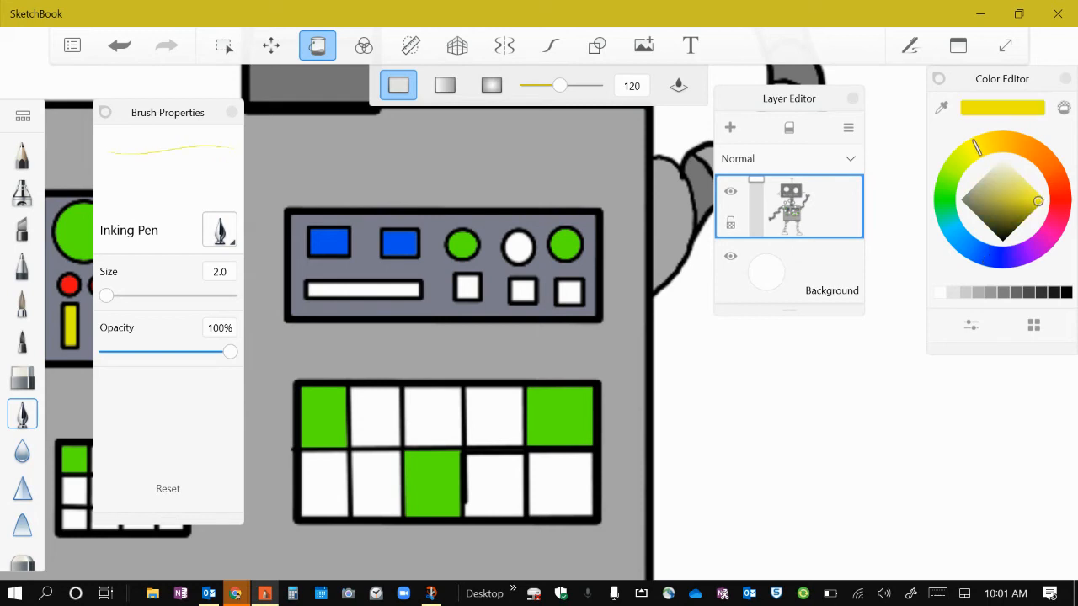
pyautogui.click(517, 246)
pyautogui.click(1059, 195)
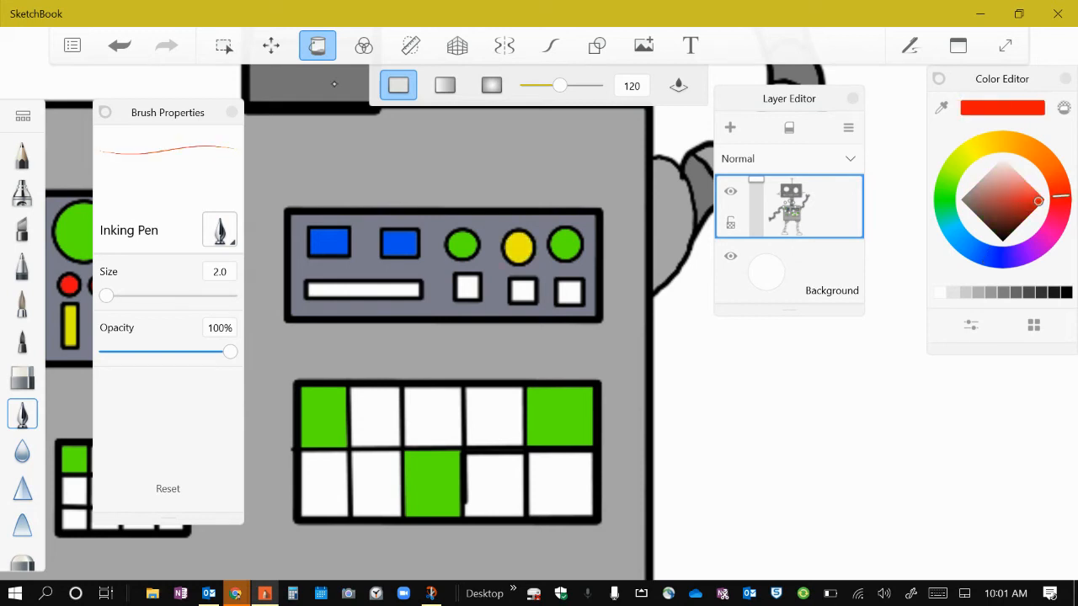
pyautogui.click(569, 291)
pyautogui.click(469, 287)
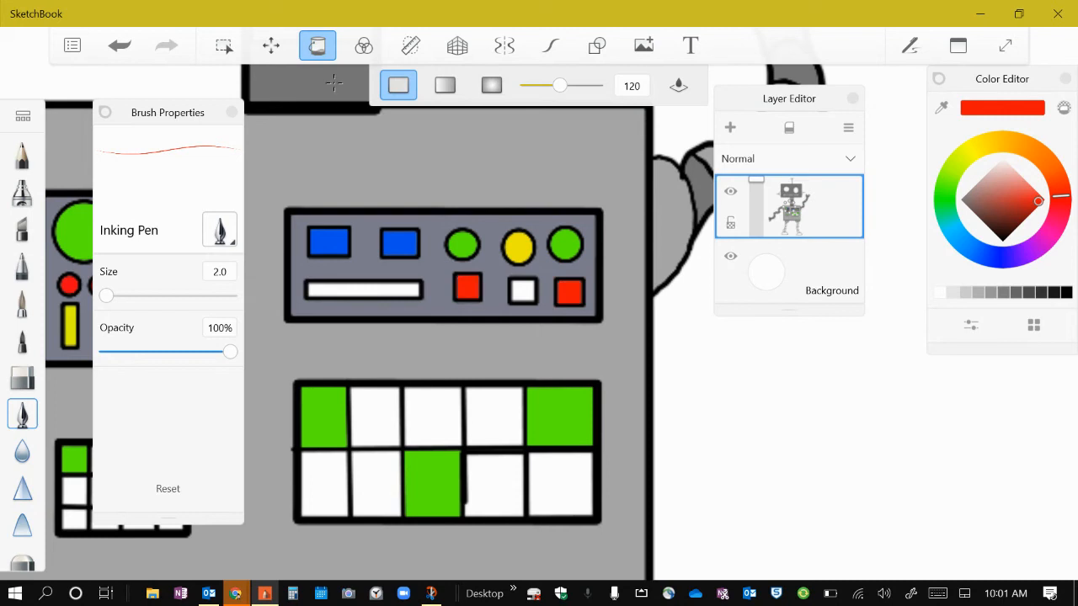
pyautogui.click(522, 290)
pyautogui.click(363, 289)
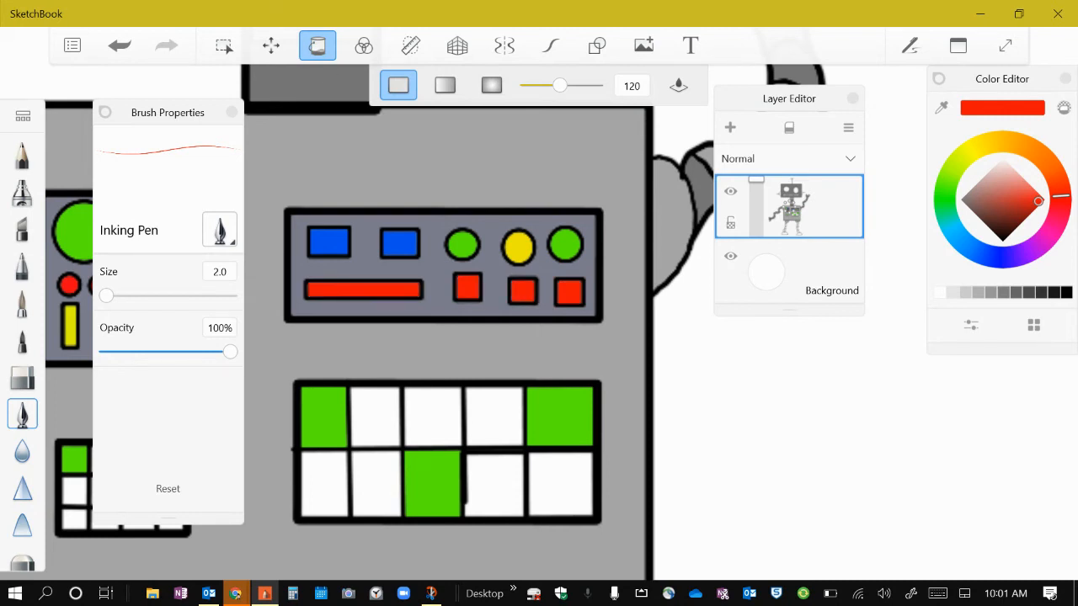
# Step: Choose a bright magenta and fill the large grid's lower corner cells and upper middle cell, plus one cell of the small grid
pyautogui.click(1046, 162)
pyautogui.click(1044, 242)
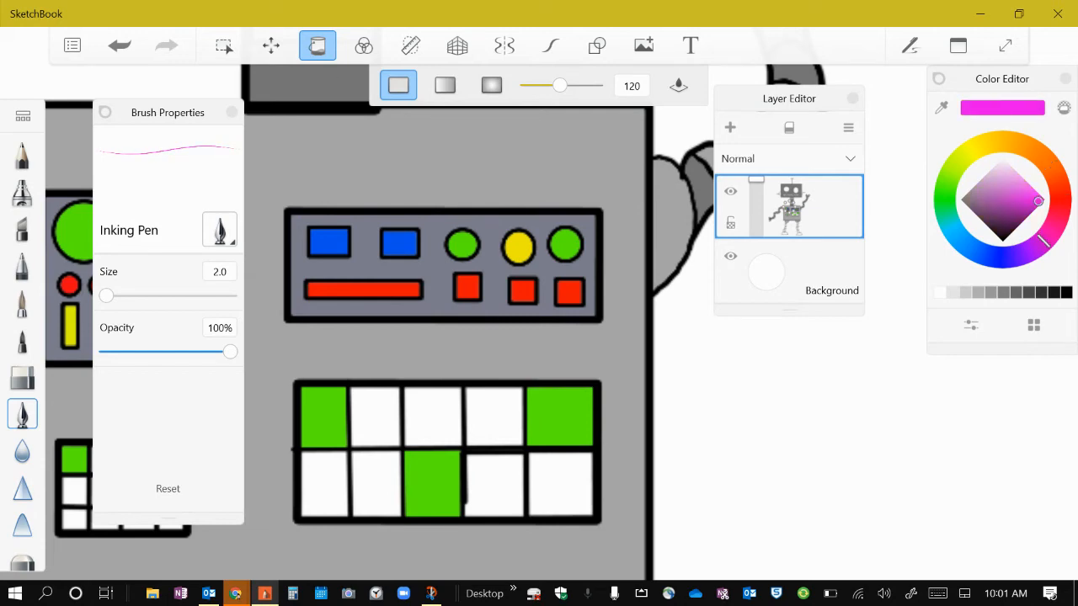
pyautogui.click(560, 484)
pyautogui.click(433, 417)
pyautogui.click(325, 484)
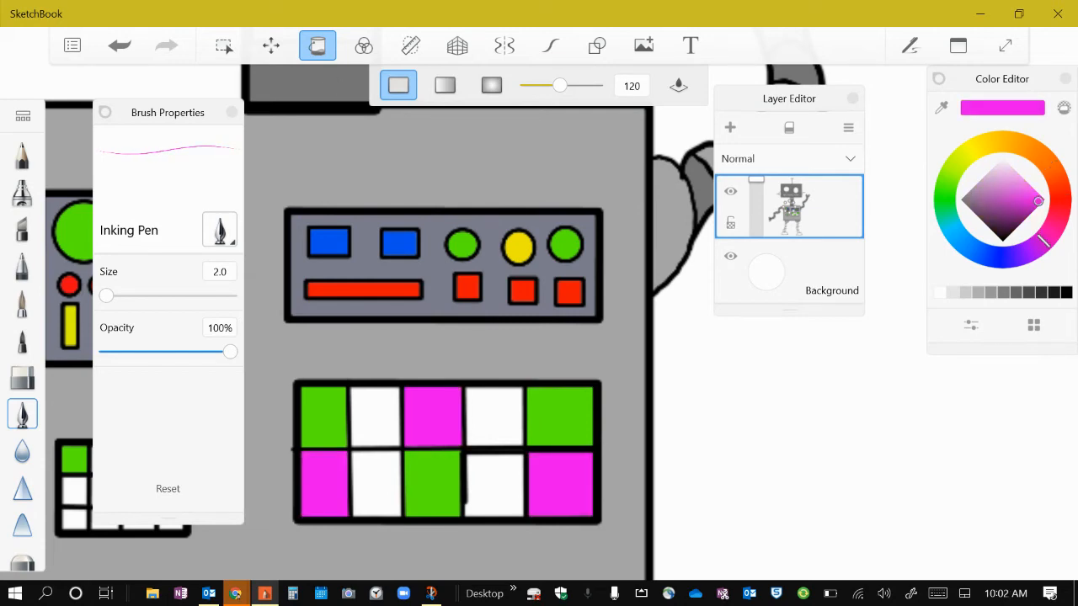
pyautogui.scroll(-3, 334, 82)
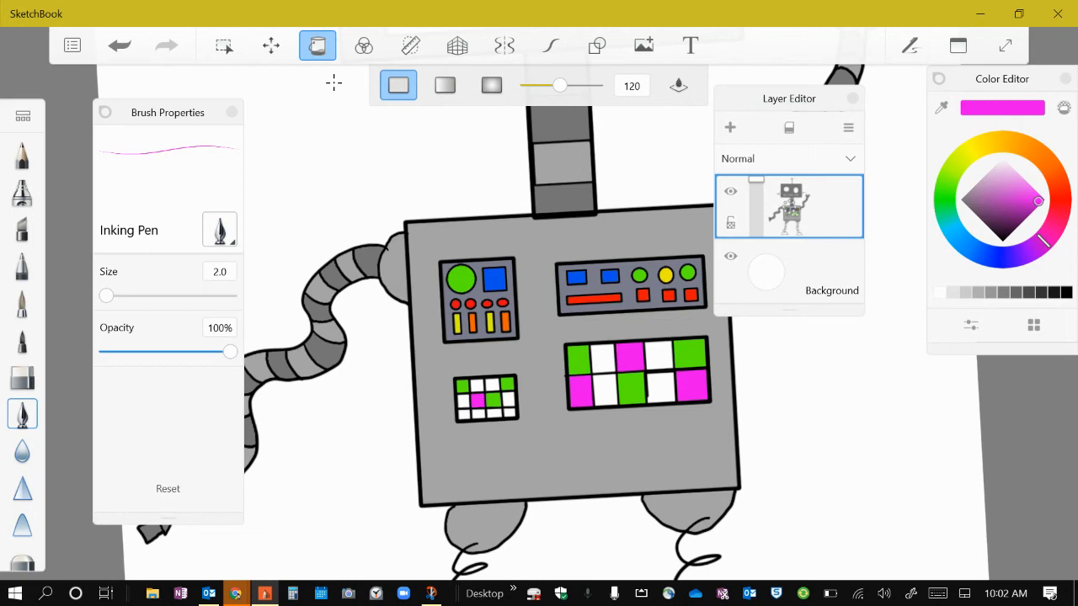
# Step: Fill the small grid's second top cell magenta, then fill its right middle cell and two large-grid cells pinkish red
pyautogui.click(477, 385)
pyautogui.click(1058, 217)
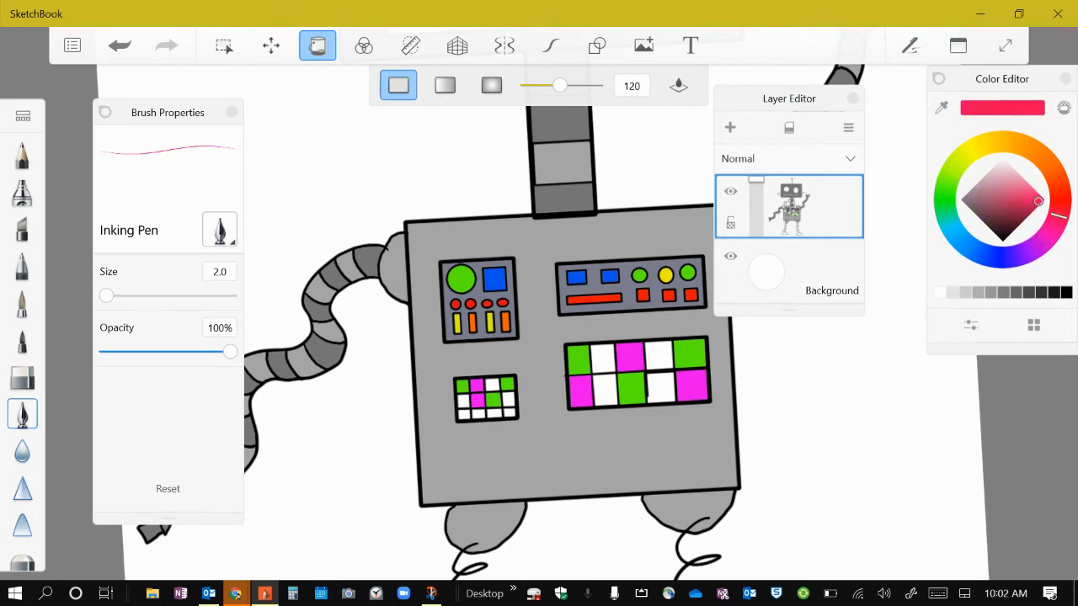
pyautogui.click(661, 388)
pyautogui.click(602, 358)
pyautogui.click(507, 399)
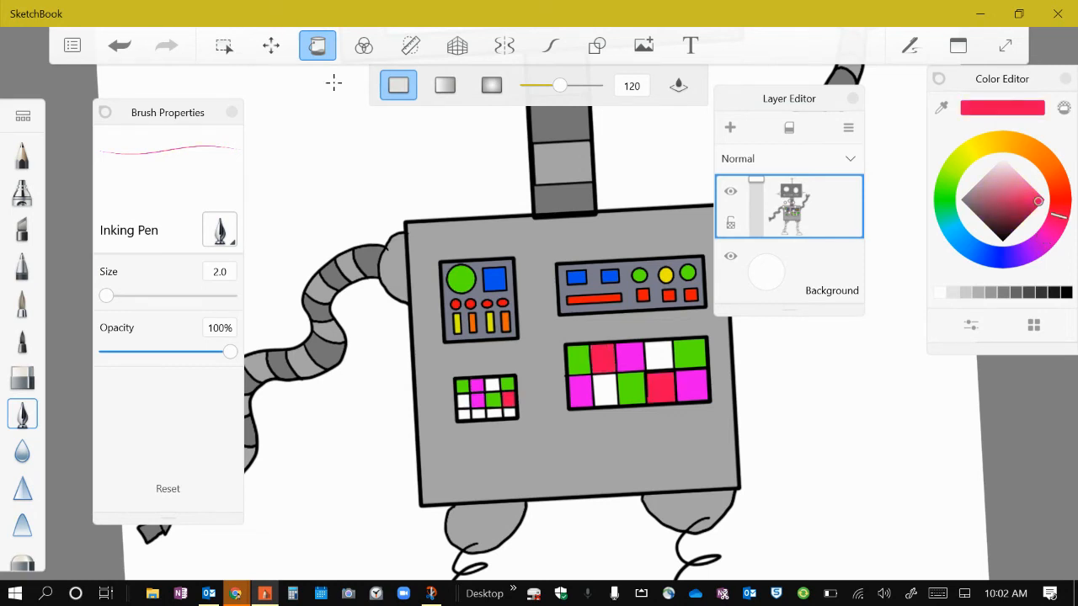
# Step: Fill the large grid's remaining upper cell orange, then its remaining lower cell and the small grid's third top cell light blue
pyautogui.click(1046, 160)
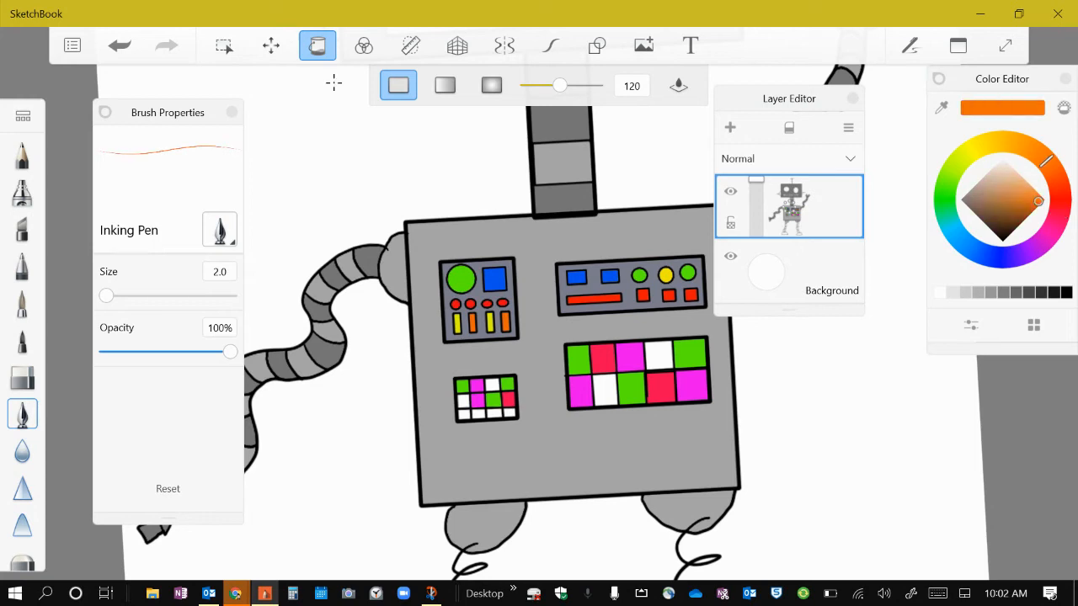
pyautogui.click(660, 356)
pyautogui.click(966, 245)
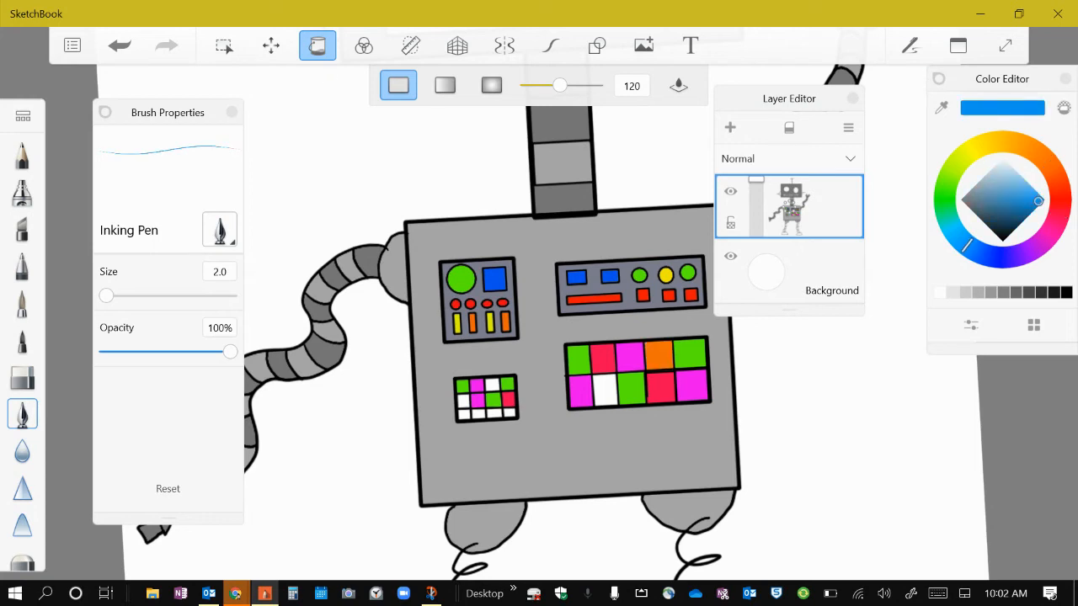
pyautogui.click(605, 390)
pyautogui.click(492, 385)
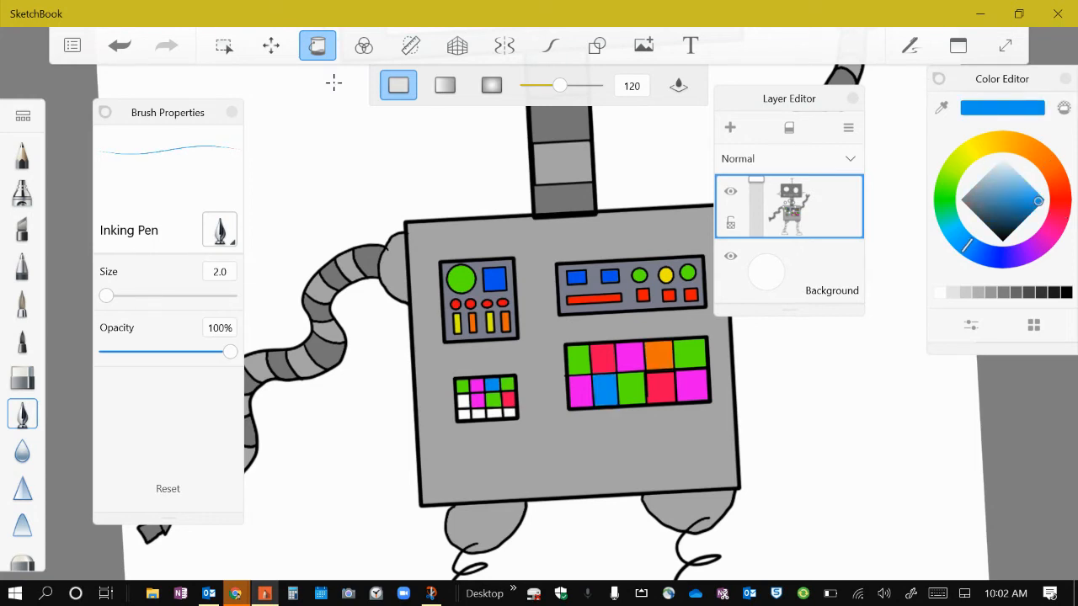
# Step: Fill the small grid's left middle and two inner bottom cells light blue, its bottom-right cell purple and its bottom-left cell yellow
pyautogui.click(463, 402)
pyautogui.click(478, 414)
pyautogui.click(493, 413)
pyautogui.click(1038, 244)
pyautogui.click(510, 413)
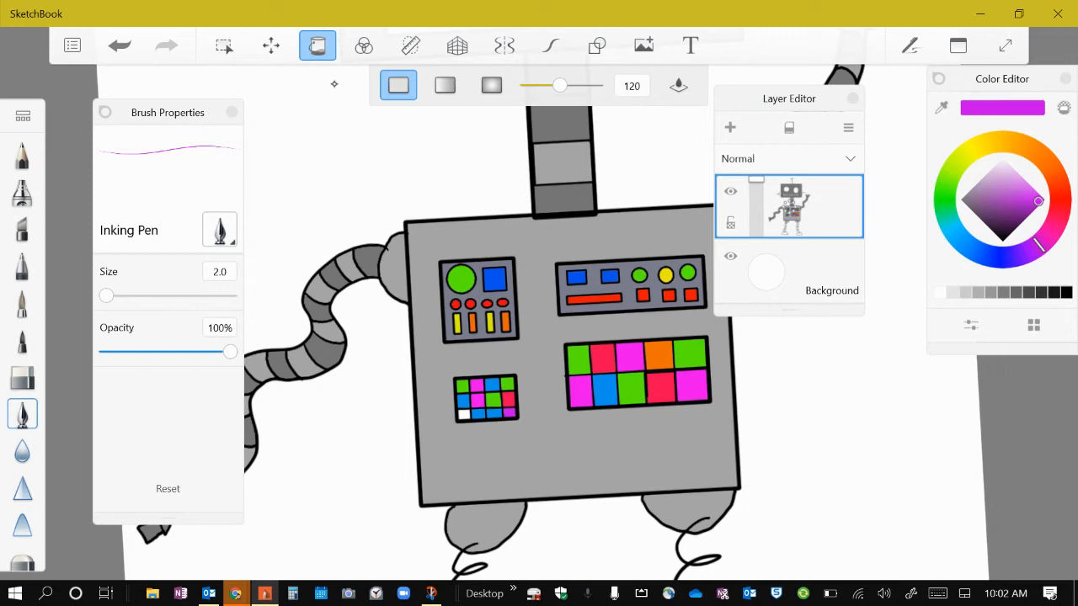
pyautogui.click(970, 149)
pyautogui.click(464, 415)
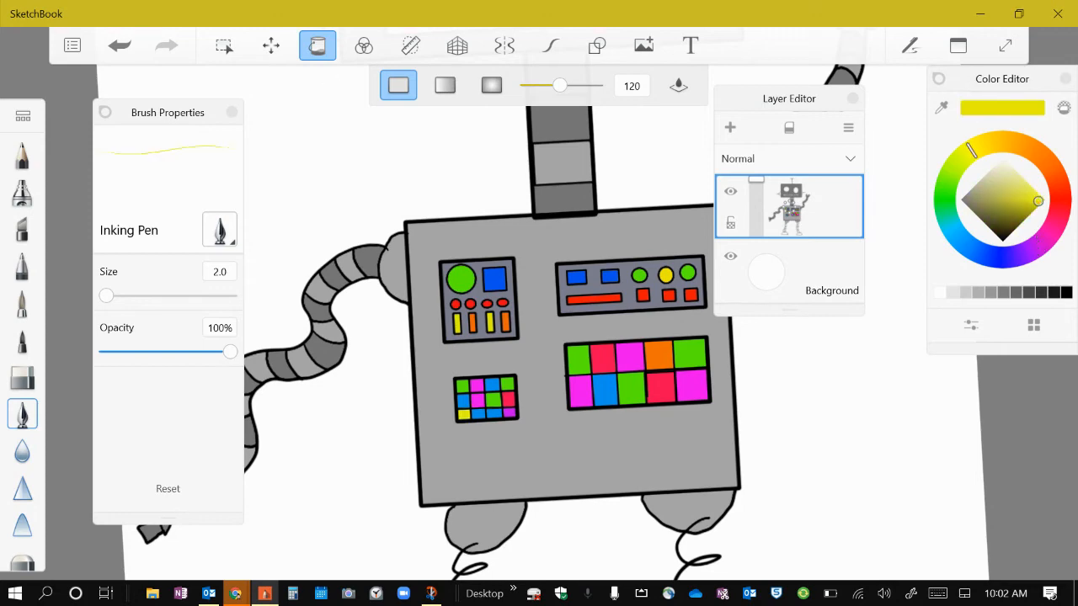
# Step: Fill both of the robot's eyes with the current yellow
pyautogui.scroll(-10, 589, 379)
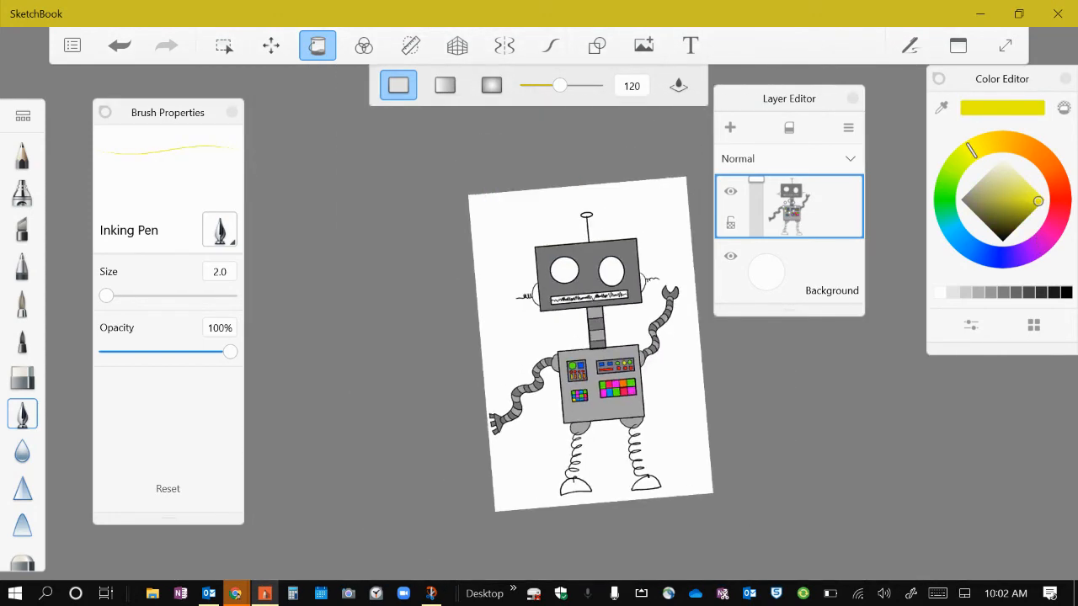
pyautogui.scroll(8, 589, 337)
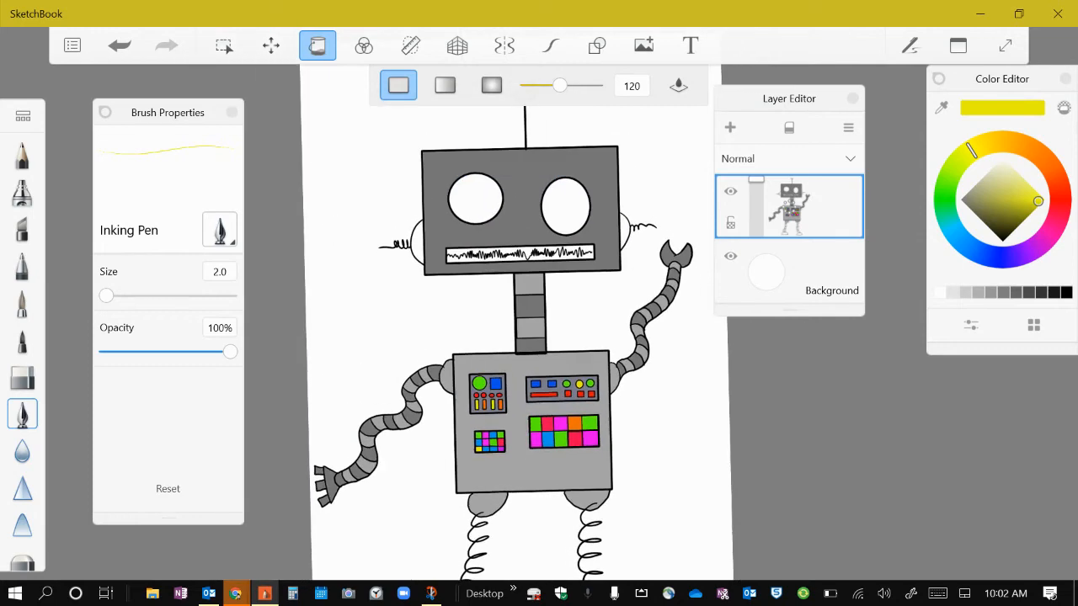
pyautogui.click(565, 207)
pyautogui.click(475, 200)
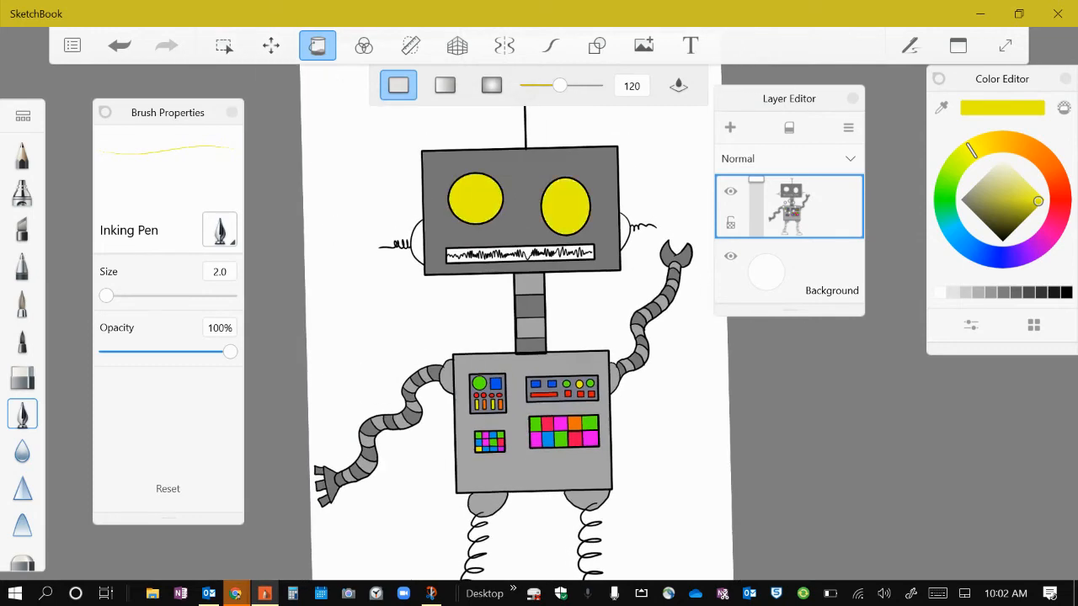
# Step: Sample the dark gray of the robot's head and fill both ears with it
pyautogui.scroll(-6, 539, 336)
pyautogui.scroll(9, 538, 337)
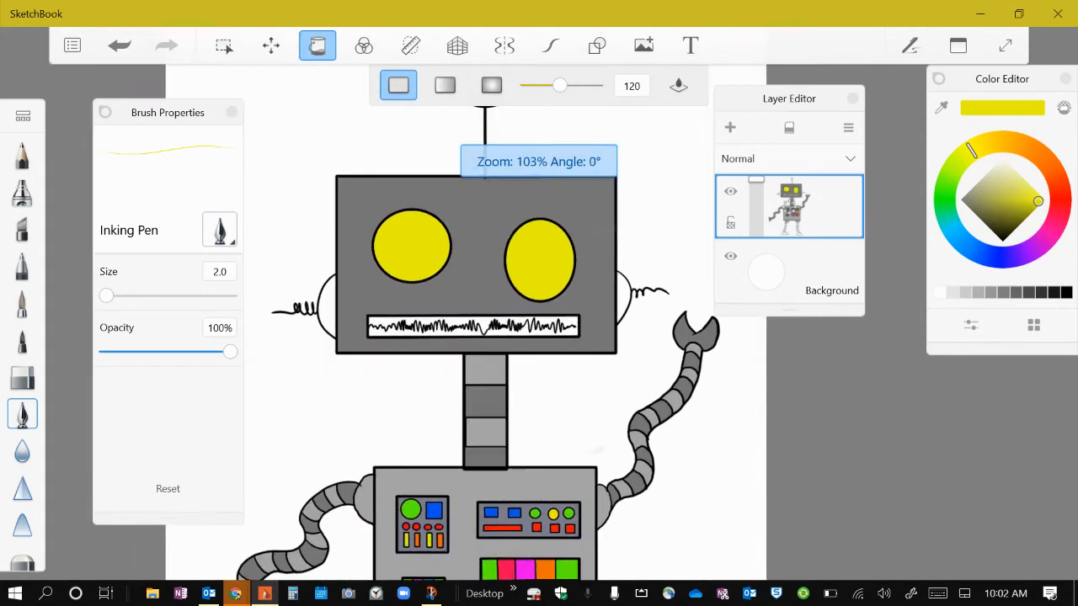
pyautogui.scroll(2, 545, 368)
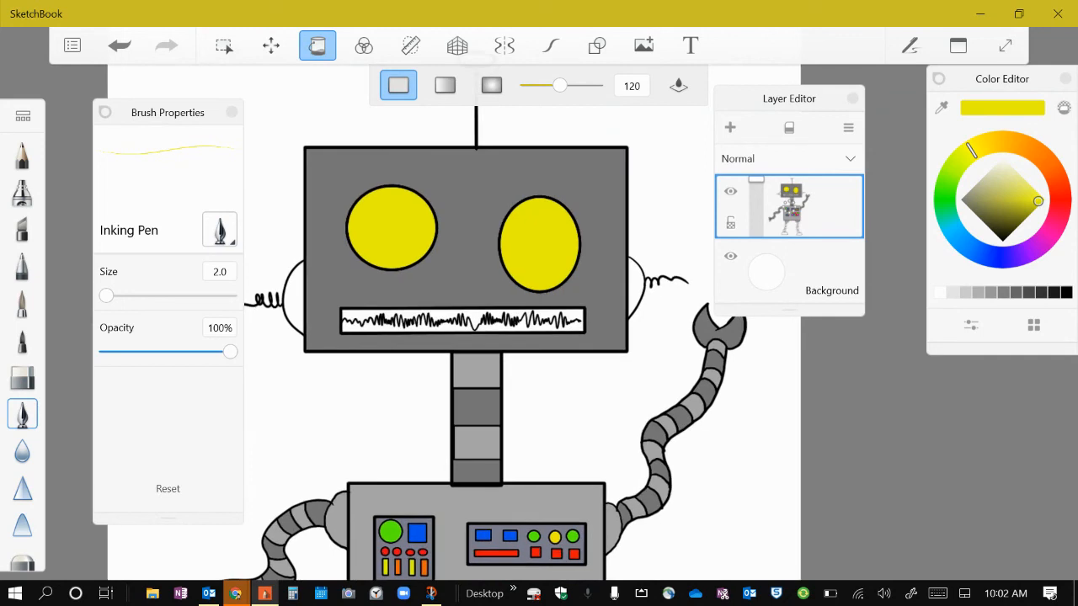
pyautogui.press('i')
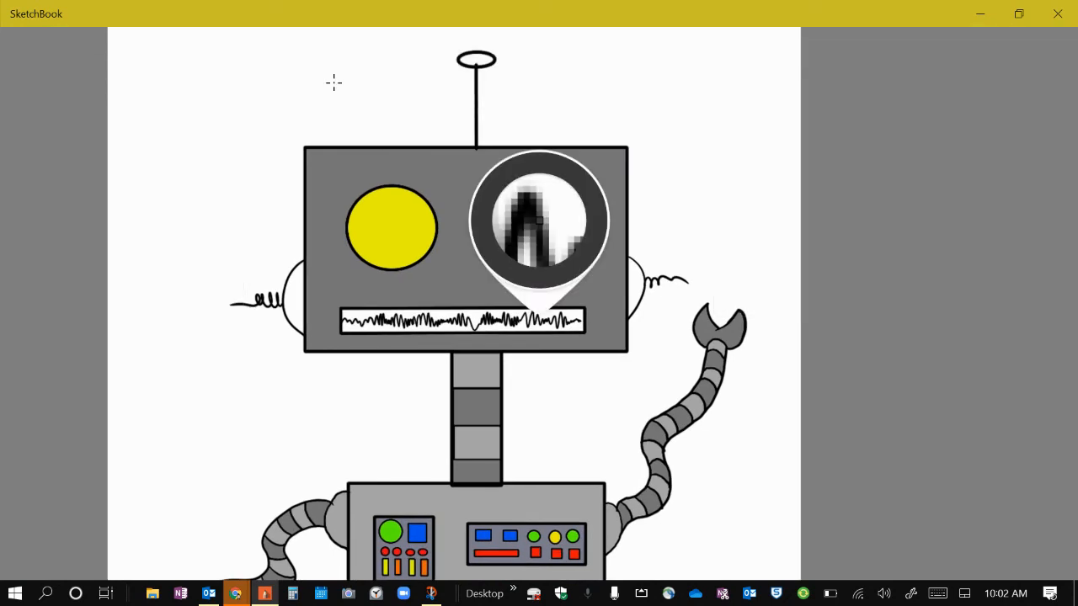
pyautogui.moveTo(538, 316); pyautogui.dragTo(604, 276)
pyautogui.click(635, 288)
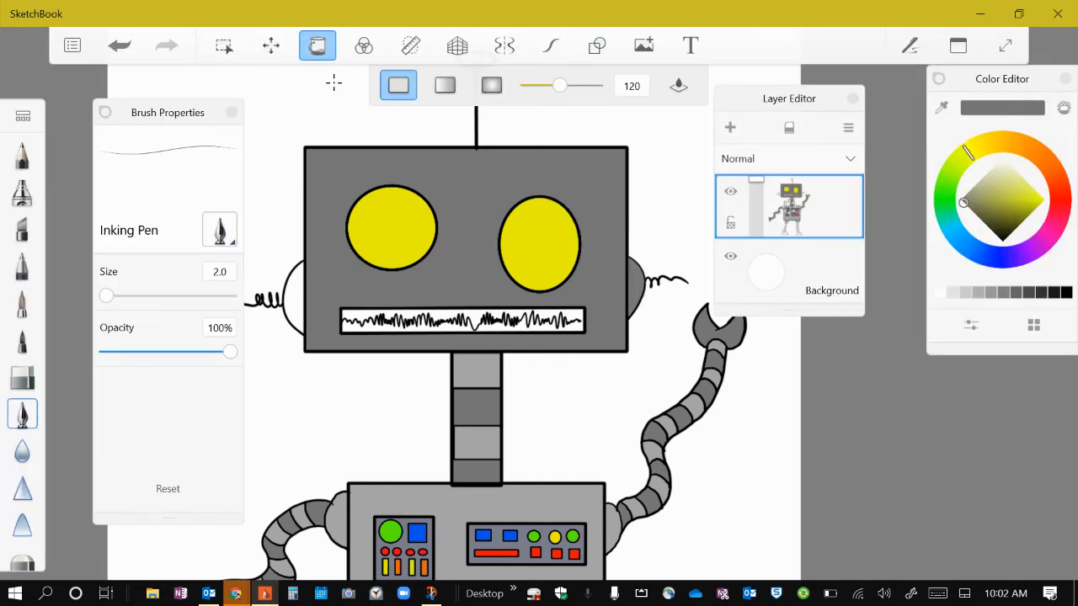
pyautogui.click(293, 298)
# Step: Choose a bright green and fill the robot's mouth rectangle behind the zigzag line
pyautogui.scroll(-5, 471, 320)
pyautogui.scroll(5, 472, 320)
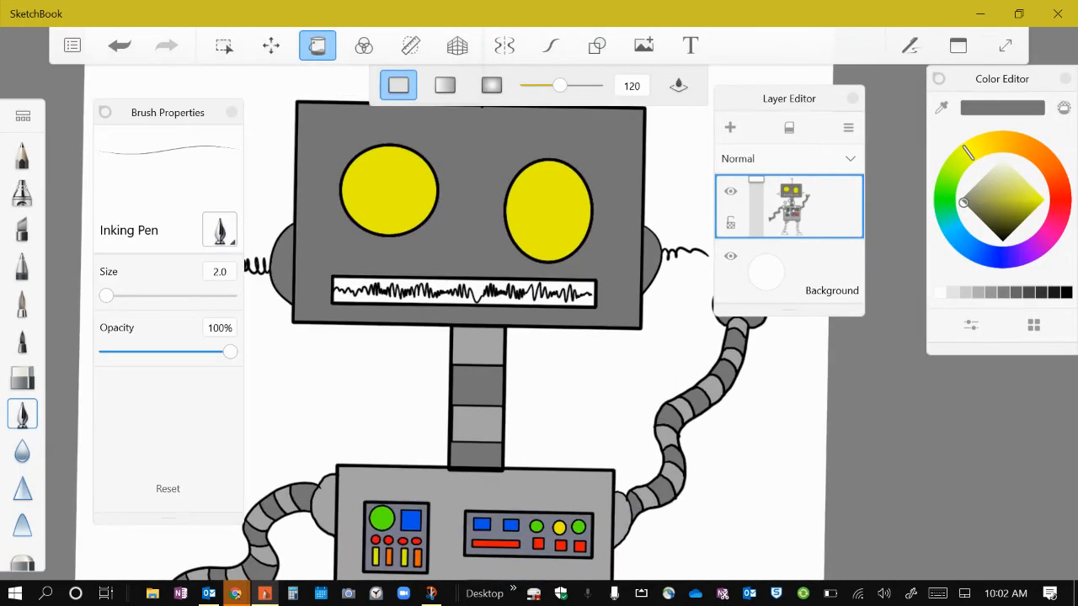
pyautogui.scroll(2, 524, 359)
pyautogui.click(947, 187)
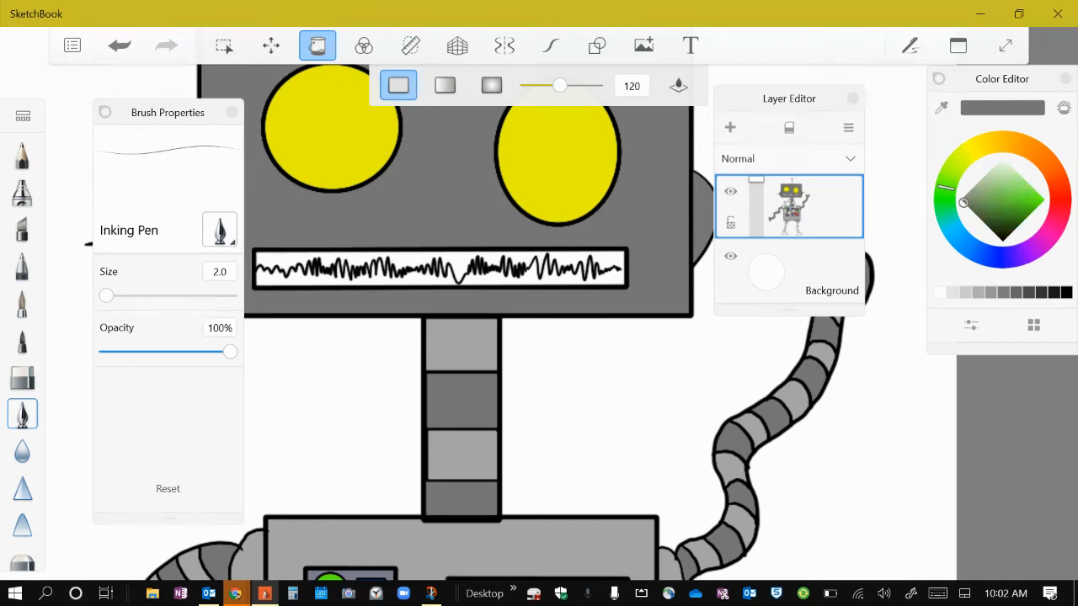
pyautogui.click(446, 261)
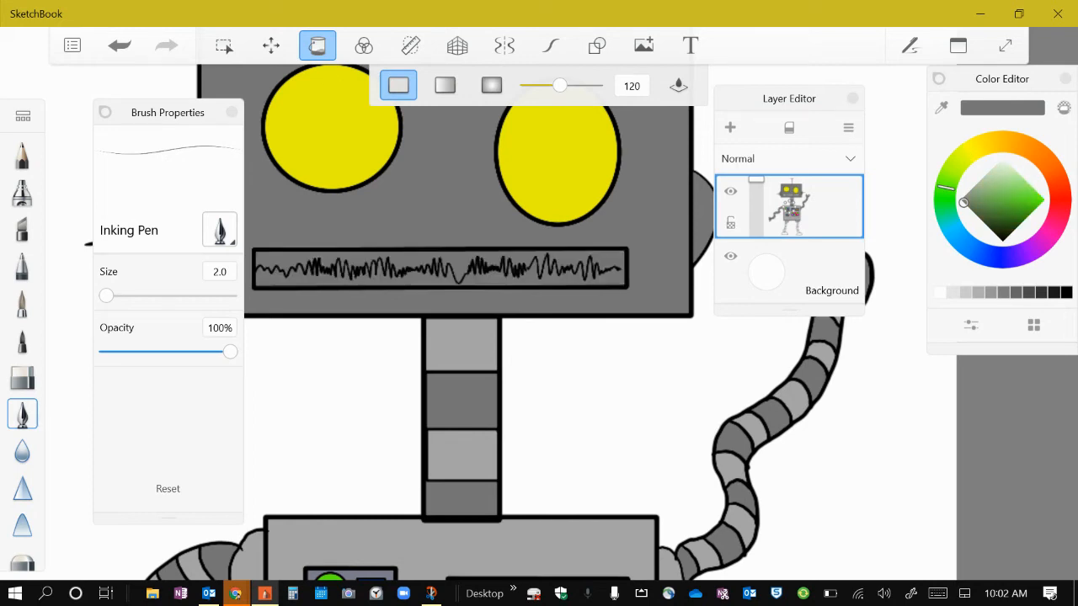
pyautogui.click(119, 48)
pyautogui.moveTo(1019, 205); pyautogui.dragTo(1037, 201)
pyautogui.click(446, 261)
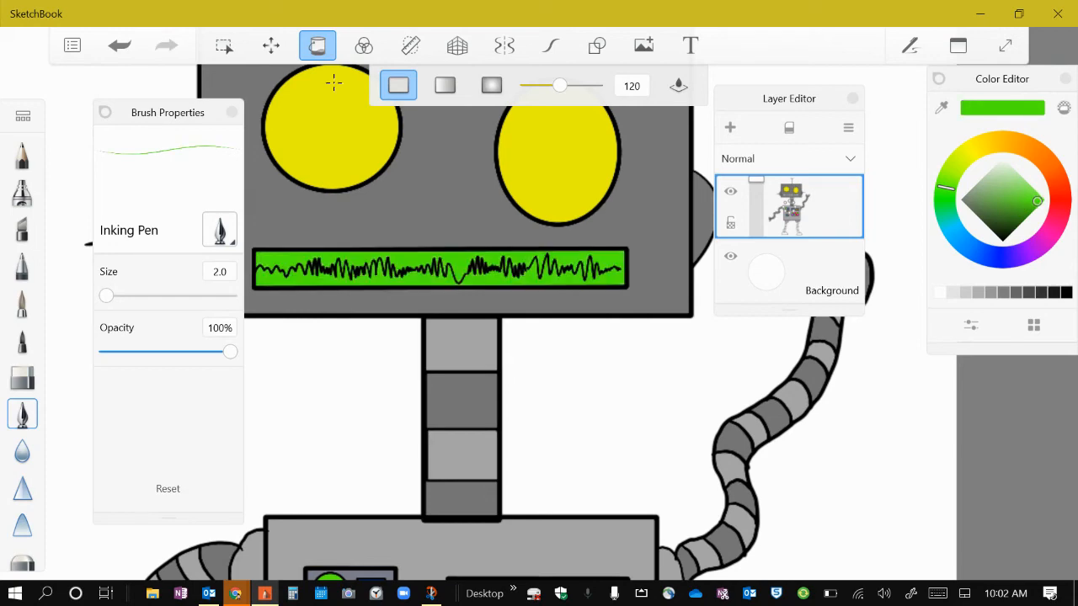
# Step: Choose a deep blue and fill both of the robot's feet
pyautogui.scroll(-5, 652, 341)
pyautogui.scroll(-4, 585, 372)
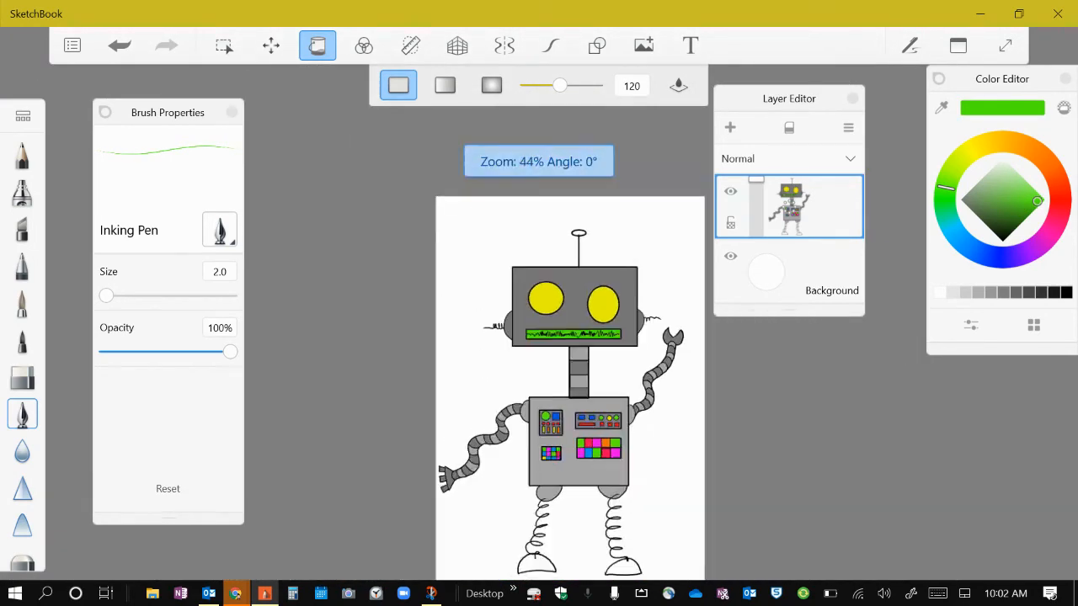
pyautogui.scroll(4, 589, 353)
pyautogui.scroll(-1, 483, 336)
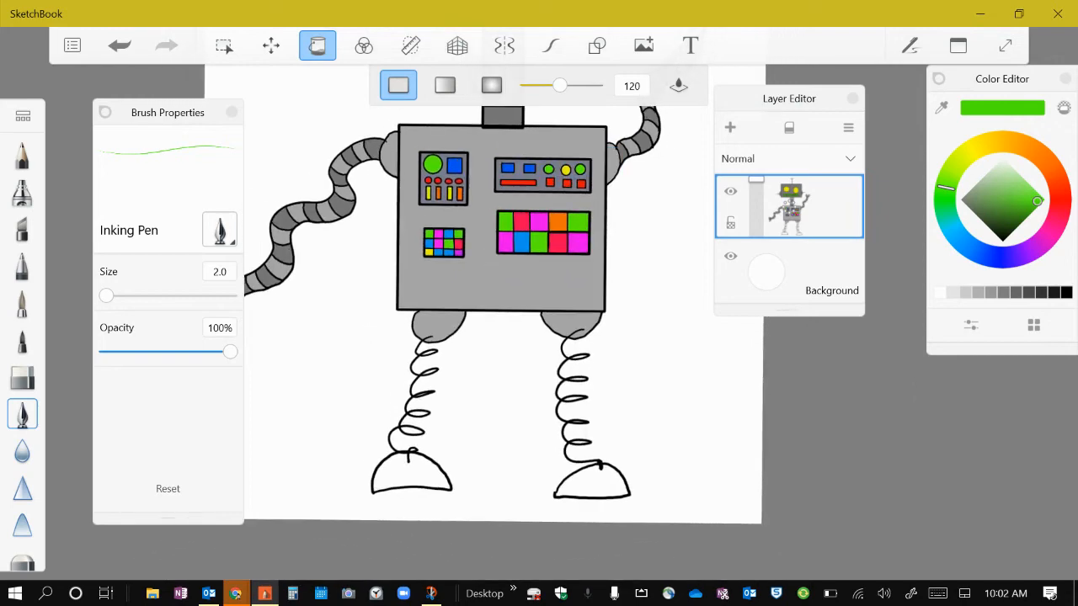
pyautogui.click(1004, 257)
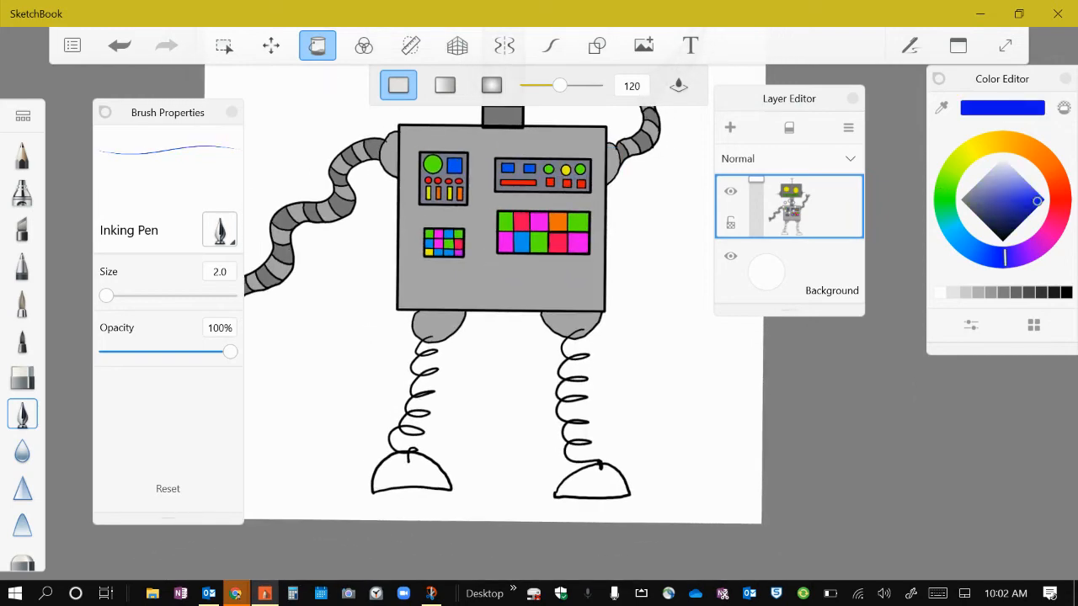
pyautogui.click(592, 482)
pyautogui.click(412, 474)
# Step: Choose a bright red and fill the oval tip of the robot's antenna
pyautogui.scroll(-5, 539, 320)
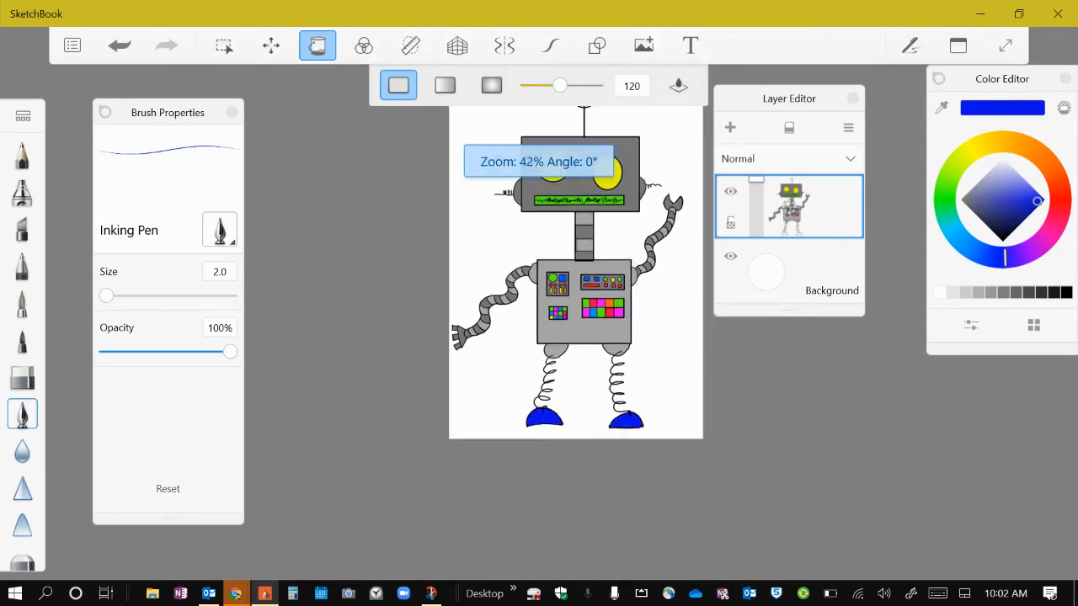
pyautogui.scroll(5, 573, 270)
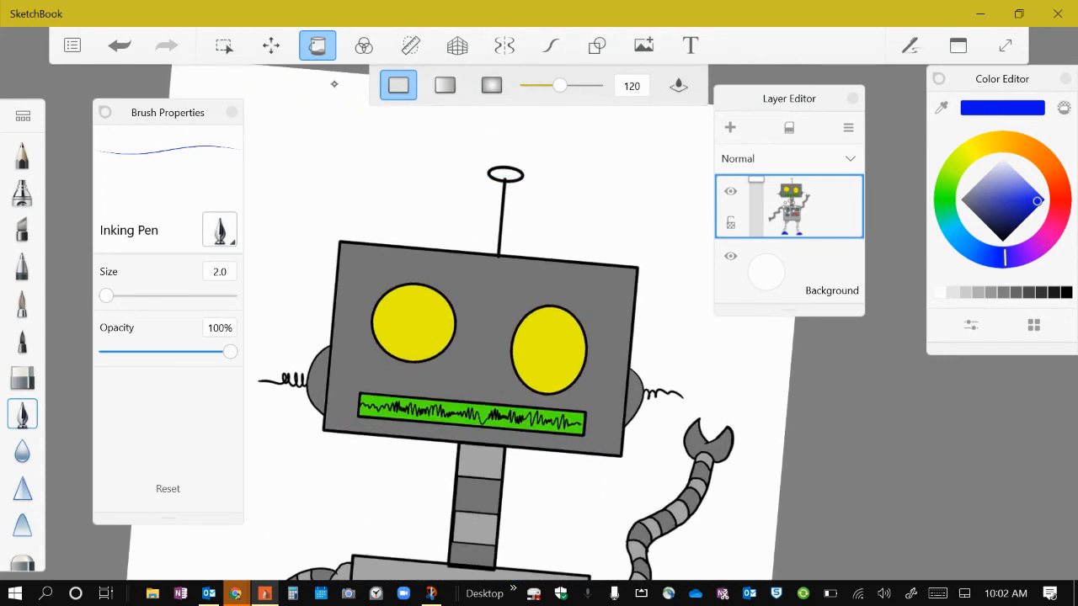
pyautogui.click(1062, 205)
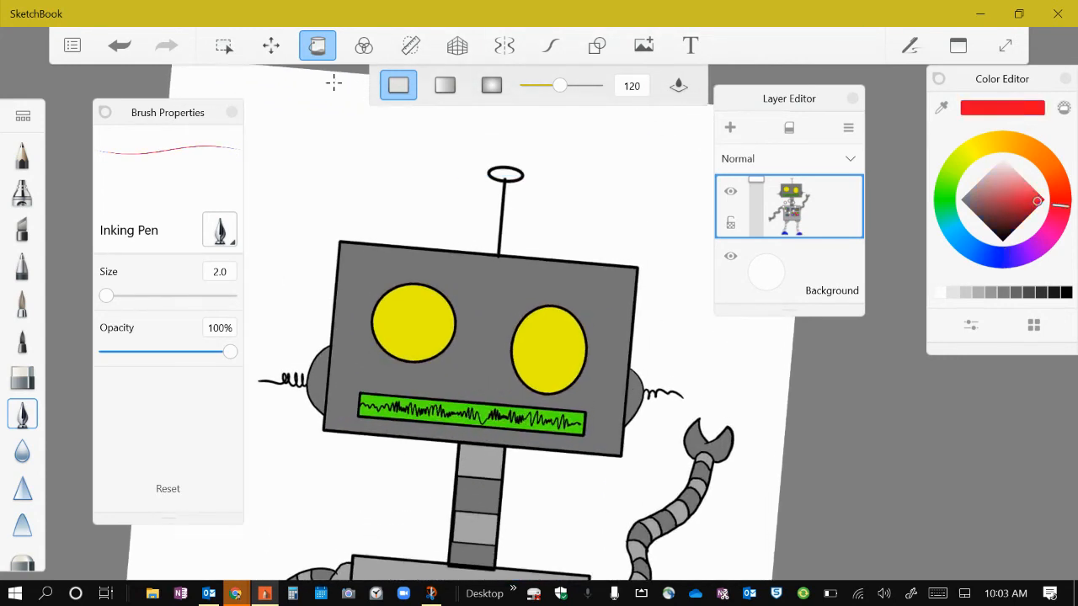
pyautogui.click(505, 174)
pyautogui.scroll(-5, 522, 320)
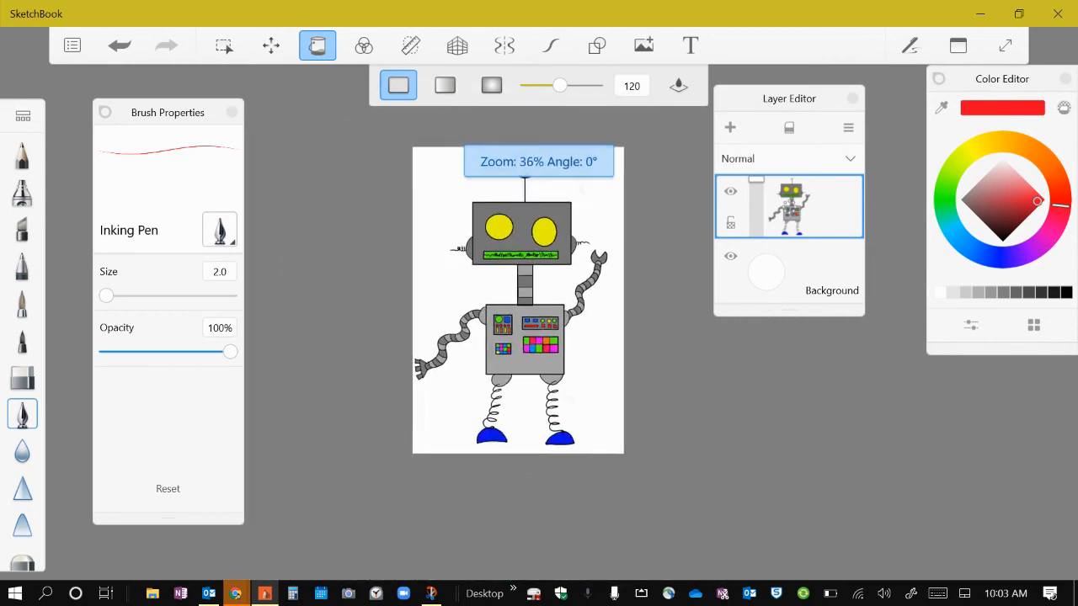
pyautogui.scroll(3, 488, 317)
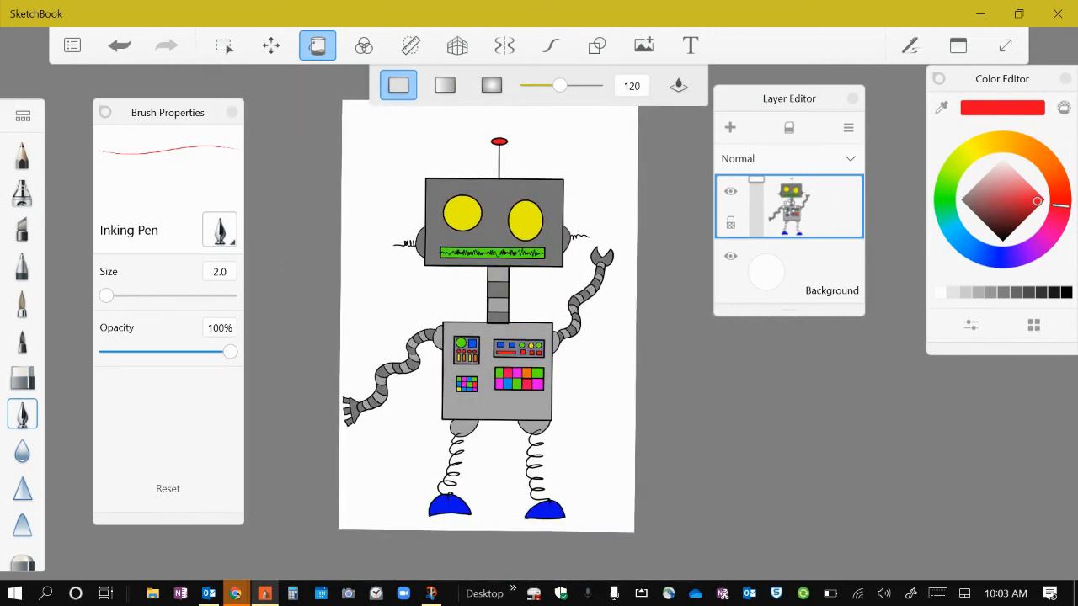
# Step: Move the Layer Editor clear of the canvas and change the Background layer's color to a dark olive yellow
pyautogui.moveTo(789, 98); pyautogui.dragTo(805, 179)
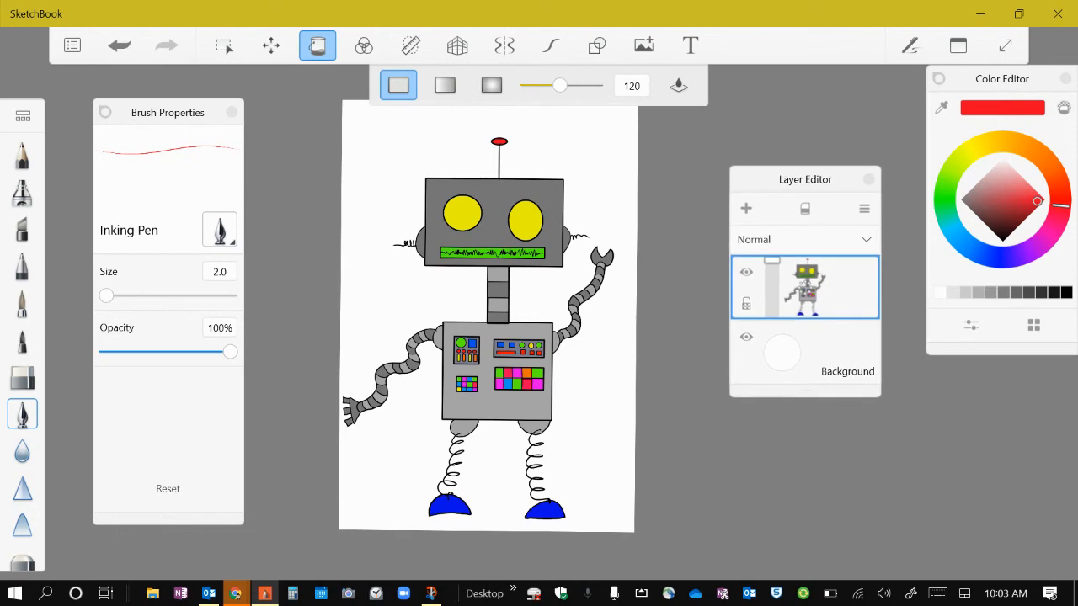
pyautogui.click(782, 353)
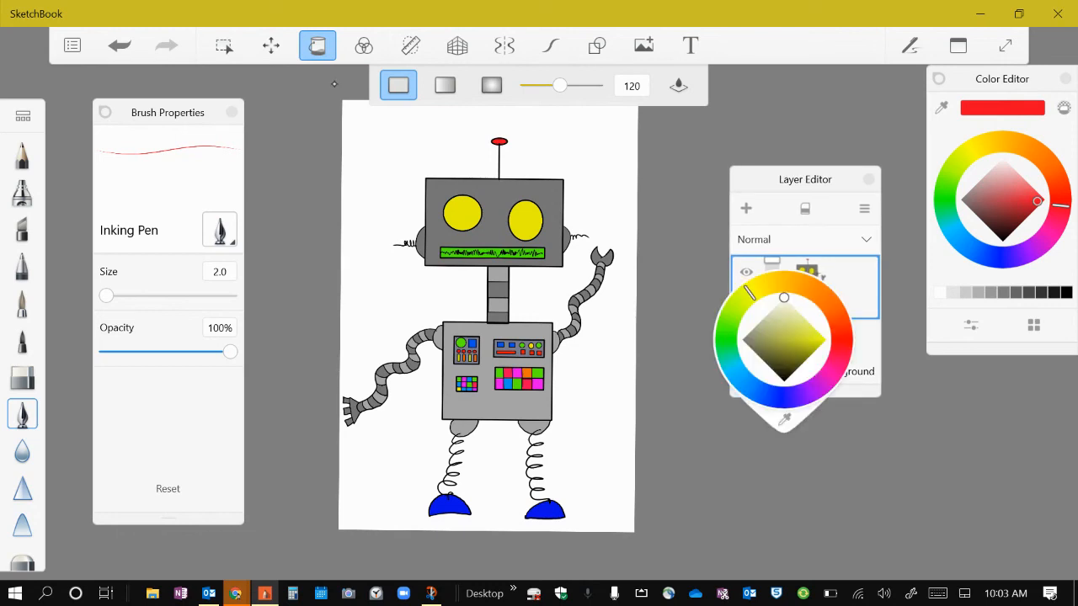
pyautogui.moveTo(783, 297); pyautogui.dragTo(811, 351)
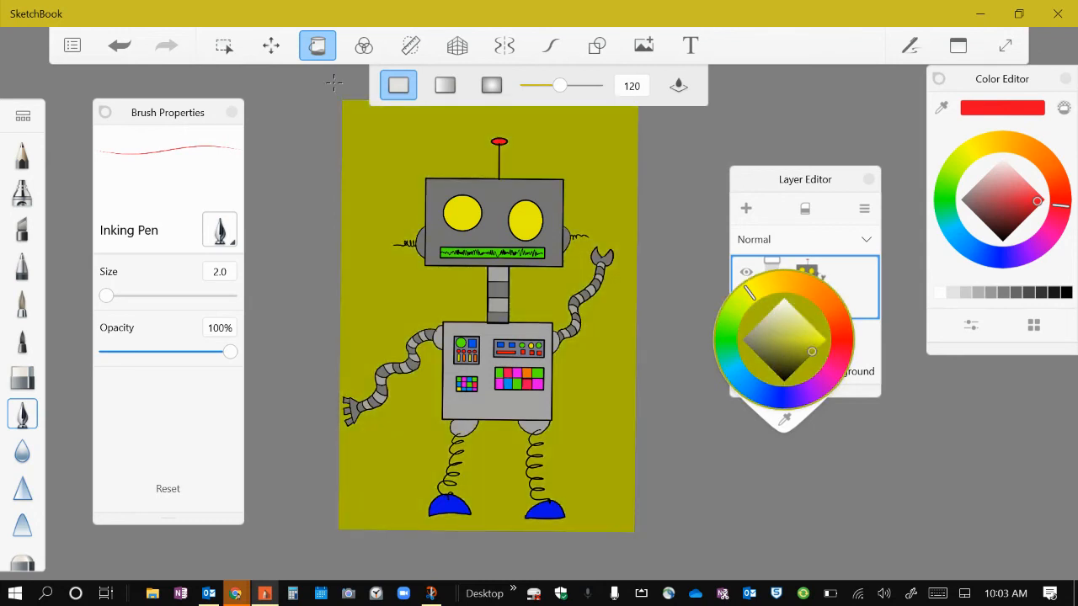
pyautogui.click(334, 91)
pyautogui.click(746, 208)
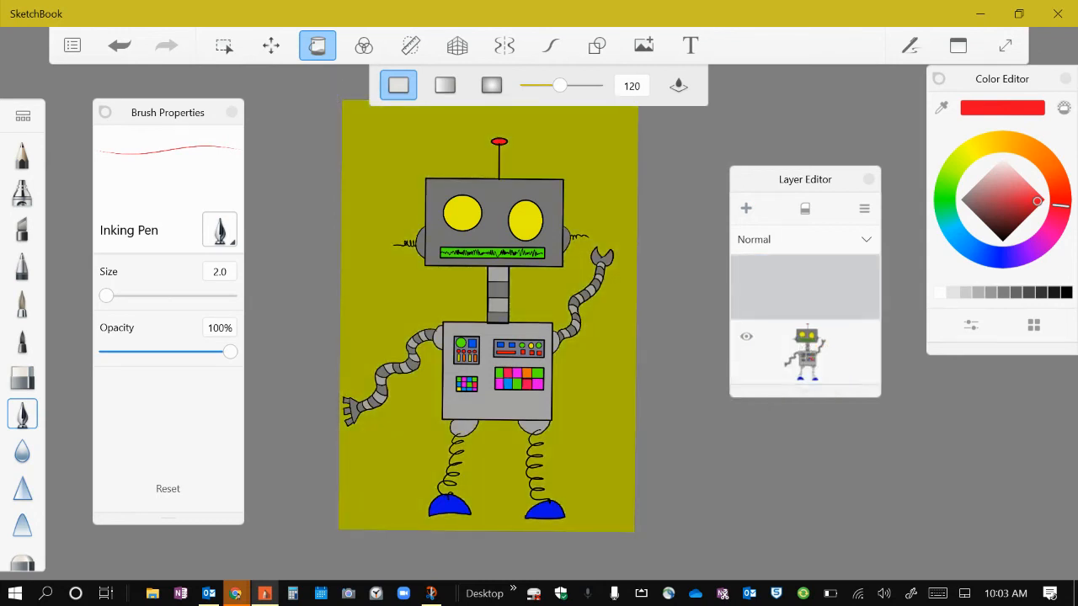
pyautogui.moveTo(805, 354); pyautogui.dragTo(806, 291)
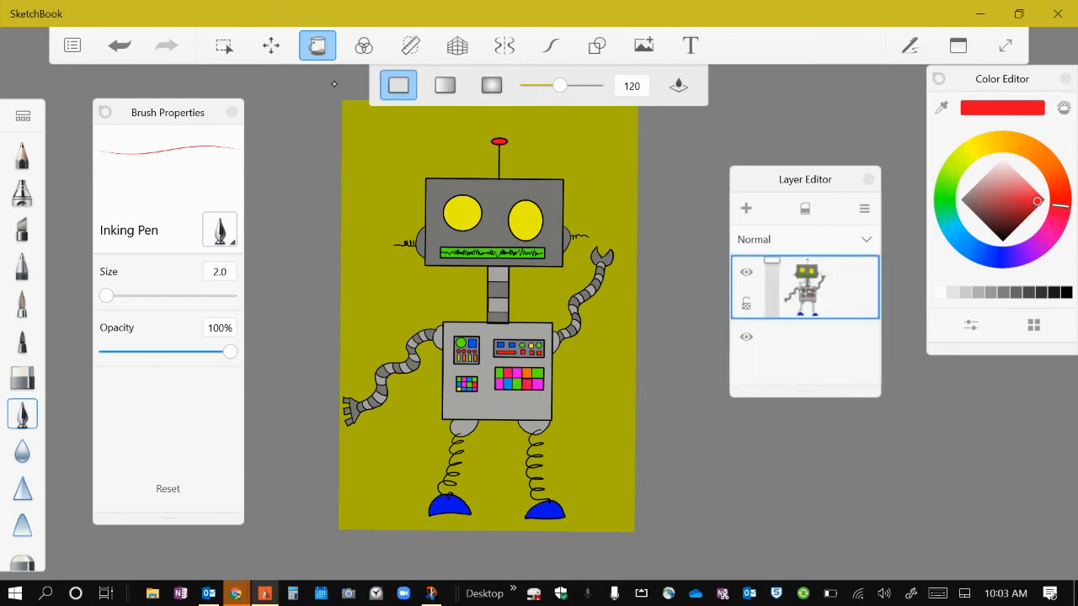
# Step: Hide the robot layer and try to fill the empty canvas with red
pyautogui.click(746, 272)
pyautogui.click(746, 272)
pyautogui.click(746, 272)
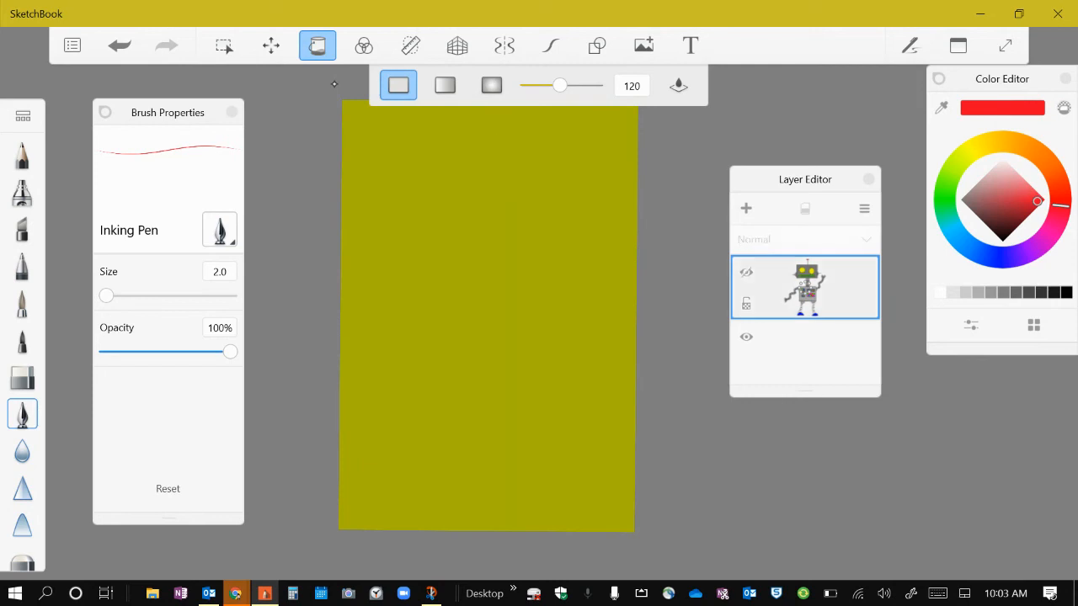
pyautogui.click(489, 316)
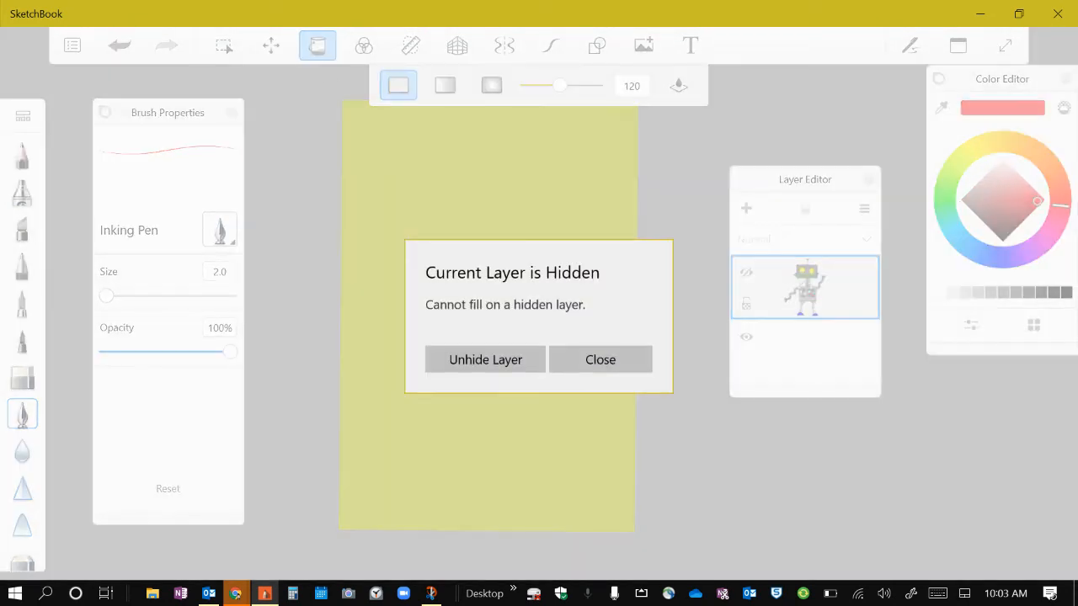
pyautogui.click(601, 358)
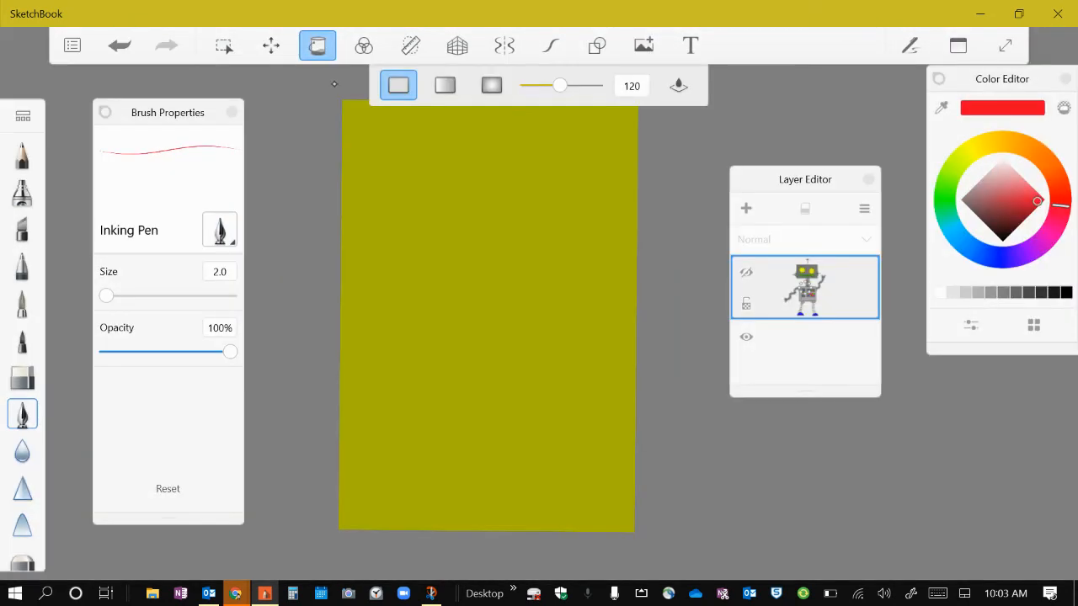
# Step: Show the robot layer again and turn off the Background layer's visibility
pyautogui.click(805, 353)
pyautogui.click(804, 287)
pyautogui.click(746, 272)
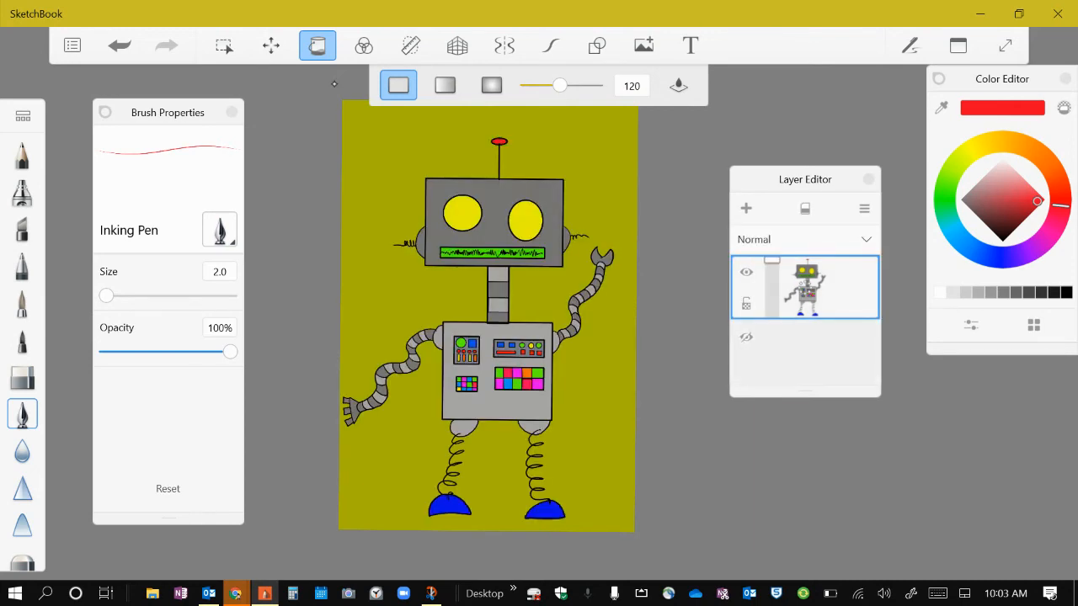
# Step: Turn the Background layer's visibility back on and change its color to near-white
pyautogui.click(805, 353)
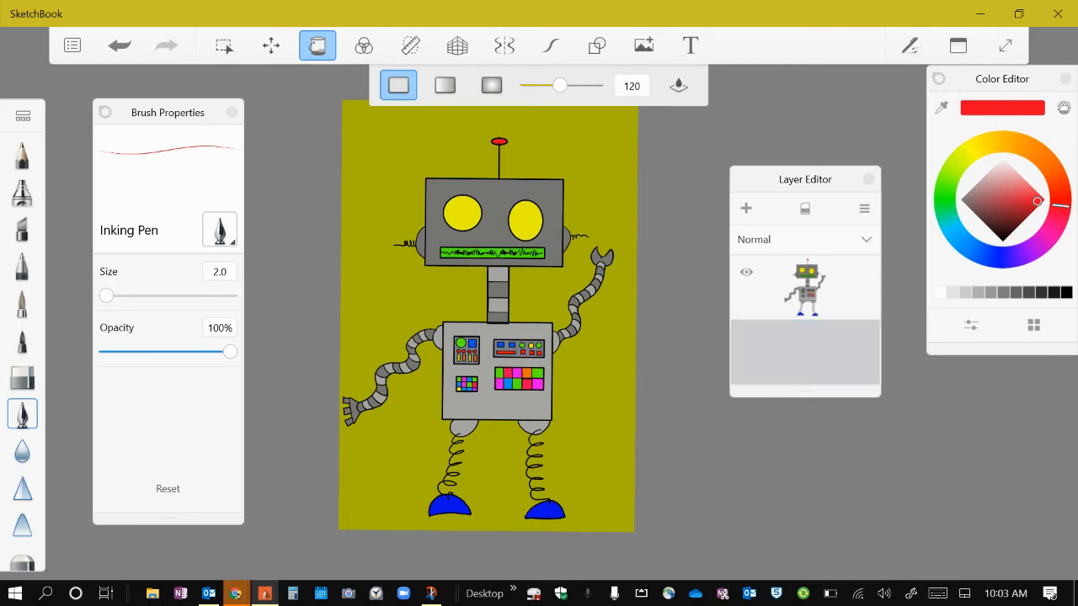
pyautogui.scroll(-2, 805, 337)
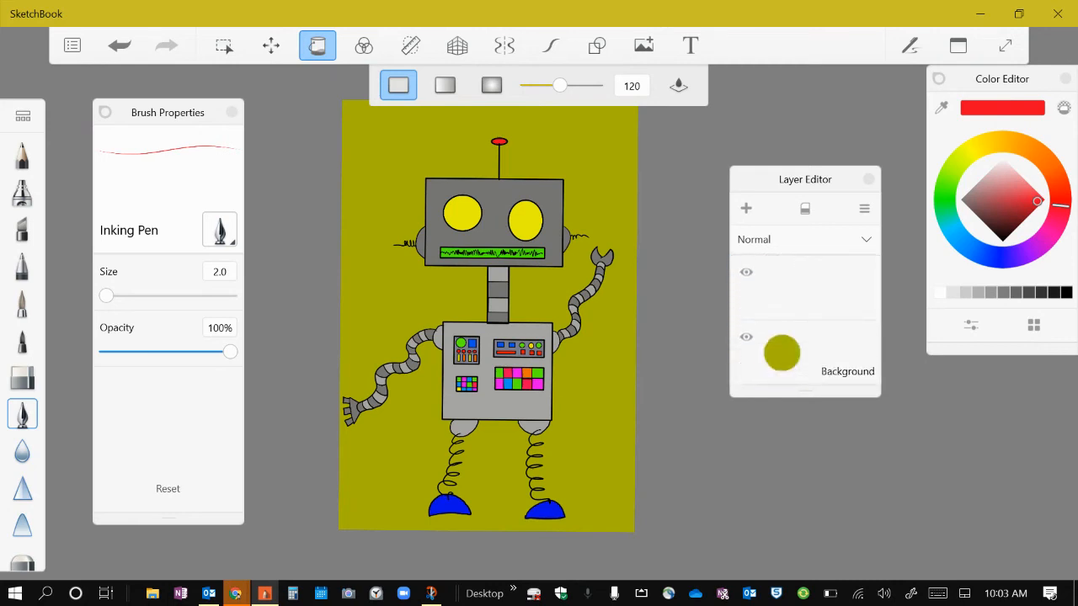
pyautogui.click(781, 353)
pyautogui.click(781, 306)
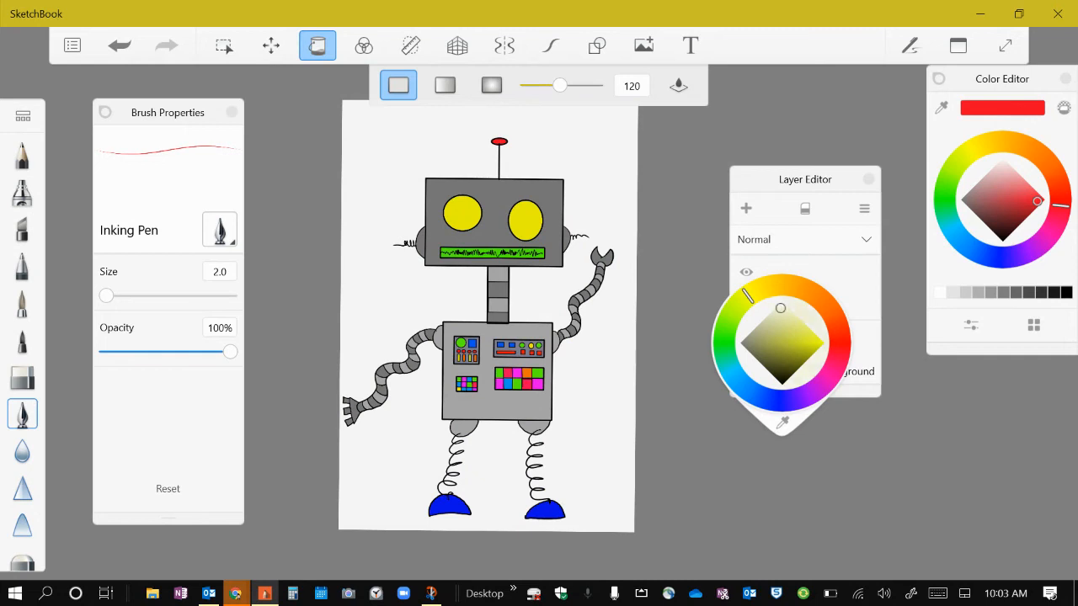
pyautogui.moveTo(780, 308); pyautogui.dragTo(790, 309)
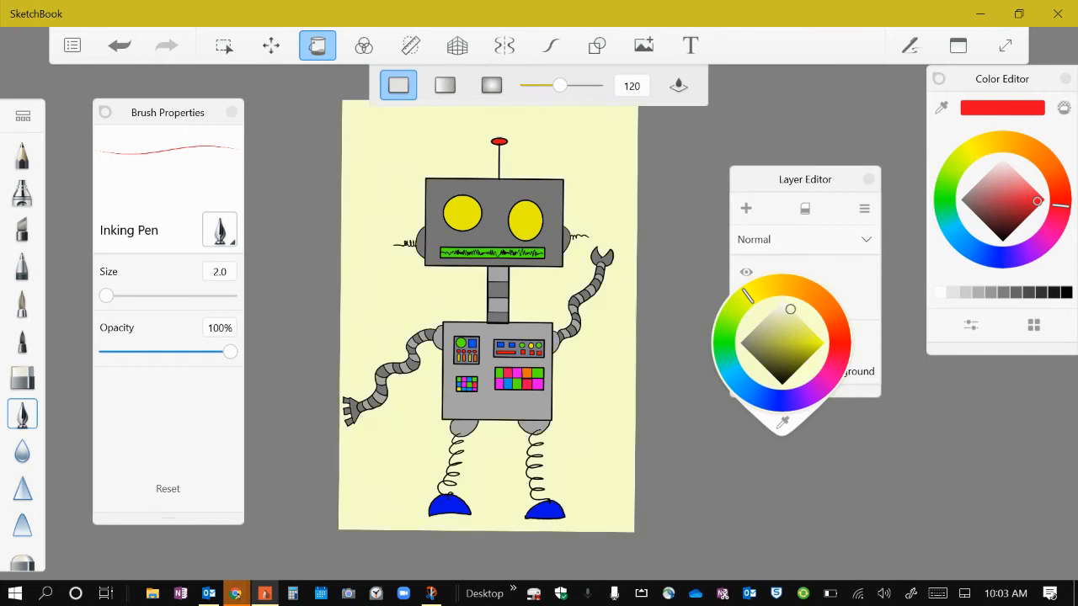
pyautogui.moveTo(790, 309)
pyautogui.mouseDown()
pyautogui.moveTo(777, 337)
pyautogui.moveTo(781, 300)
pyautogui.mouseUp()
pyautogui.click(334, 82)
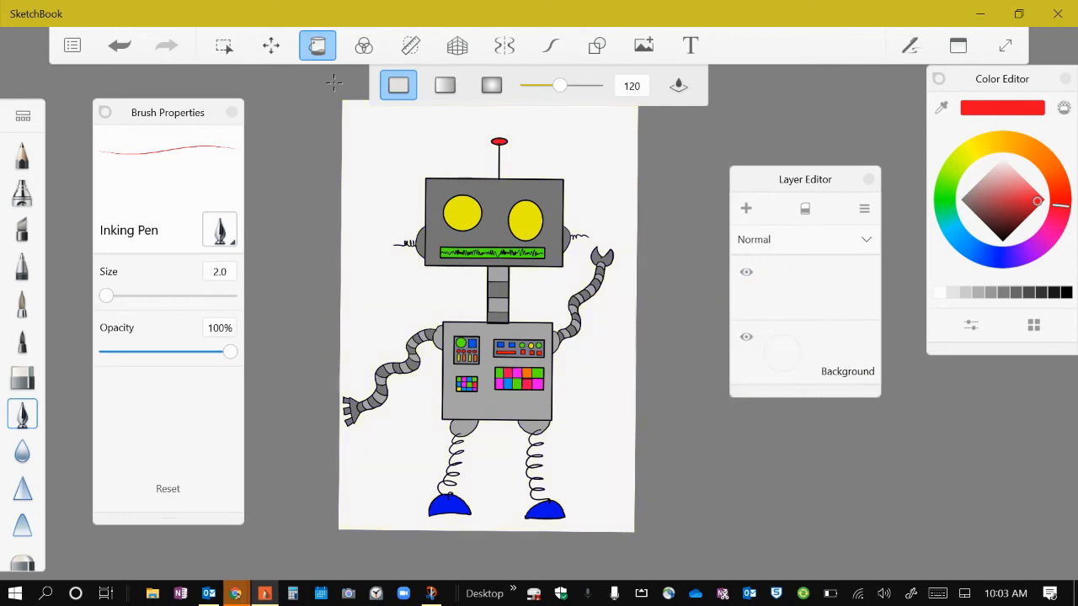
# Step: Close the Layer Editor and bring it back onto the workspace
pyautogui.click(868, 180)
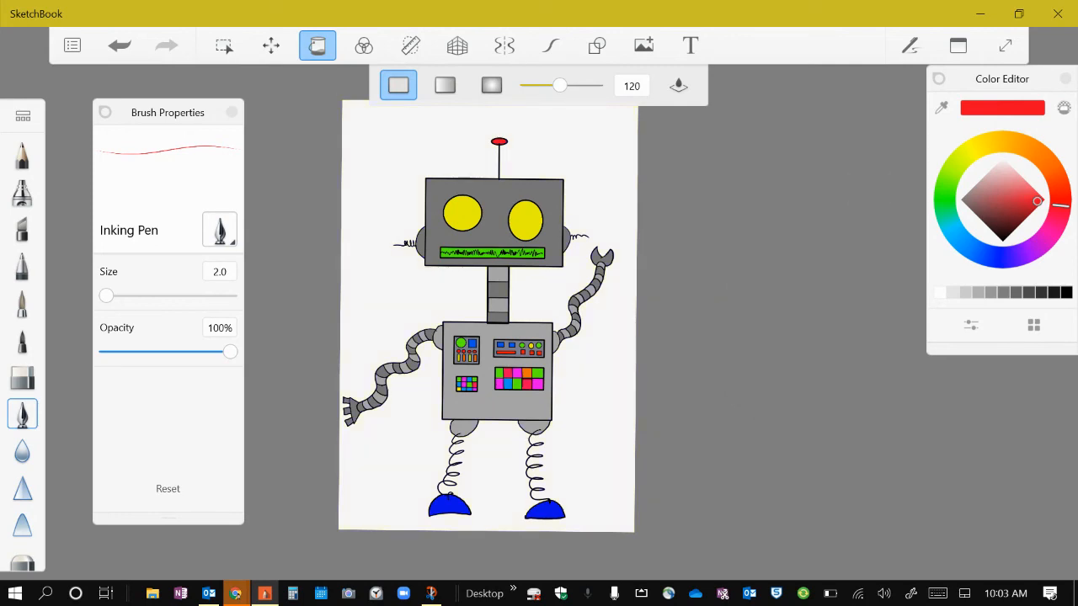
pyautogui.scroll(4, 488, 316)
pyautogui.scroll(-5, 522, 316)
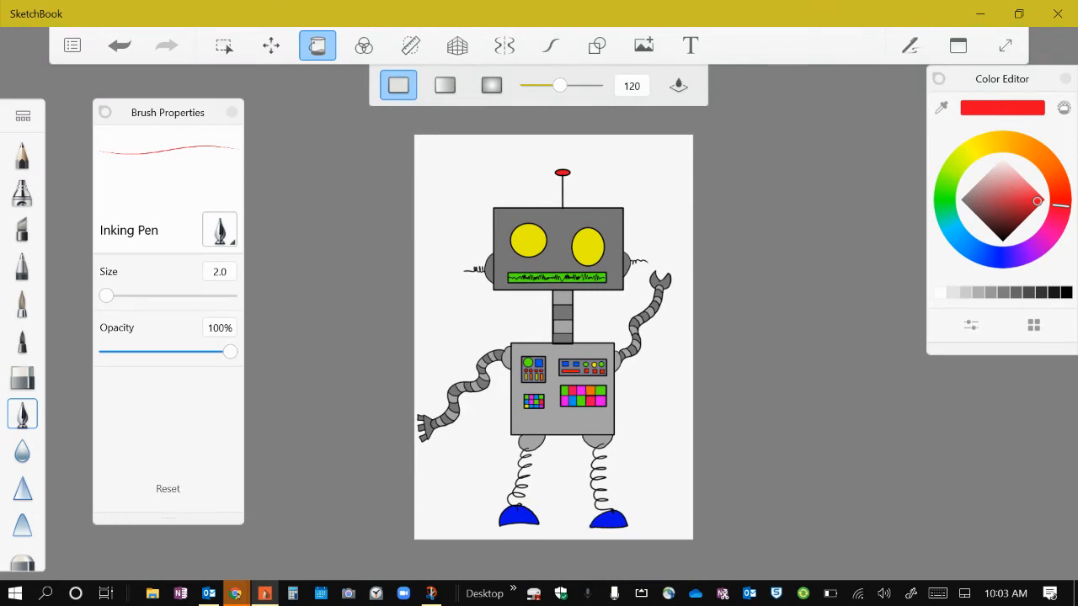
pyautogui.click(958, 45)
pyautogui.click(934, 314)
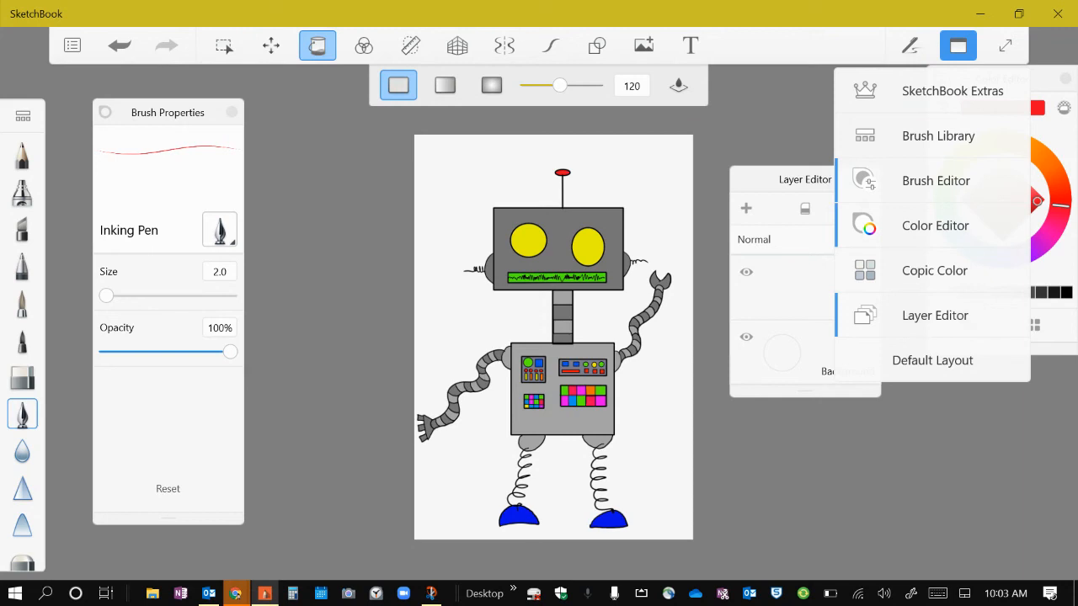
pyautogui.click(797, 186)
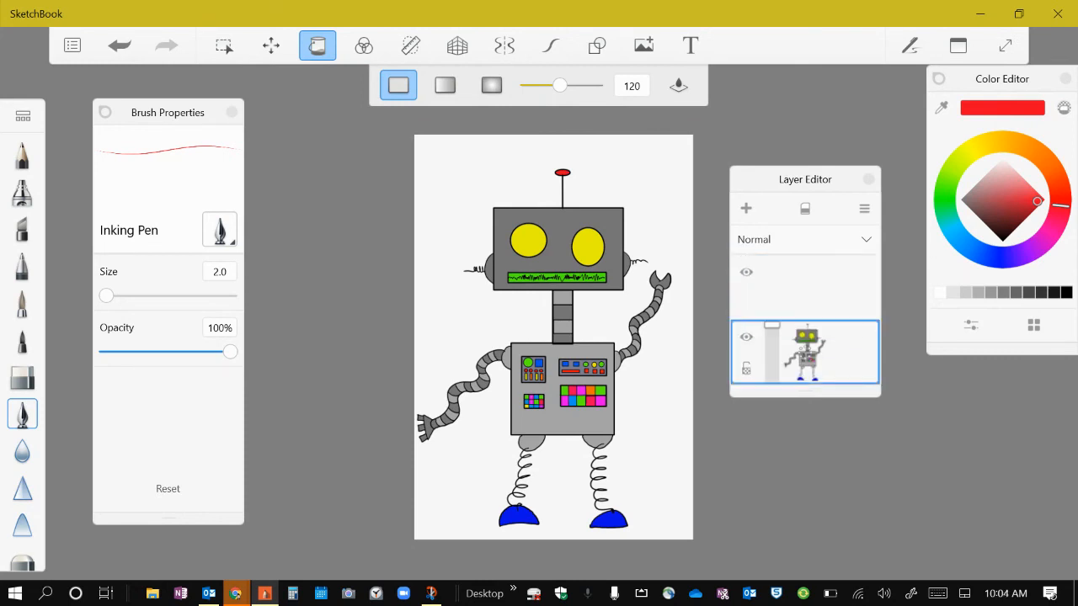
# Step: Select the empty layer above the robot layer and choose the Glow Brush from the Glow set of the Brush Library
pyautogui.click(804, 288)
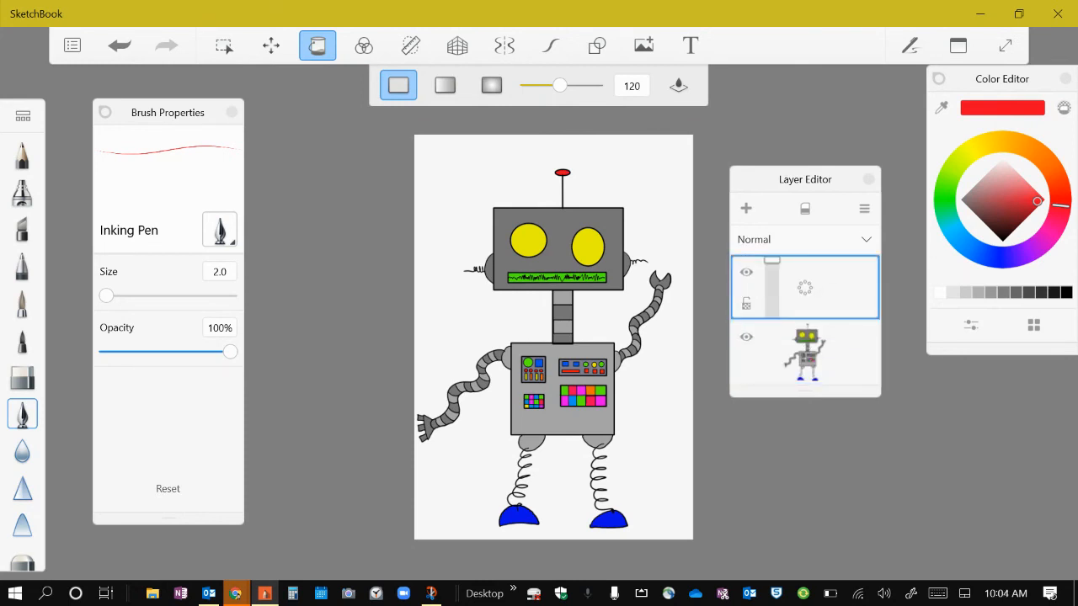
pyautogui.scroll(5, 553, 337)
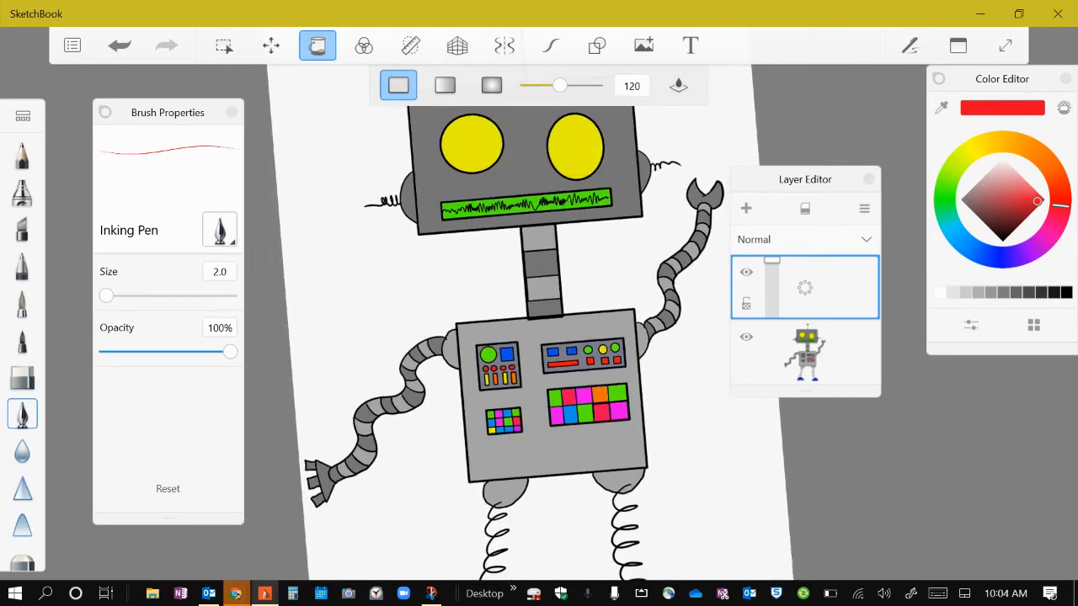
pyautogui.scroll(3, 500, 344)
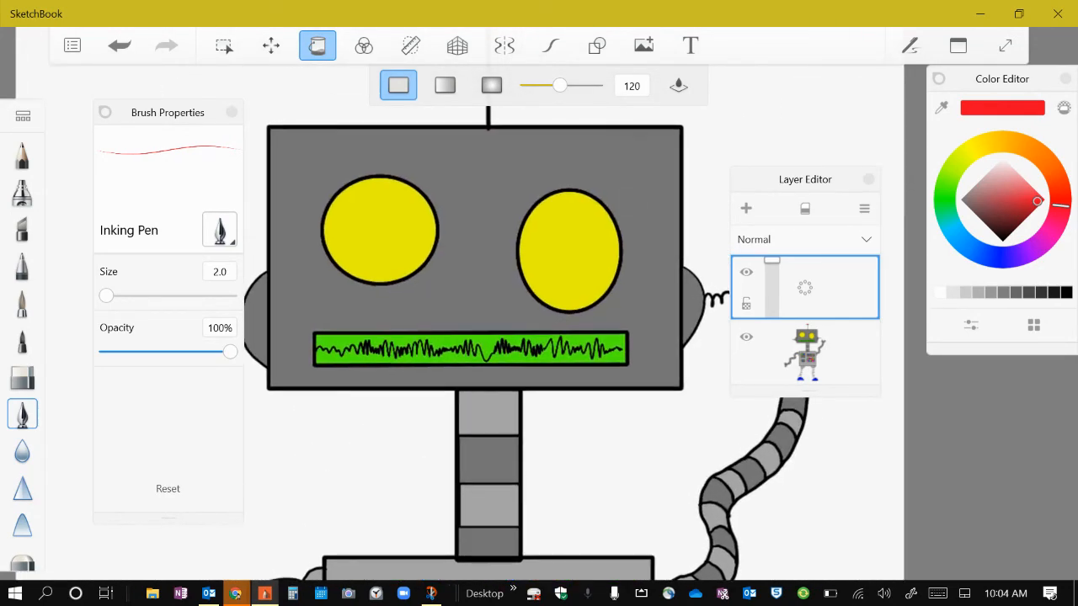
pyautogui.click(23, 116)
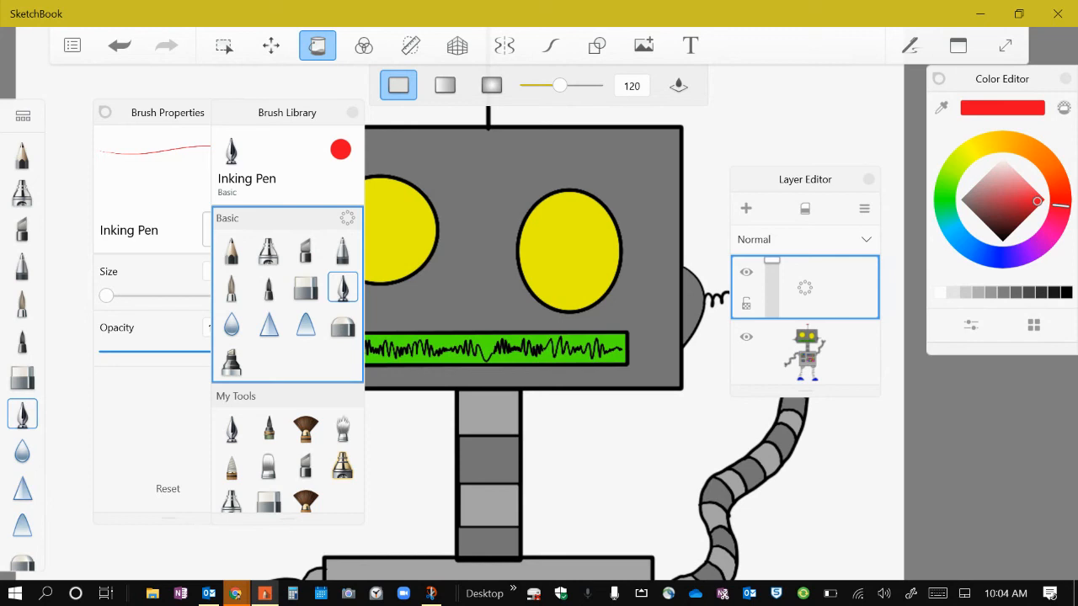
pyautogui.scroll(-10, 287, 357)
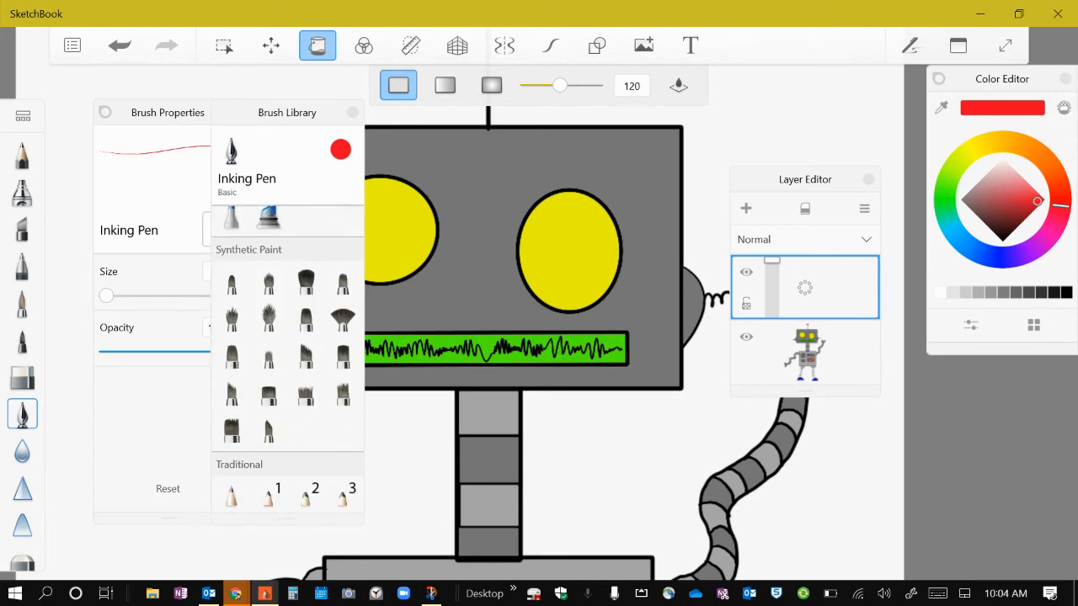
pyautogui.scroll(-15, 287, 358)
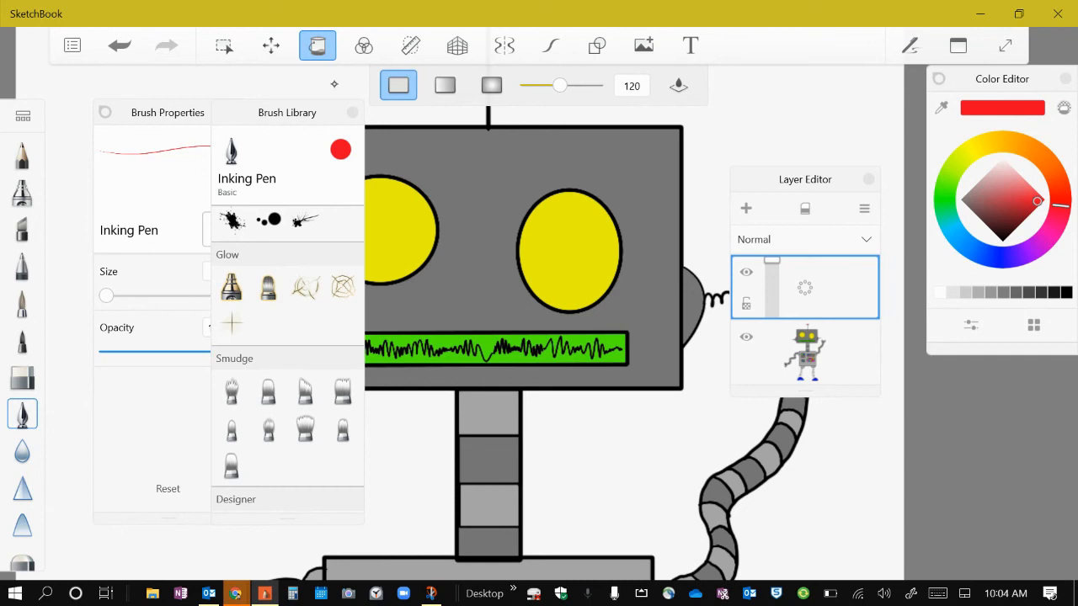
pyautogui.click(231, 287)
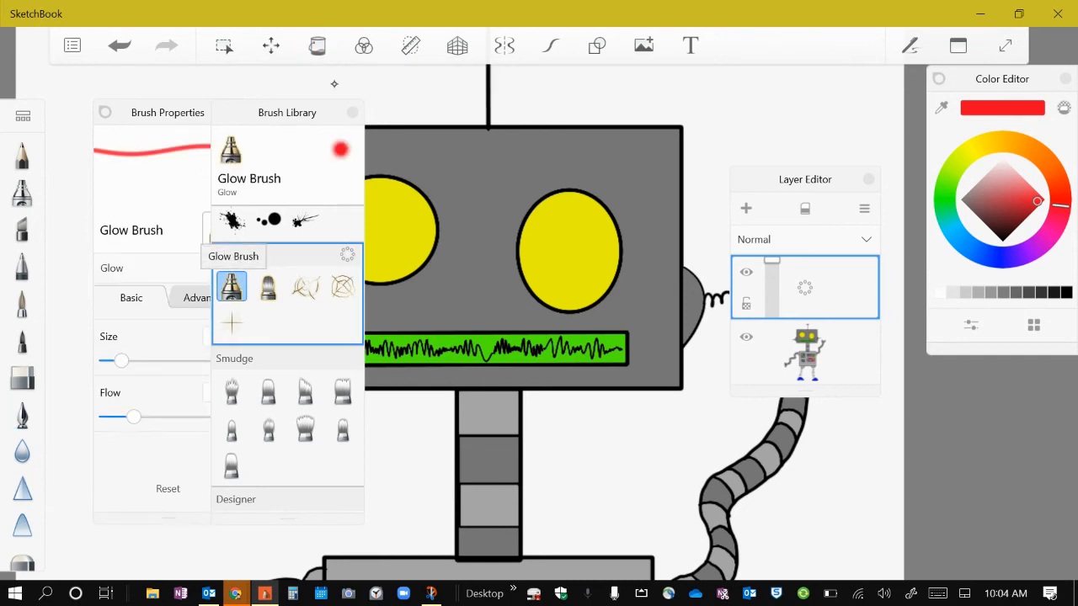
pyautogui.click(352, 112)
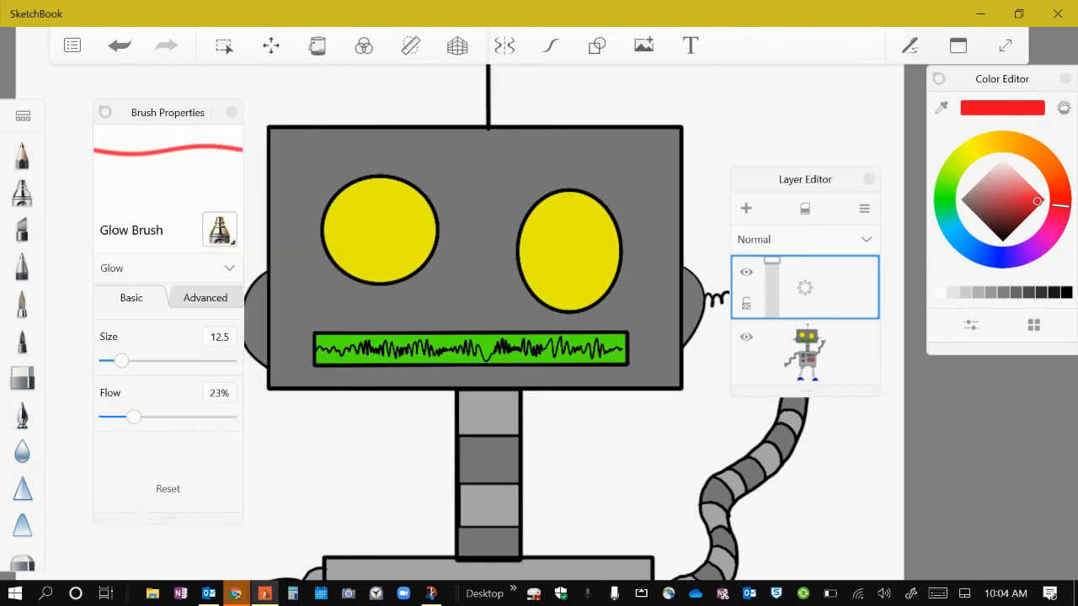
# Step: Sample the yellow of the robot's eye as the brush color
pyautogui.press('Tab')
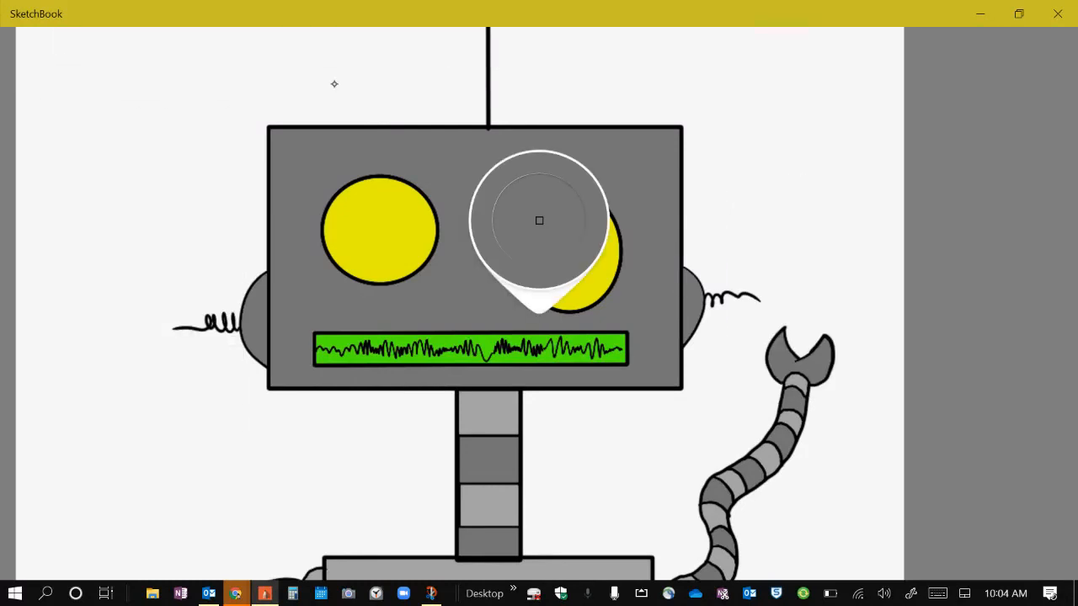
pyautogui.moveTo(539, 313); pyautogui.dragTo(570, 254)
pyautogui.press('Tab')
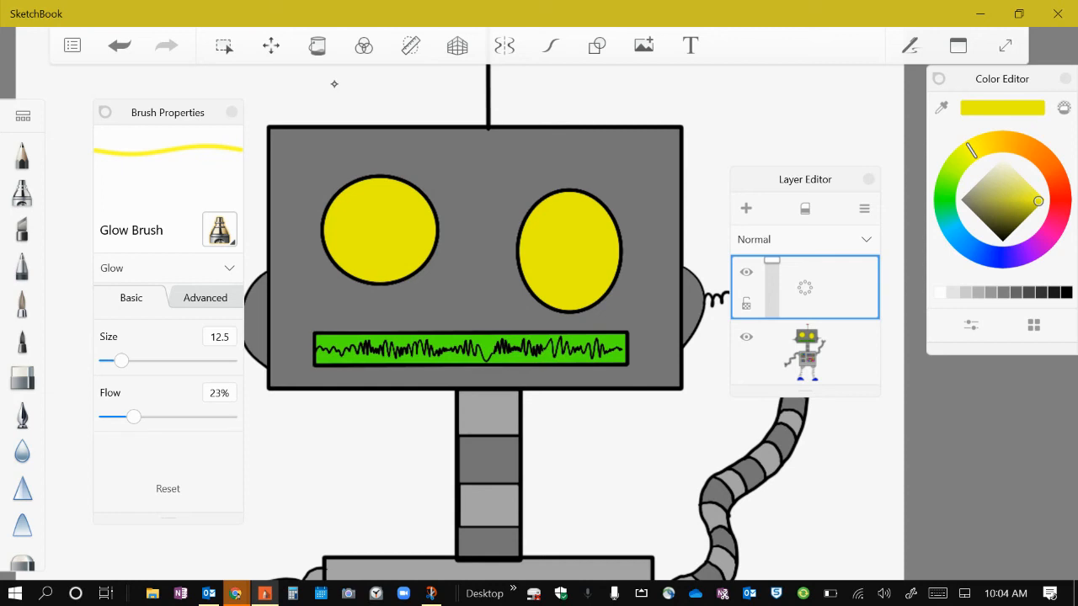
pyautogui.click(942, 108)
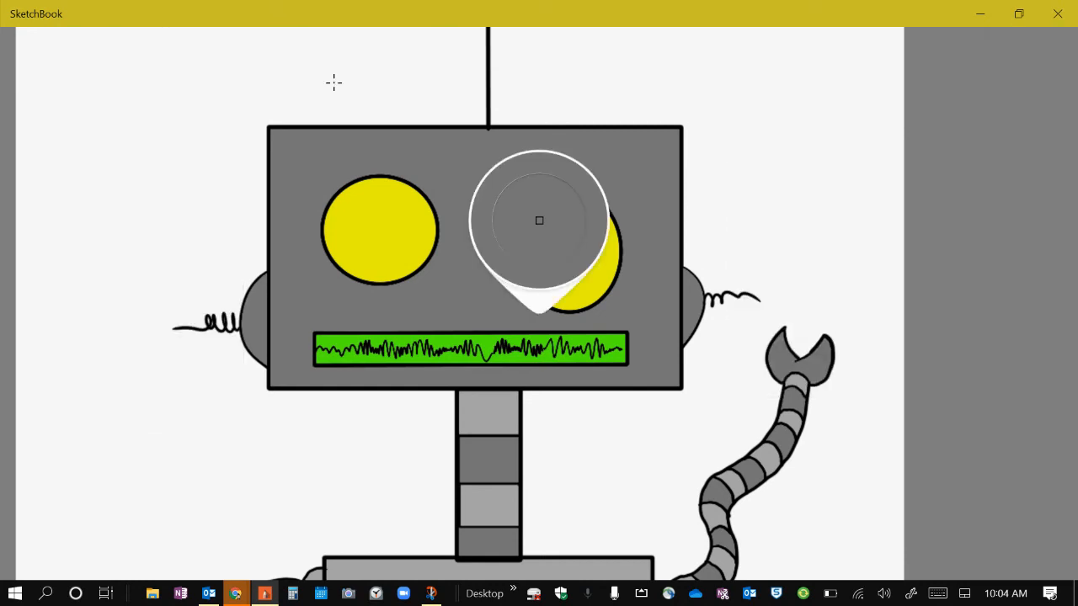
pyautogui.moveTo(538, 313); pyautogui.dragTo(580, 256)
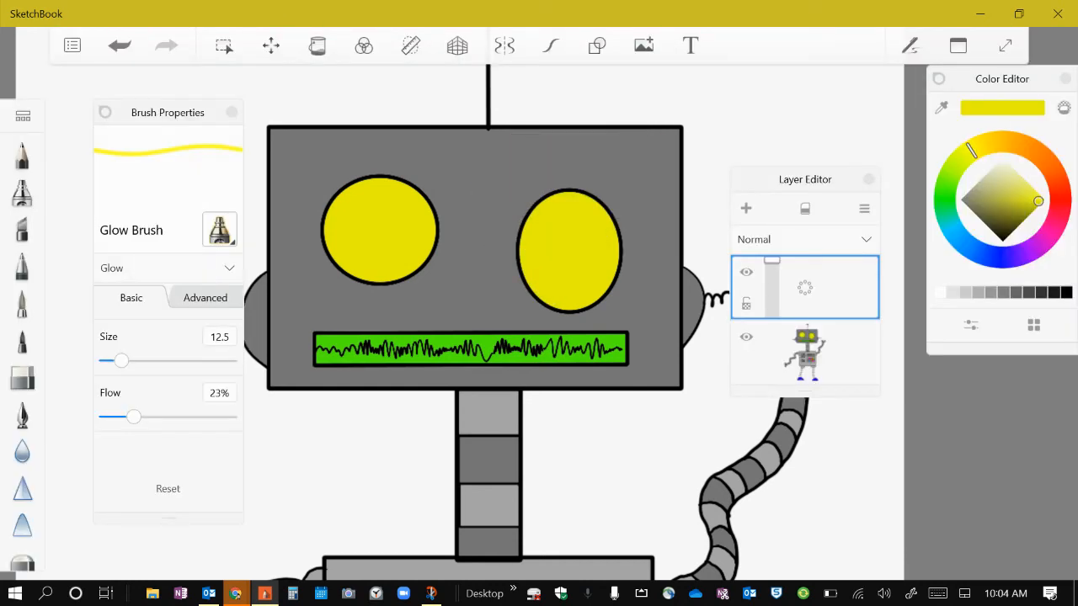
# Step: Set the Glow Brush size to 79.2 and paint a yellow glow over and around both of the robot's eyes
pyautogui.moveTo(121, 360)
pyautogui.mouseDown()
pyautogui.moveTo(205, 361)
pyautogui.moveTo(185, 360)
pyautogui.mouseUp()
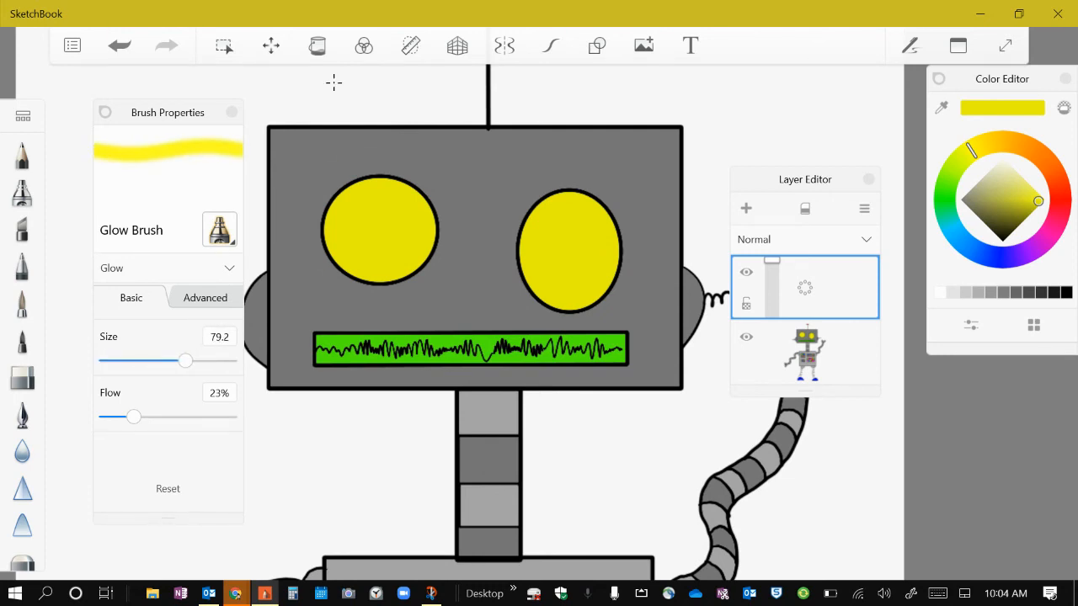
pyautogui.moveTo(379, 176)
pyautogui.mouseDown()
pyautogui.moveTo(379, 285)
pyautogui.moveTo(436, 240)
pyautogui.moveTo(402, 178)
pyautogui.moveTo(333, 198)
pyautogui.moveTo(425, 268)
pyautogui.moveTo(421, 189)
pyautogui.mouseUp()
pyautogui.moveTo(552, 195)
pyautogui.mouseDown()
pyautogui.moveTo(617, 217)
pyautogui.moveTo(520, 261)
pyautogui.moveTo(529, 290)
pyautogui.moveTo(619, 269)
pyautogui.moveTo(562, 190)
pyautogui.moveTo(513, 282)
pyautogui.moveTo(381, 169)
pyautogui.moveTo(320, 253)
pyautogui.moveTo(429, 278)
pyautogui.moveTo(444, 227)
pyautogui.moveTo(428, 192)
pyautogui.mouseUp()
pyautogui.scroll(-5, 636, 281)
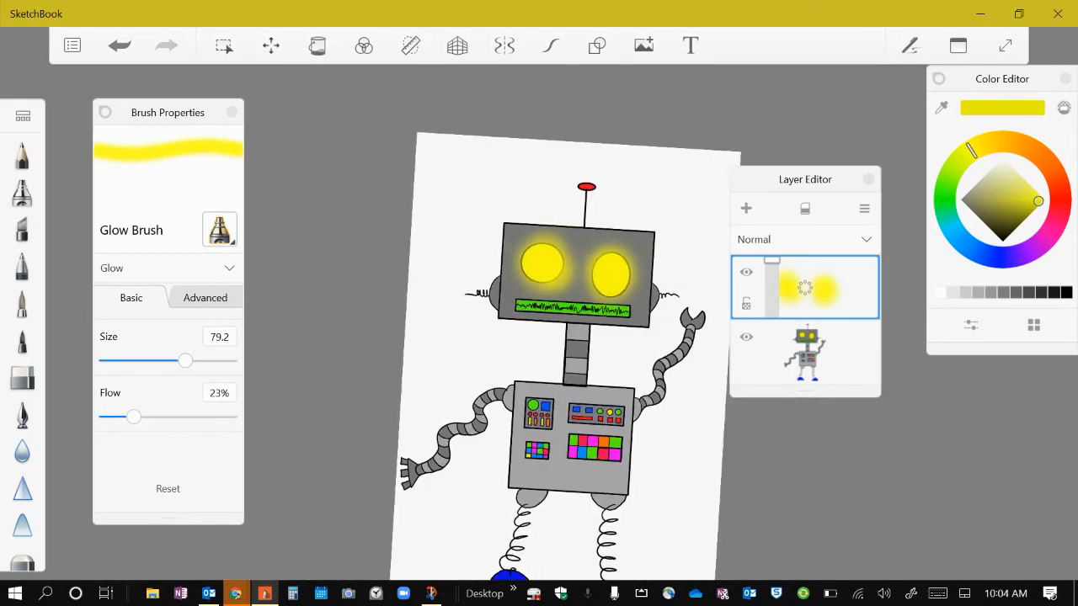
# Step: Sample the green of the robot's mouth, set the brush size to 33.2, and paint a green glow along the mouth bar
pyautogui.scroll(5, 606, 335)
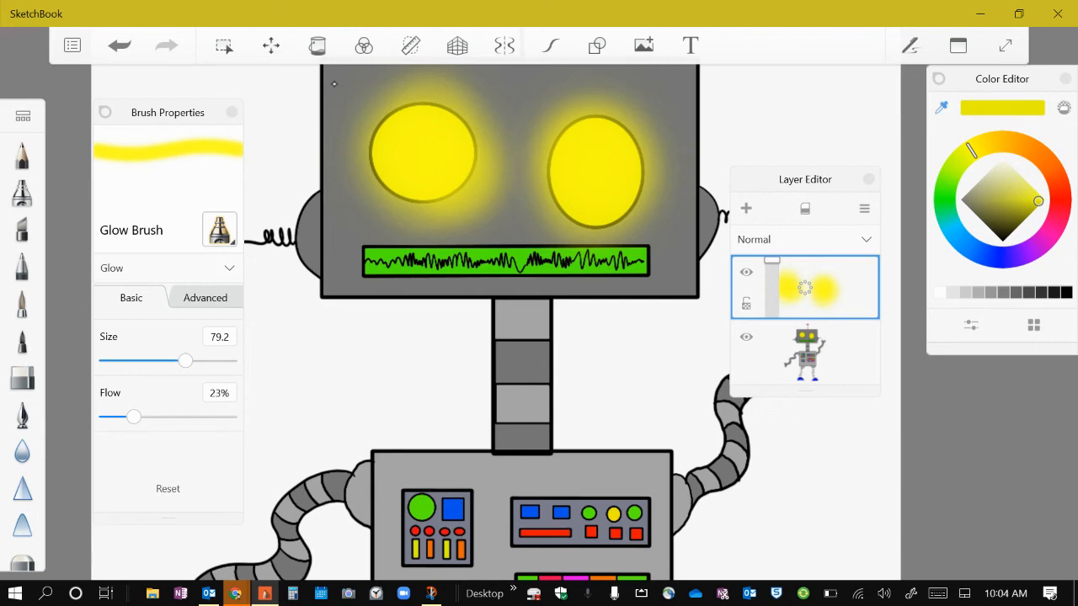
pyautogui.moveTo(537, 320); pyautogui.dragTo(568, 251)
pyautogui.moveTo(185, 361)
pyautogui.mouseDown()
pyautogui.moveTo(112, 360)
pyautogui.moveTo(123, 361)
pyautogui.mouseUp()
pyautogui.moveTo(364, 252); pyautogui.dragTo(366, 268)
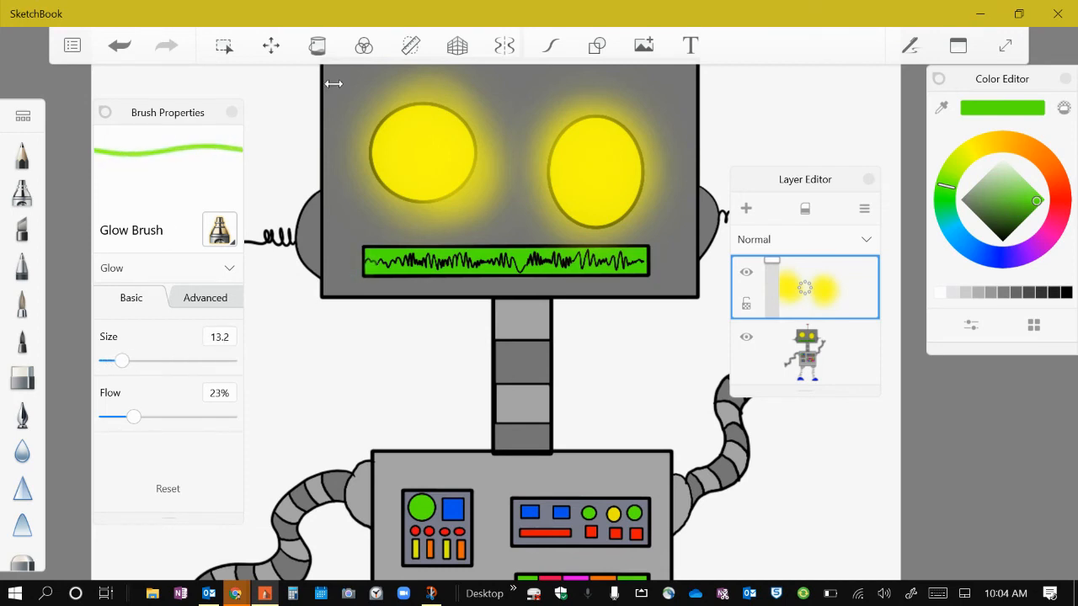
pyautogui.moveTo(122, 360); pyautogui.dragTo(147, 361)
pyautogui.moveTo(369, 256)
pyautogui.mouseDown()
pyautogui.moveTo(415, 254)
pyautogui.moveTo(520, 274)
pyautogui.moveTo(550, 256)
pyautogui.moveTo(641, 259)
pyautogui.mouseUp()
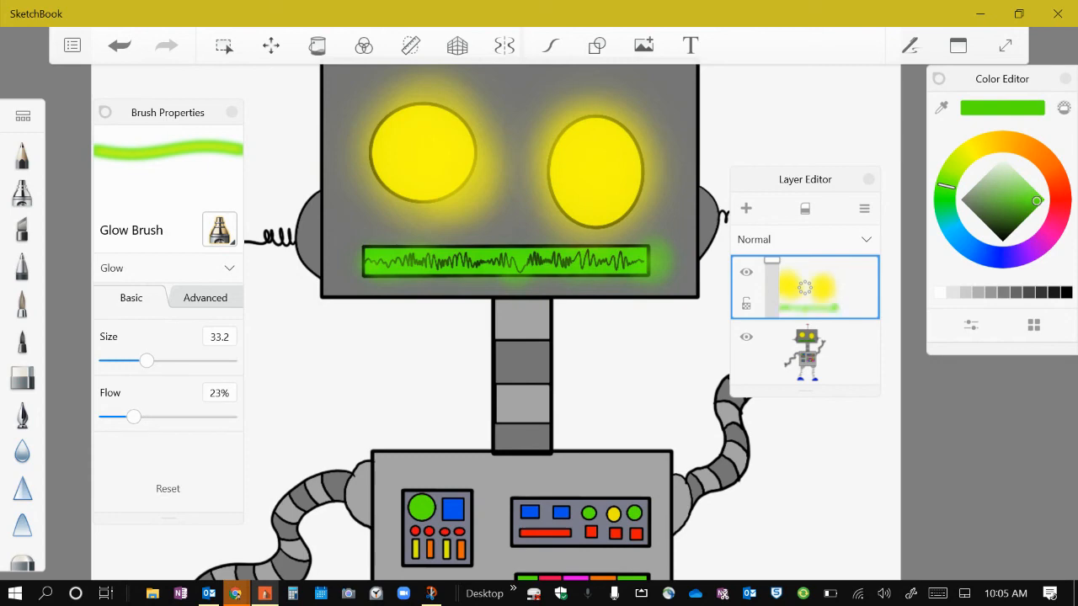
pyautogui.scroll(-5, 556, 362)
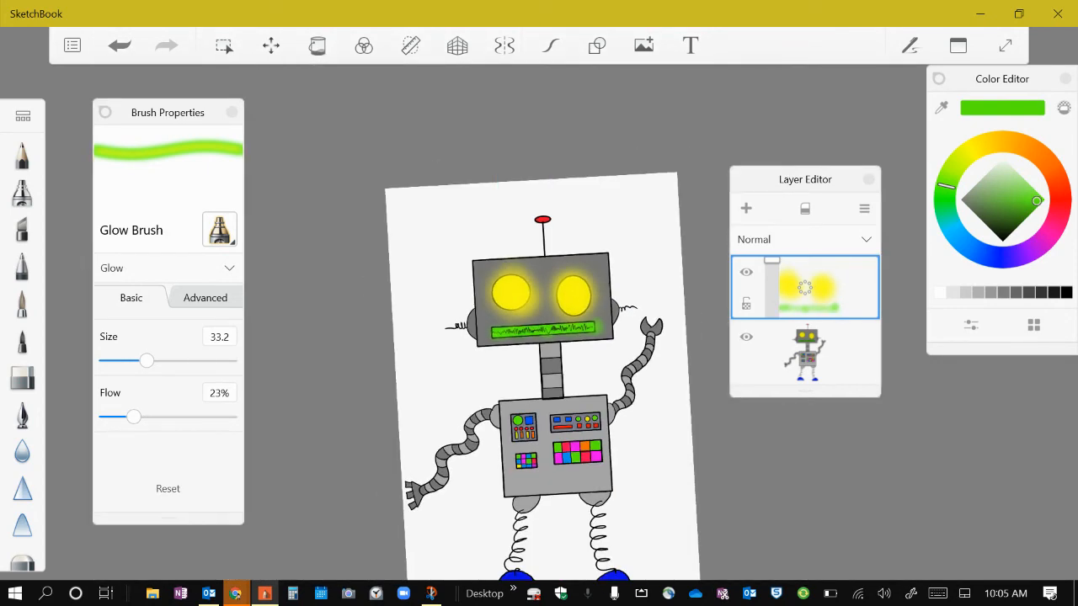
# Step: Sample the red of the antenna tip and paint a red glow around it
pyautogui.scroll(10, 548, 214)
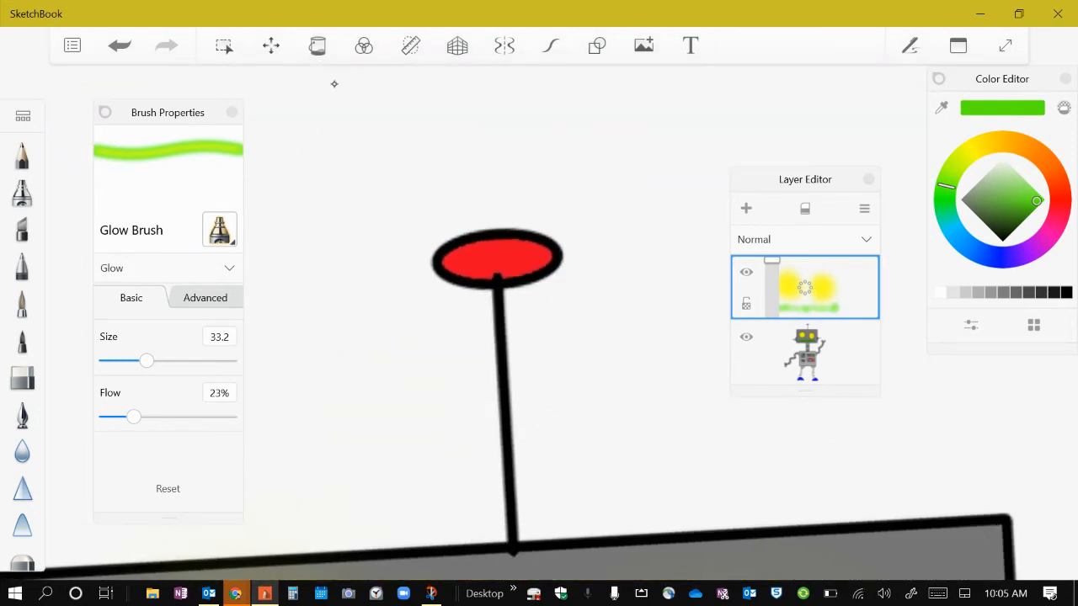
pyautogui.click(941, 108)
pyautogui.moveTo(539, 315)
pyautogui.mouseDown()
pyautogui.moveTo(537, 289)
pyautogui.moveTo(484, 253)
pyautogui.moveTo(537, 253)
pyautogui.moveTo(475, 261)
pyautogui.moveTo(465, 268)
pyautogui.moveTo(526, 261)
pyautogui.moveTo(476, 273)
pyautogui.moveTo(520, 252)
pyautogui.moveTo(465, 278)
pyautogui.mouseUp()
pyautogui.scroll(-10, 539, 304)
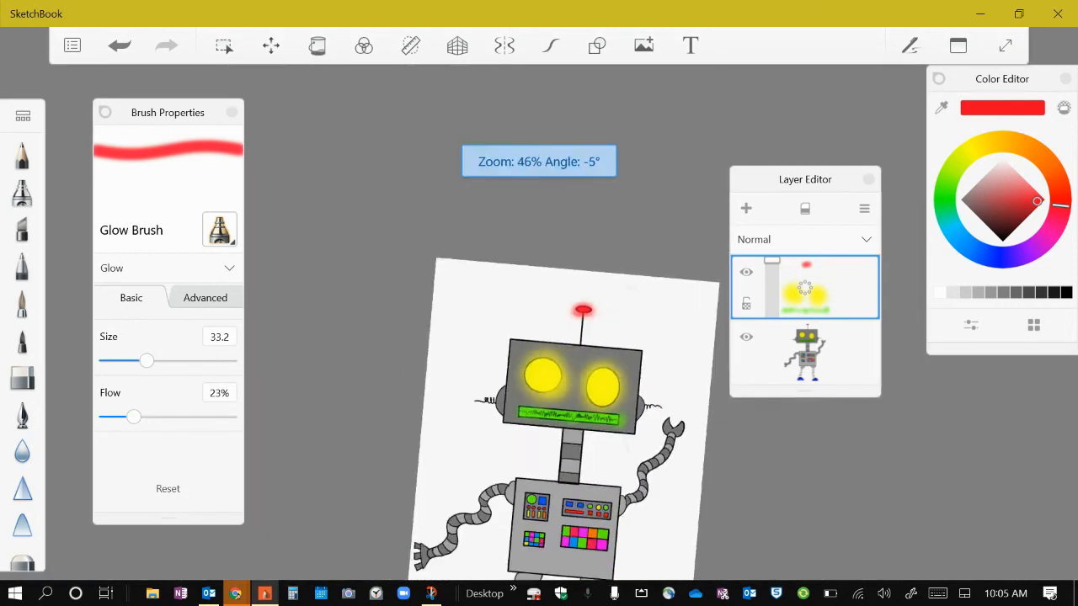
# Step: Try building up repeated red glow strokes on the antenna tip and on the blank area beside it, and undo them
pyautogui.scroll(5, 572, 337)
pyautogui.scroll(5, 395, 249)
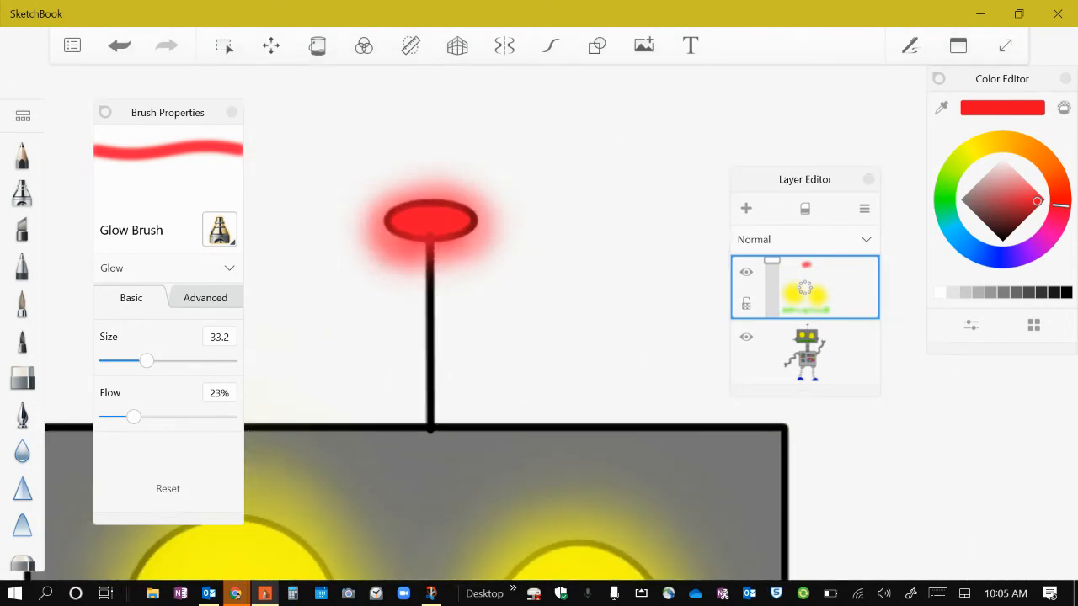
pyautogui.moveTo(421, 220)
pyautogui.mouseDown()
pyautogui.moveTo(437, 210)
pyautogui.moveTo(413, 221)
pyautogui.moveTo(437, 222)
pyautogui.mouseUp()
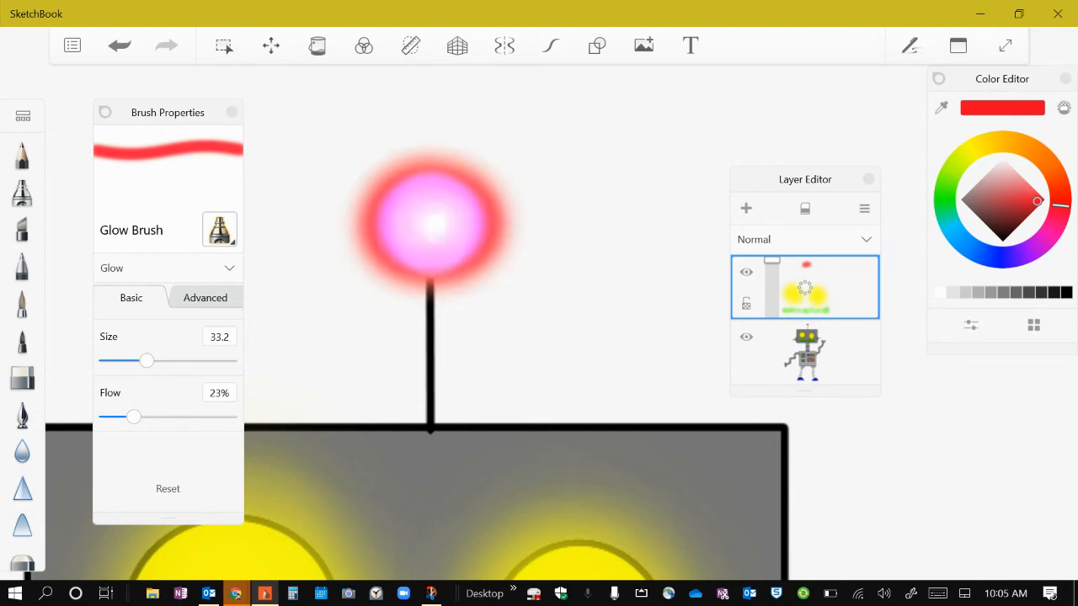
pyautogui.scroll(-5, 547, 332)
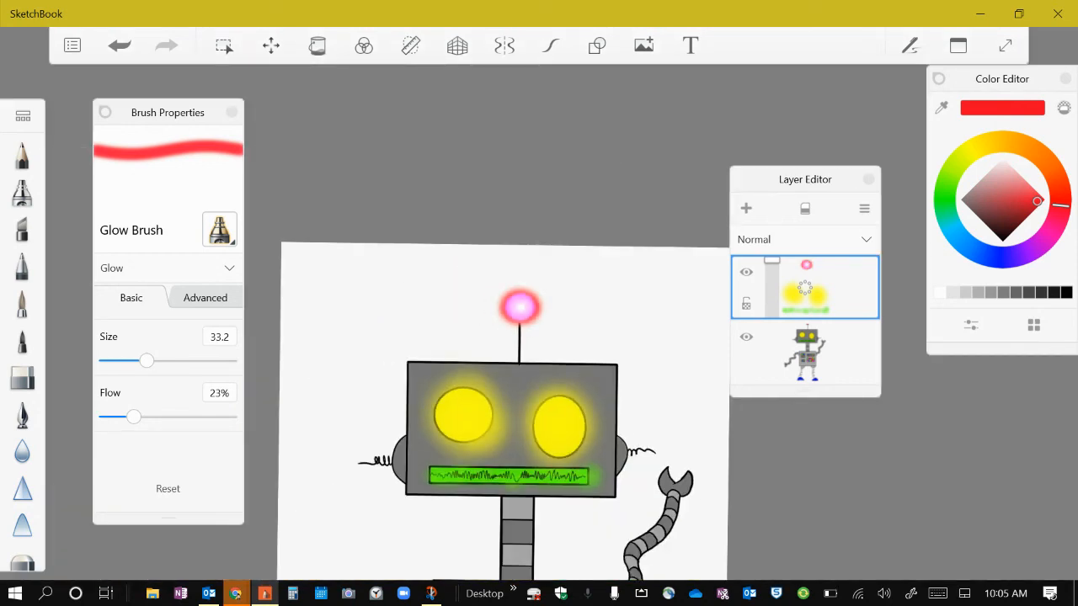
pyautogui.scroll(5, 580, 322)
pyautogui.moveTo(556, 261); pyautogui.dragTo(560, 266)
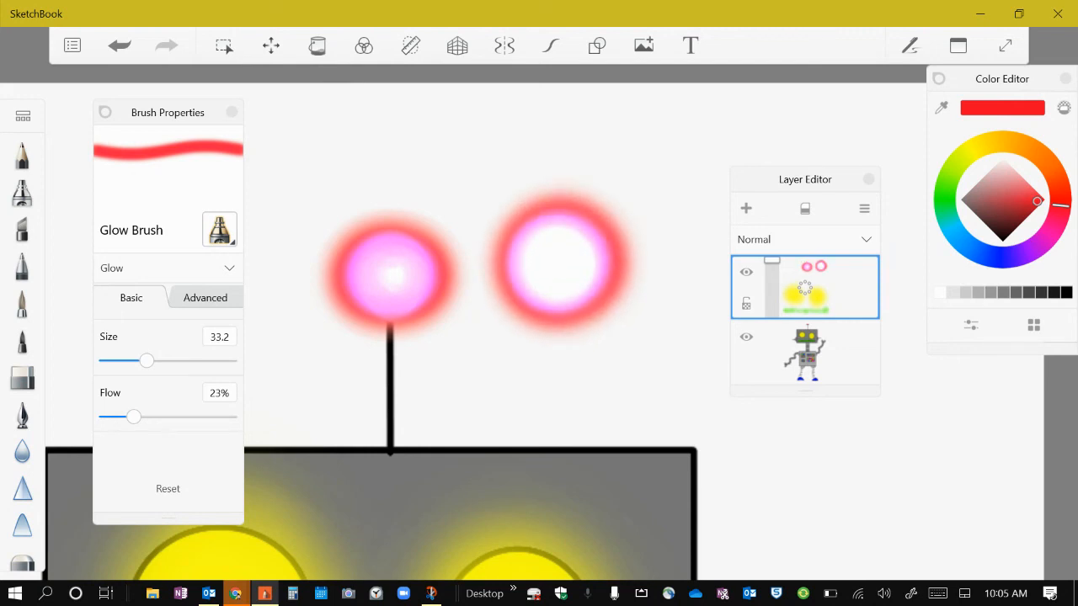
pyautogui.hotkey('ctrl', 'z')
pyautogui.hotkey('ctrl', 'z')
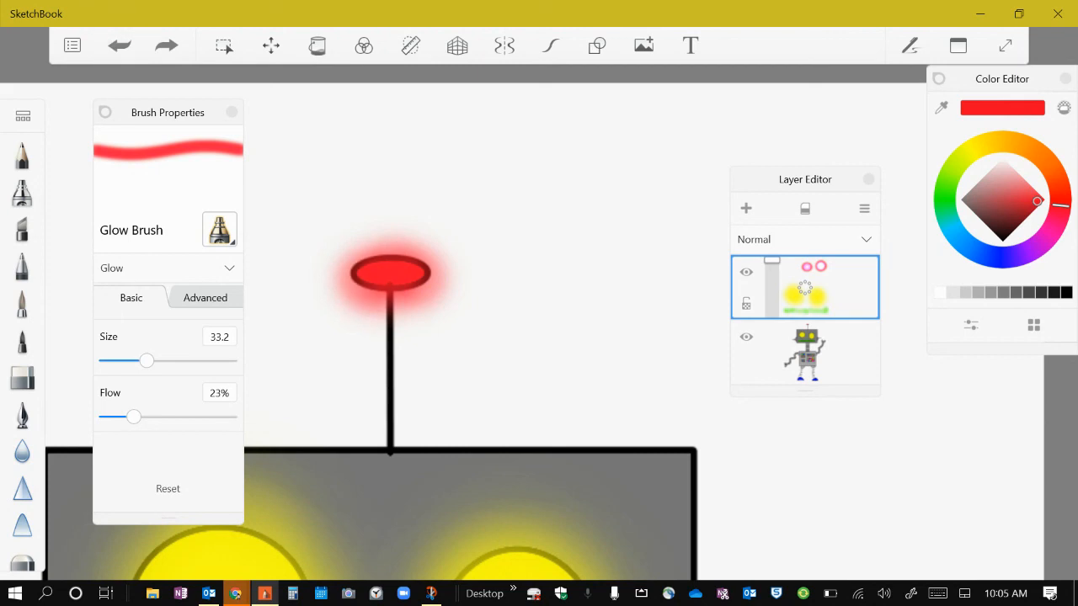
# Step: Try building up a red glow on the antenna tip at 9% flow, and undo it
pyautogui.moveTo(134, 417); pyautogui.dragTo(116, 417)
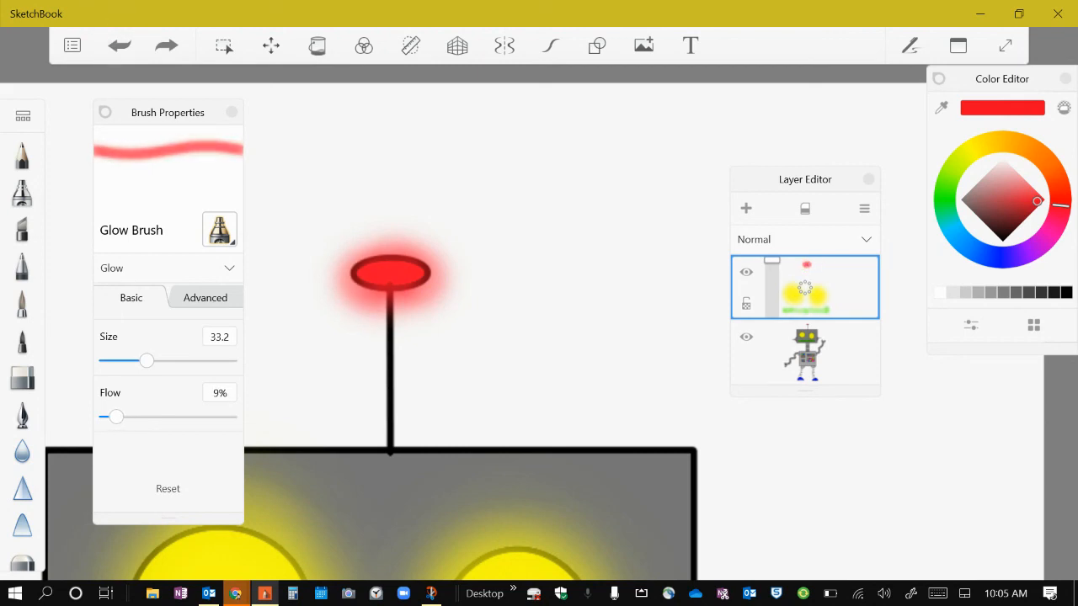
pyautogui.moveTo(389, 271); pyautogui.dragTo(388, 276)
pyautogui.scroll(-10, 570, 331)
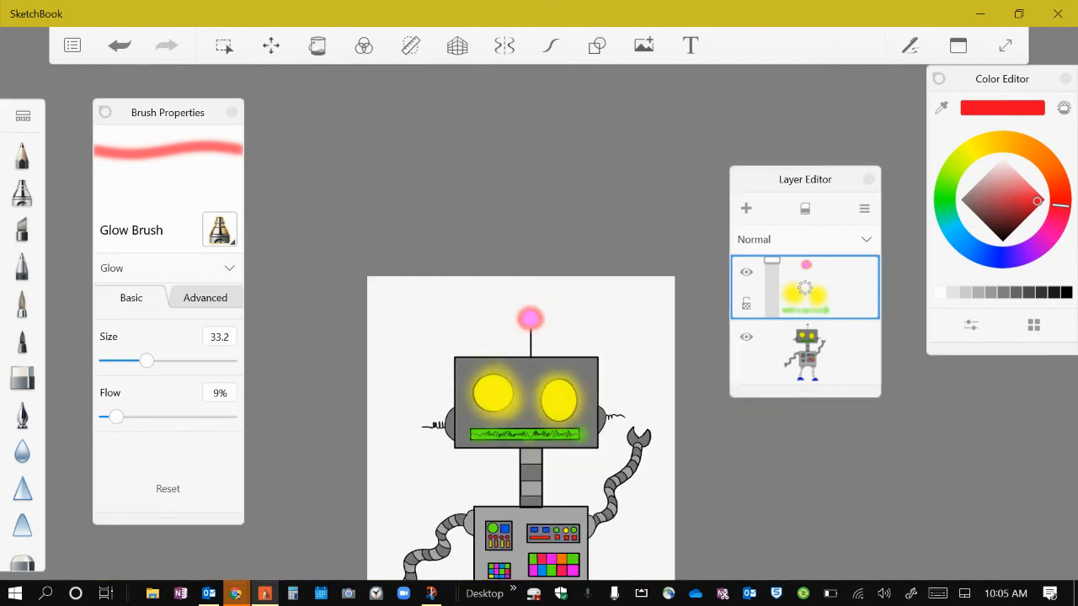
pyautogui.click(120, 46)
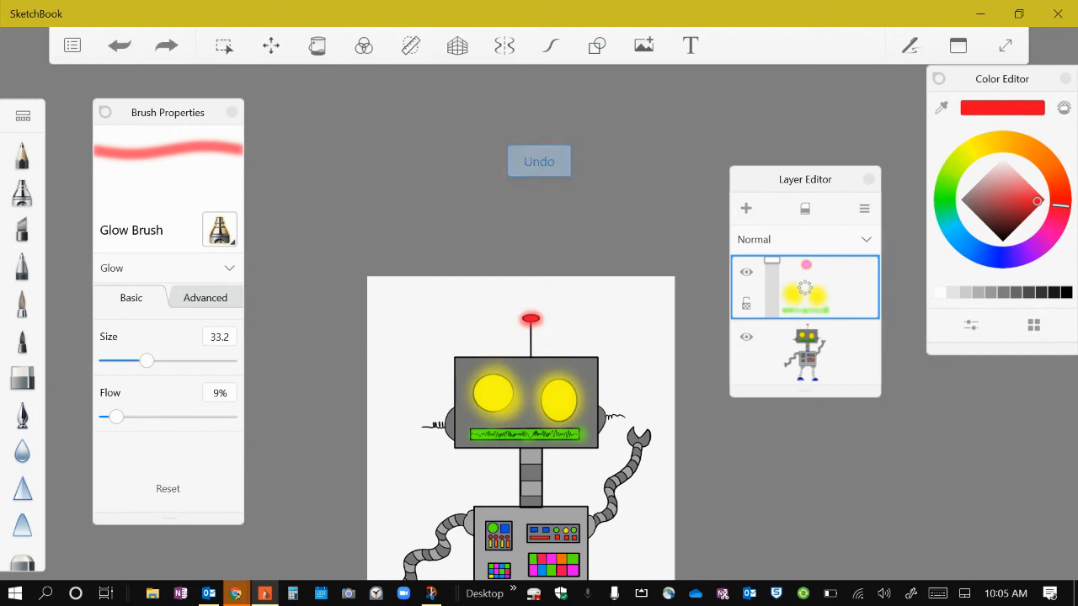
# Step: Set the Glow Brush flow to 100% and paint a bright red glow with a light pink core over the antenna tip
pyautogui.scroll(10, 567, 398)
pyautogui.scroll(1, 539, 337)
pyautogui.moveTo(116, 417); pyautogui.dragTo(230, 417)
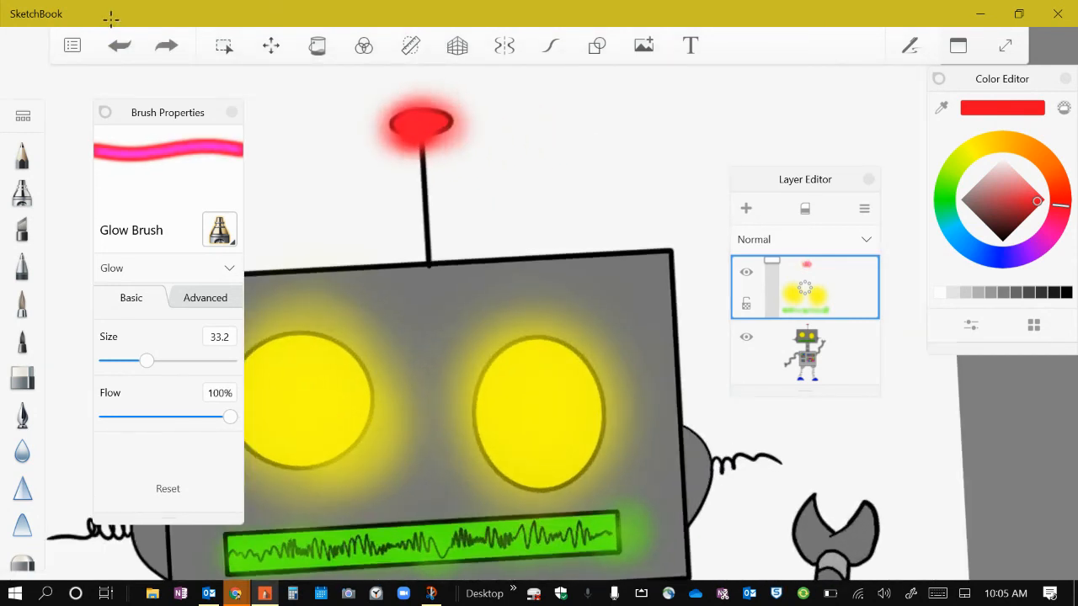
pyautogui.click(423, 124)
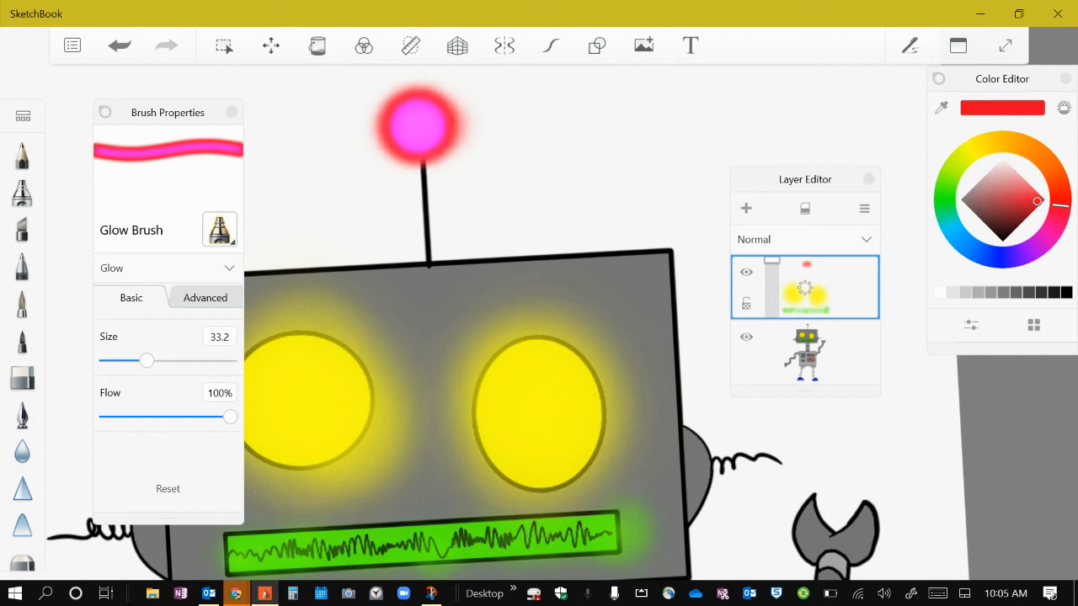
pyautogui.moveTo(419, 123); pyautogui.dragTo(417, 126)
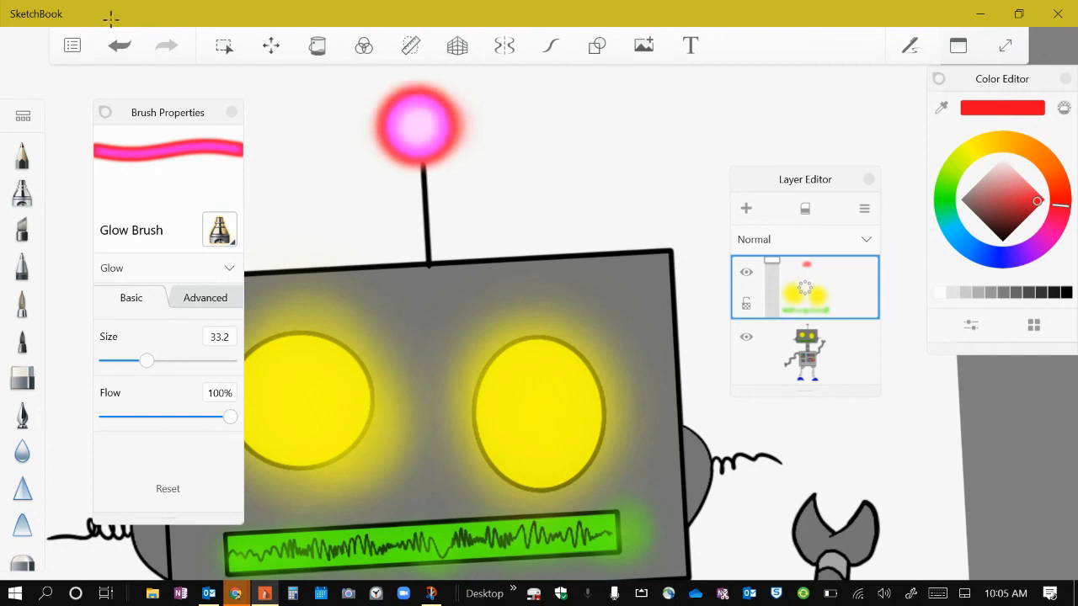
pyautogui.scroll(-5, 555, 269)
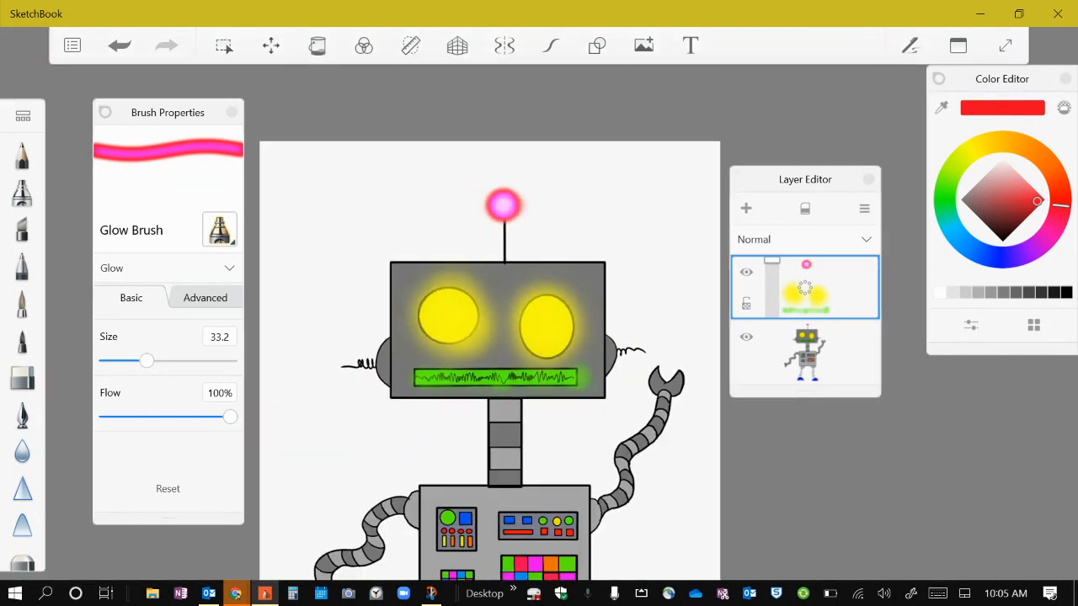
pyautogui.scroll(5, 543, 375)
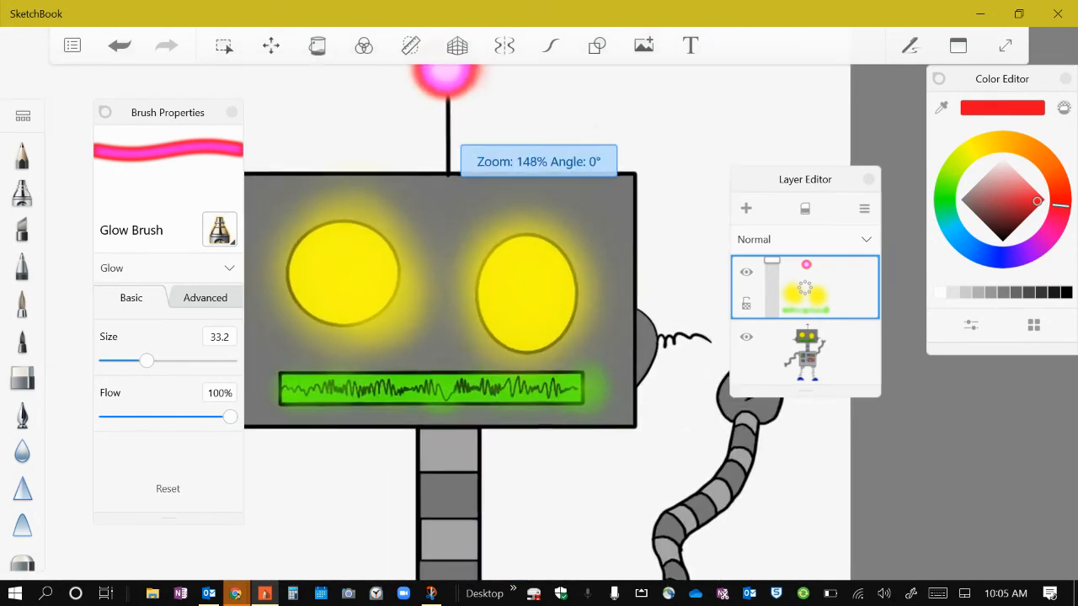
pyautogui.scroll(-5, 539, 286)
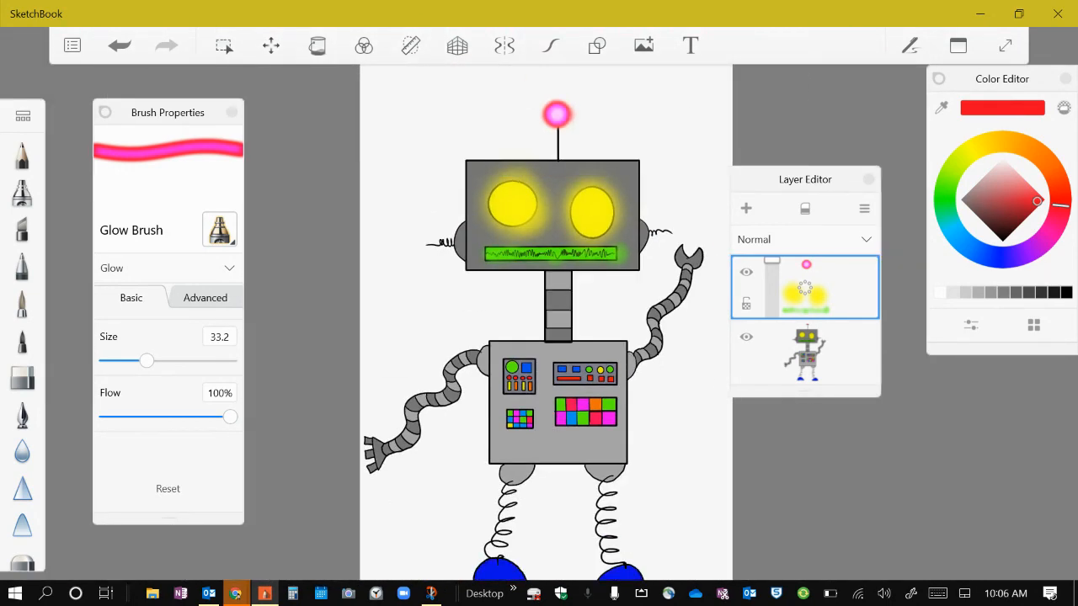
# Step: Sample the green of the chest panel's large round light, set size 29.4 and flow 29%, and paint a green glow over it
pyautogui.scroll(5, 556, 337)
pyautogui.scroll(5, 526, 471)
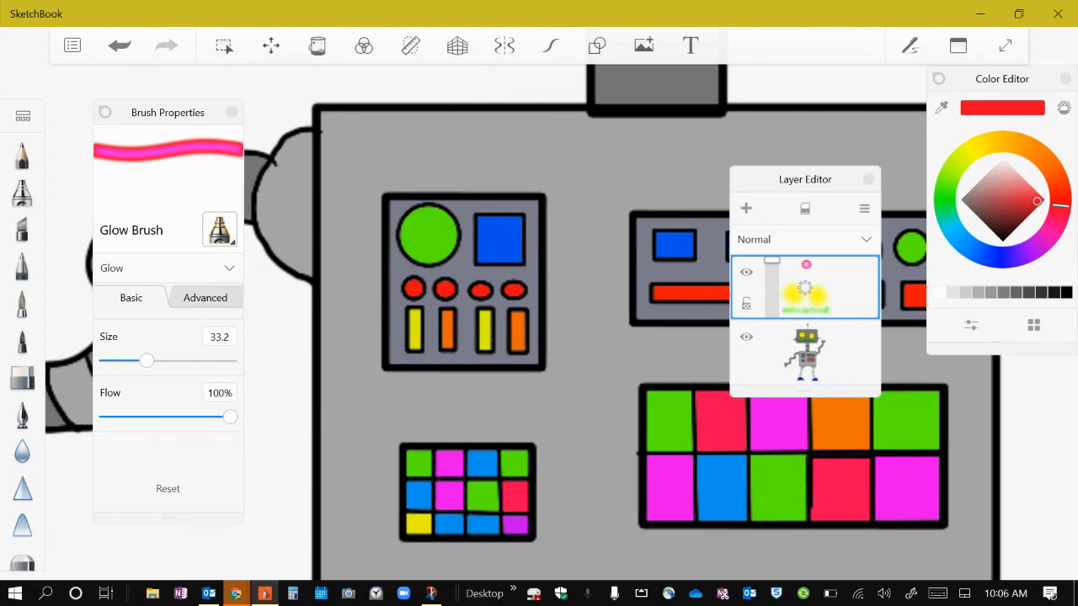
pyautogui.click(942, 108)
pyautogui.moveTo(539, 313)
pyautogui.mouseDown()
pyautogui.moveTo(527, 287)
pyautogui.moveTo(428, 240)
pyautogui.mouseUp()
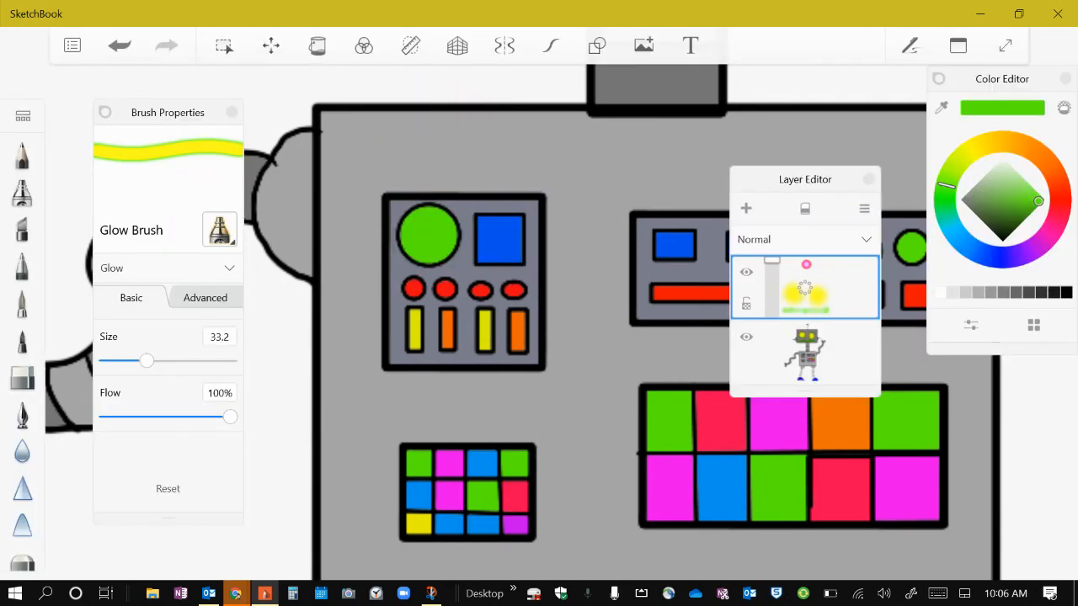
pyautogui.moveTo(147, 360); pyautogui.dragTo(106, 360)
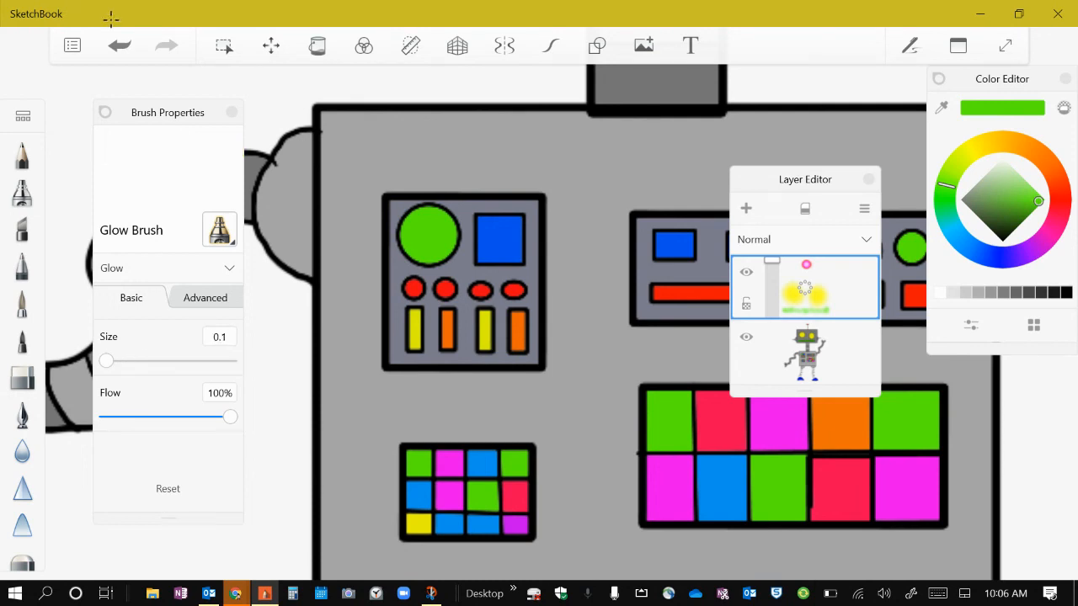
pyautogui.moveTo(106, 360)
pyautogui.mouseDown()
pyautogui.moveTo(195, 361)
pyautogui.moveTo(141, 360)
pyautogui.mouseUp()
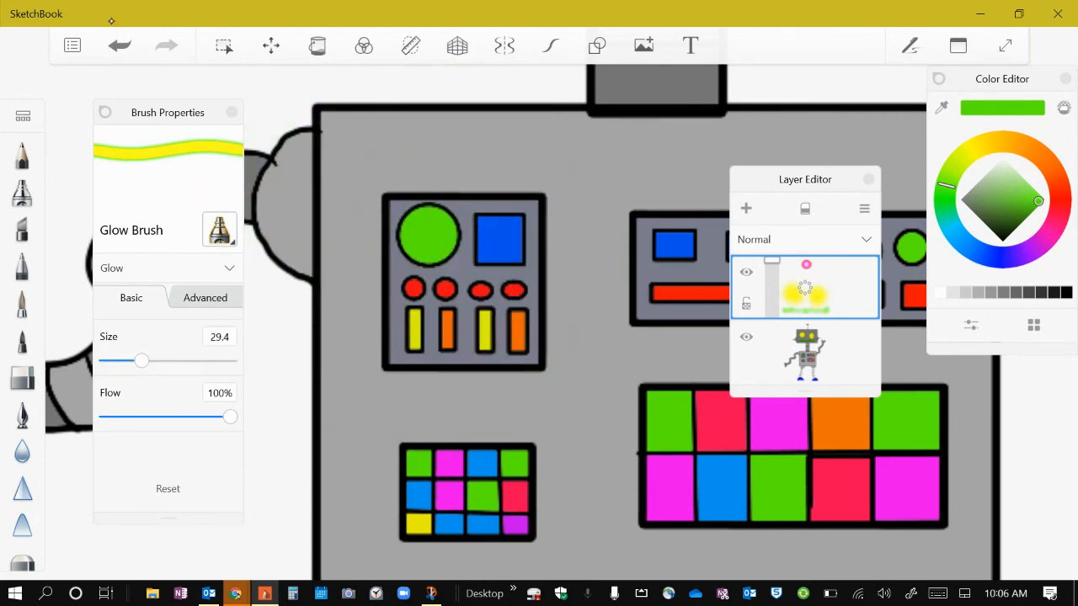
pyautogui.moveTo(159, 417); pyautogui.dragTo(141, 416)
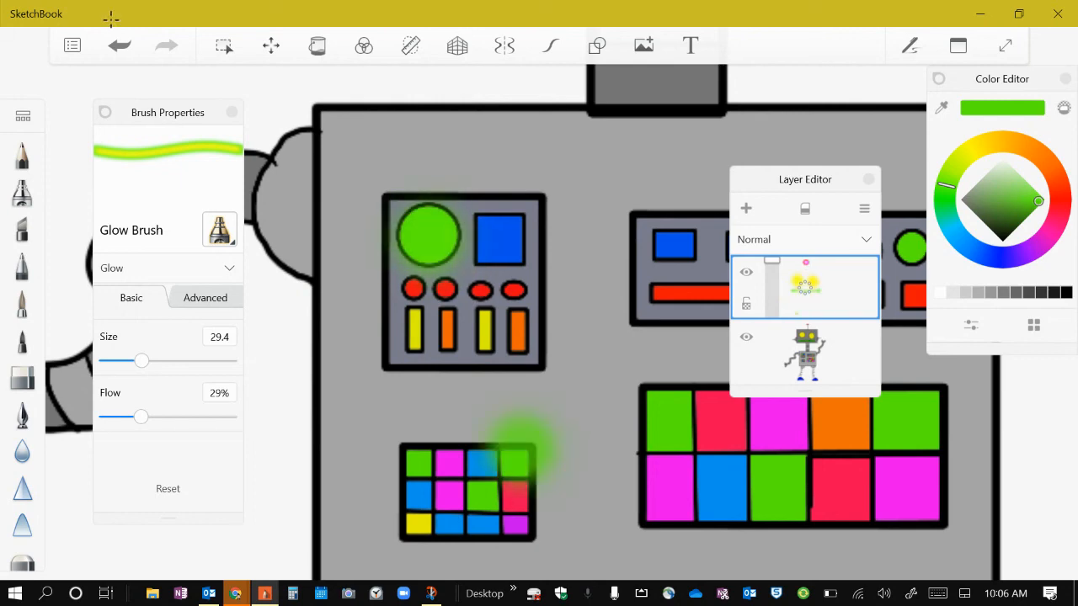
# Step: Paint green glows over the green squares of the small and large chest grids and the green round lights of the wide panel
pyautogui.click(515, 463)
pyautogui.click(483, 494)
pyautogui.click(417, 462)
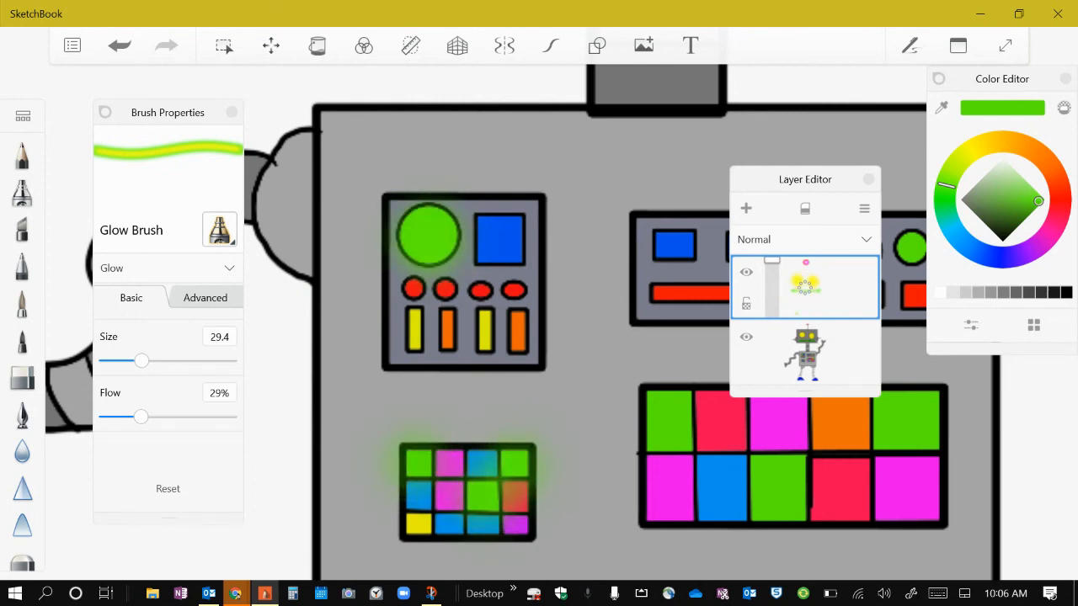
pyautogui.scroll(-5, 539, 321)
pyautogui.click(550, 425)
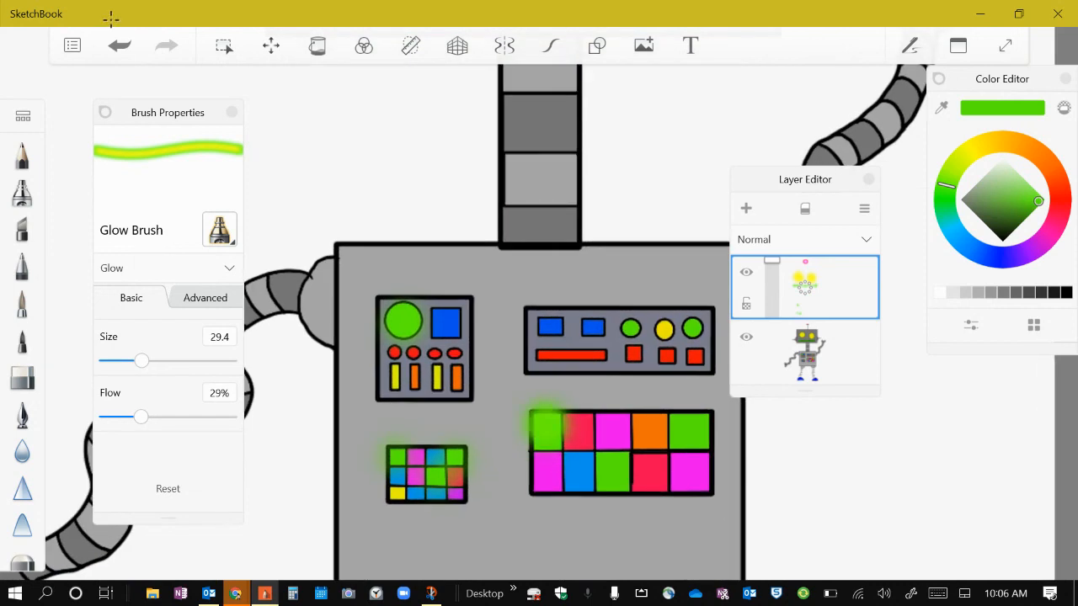
pyautogui.click(630, 327)
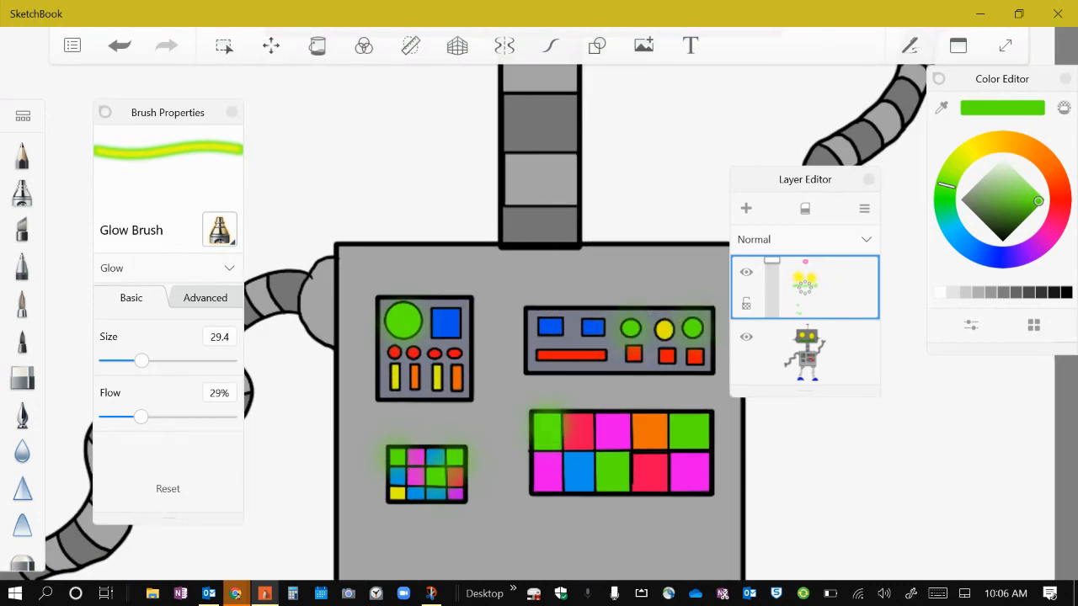
pyautogui.click(617, 469)
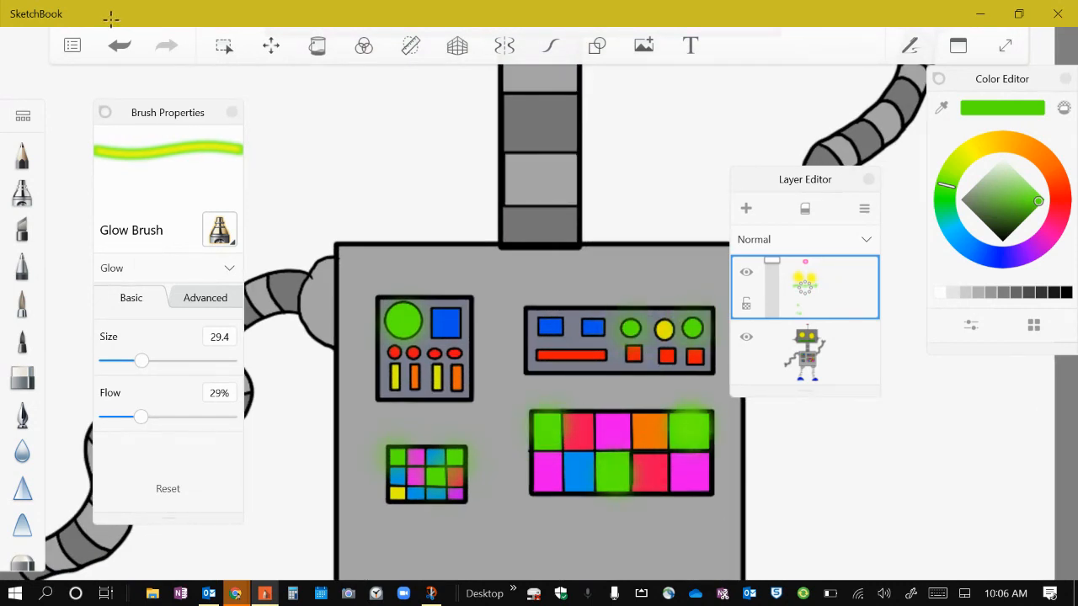
pyautogui.click(689, 431)
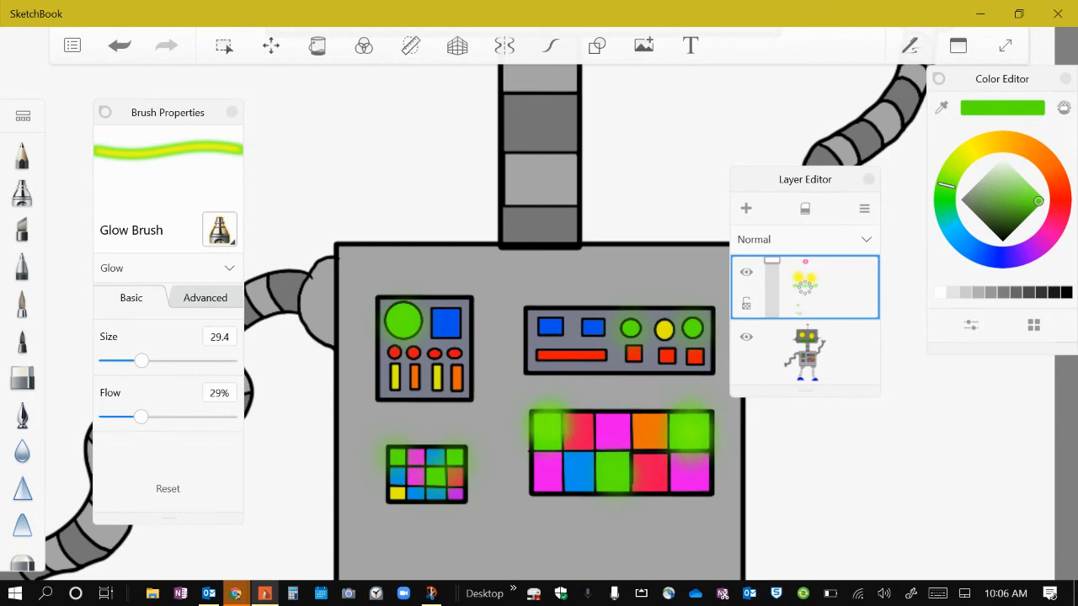
# Step: Sample the orange-red of the wide chest panel and paint a glow along its red bar and three red squares
pyautogui.scroll(3, 705, 366)
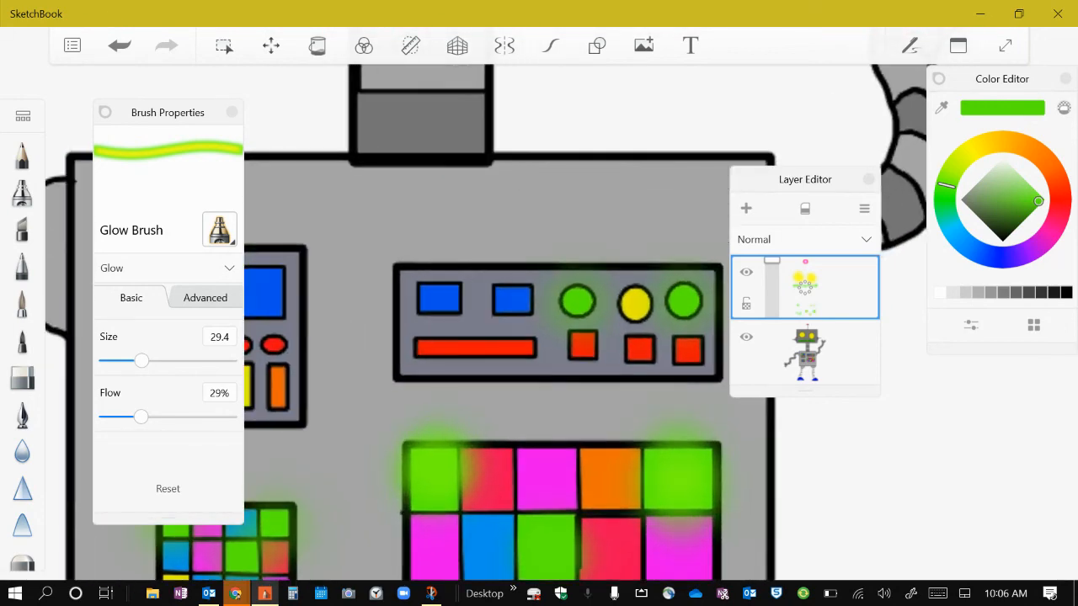
pyautogui.moveTo(539, 313)
pyautogui.mouseDown()
pyautogui.moveTo(552, 293)
pyautogui.moveTo(584, 337)
pyautogui.mouseUp()
pyautogui.click(580, 347)
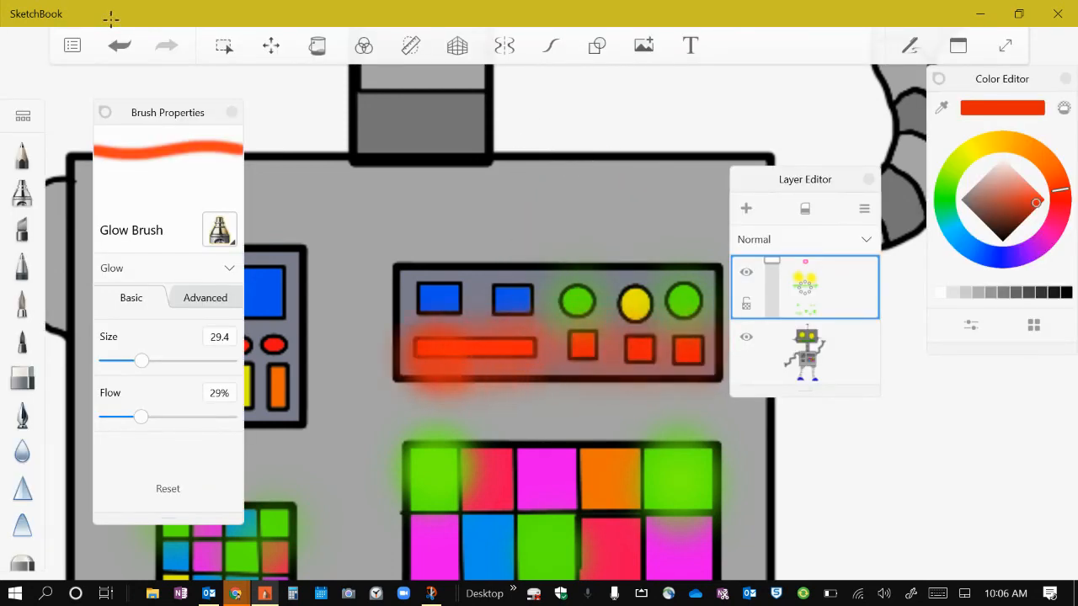
# Step: Set the Glow Brush size to 15.9 and paint a red glow over the row of four red ovals on the square chest panel
pyautogui.scroll(-5, 589, 353)
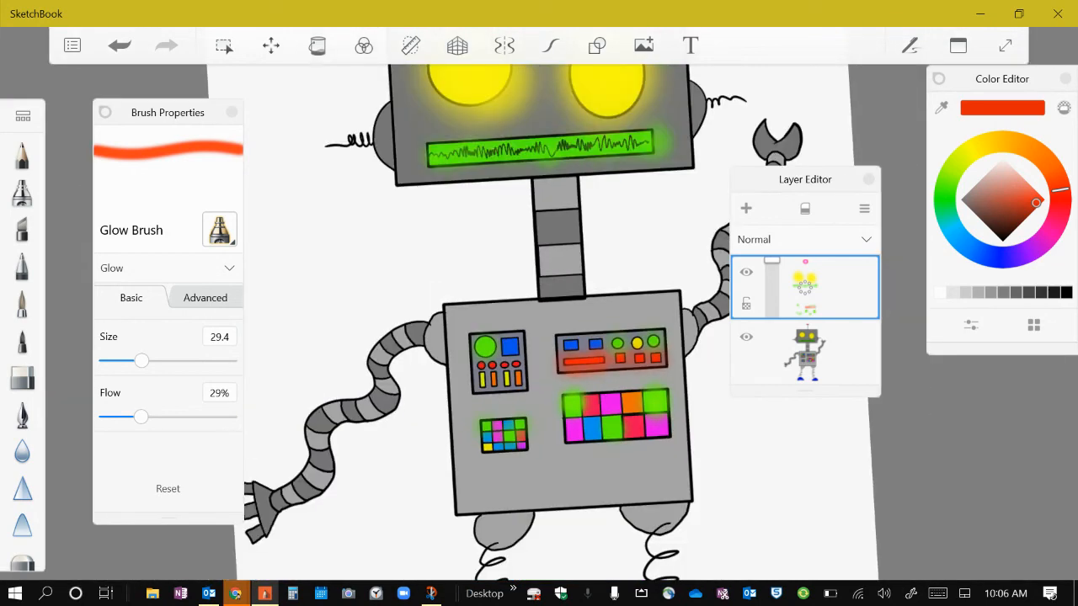
pyautogui.scroll(7, 537, 371)
pyautogui.scroll(3, 371, 282)
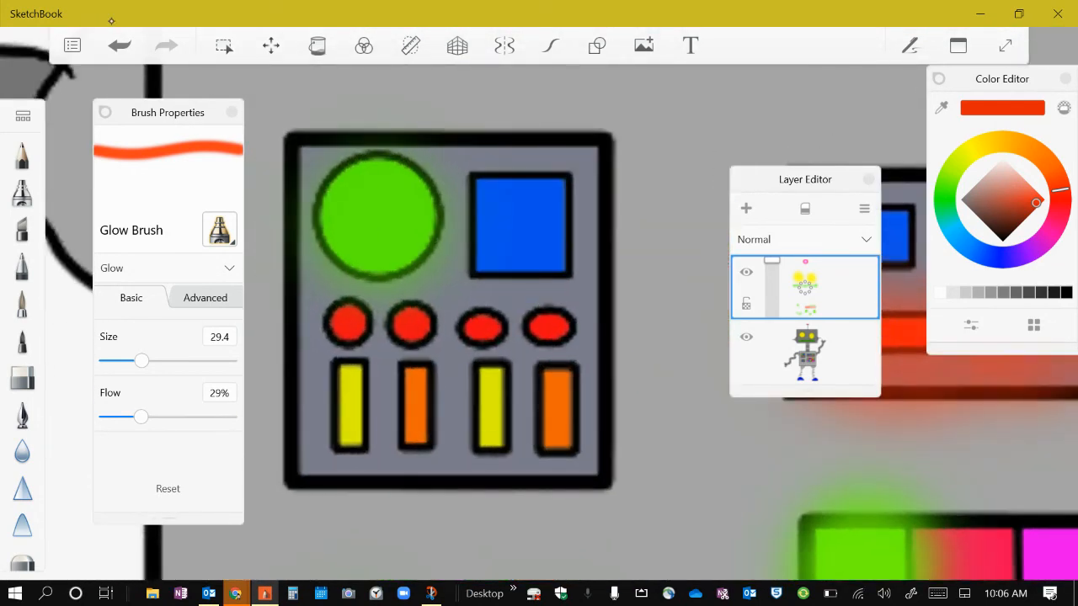
pyautogui.moveTo(141, 360)
pyautogui.mouseDown()
pyautogui.moveTo(113, 361)
pyautogui.moveTo(143, 361)
pyautogui.moveTo(125, 360)
pyautogui.mouseUp()
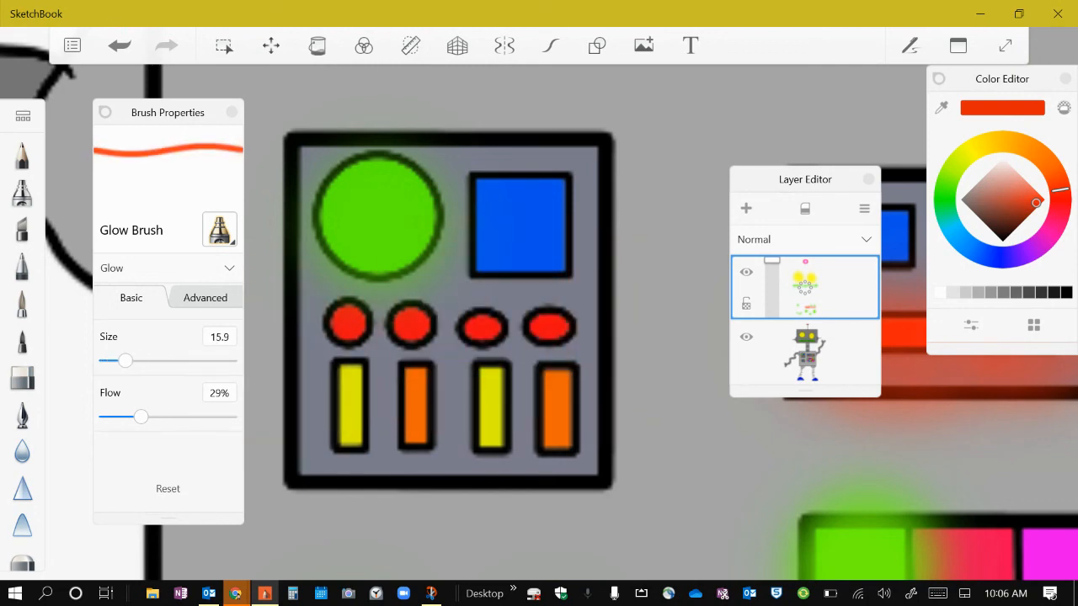
pyautogui.click(546, 330)
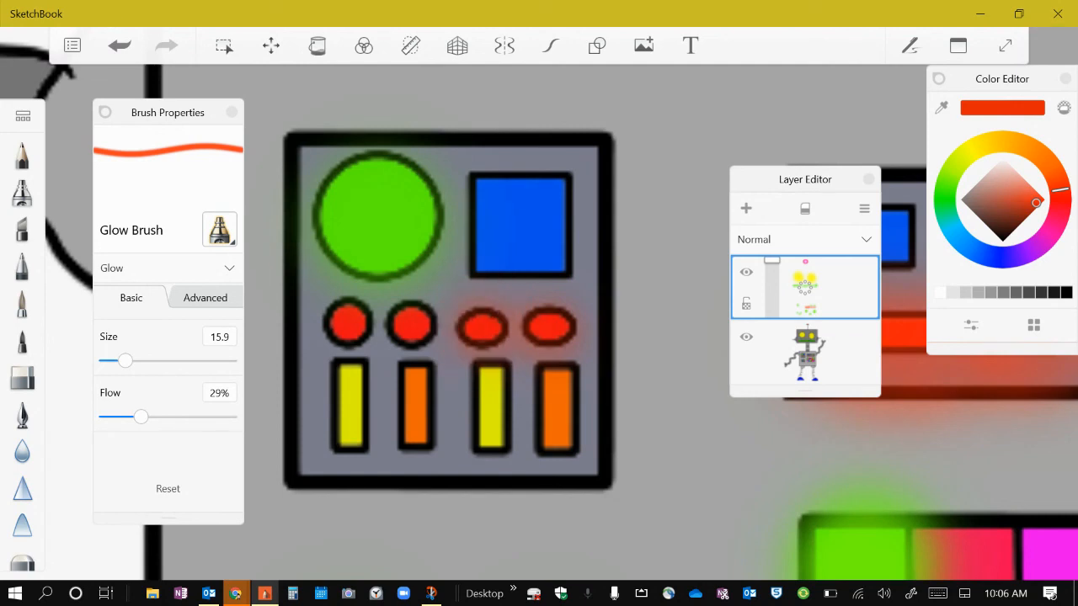
pyautogui.moveTo(514, 323)
pyautogui.mouseDown()
pyautogui.moveTo(458, 322)
pyautogui.moveTo(534, 322)
pyautogui.moveTo(317, 331)
pyautogui.moveTo(327, 328)
pyautogui.mouseUp()
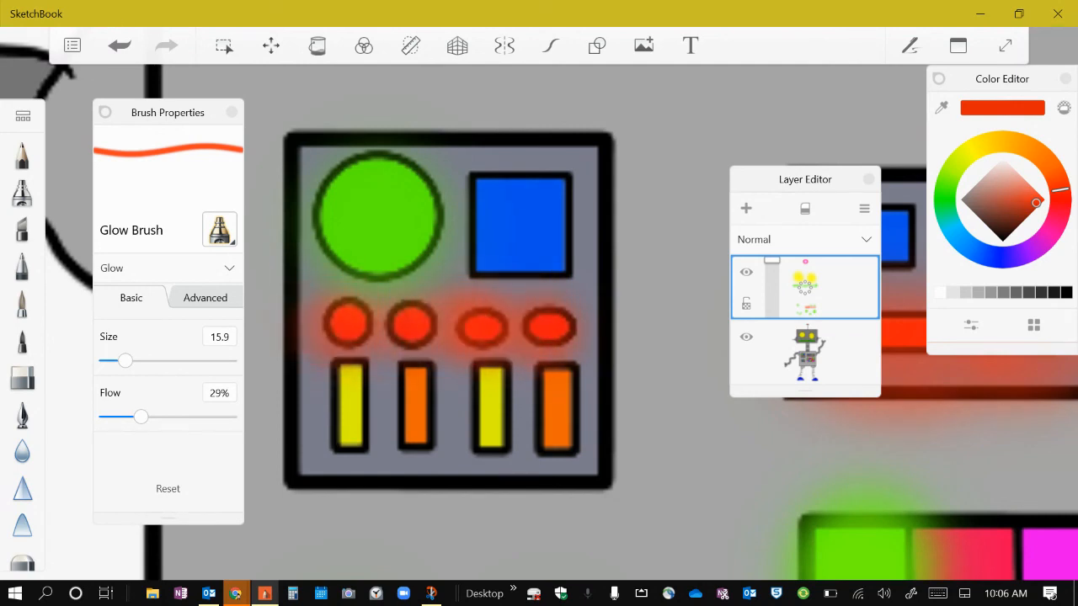
# Step: Try a red glow on the edge of the large grid's lower red square, and undo it
pyautogui.scroll(-8, 554, 335)
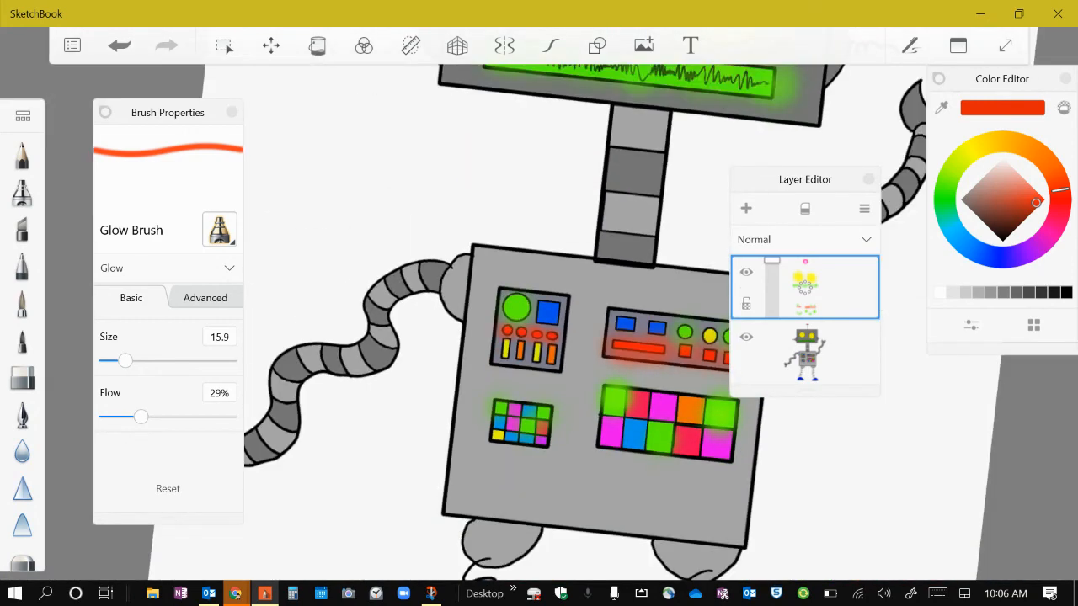
pyautogui.scroll(5, 673, 379)
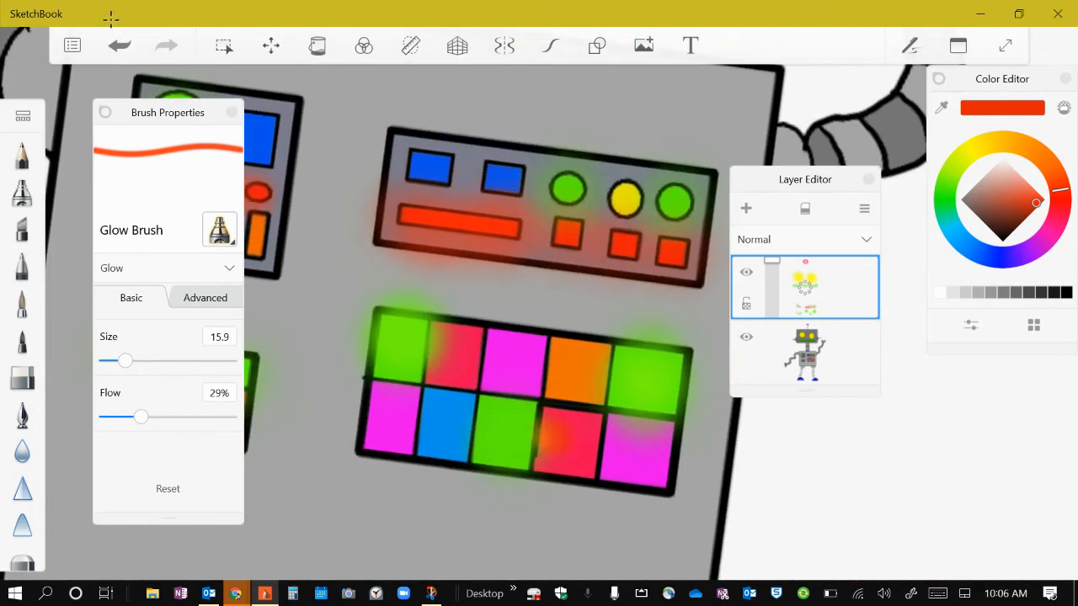
pyautogui.click(119, 45)
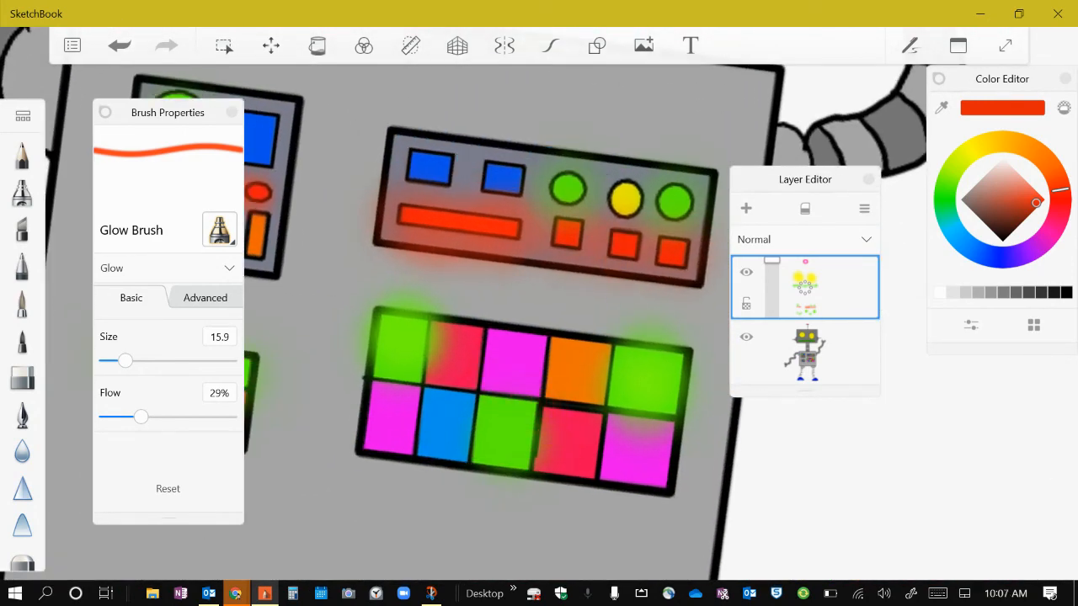
# Step: Paint red glows over the lower red square of the large chest grid and the red square of the small grid
pyautogui.scroll(3, 522, 379)
pyautogui.scroll(-6, 589, 345)
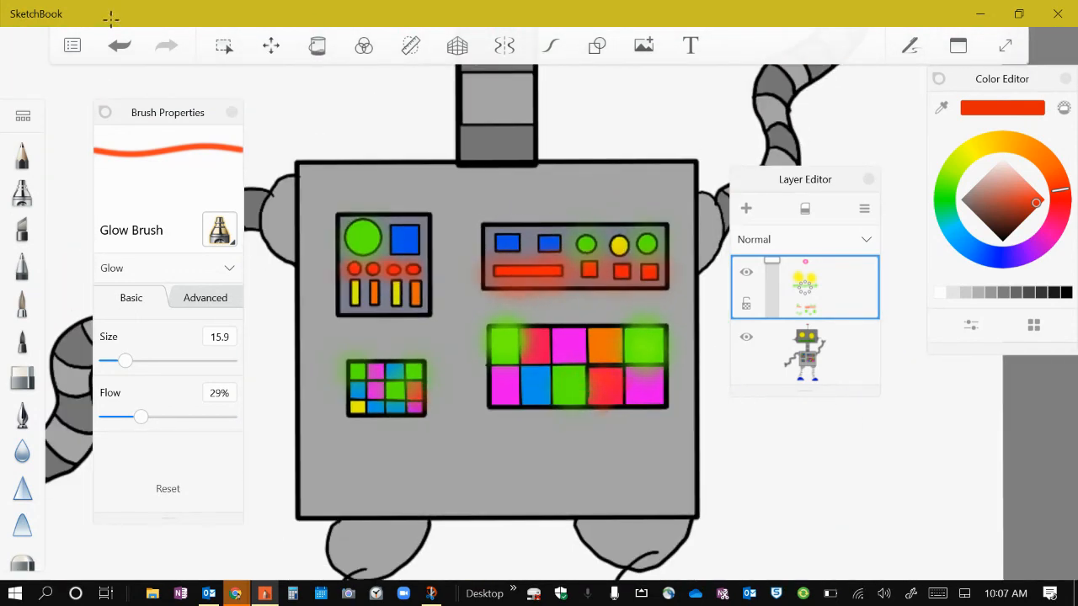
pyautogui.click(416, 391)
# Step: Sample the blue of the square chest panel and paint blue glows over the blue squares of the panels and both grids
pyautogui.press('Tab')
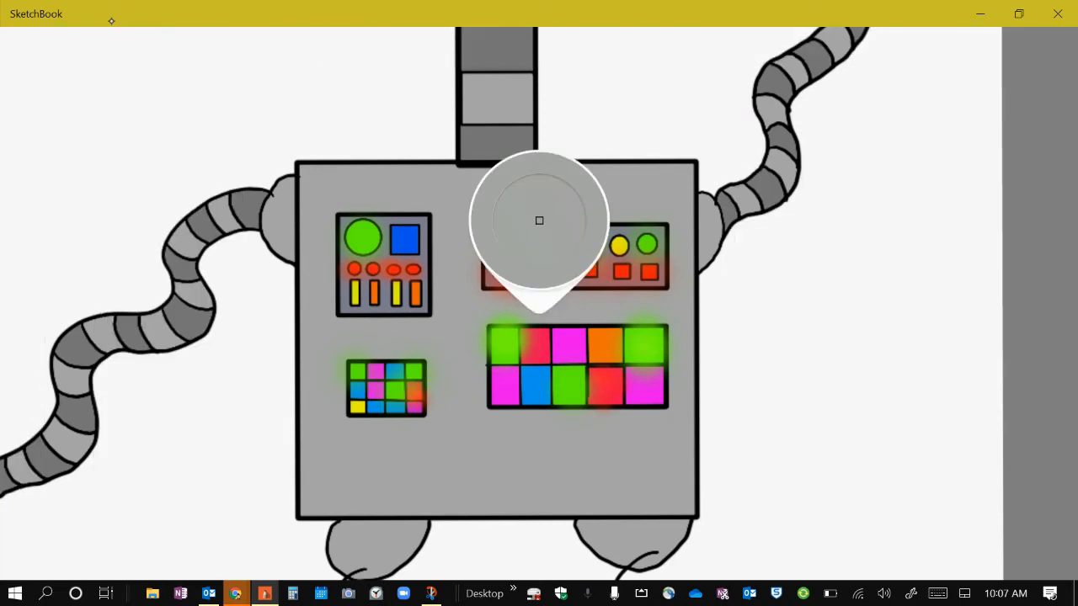
pyautogui.moveTo(539, 313); pyautogui.dragTo(399, 236)
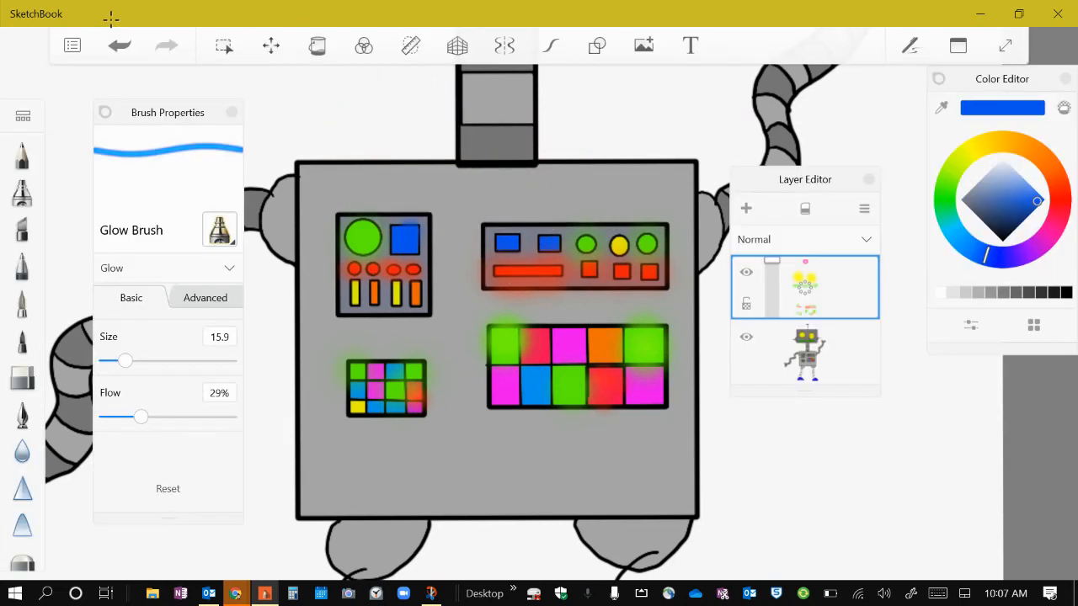
pyautogui.click(505, 242)
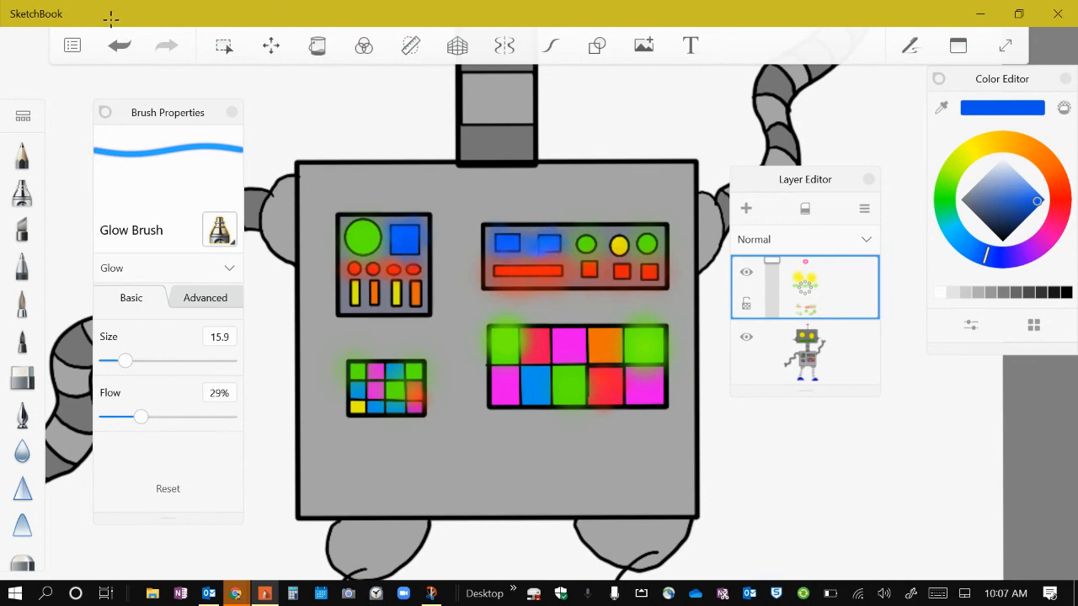
pyautogui.click(382, 412)
pyautogui.click(376, 371)
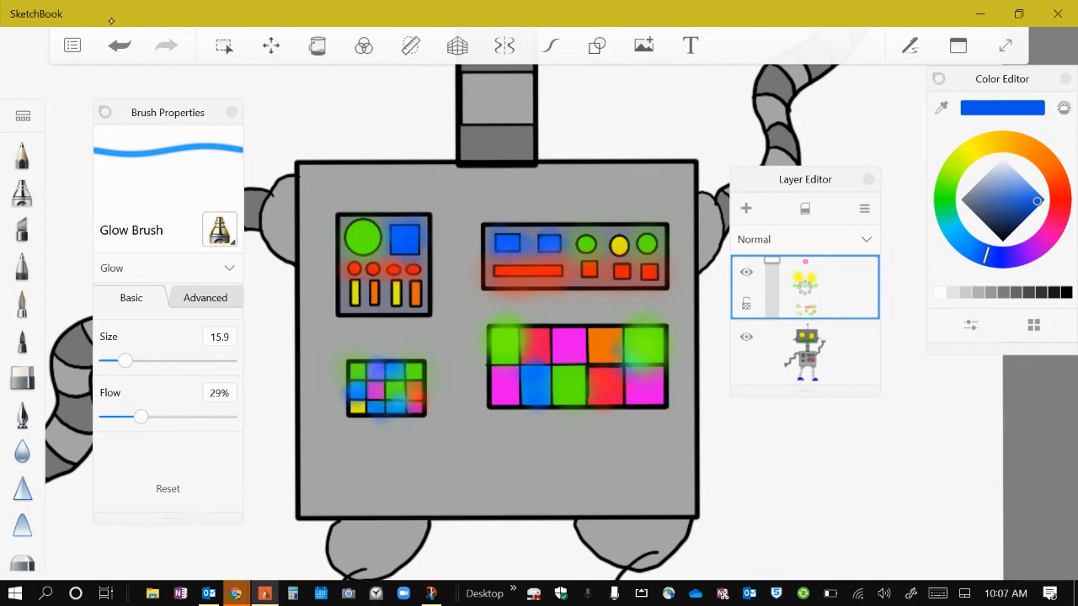
# Step: Pick yellow and paint a yellow glow over the round yellow light on the wide chest panel
pyautogui.click(971, 150)
pyautogui.click(618, 245)
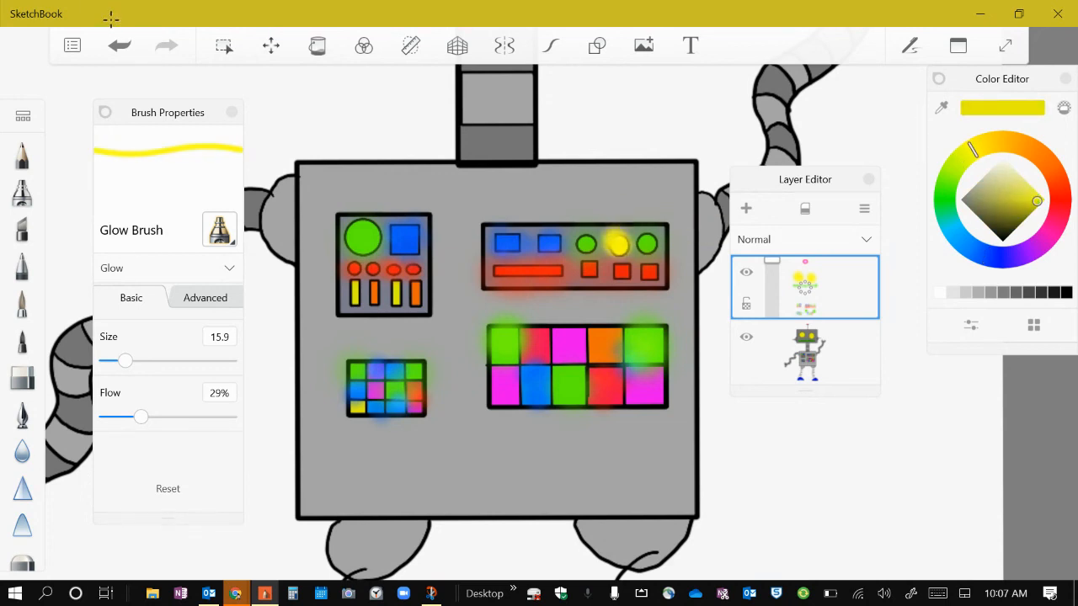
# Step: Undo the yellow glow and repaint it over the round light on the wide chest panel with the flow at 17%
pyautogui.click(118, 45)
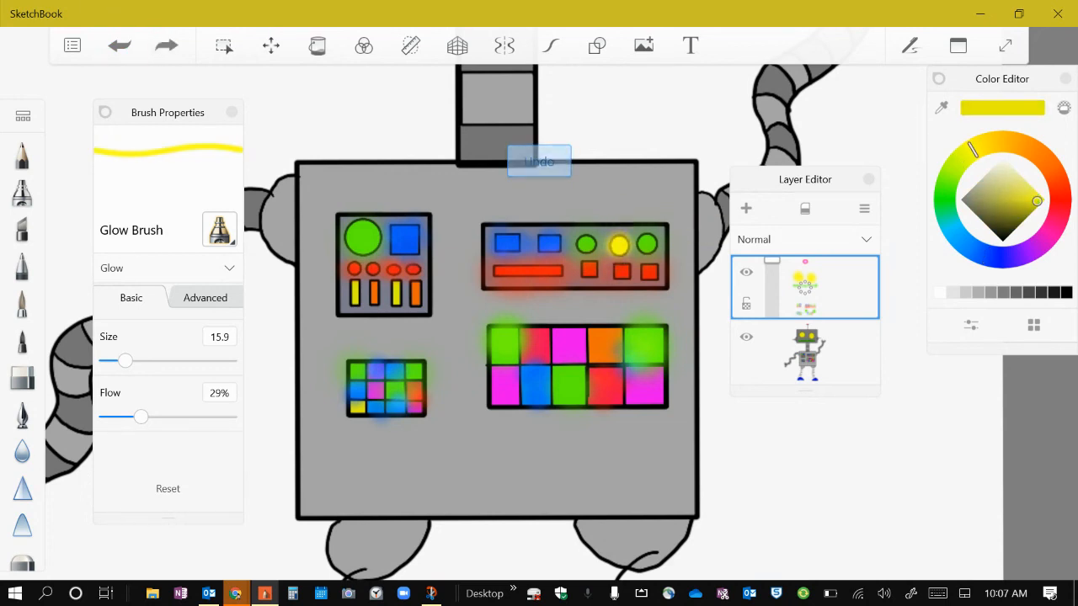
pyautogui.click(119, 46)
pyautogui.click(119, 45)
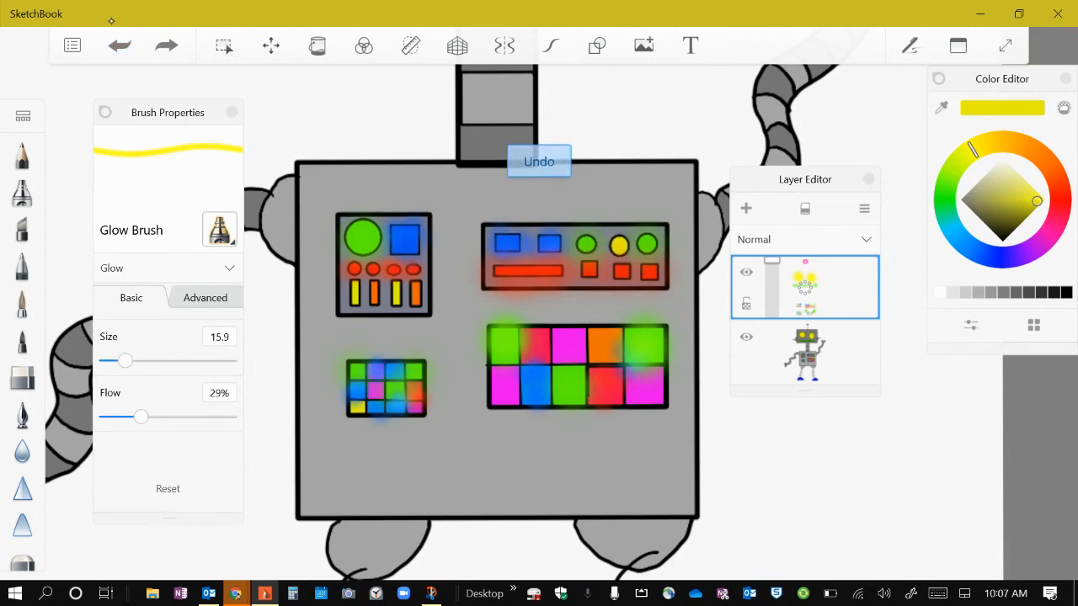
pyautogui.moveTo(141, 416); pyautogui.dragTo(126, 417)
pyautogui.moveTo(626, 239)
pyautogui.mouseDown()
pyautogui.moveTo(613, 238)
pyautogui.moveTo(628, 255)
pyautogui.moveTo(610, 244)
pyautogui.mouseUp()
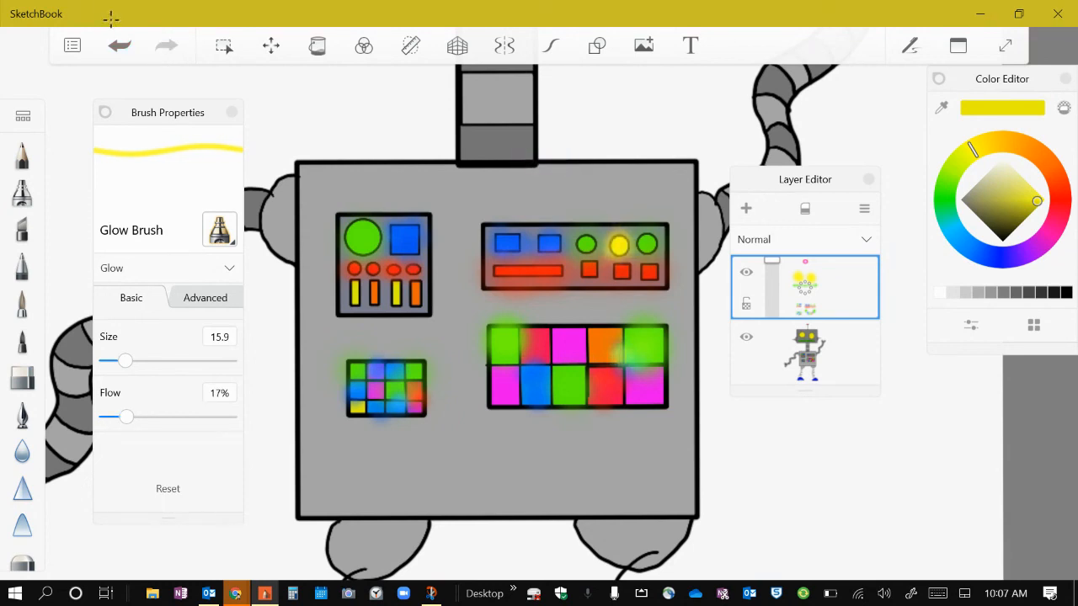
# Step: Try yellow glow spots along the upper edge of the large chest grid, and undo them
pyautogui.moveTo(620, 356)
pyautogui.mouseDown()
pyautogui.moveTo(588, 351)
pyautogui.moveTo(618, 333)
pyautogui.moveTo(526, 321)
pyautogui.mouseUp()
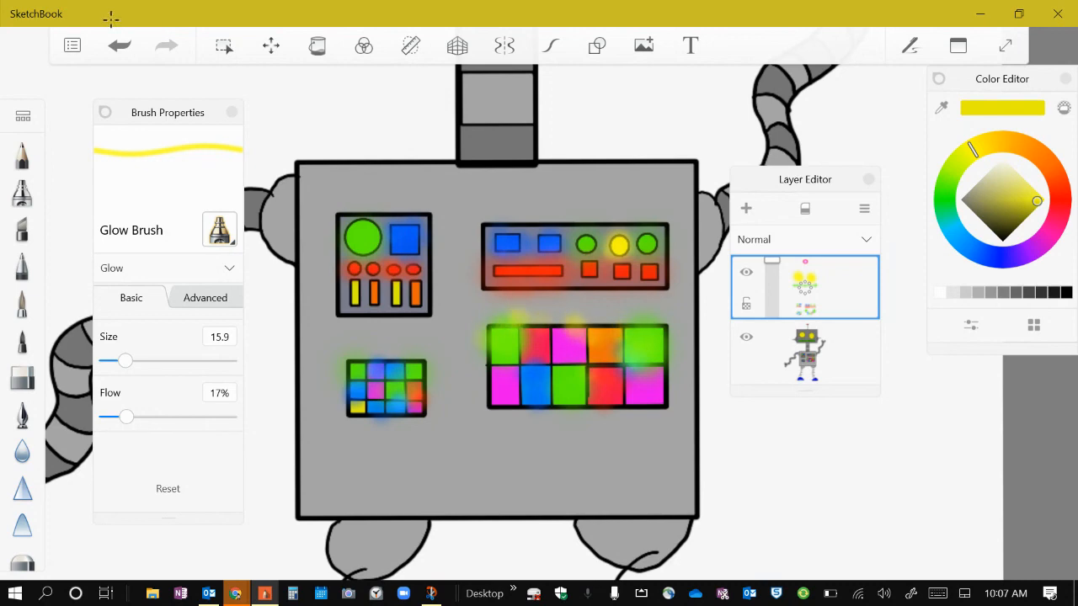
pyautogui.click(482, 340)
pyautogui.hotkey('ctrl', 'z')
pyautogui.hotkey('ctrl', 'z')
pyautogui.hotkey('ctrl', 'z')
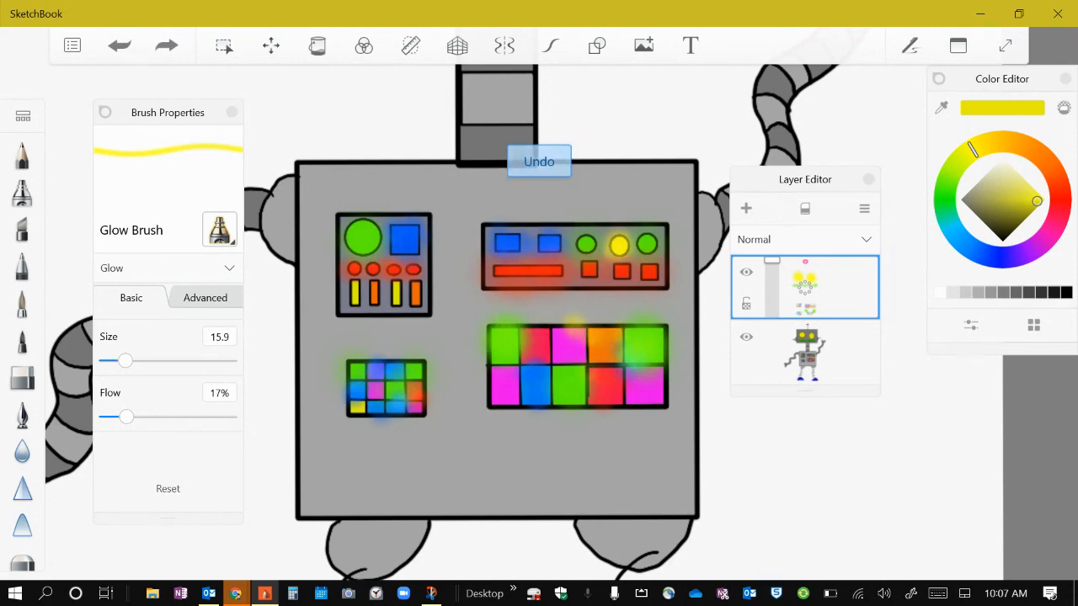
# Step: Start opening another drawing and save the current robot drawing as the TIFF file Robot 3
pyautogui.scroll(-10, 580, 352)
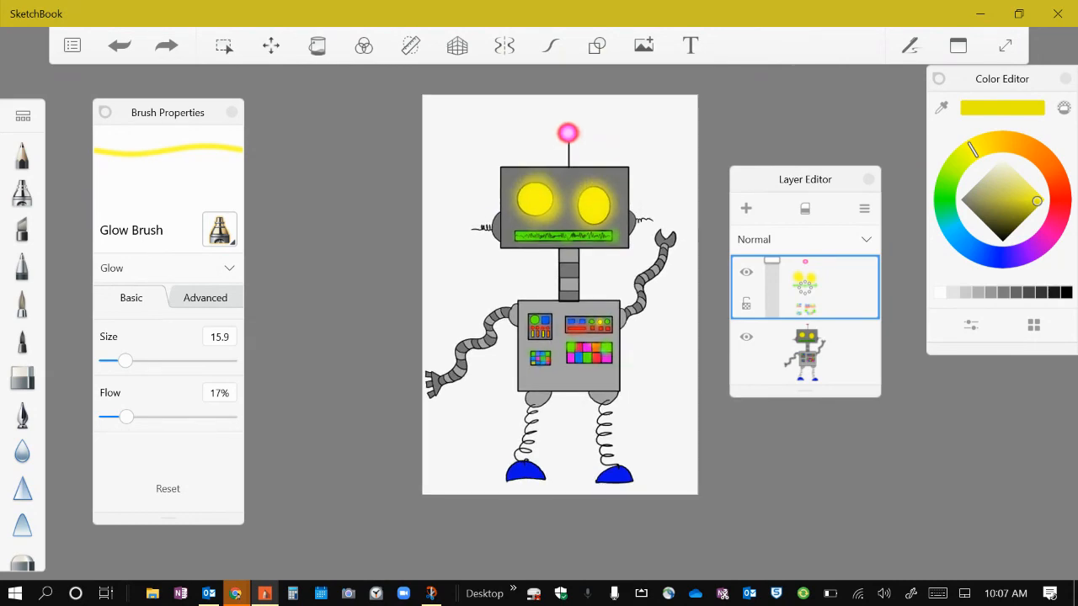
pyautogui.scroll(5, 602, 382)
pyautogui.scroll(-2, 602, 381)
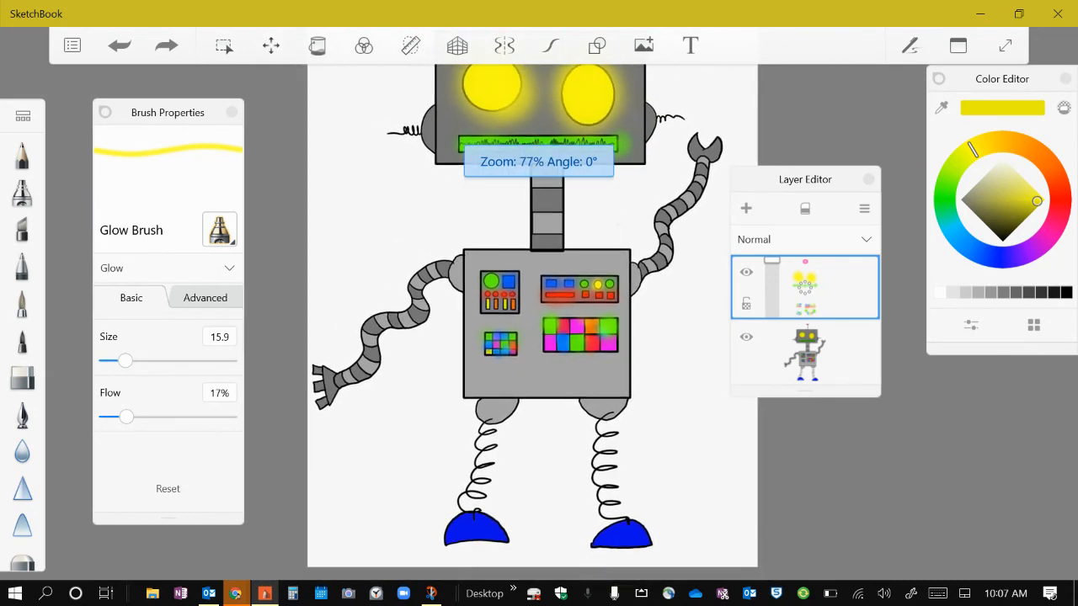
pyautogui.scroll(-5, 532, 337)
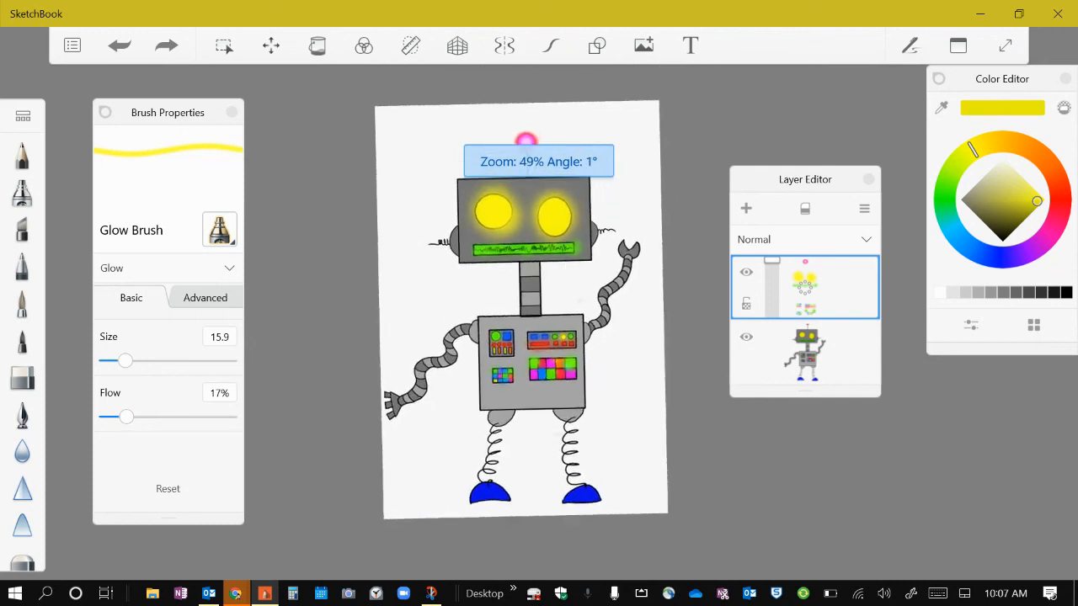
pyautogui.scroll(1, 513, 310)
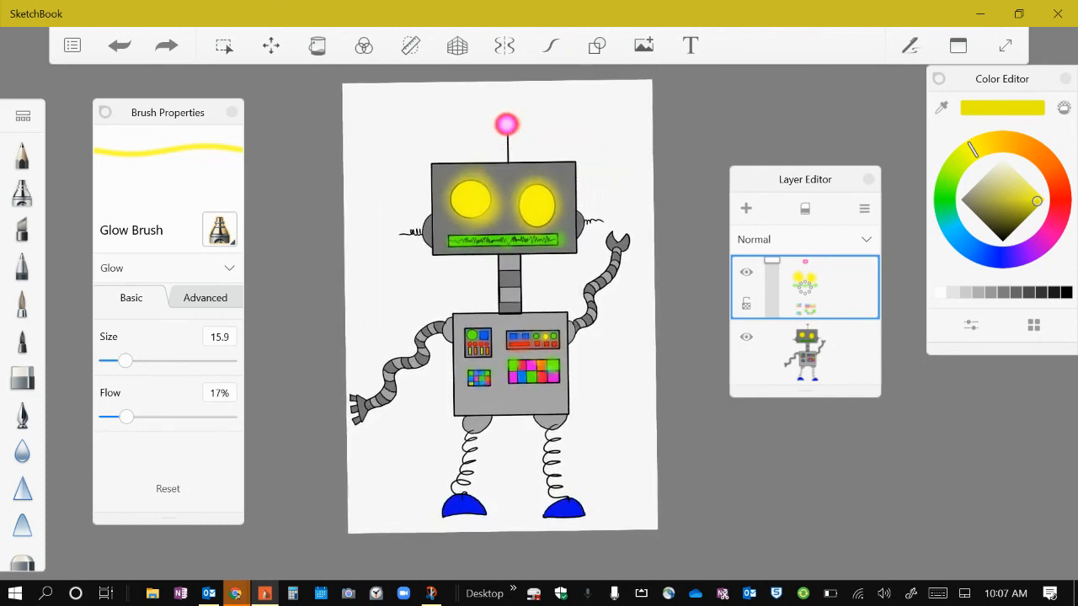
pyautogui.click(74, 49)
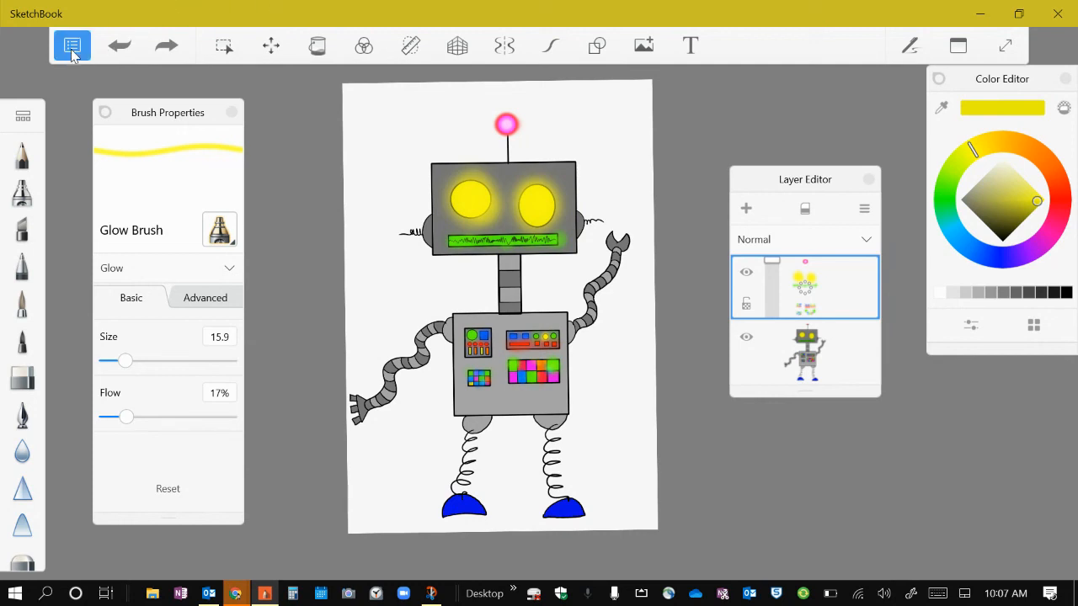
pyautogui.click(123, 142)
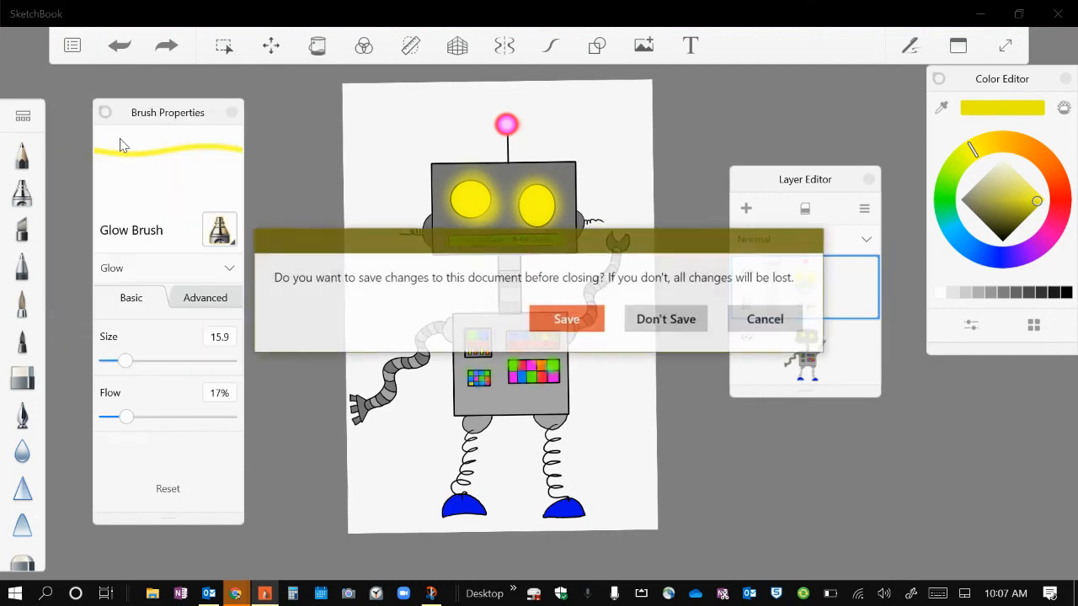
pyautogui.click(551, 316)
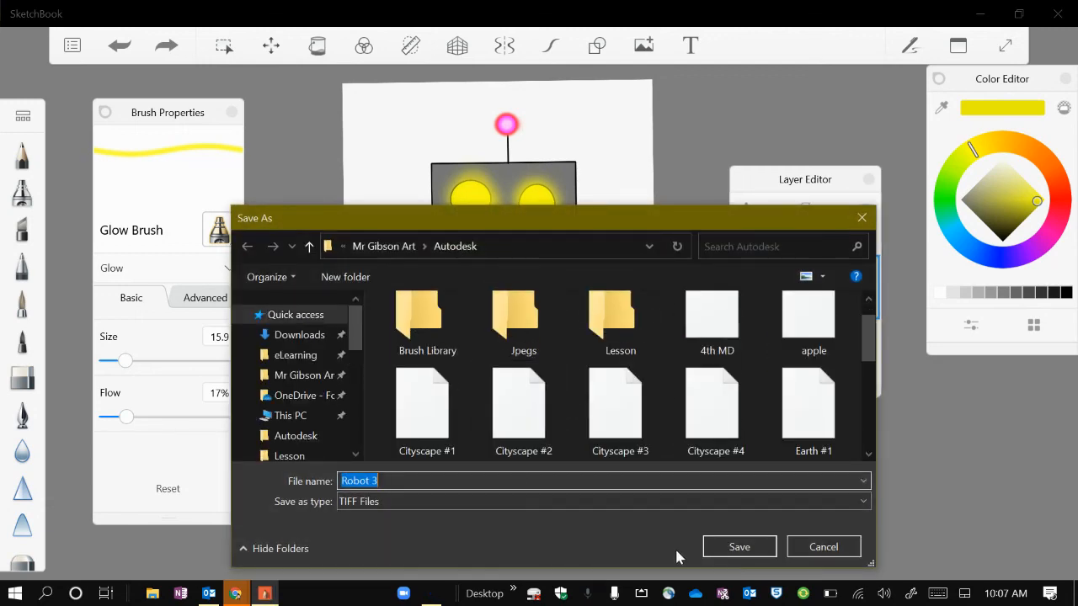
pyautogui.click(729, 547)
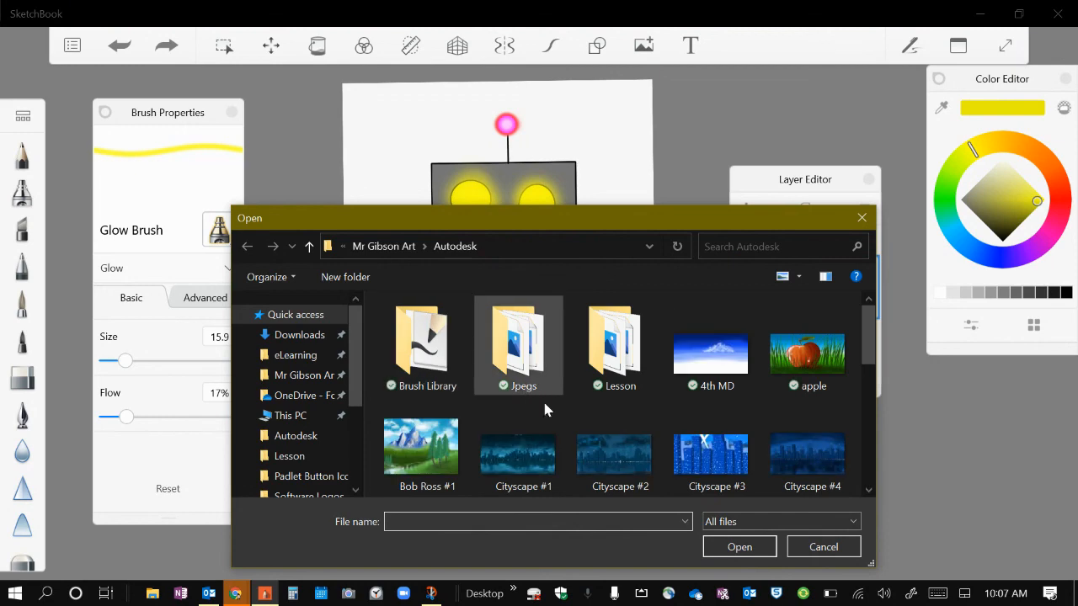
# Step: Open the finished drawing Robot 2 from the Autodesk folder
pyautogui.scroll(-1, 585, 410)
pyautogui.scroll(-4, 715, 404)
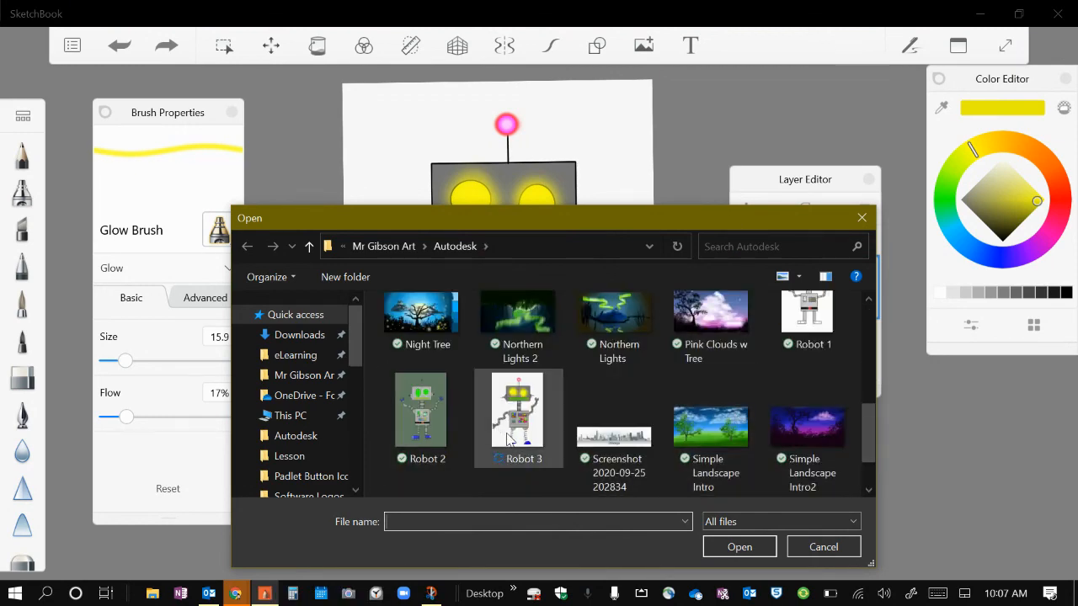
pyautogui.scroll(-1, 484, 412)
pyautogui.doubleClick(439, 345)
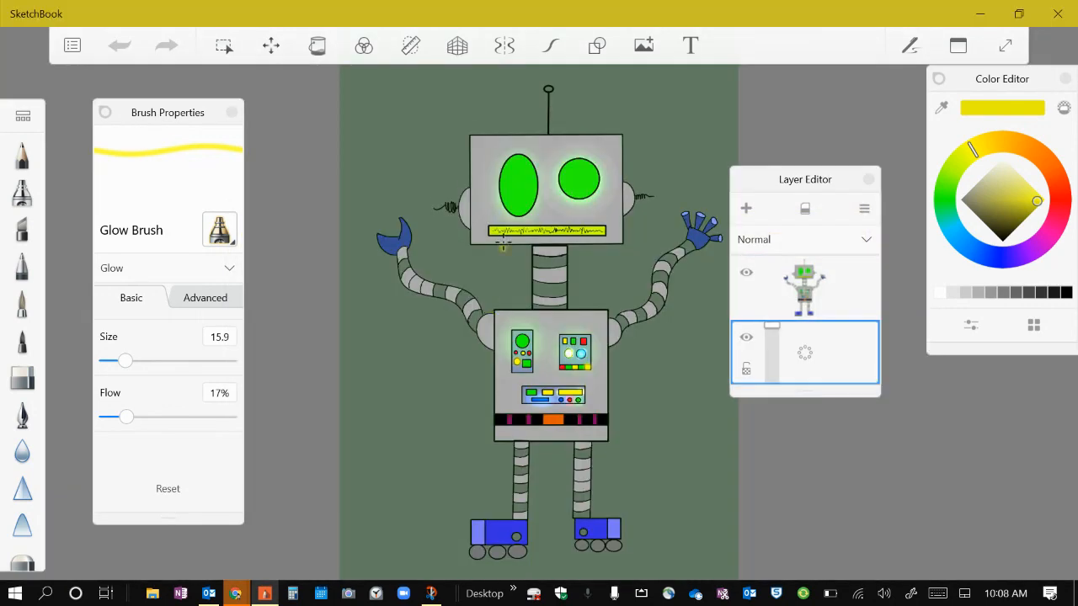
pyautogui.click(73, 47)
pyautogui.click(307, 139)
pyautogui.moveTo(260, 597)
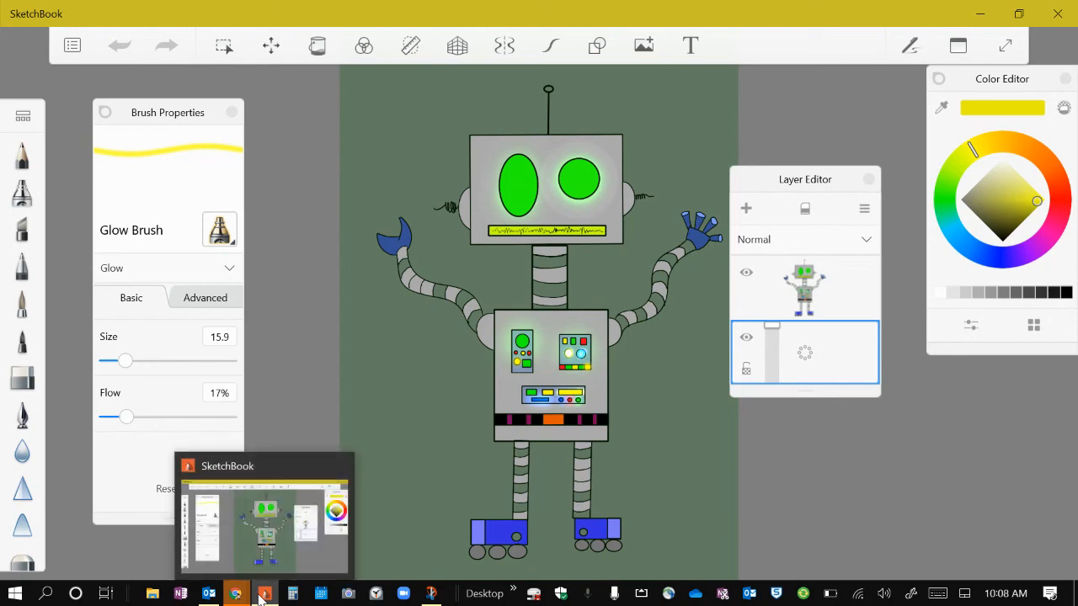